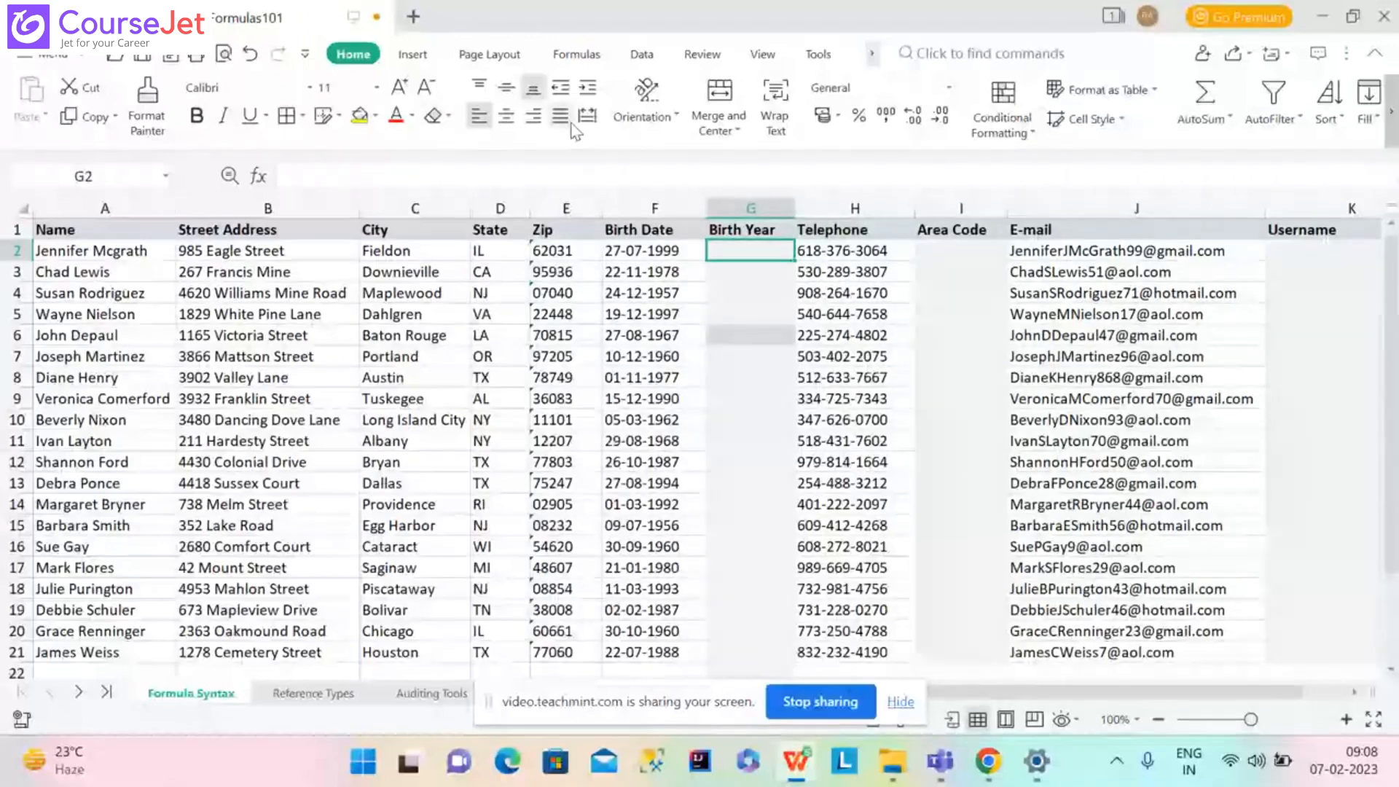
Insert the YEAR function in the first Birth Year cell, G2, using the birth date in F2 as its serial number.
{"action": "left_click", "coordinate": [575, 55]}
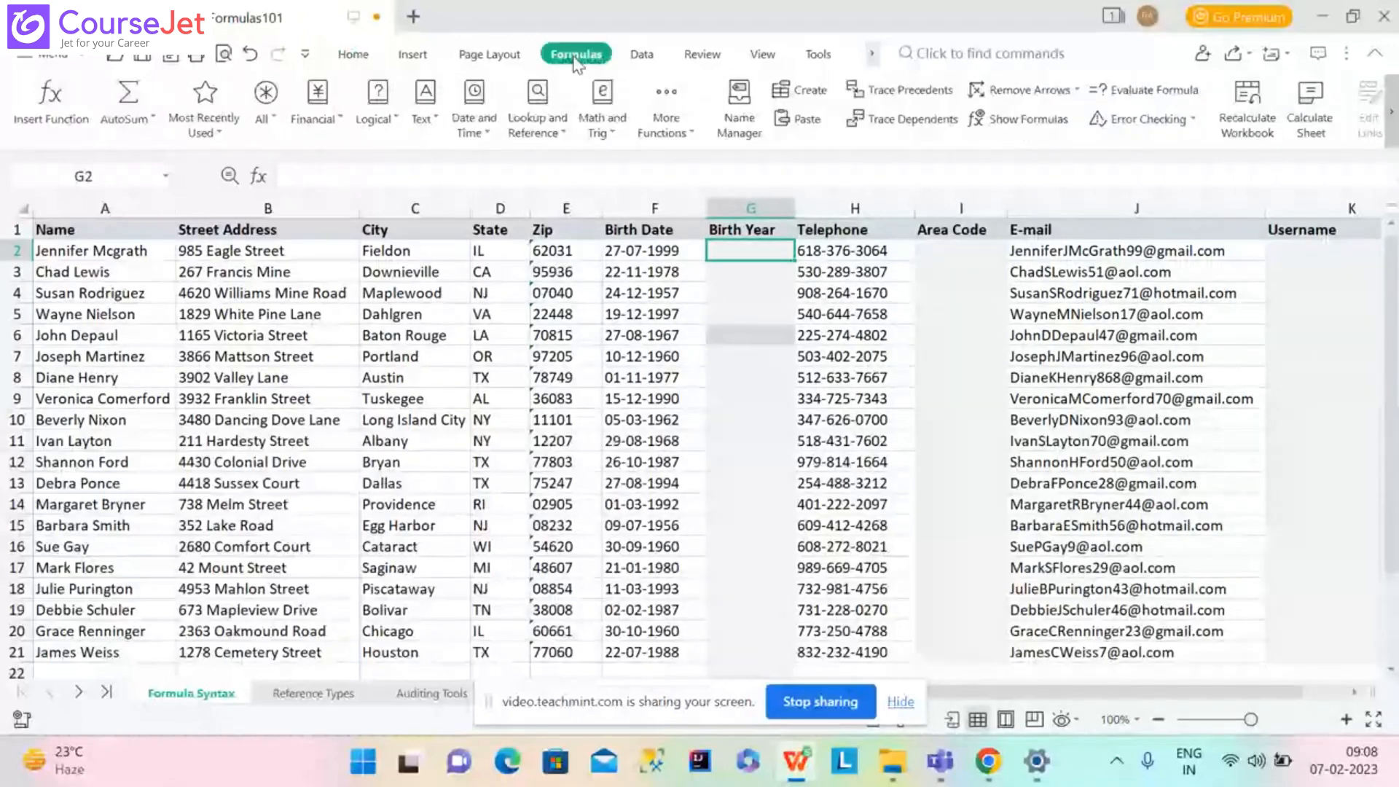
{"action": "left_click", "coordinate": [474, 126]}
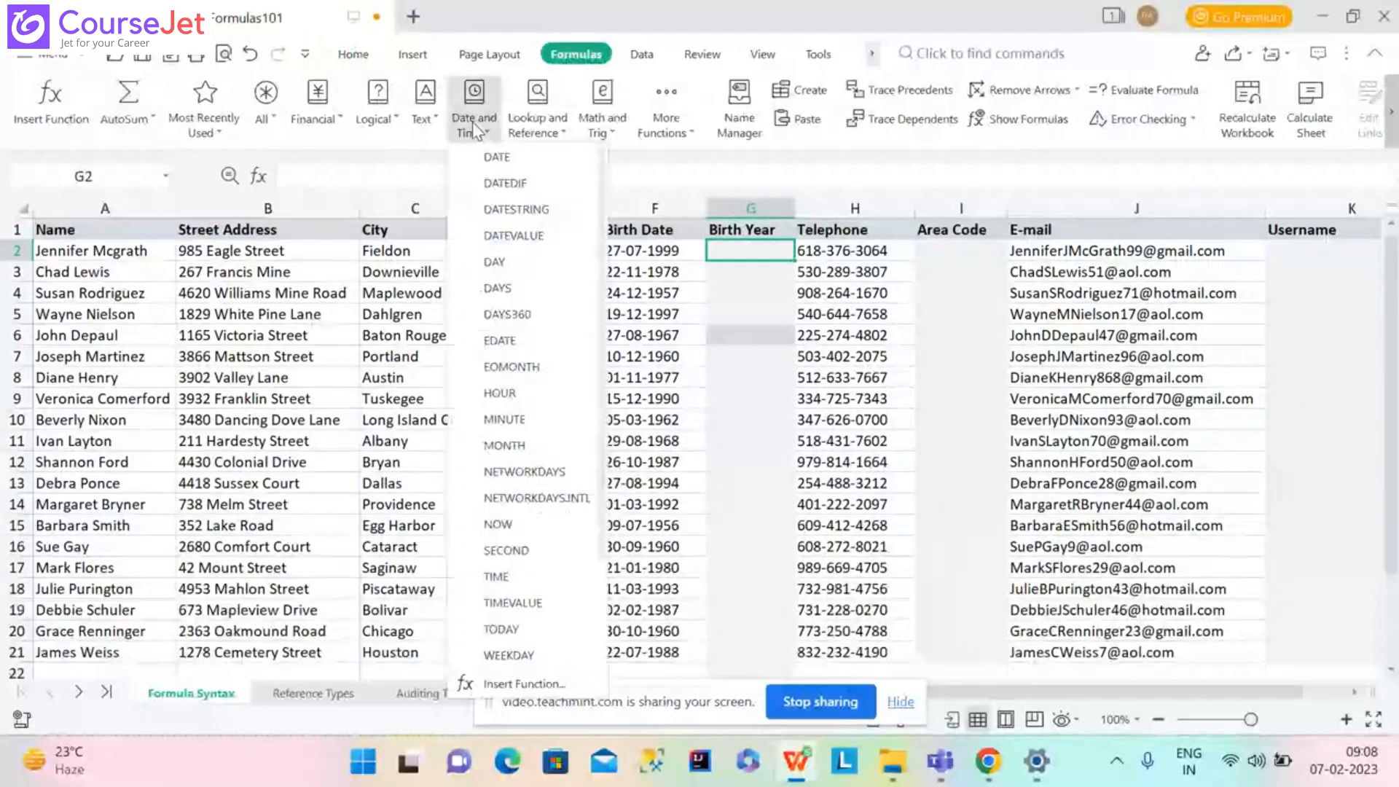
{"action": "scroll", "coordinate": [540, 620], "scroll_direction": "down", "scroll_amount": 3}
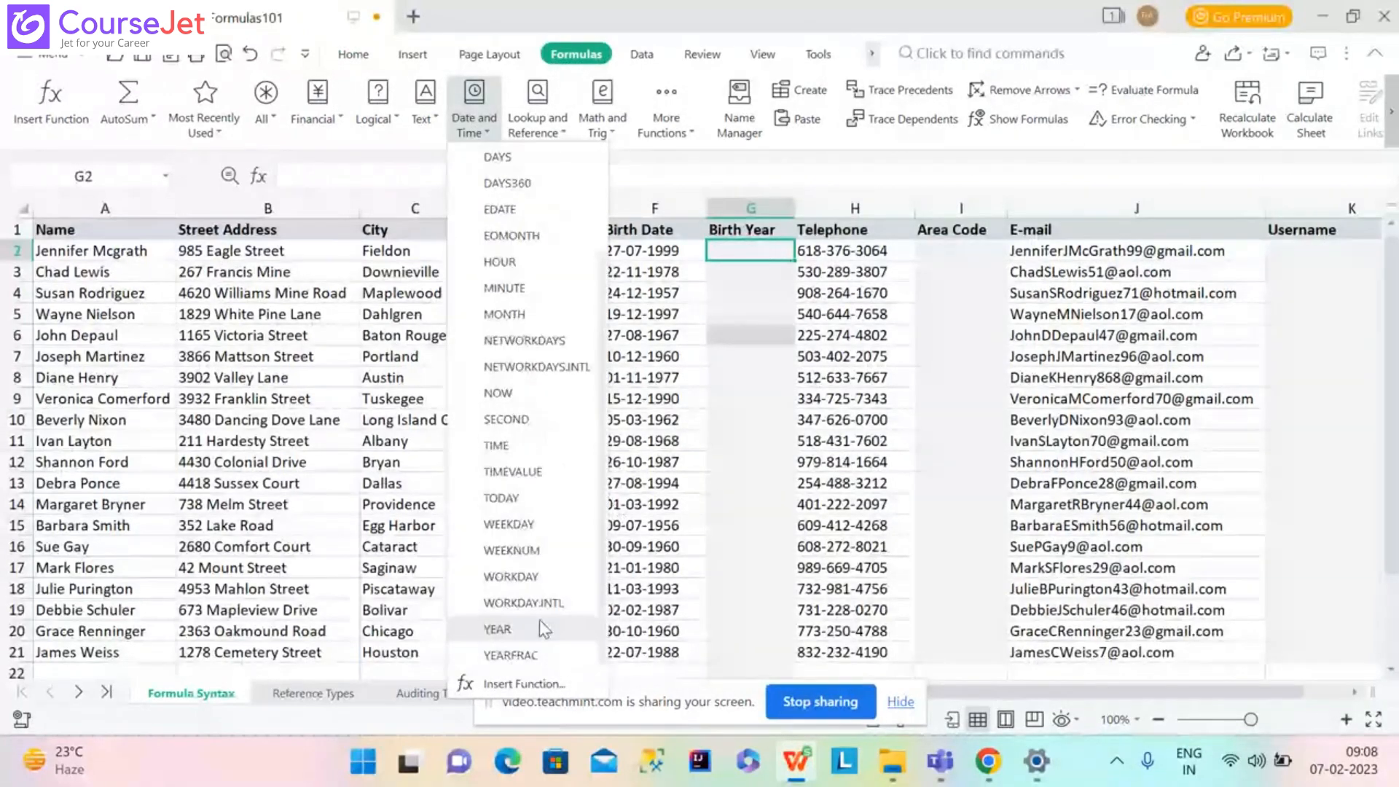
{"action": "left_click", "coordinate": [539, 619]}
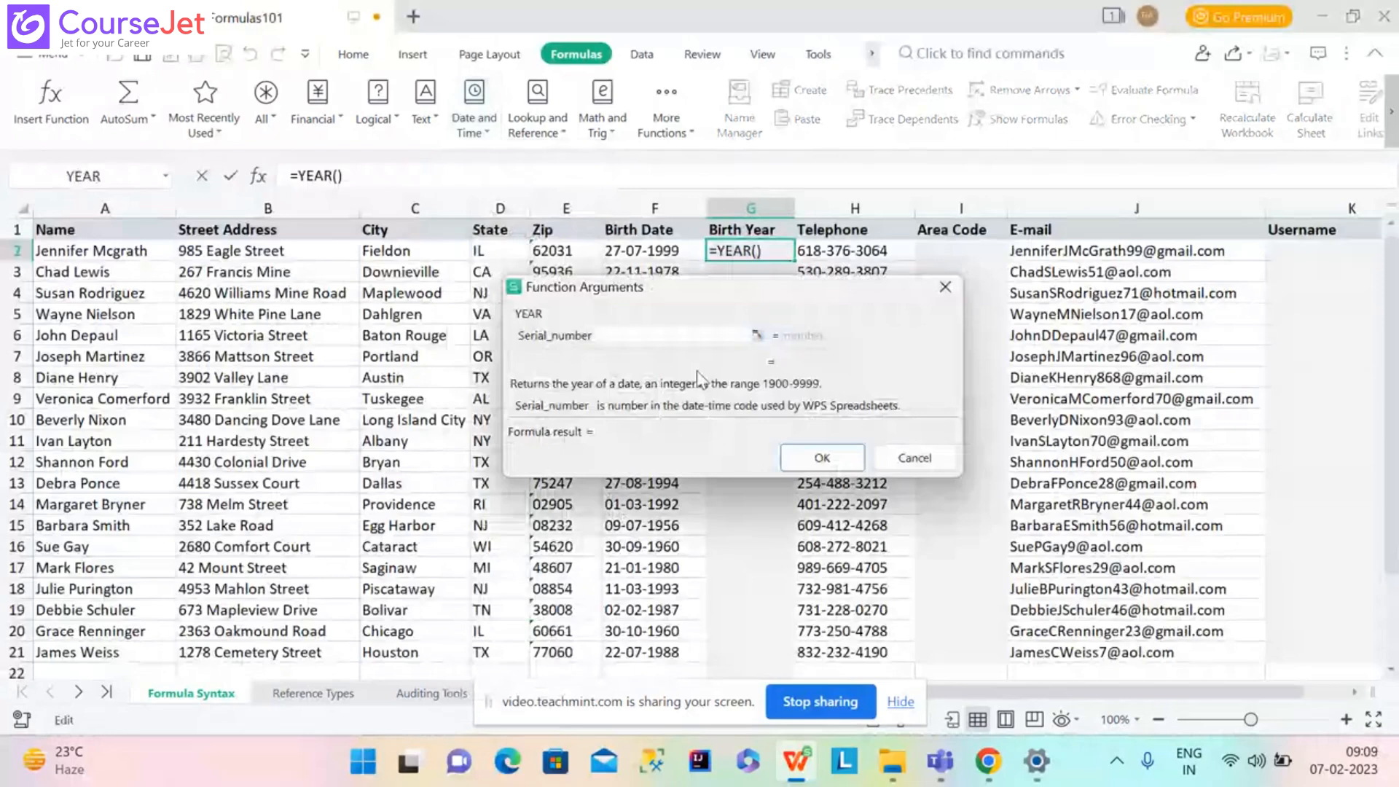
{"action": "left_click", "coordinate": [757, 336]}
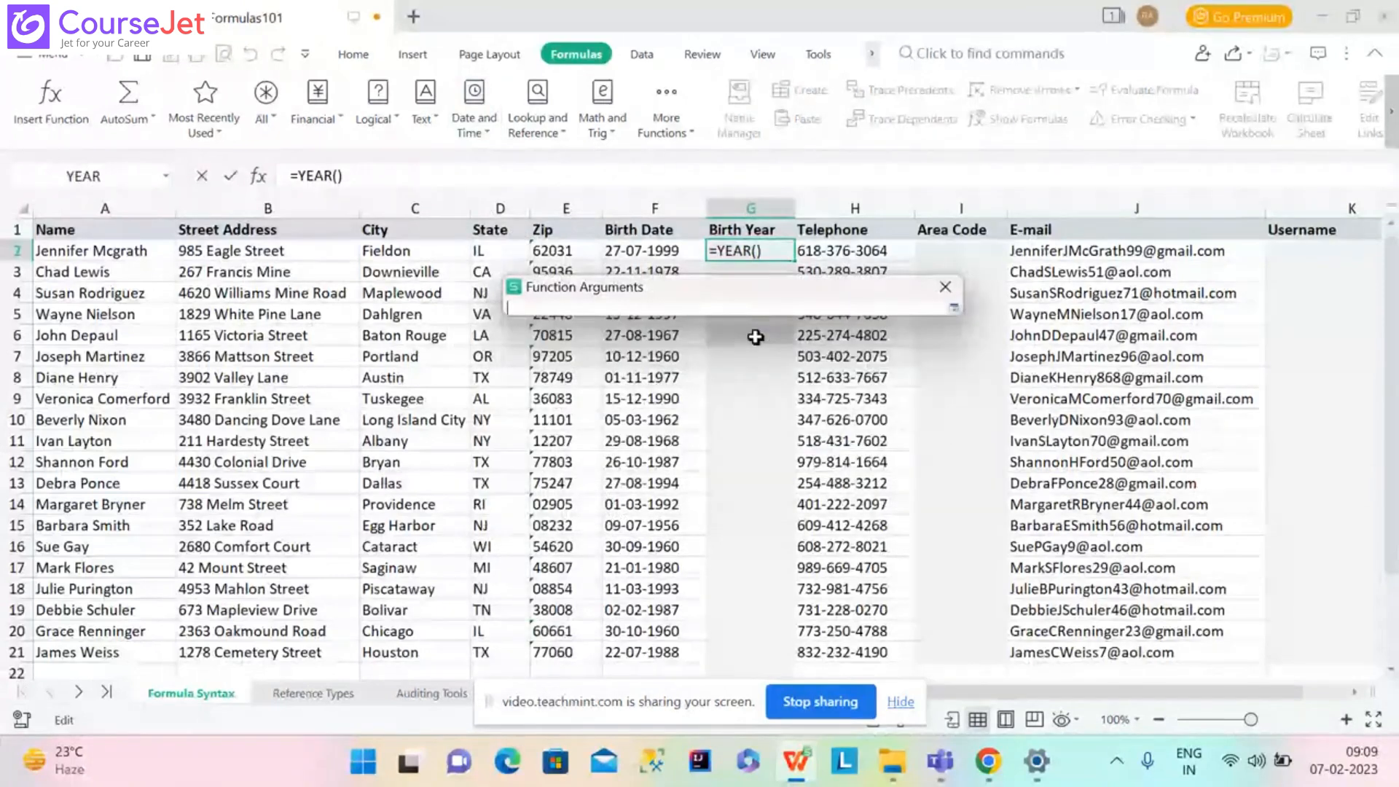
{"action": "left_click", "coordinate": [665, 255]}
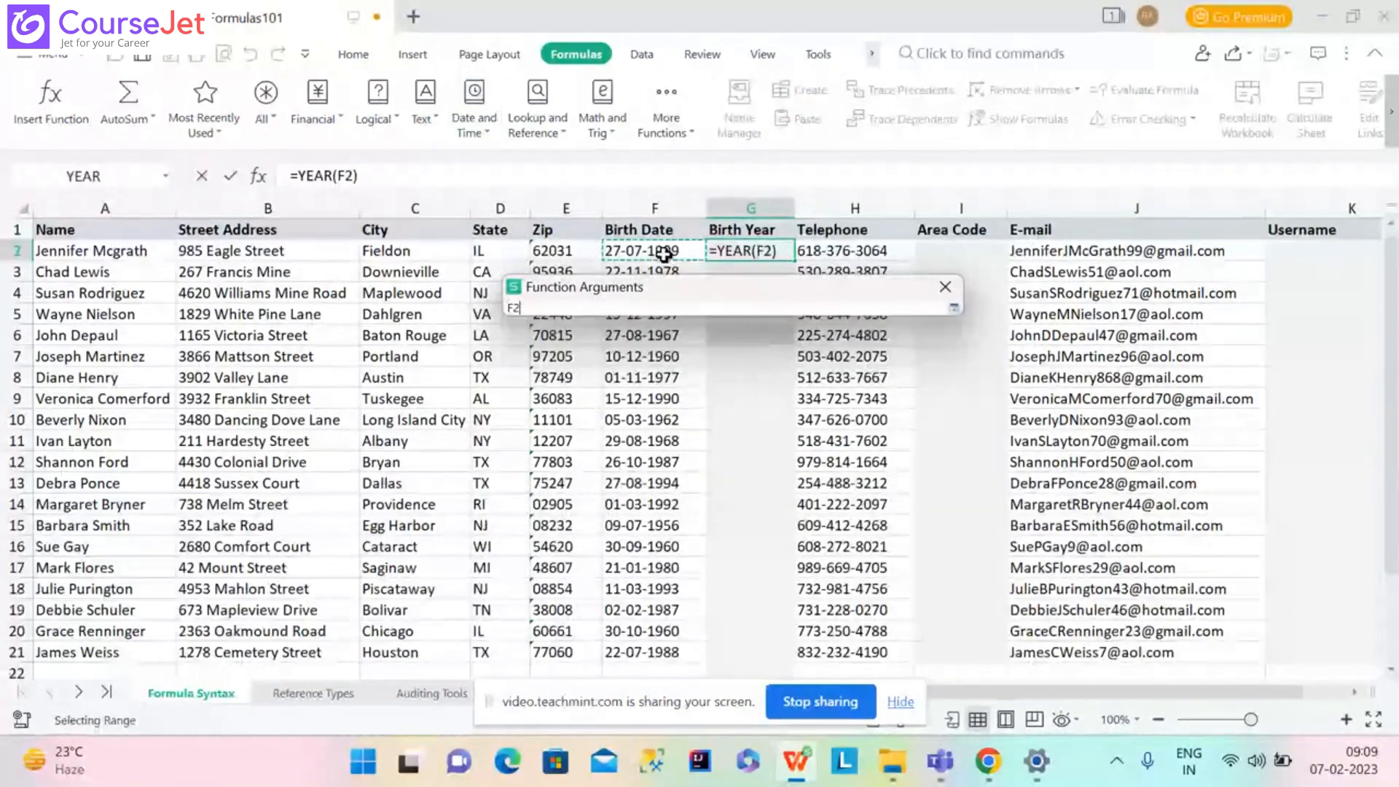
{"action": "left_click", "coordinate": [953, 310]}
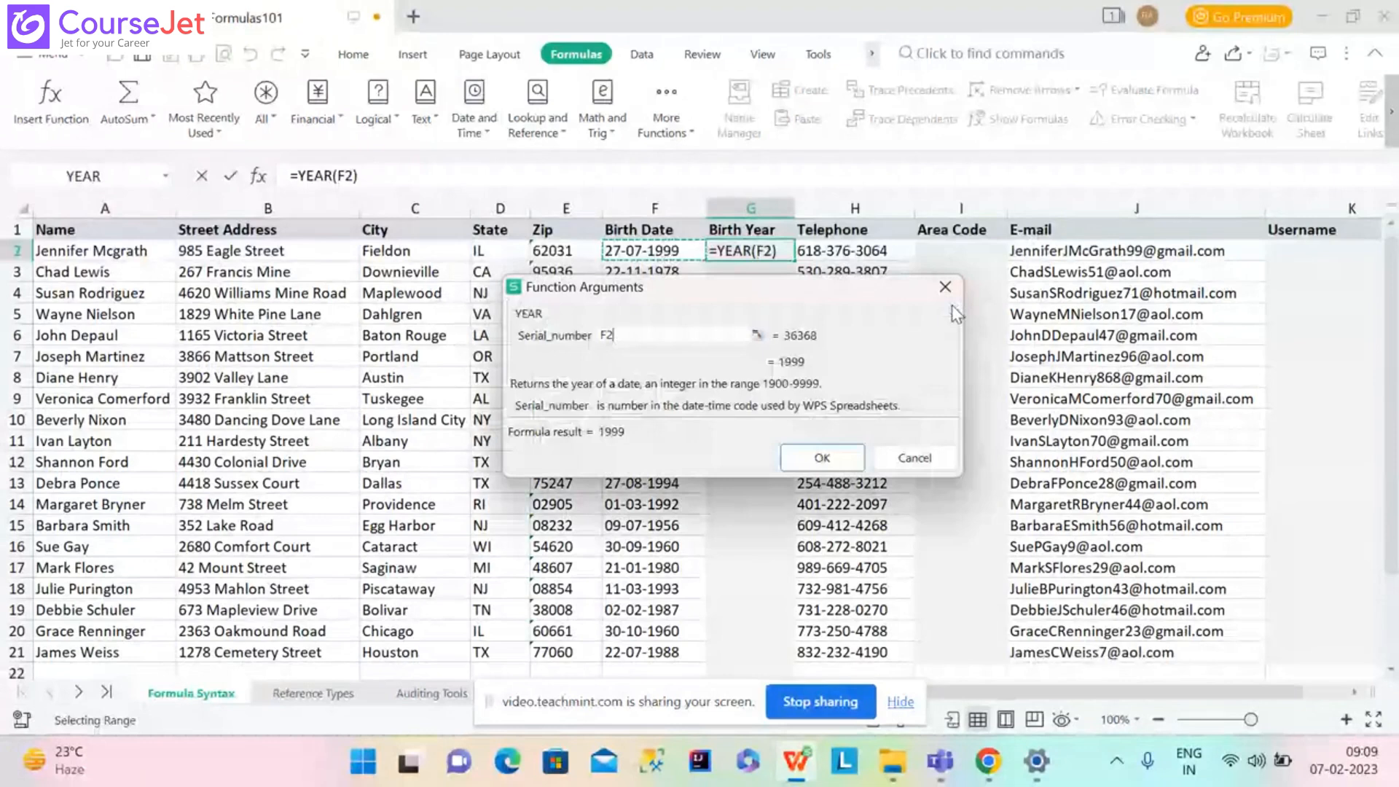
{"action": "left_click", "coordinate": [821, 455]}
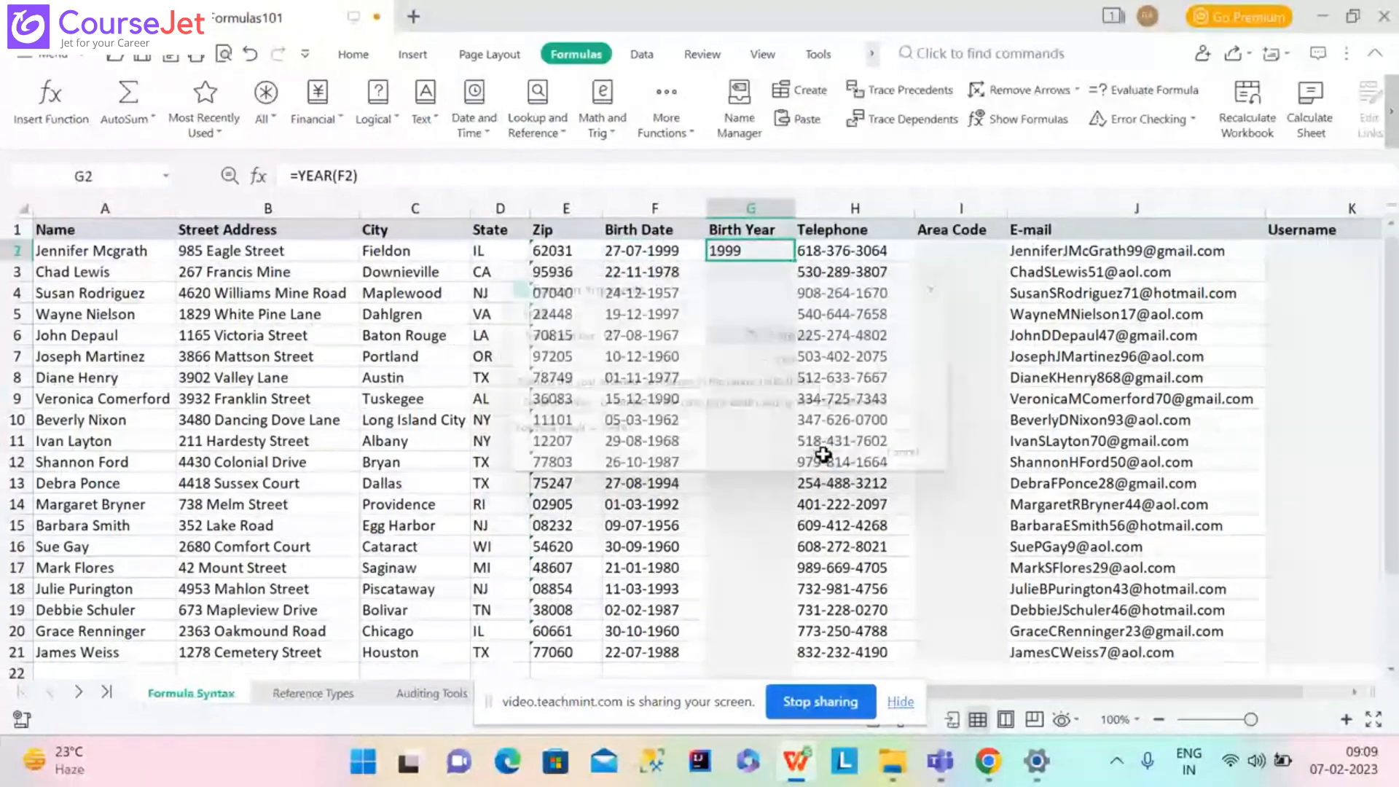
Fill the YEAR formula down the Birth Year column to G21 with the Copy Cells option, and inspect the formula in G2.
{"action": "double_click", "coordinate": [790, 260]}
{"action": "left_click", "coordinate": [805, 666]}
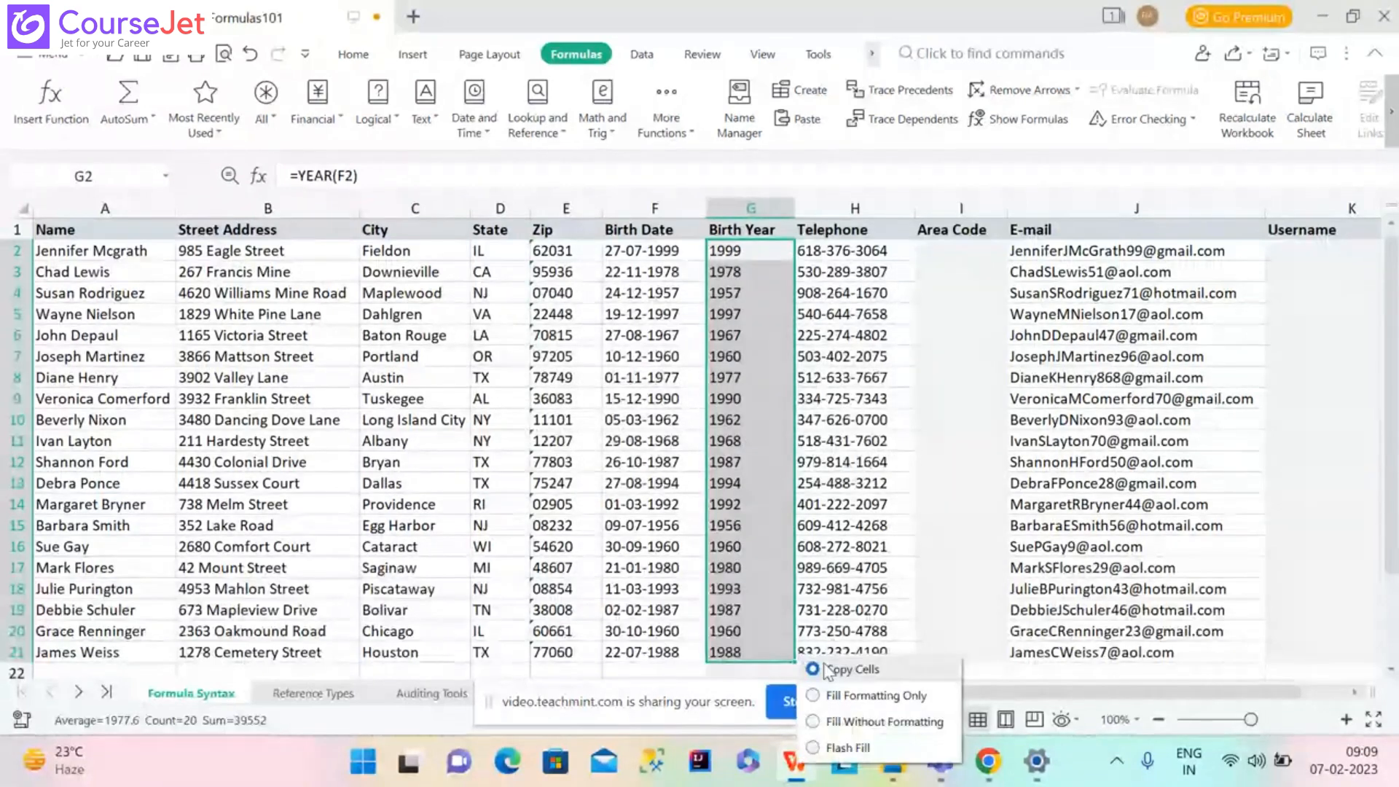
{"action": "left_click", "coordinate": [824, 666]}
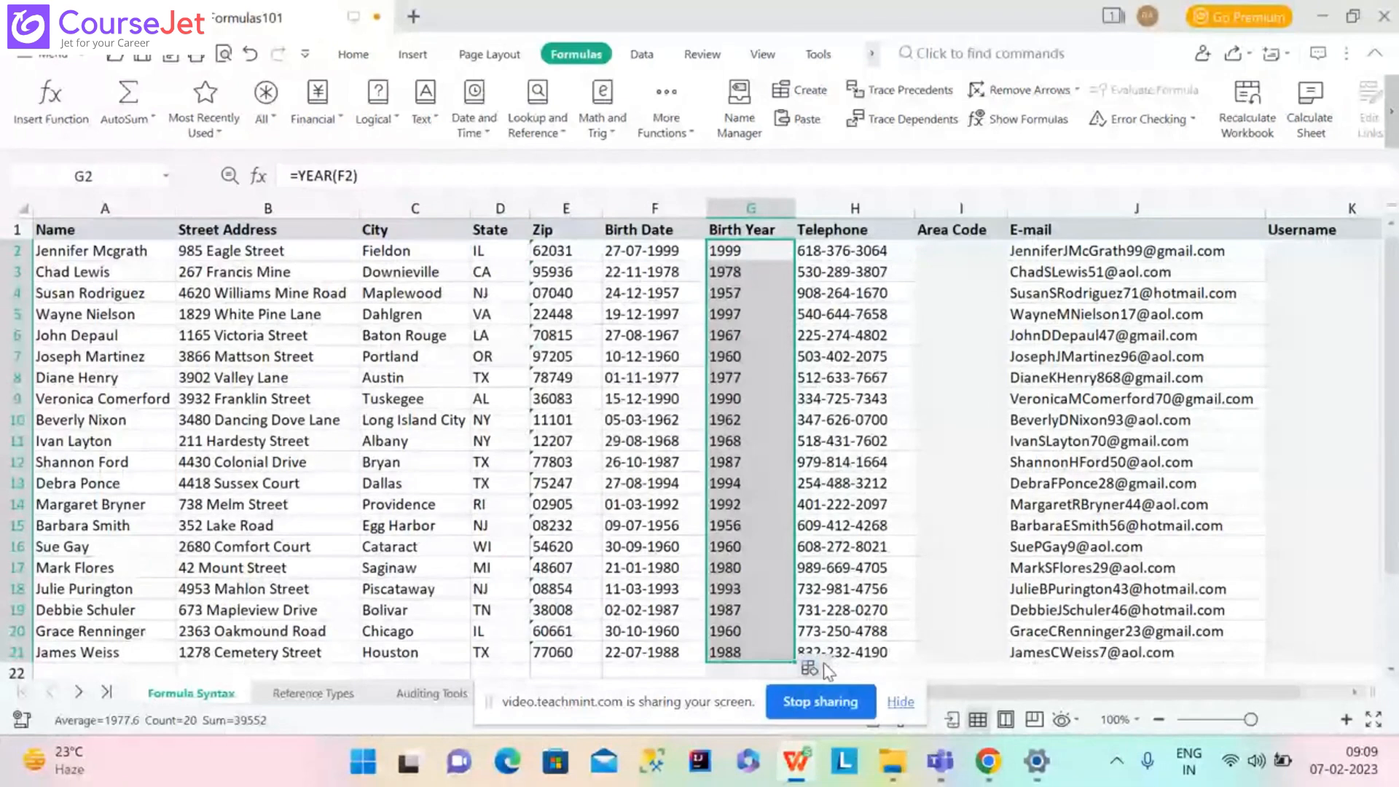
{"action": "left_click", "coordinate": [747, 590]}
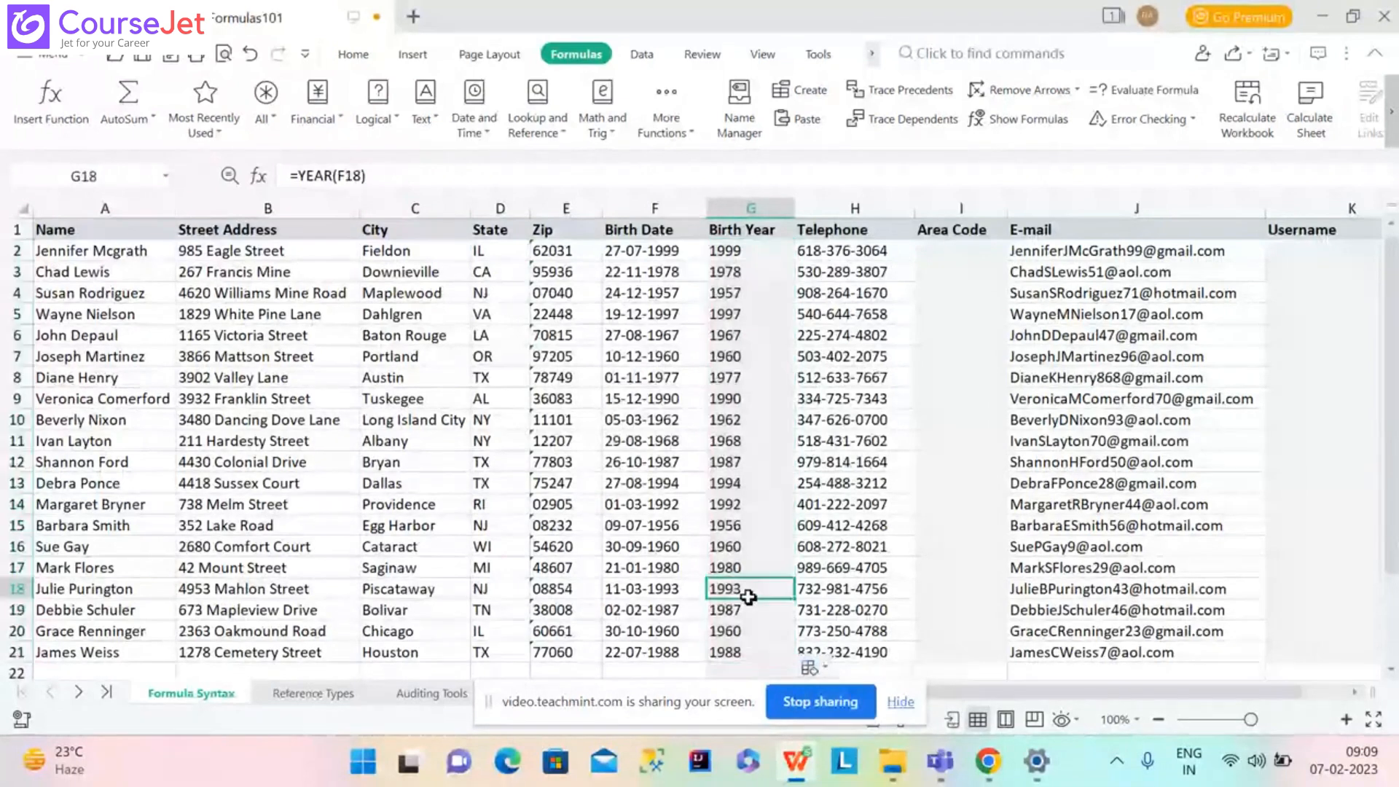
{"action": "left_click", "coordinate": [745, 249]}
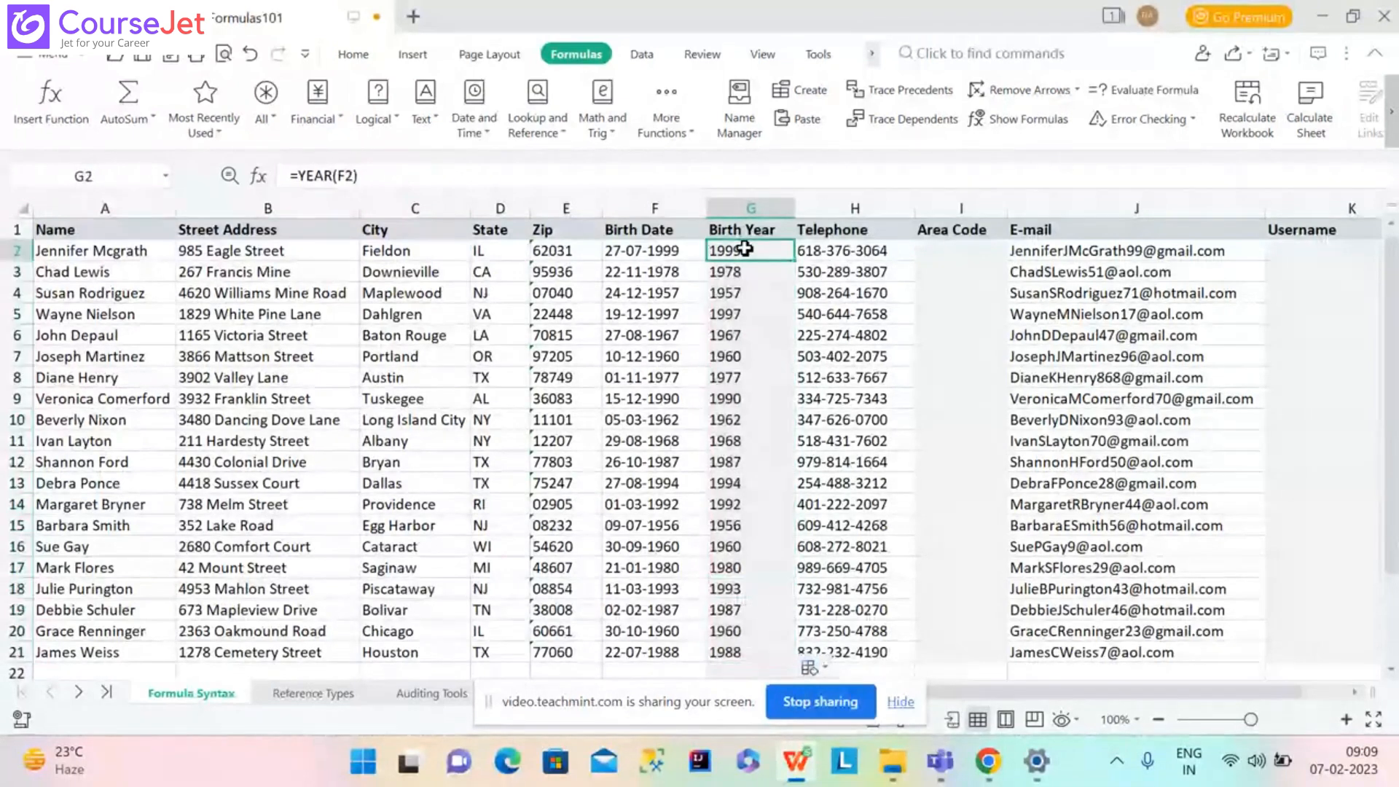
{"action": "double_click", "coordinate": [745, 249]}
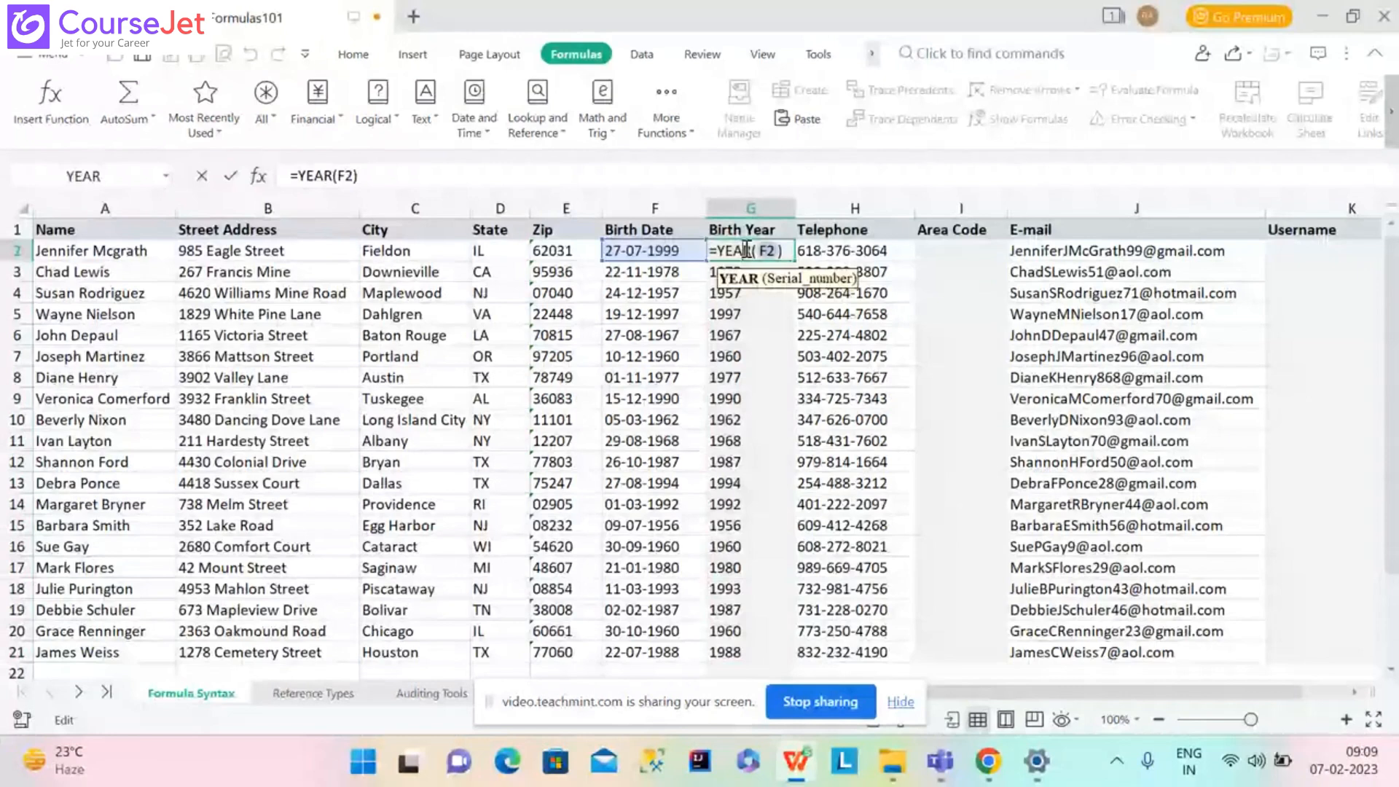
{"action": "left_click", "coordinate": [925, 371]}
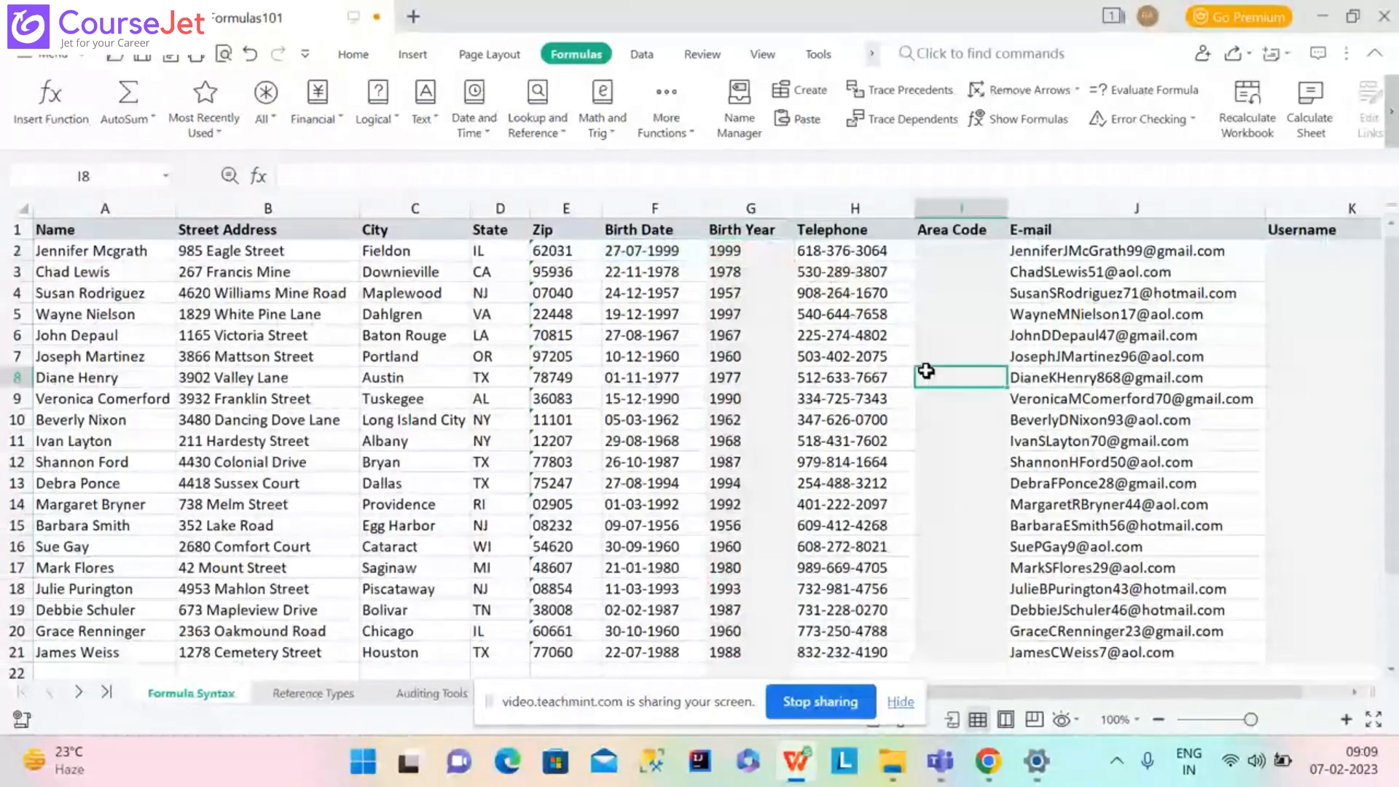
{"action": "left_click", "coordinate": [901, 701]}
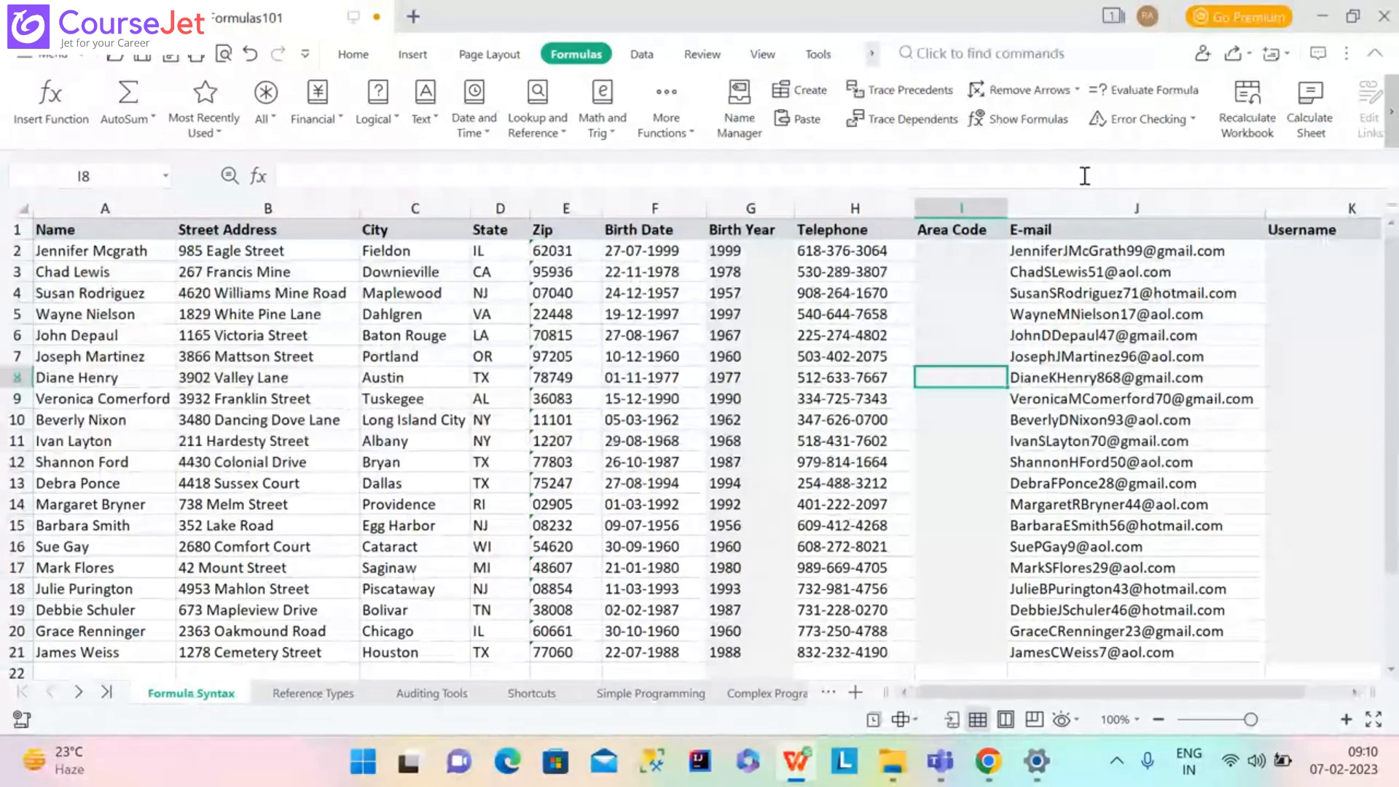
{"action": "left_click", "coordinate": [980, 252]}
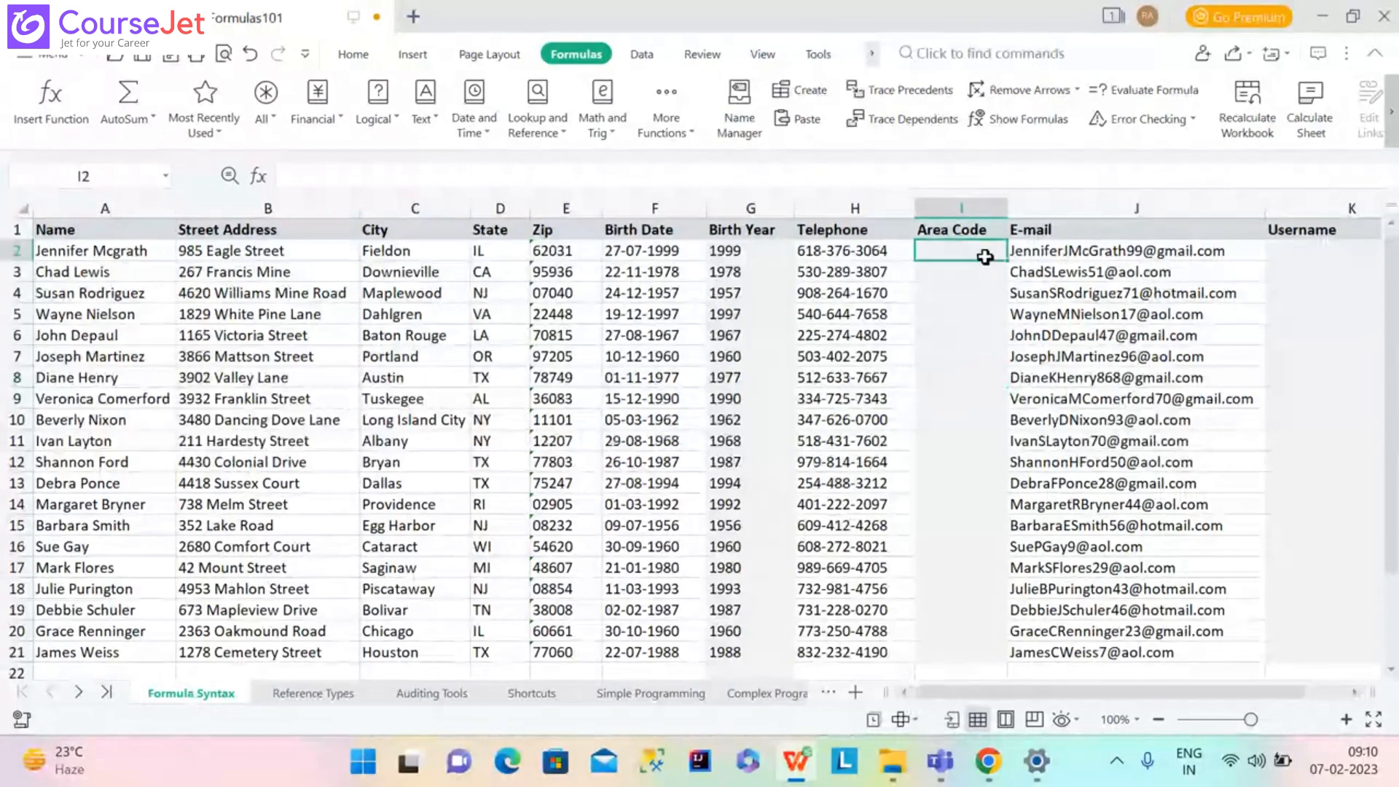
{"action": "right_click", "coordinate": [933, 249]}
{"action": "left_click", "coordinate": [932, 250]}
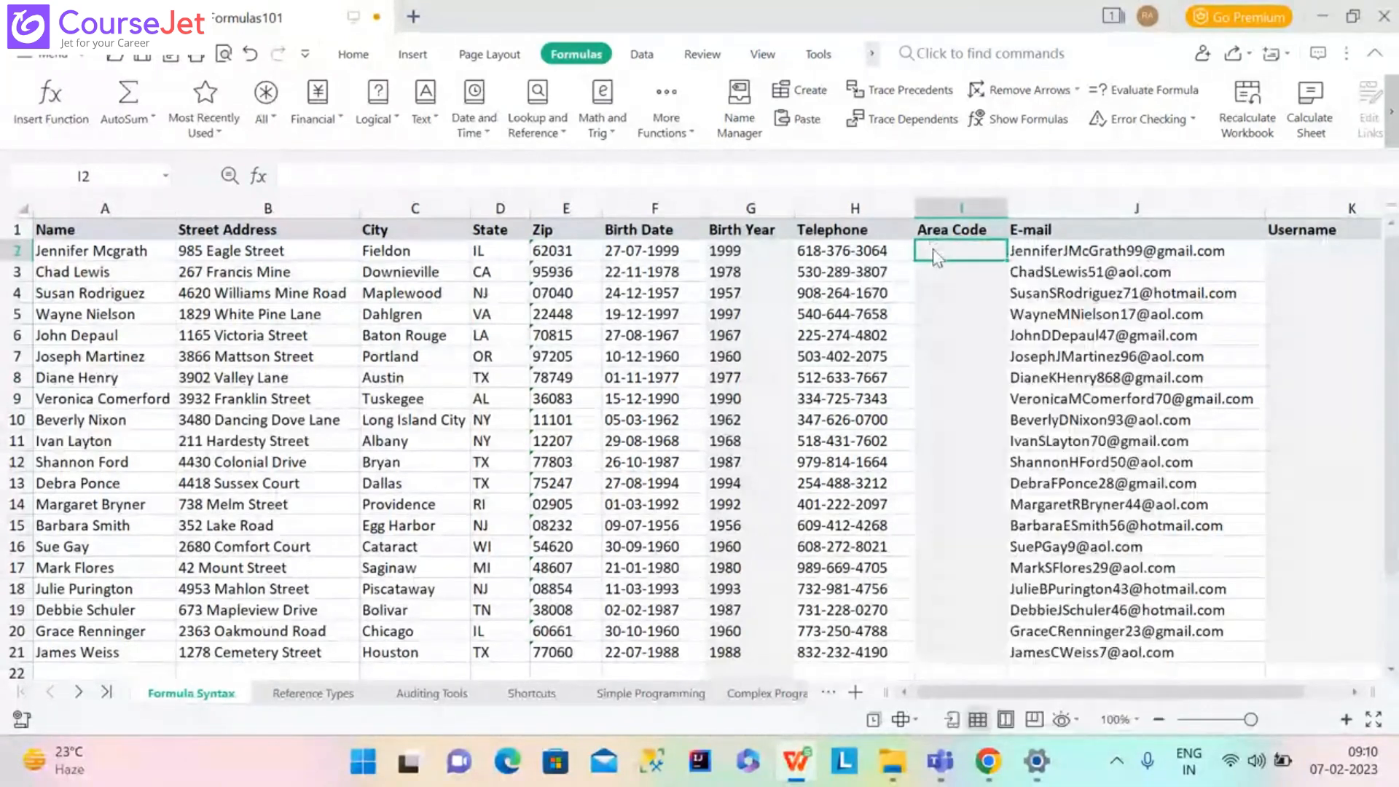
{"action": "type", "text": "="}
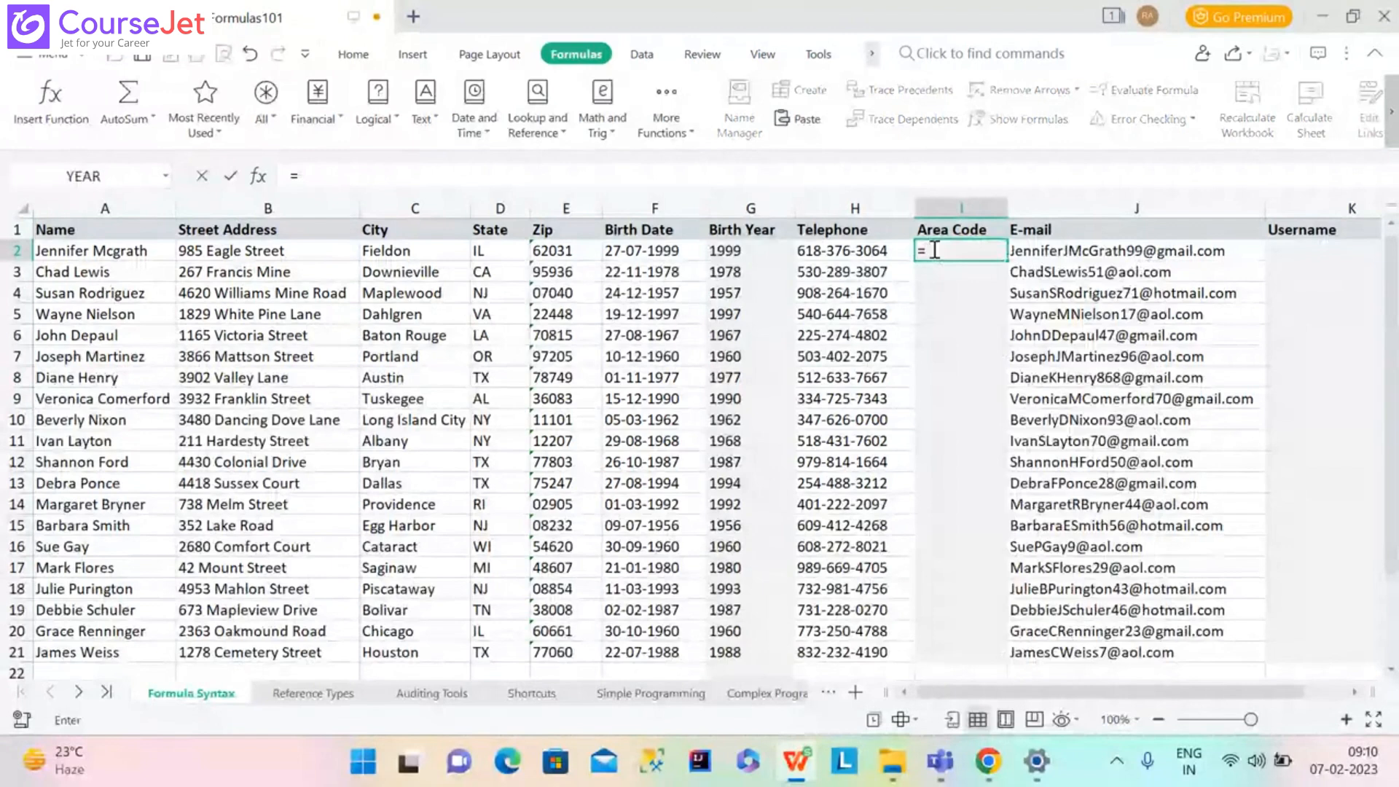
{"action": "type", "text": "AREA"}
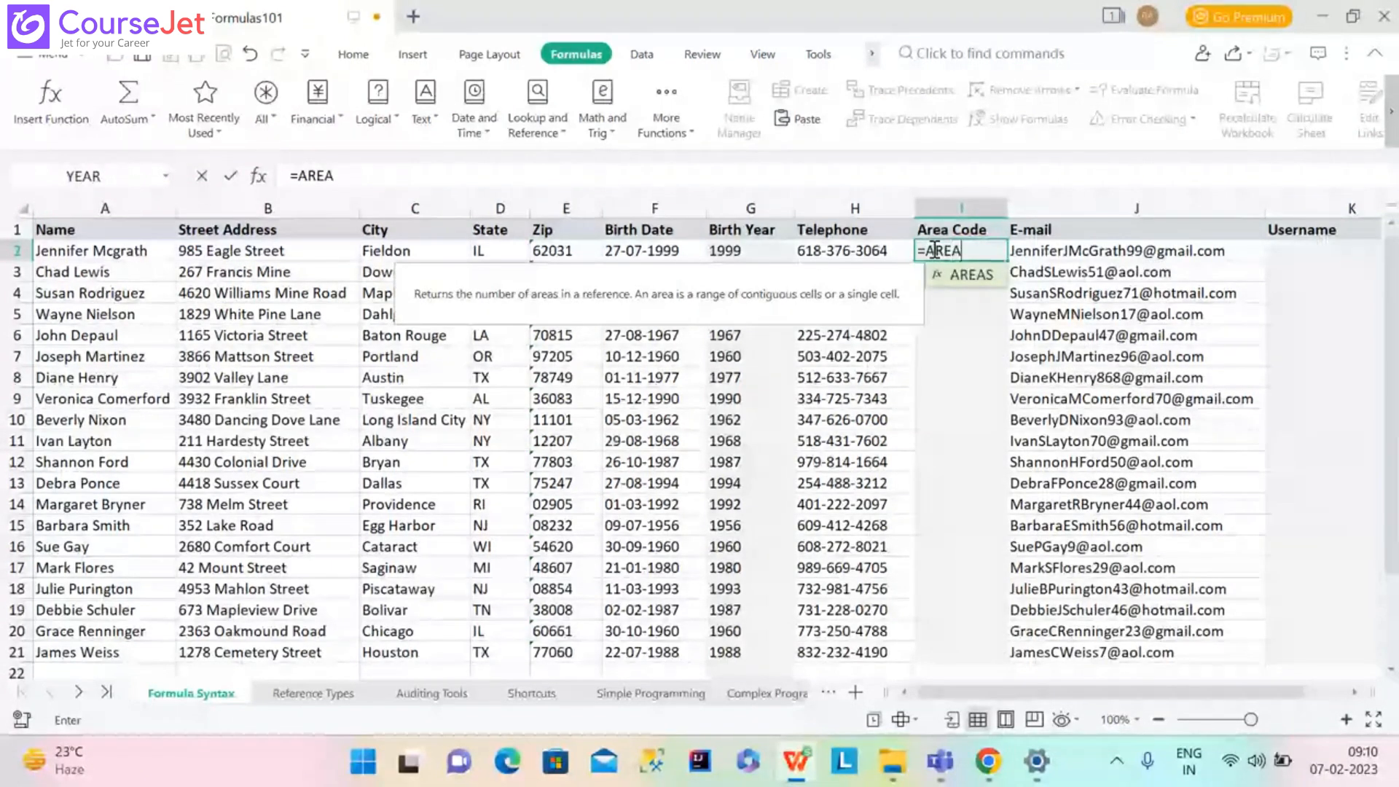
{"action": "key", "text": "BackSpace"}
{"action": "key", "text": "BackSpace"}
{"action": "key", "text": "BackSpace"}
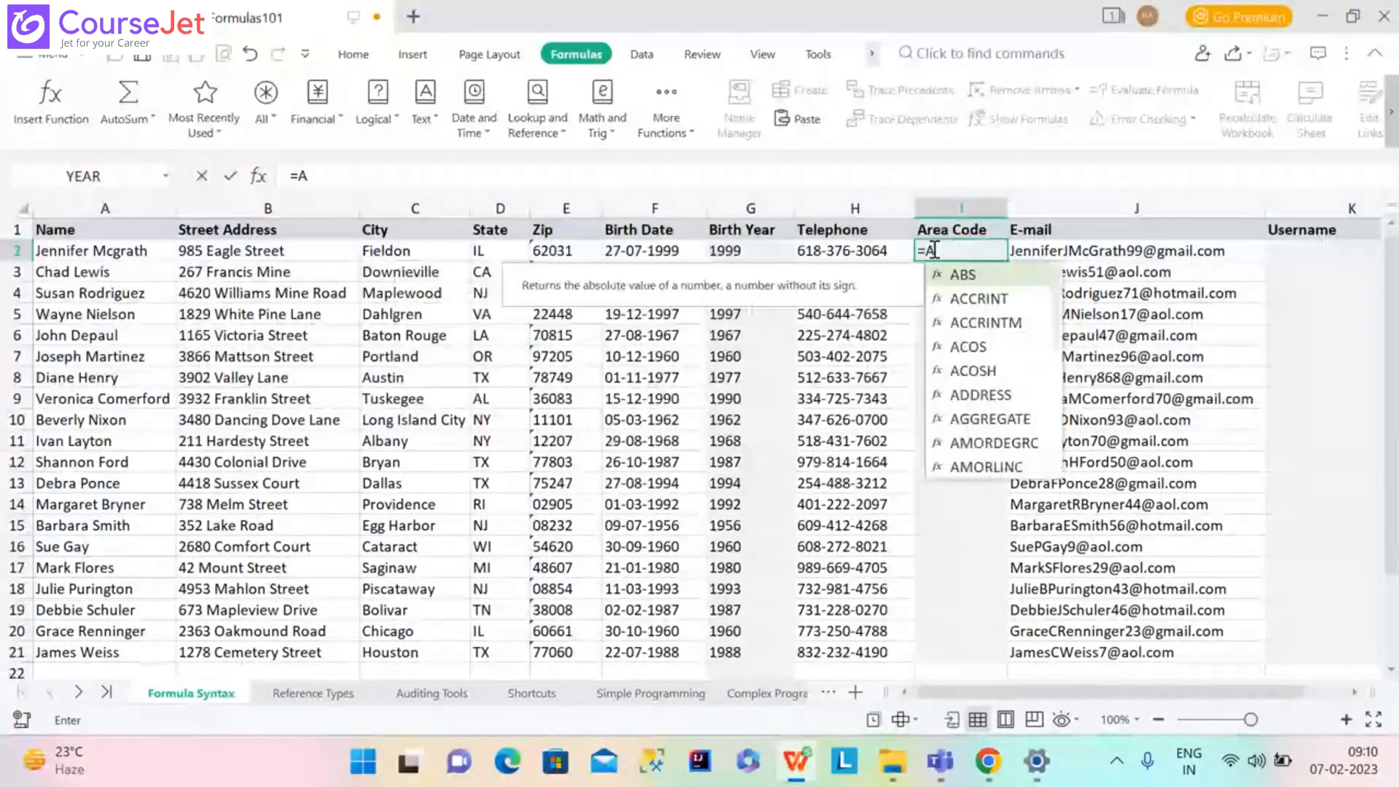
{"action": "key", "text": "BackSpace"}
Try to extract the area code in I2 with the formula =LEFT(H2), without a character count.
{"action": "type", "text": "L"}
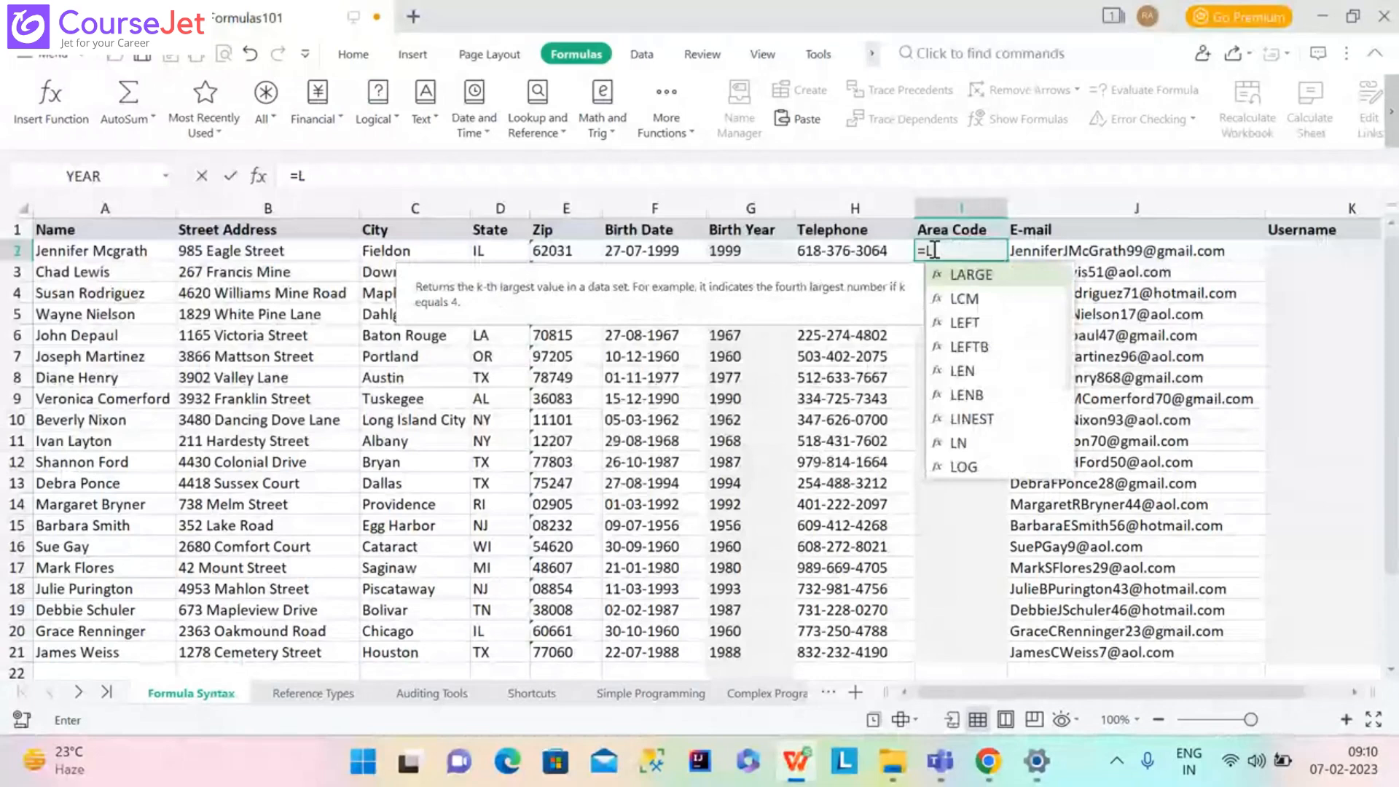
{"action": "type", "text": "EFT"}
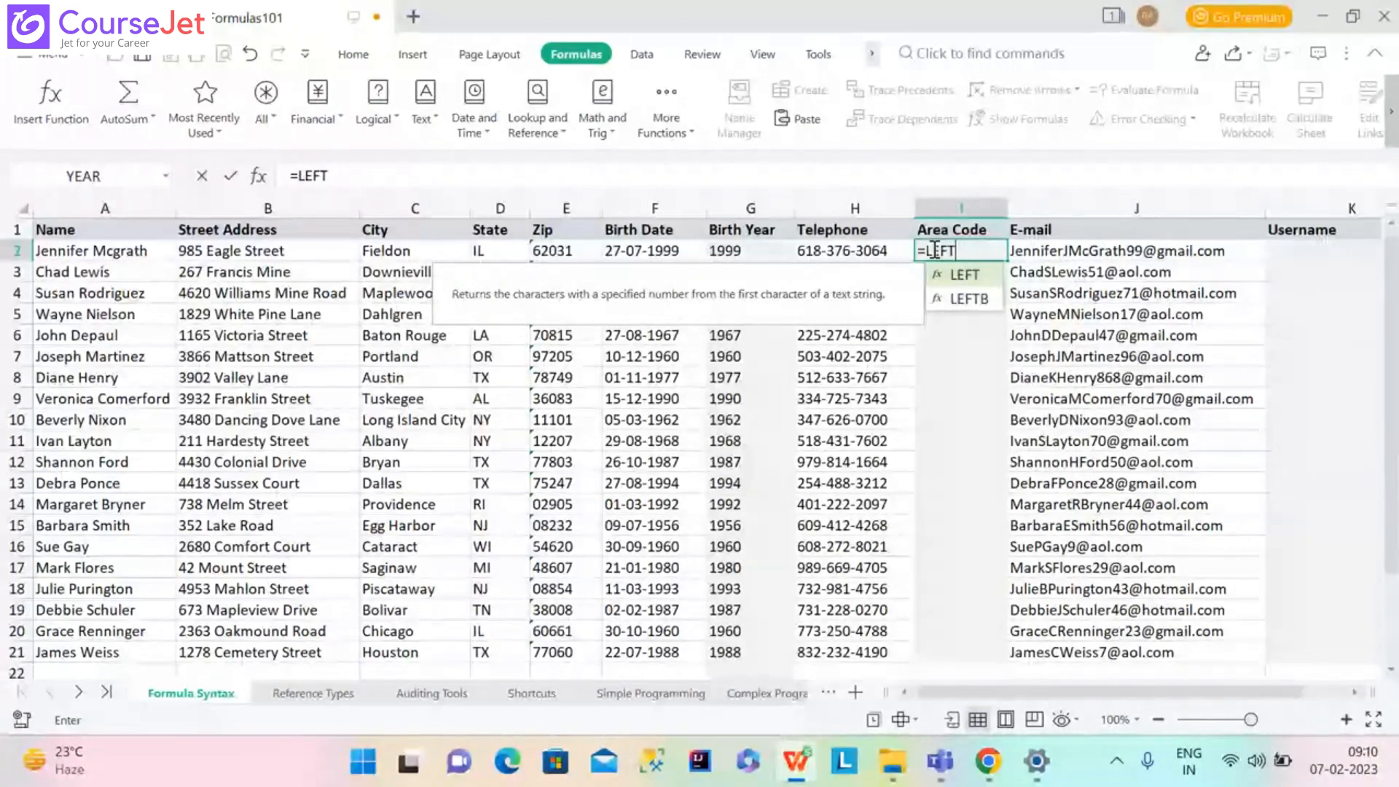
{"action": "type", "text": "("}
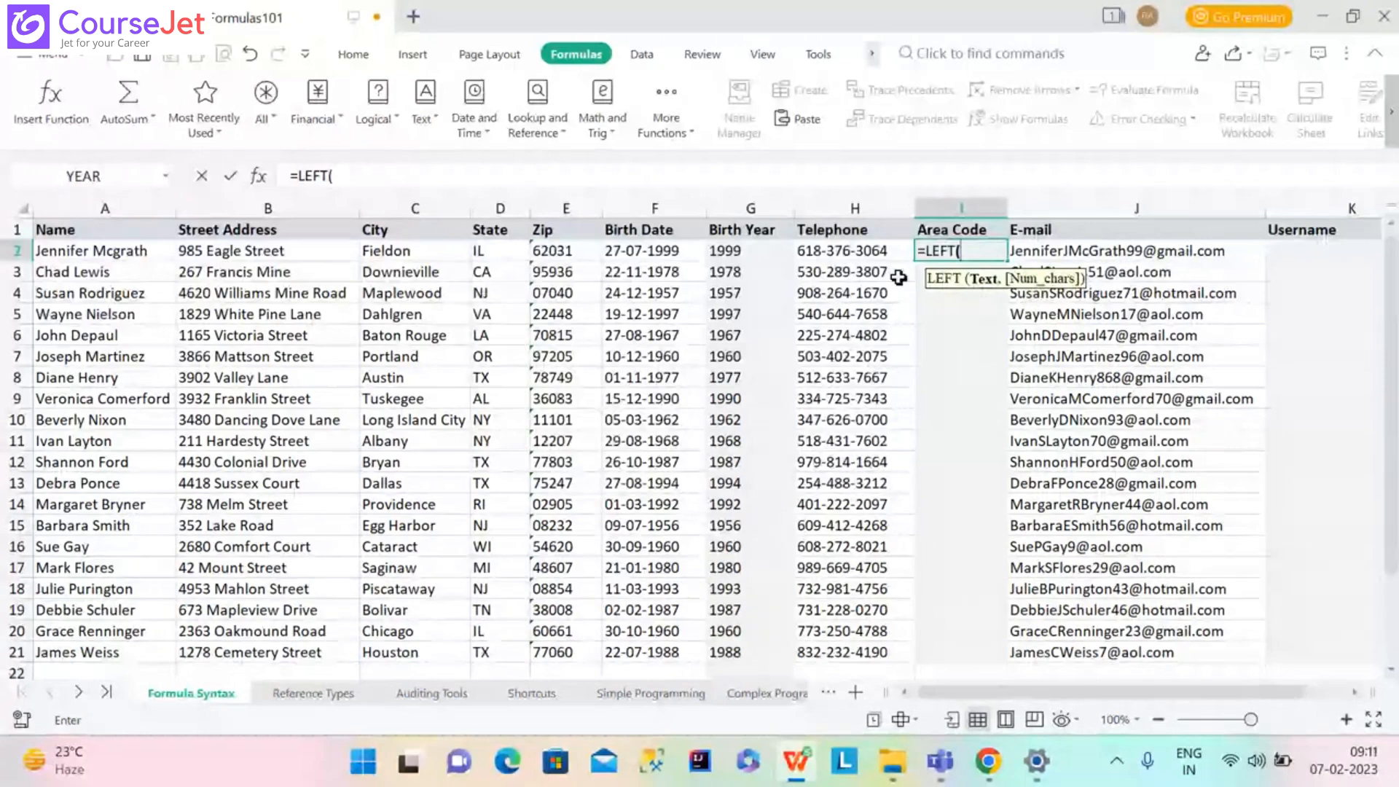
{"action": "left_click", "coordinate": [858, 250]}
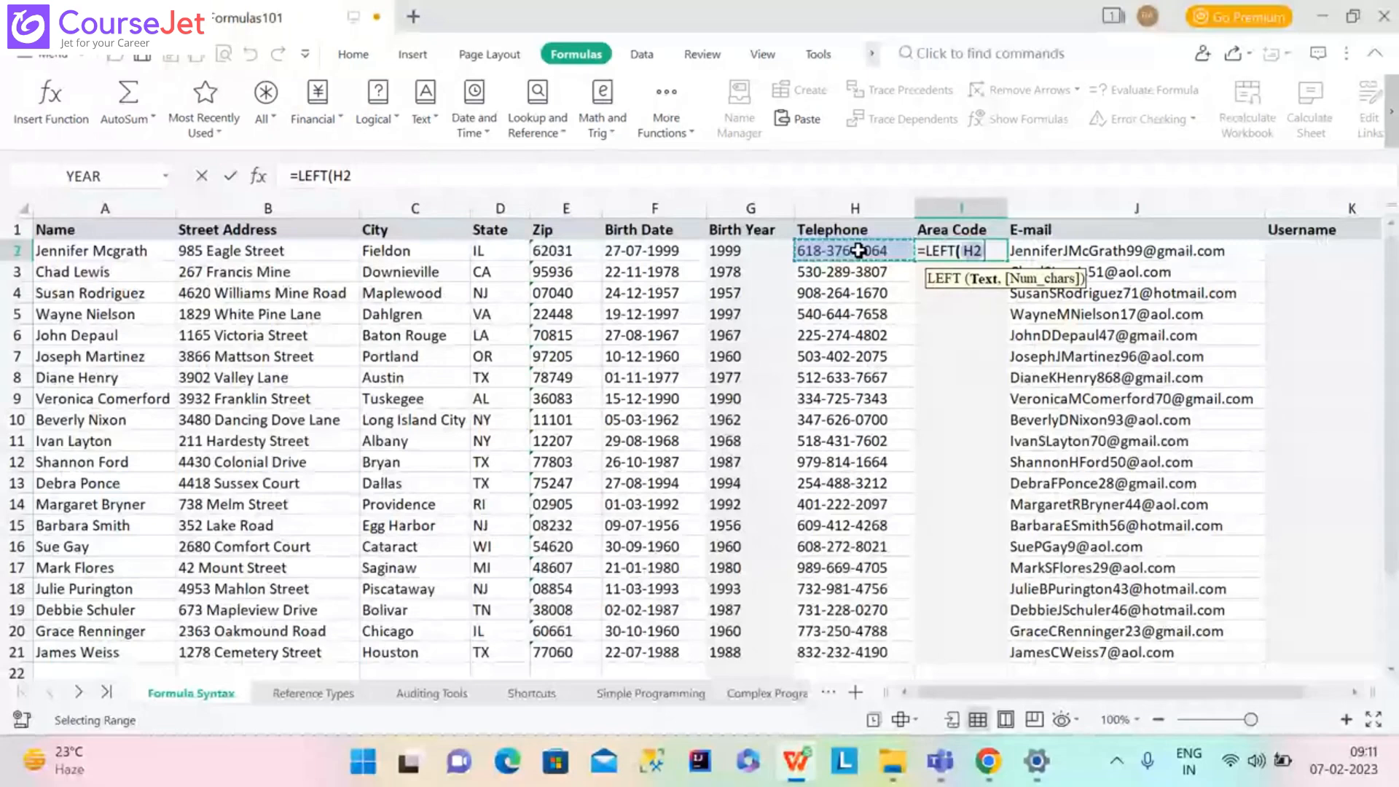
{"action": "type", "text": ")"}
{"action": "key", "text": "Return"}
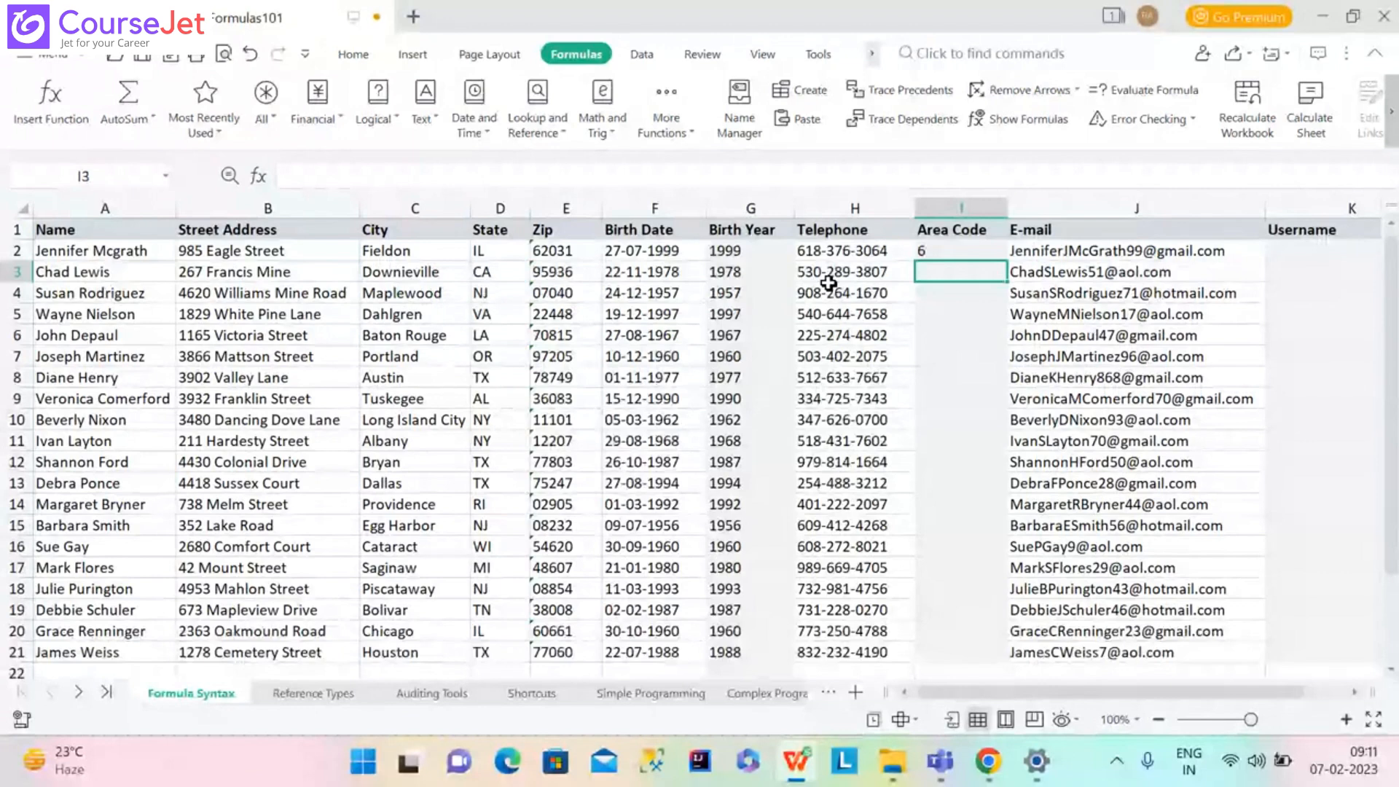
Enter the formula =LEFT(H2,3) in I2 and fill it down the Area Code column to I21.
{"action": "left_click", "coordinate": [928, 252]}
{"action": "type", "text": "=LEFT"}
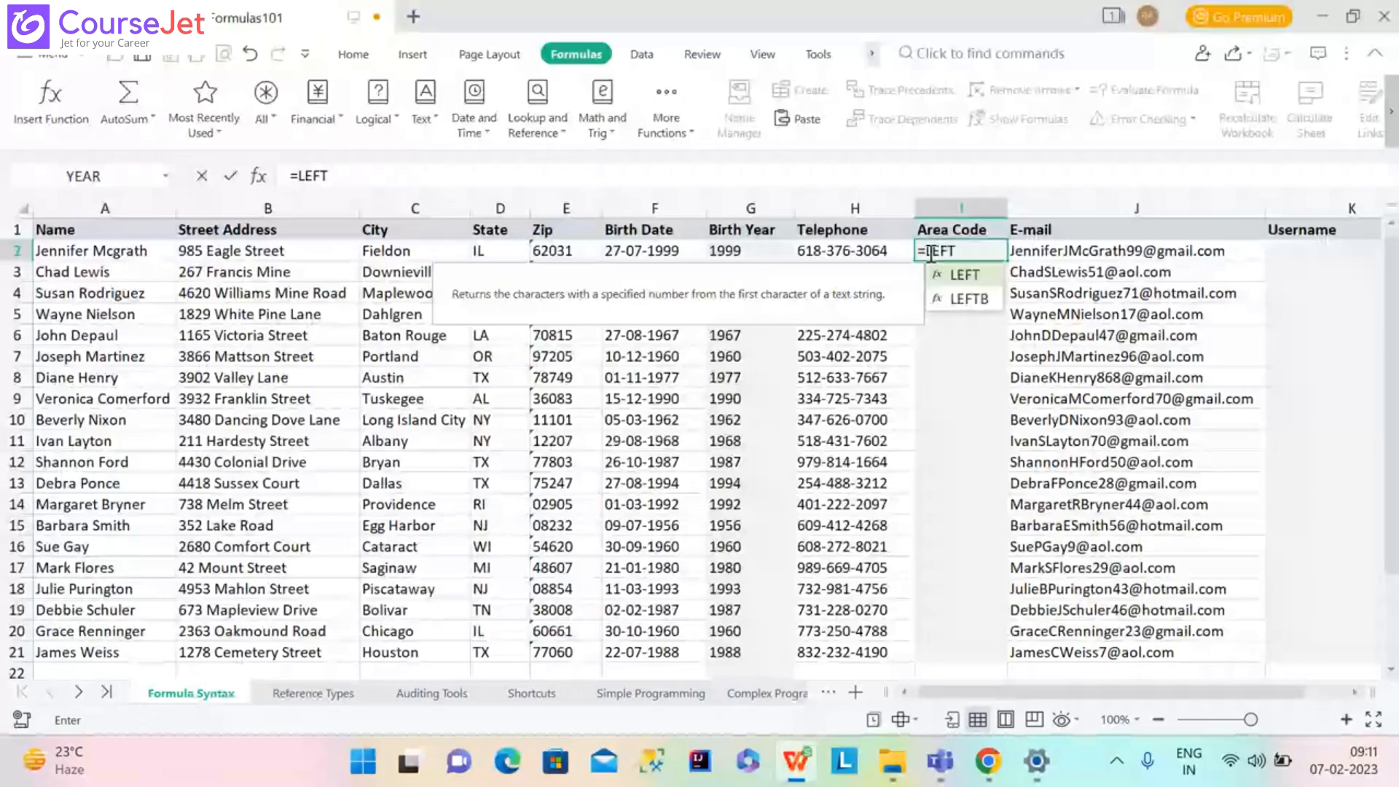
{"action": "type", "text": "("}
{"action": "left_click", "coordinate": [839, 252]}
{"action": "type", "text": ","}
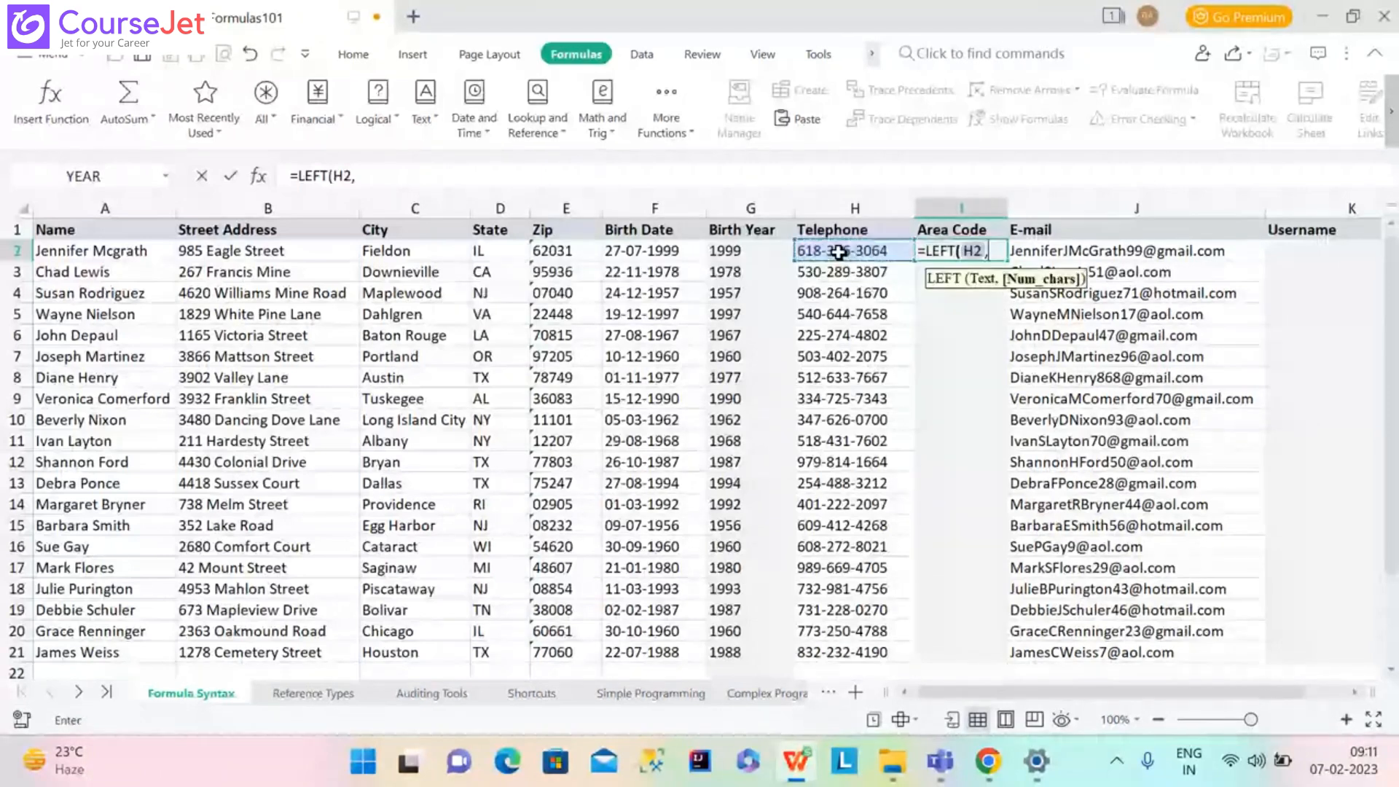
{"action": "type", "text": "3"}
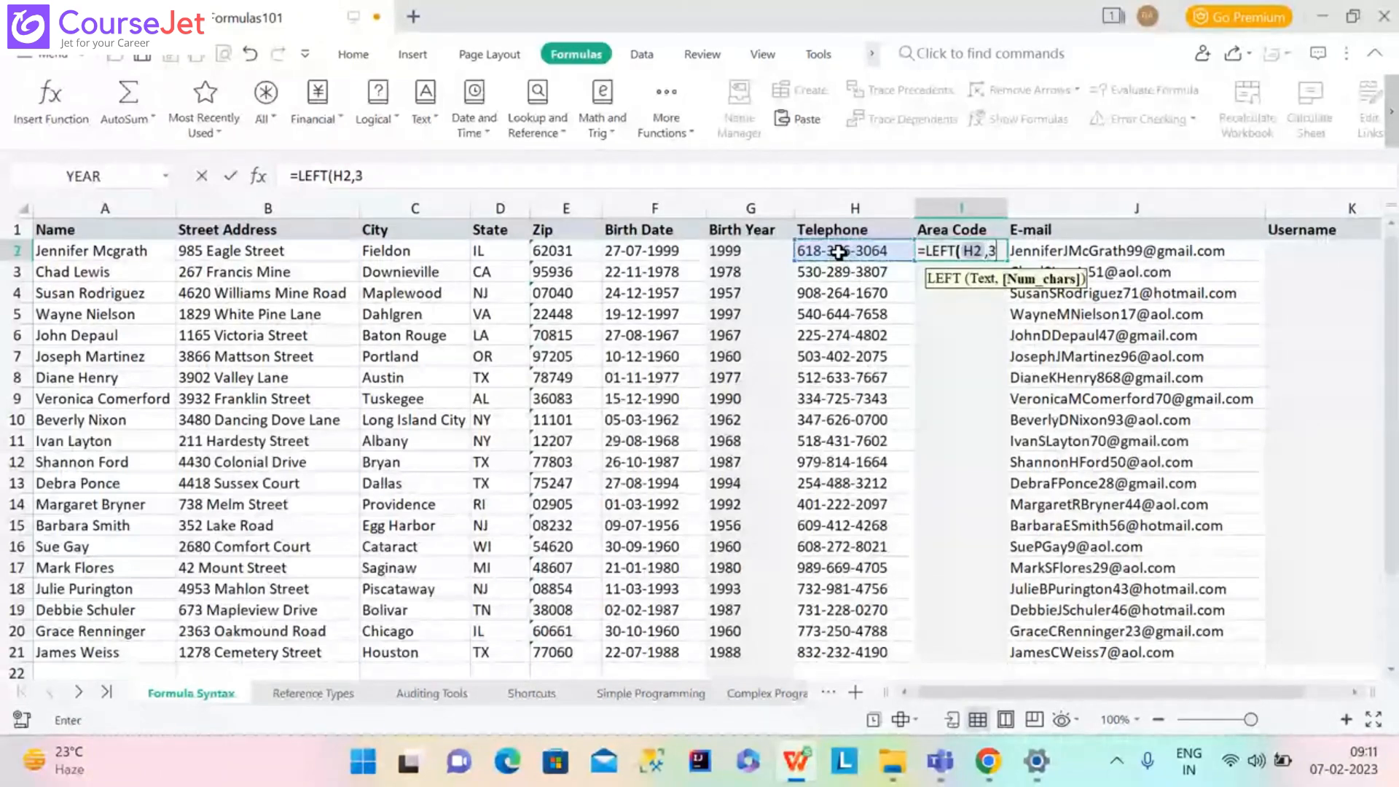
{"action": "type", "text": ")"}
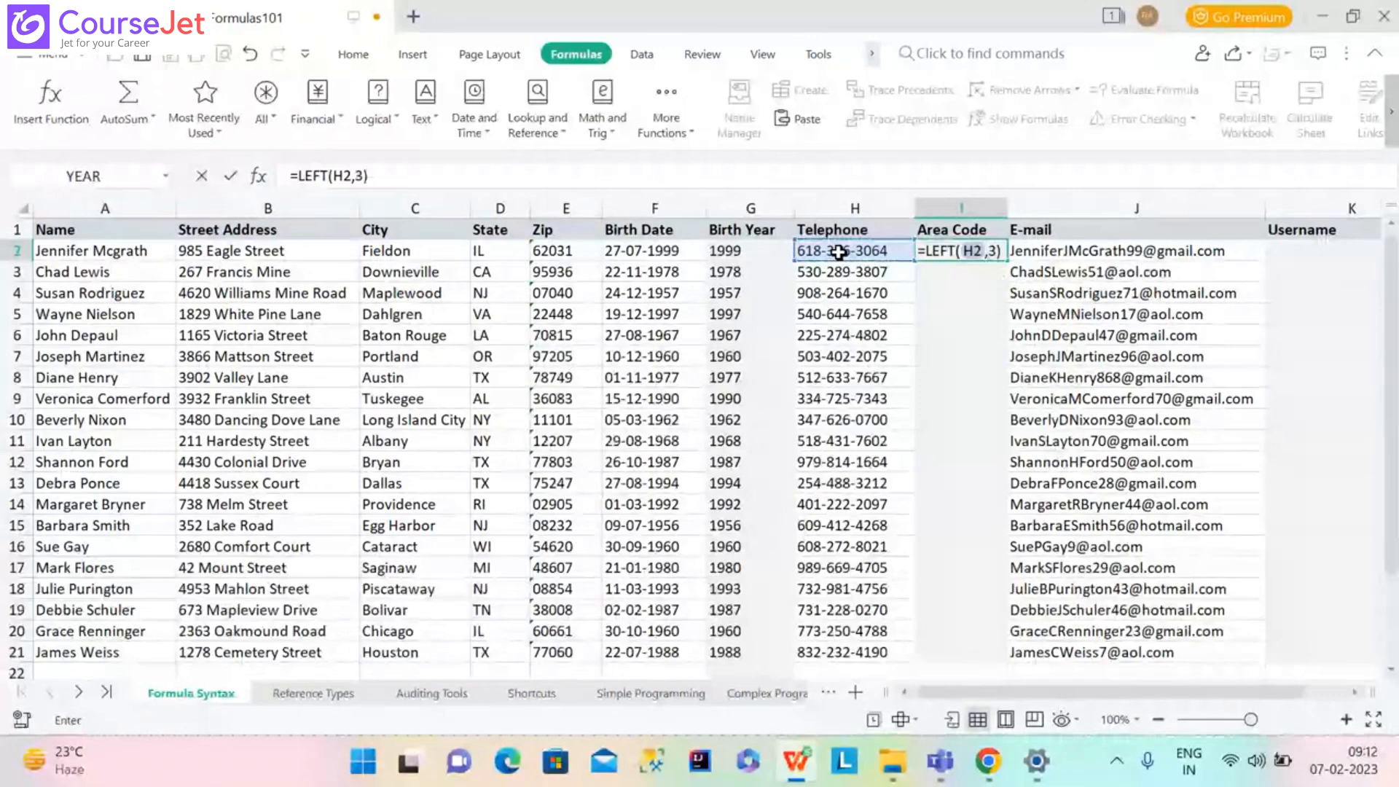
{"action": "key", "text": "Return"}
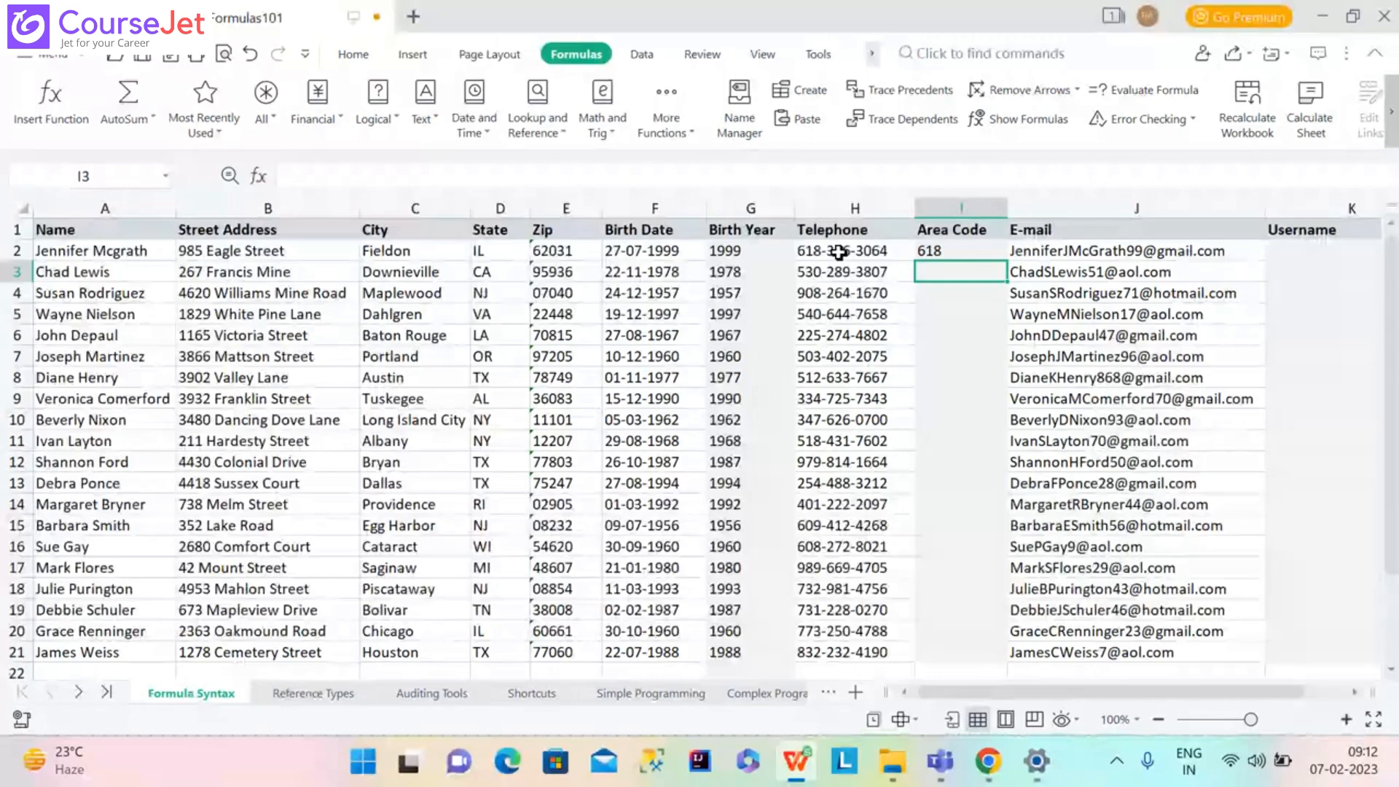
{"action": "left_click", "coordinate": [988, 258]}
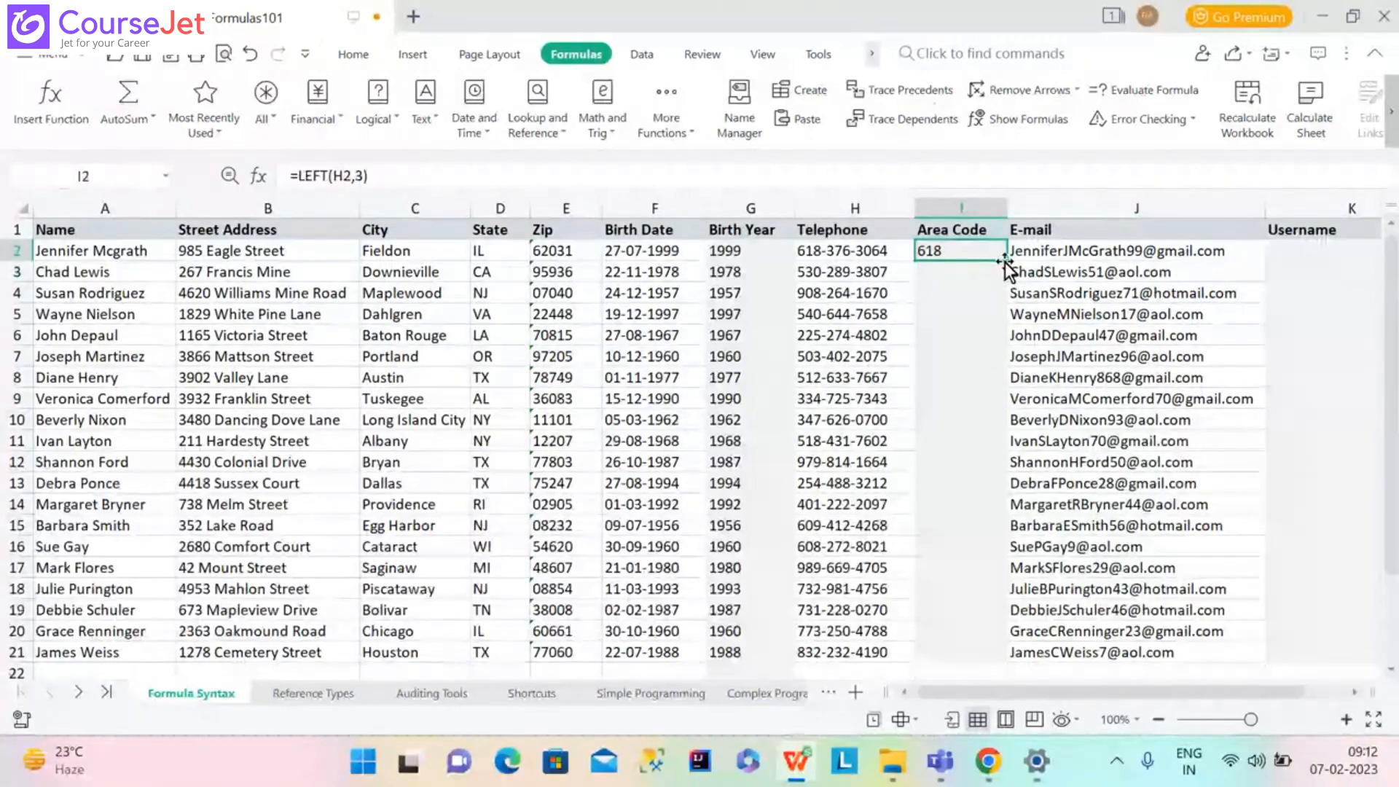
{"action": "double_click", "coordinate": [1004, 261]}
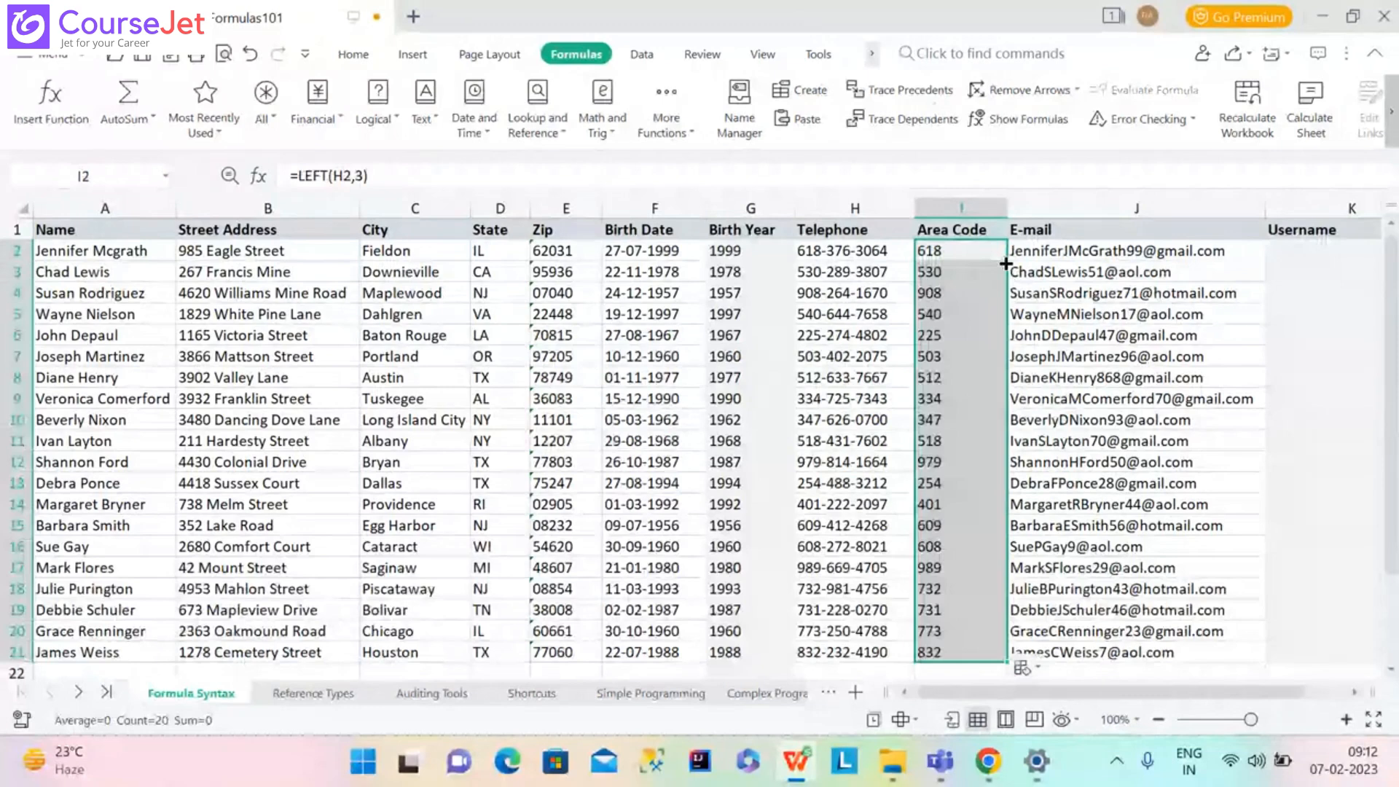
Try the Flash Fill option on the filled Area Code range, and refill the column from I2 to I21.
{"action": "left_click", "coordinate": [1033, 667]}
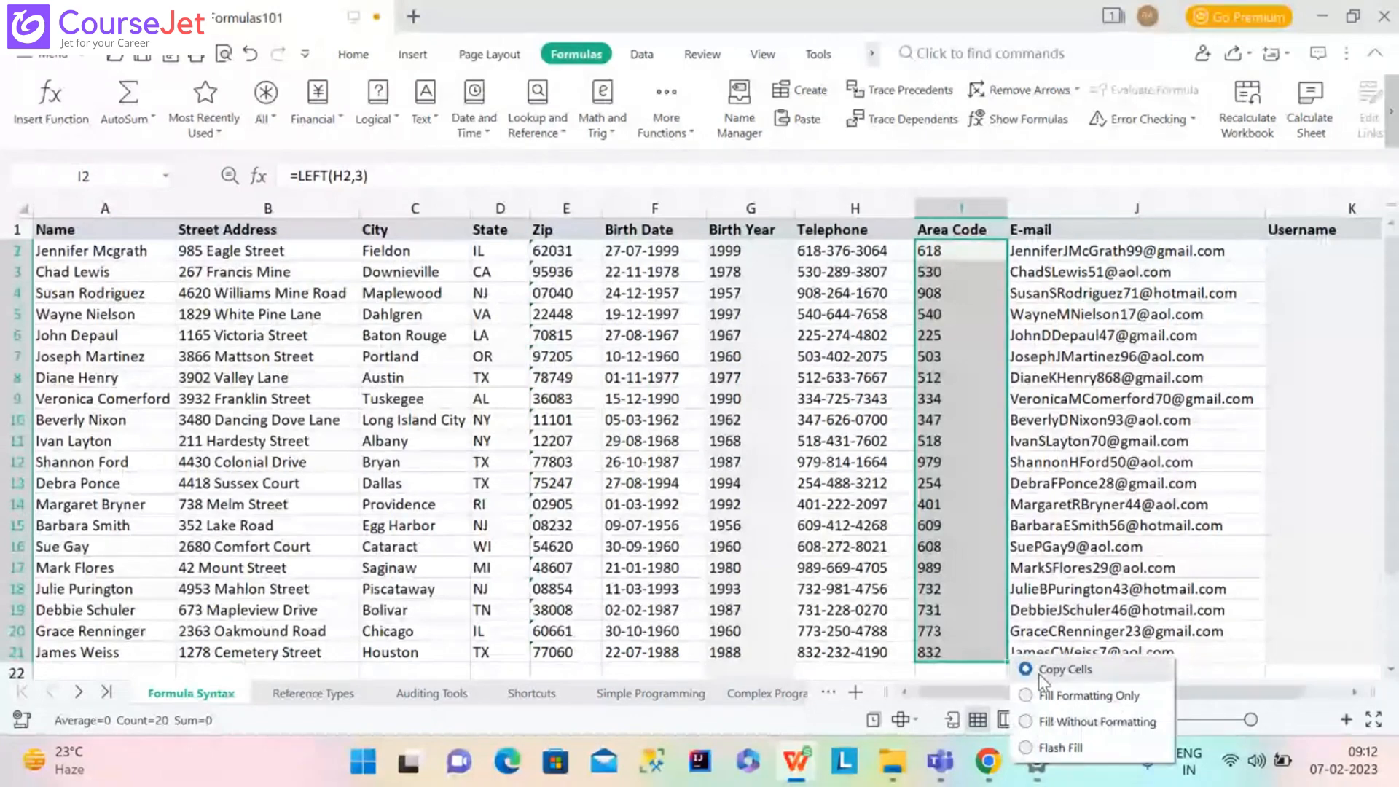
{"action": "left_click", "coordinate": [1060, 747]}
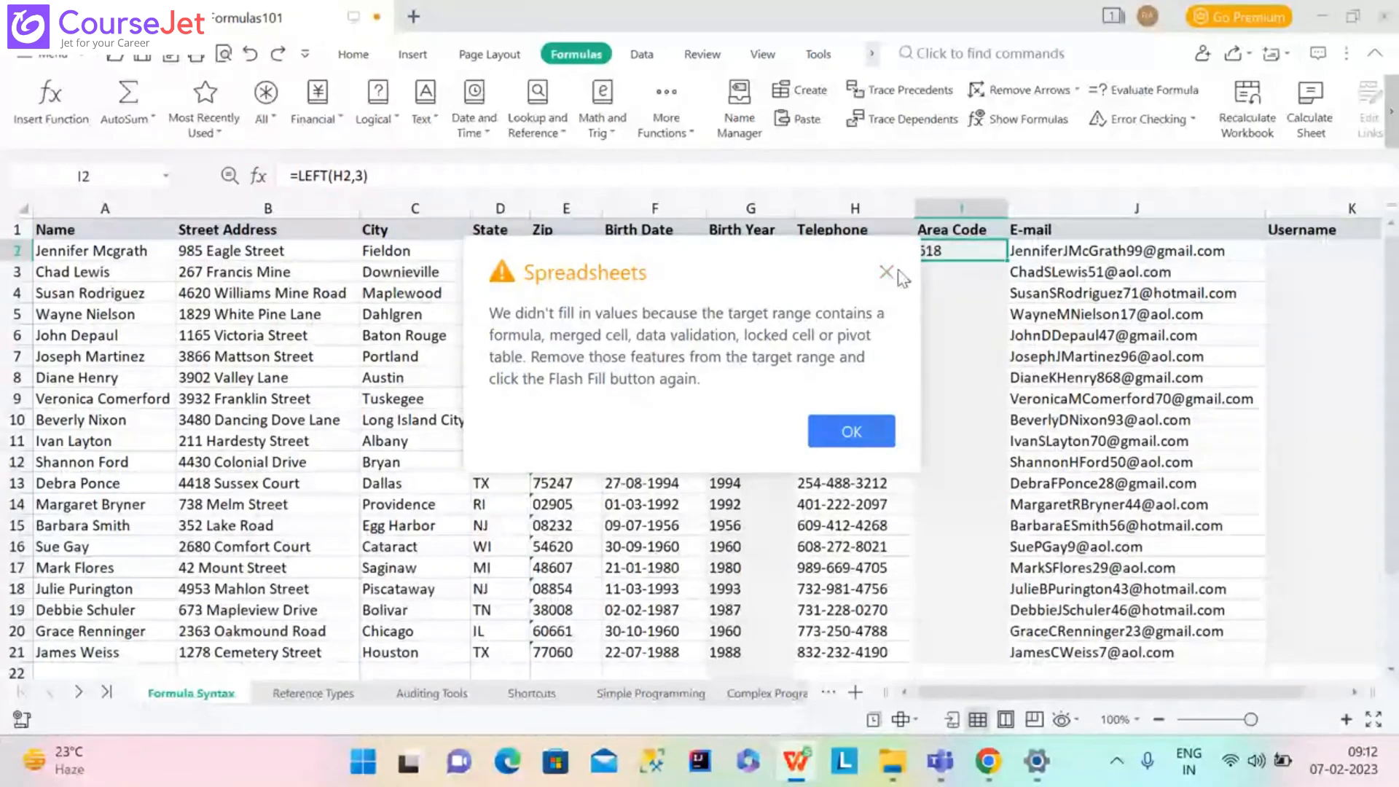
{"action": "left_click", "coordinate": [887, 273]}
{"action": "double_click", "coordinate": [1007, 261]}
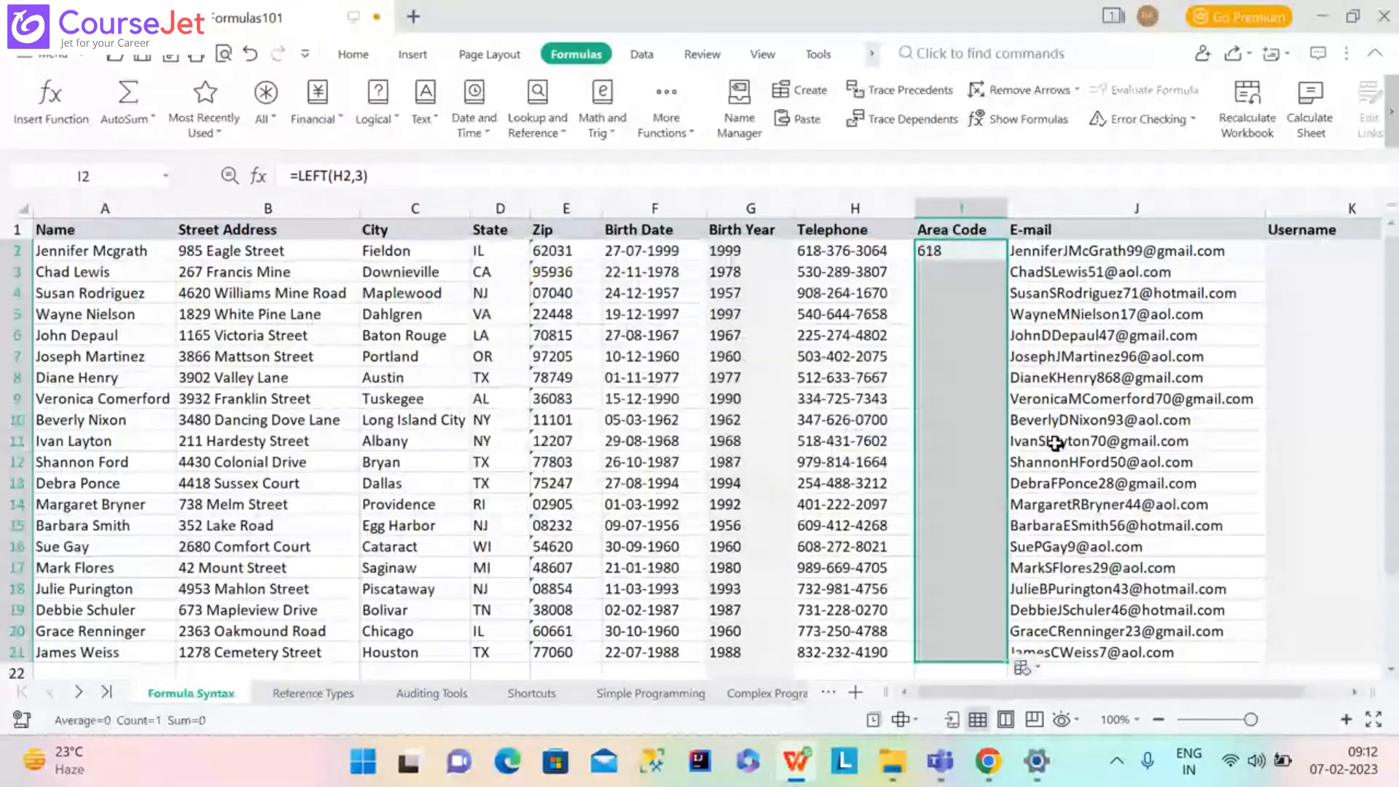
Enter the formula =LEFT(H2,3) again in I2 and fill it down the Area Code column to I21.
{"action": "left_click", "coordinate": [951, 249]}
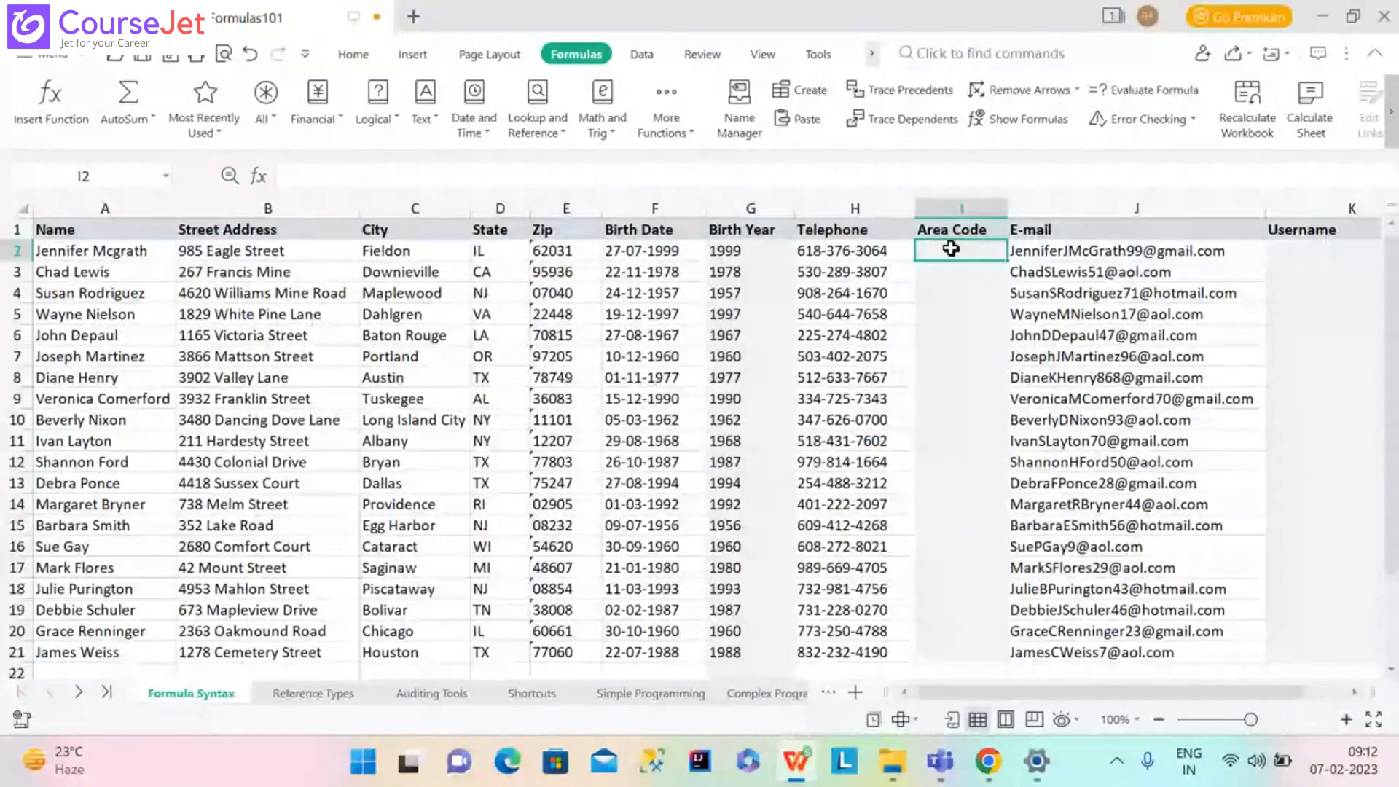
{"action": "type", "text": "+"}
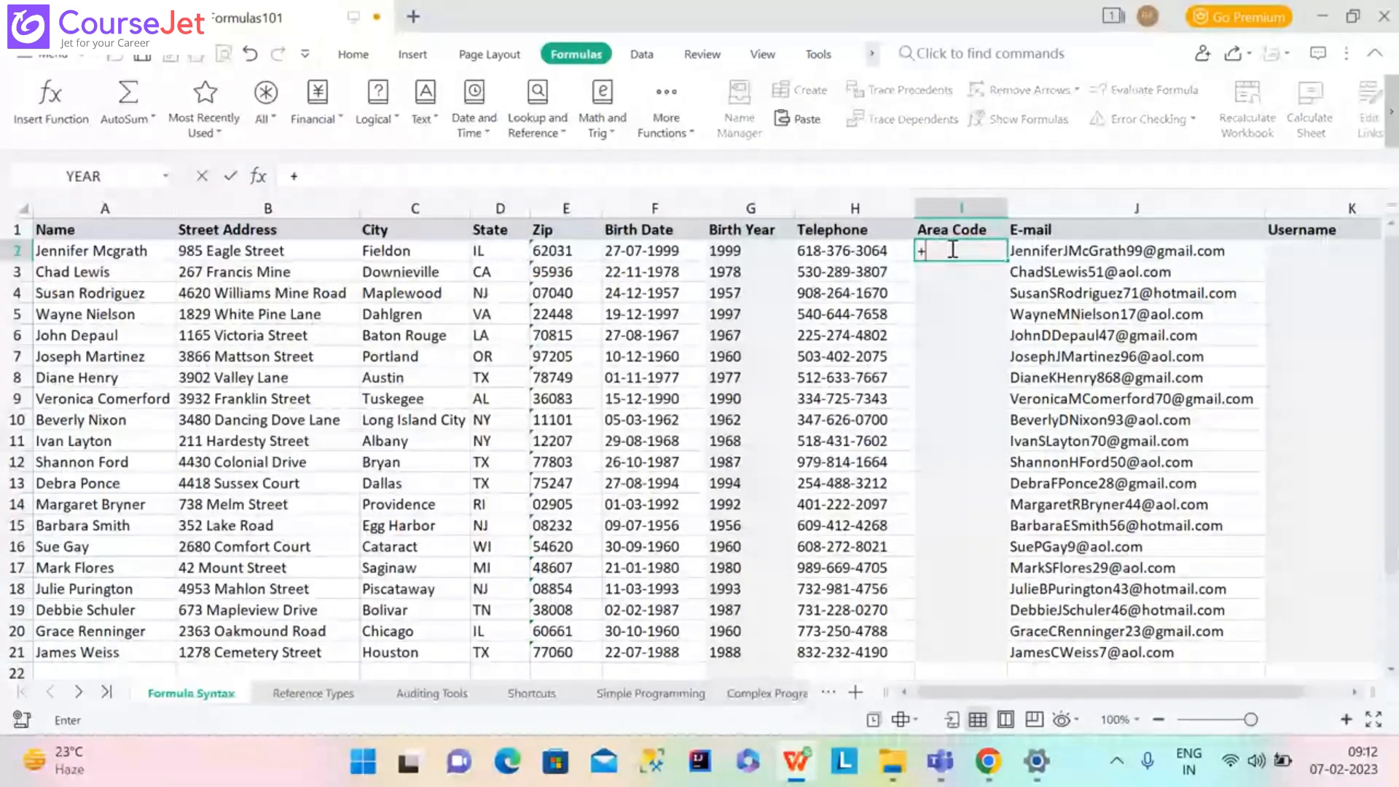
{"action": "key", "text": "BackSpace"}
{"action": "type", "text": "=LE"}
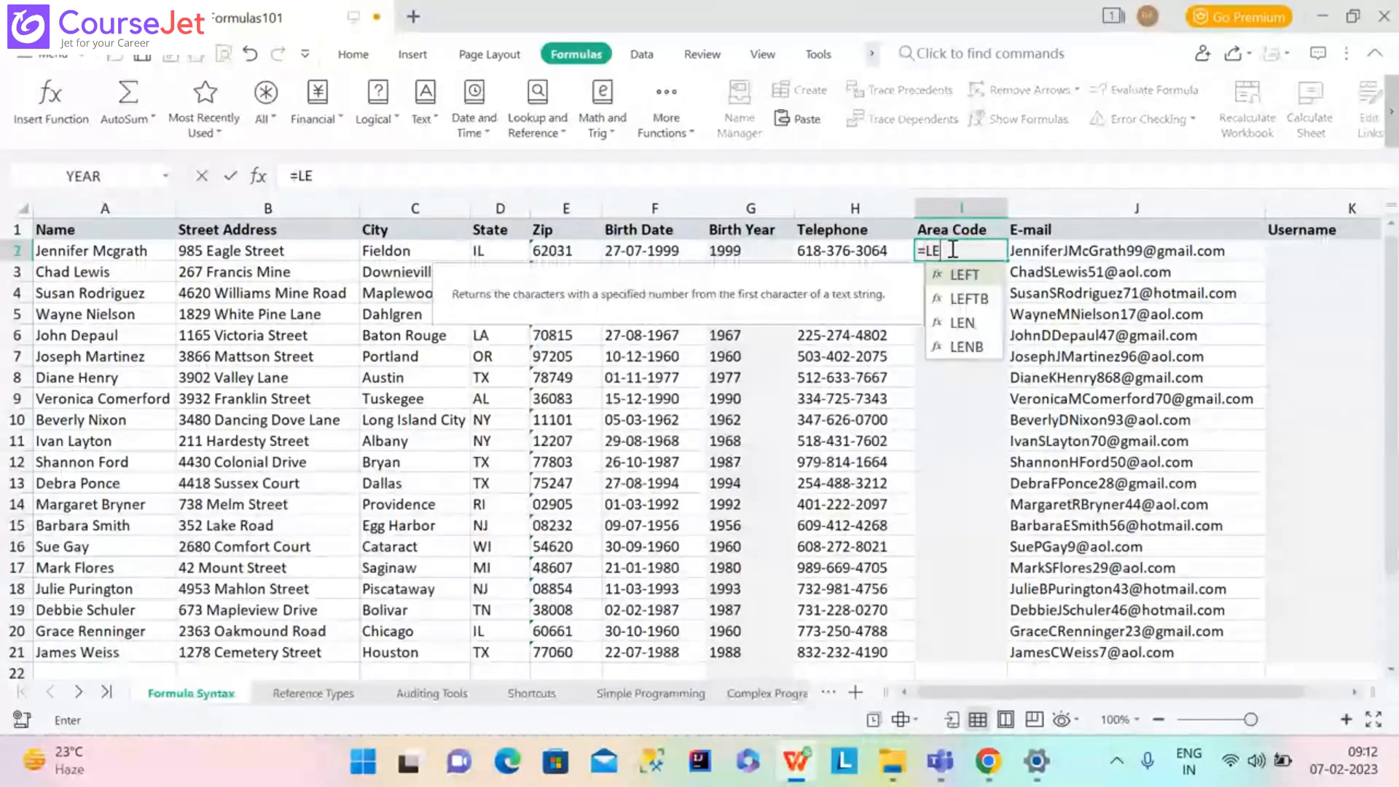
{"action": "type", "text": "FT"}
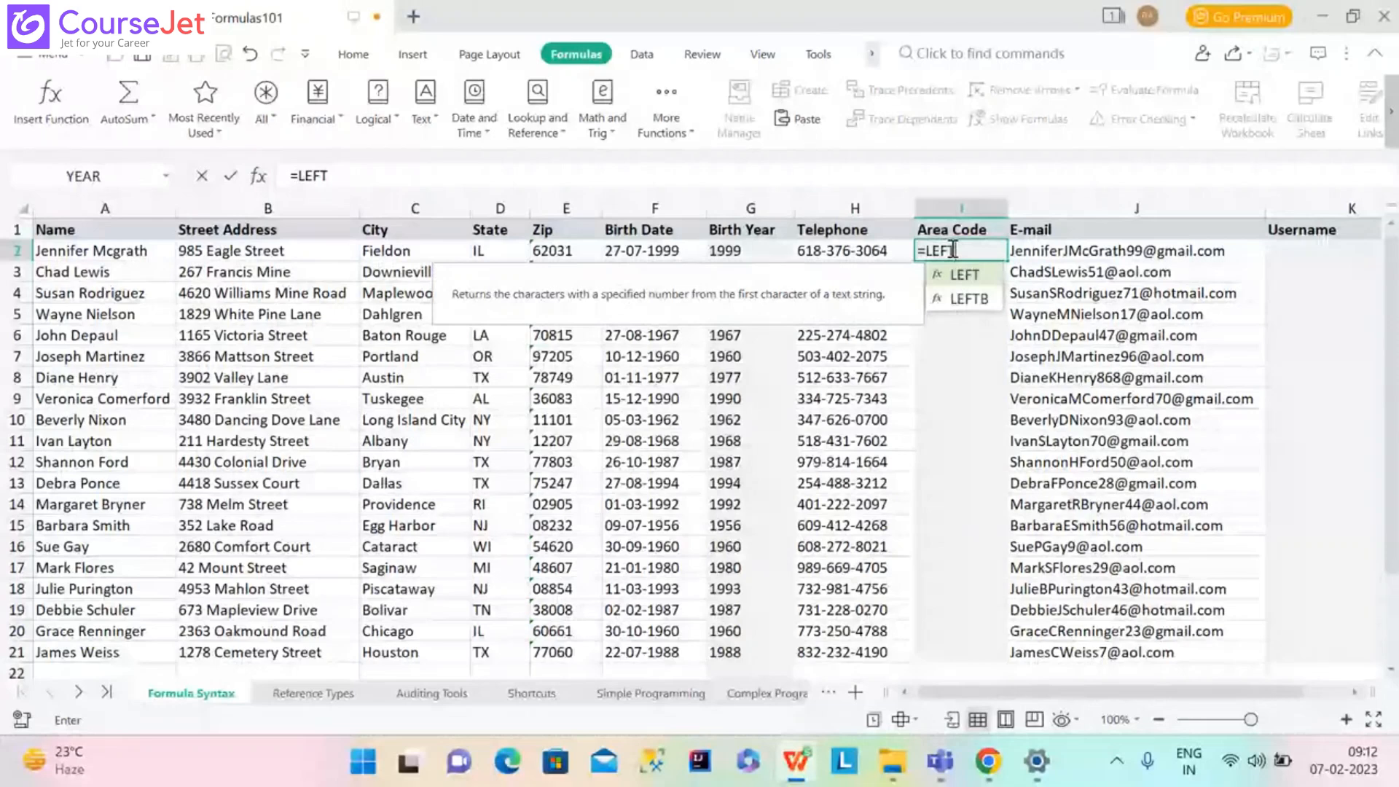
{"action": "type", "text": "("}
{"action": "left_click", "coordinate": [874, 254]}
{"action": "type", "text": ","}
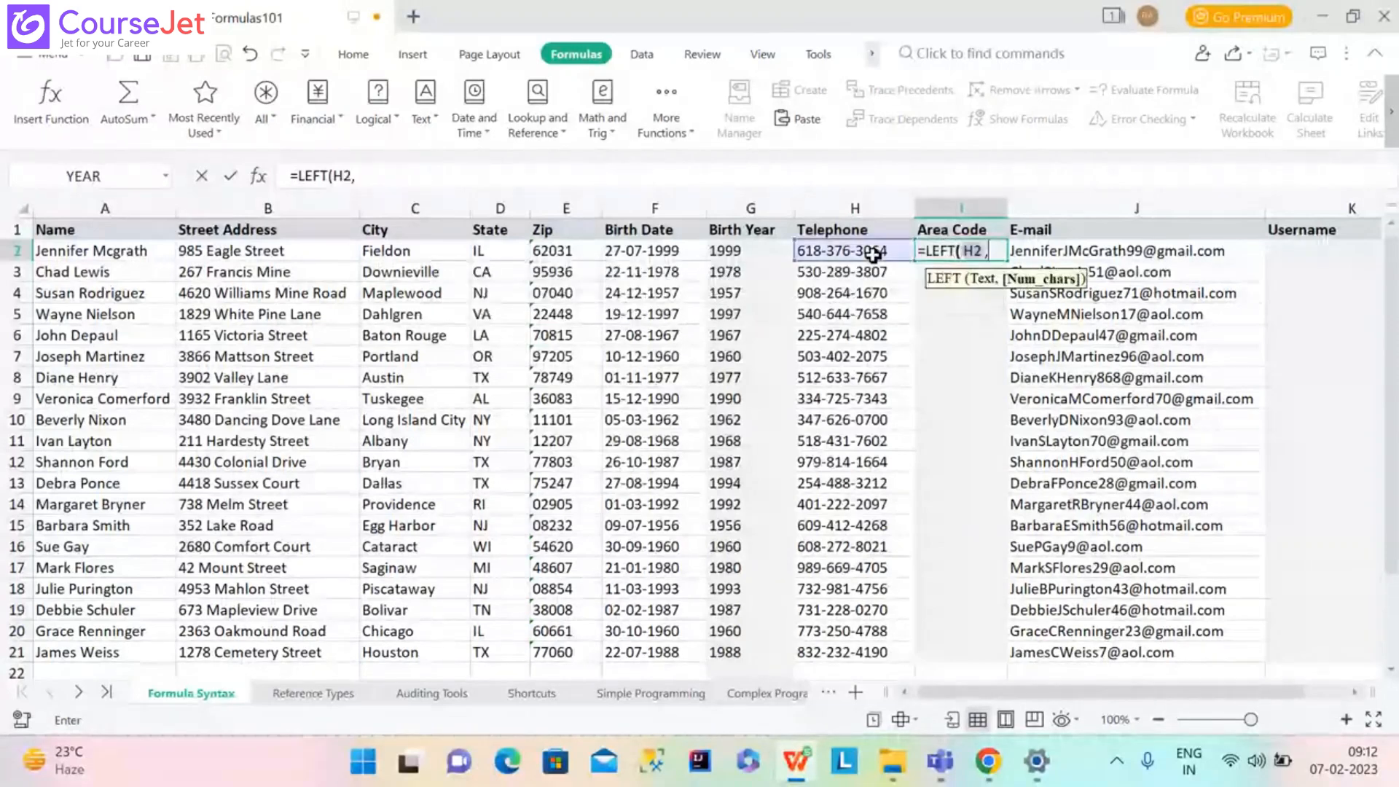
{"action": "type", "text": "3)"}
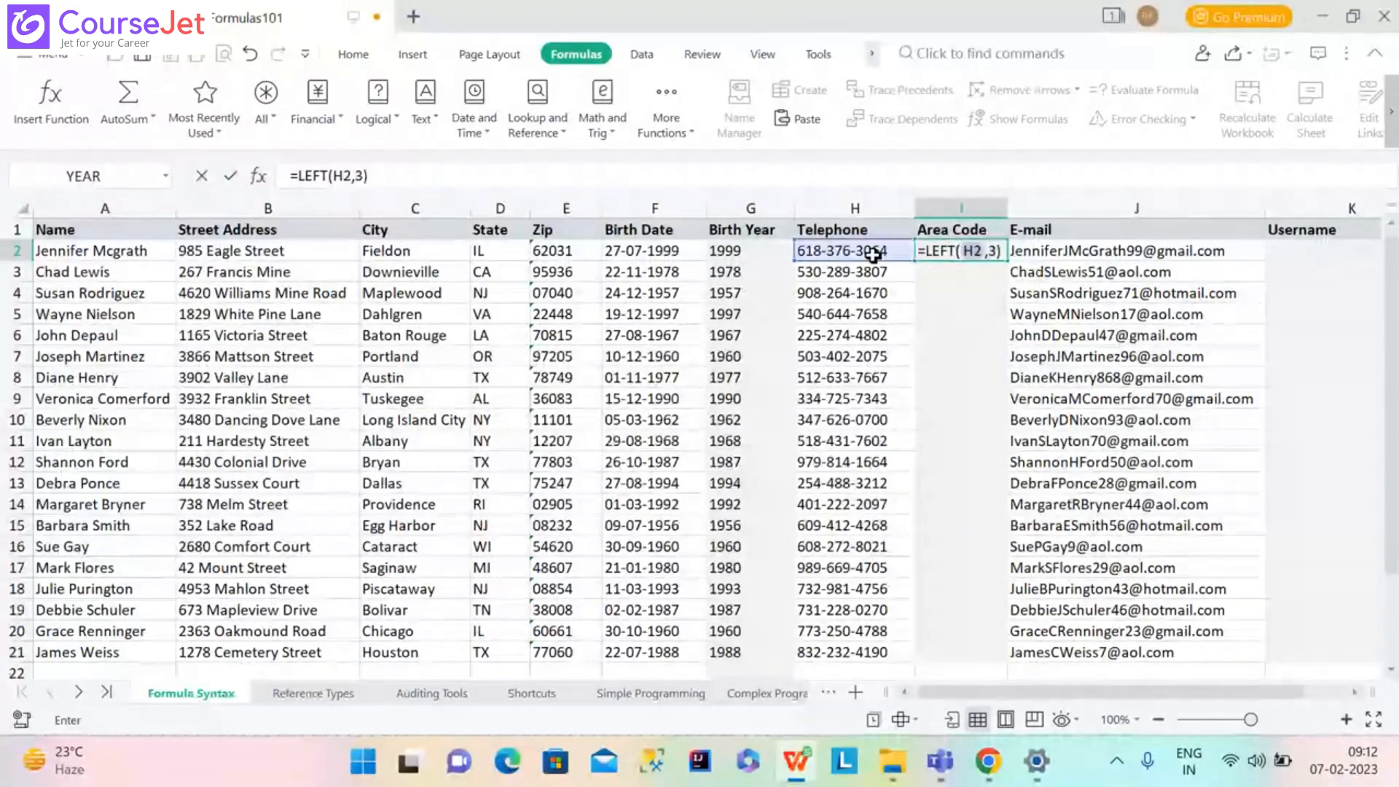
{"action": "key", "text": "Return"}
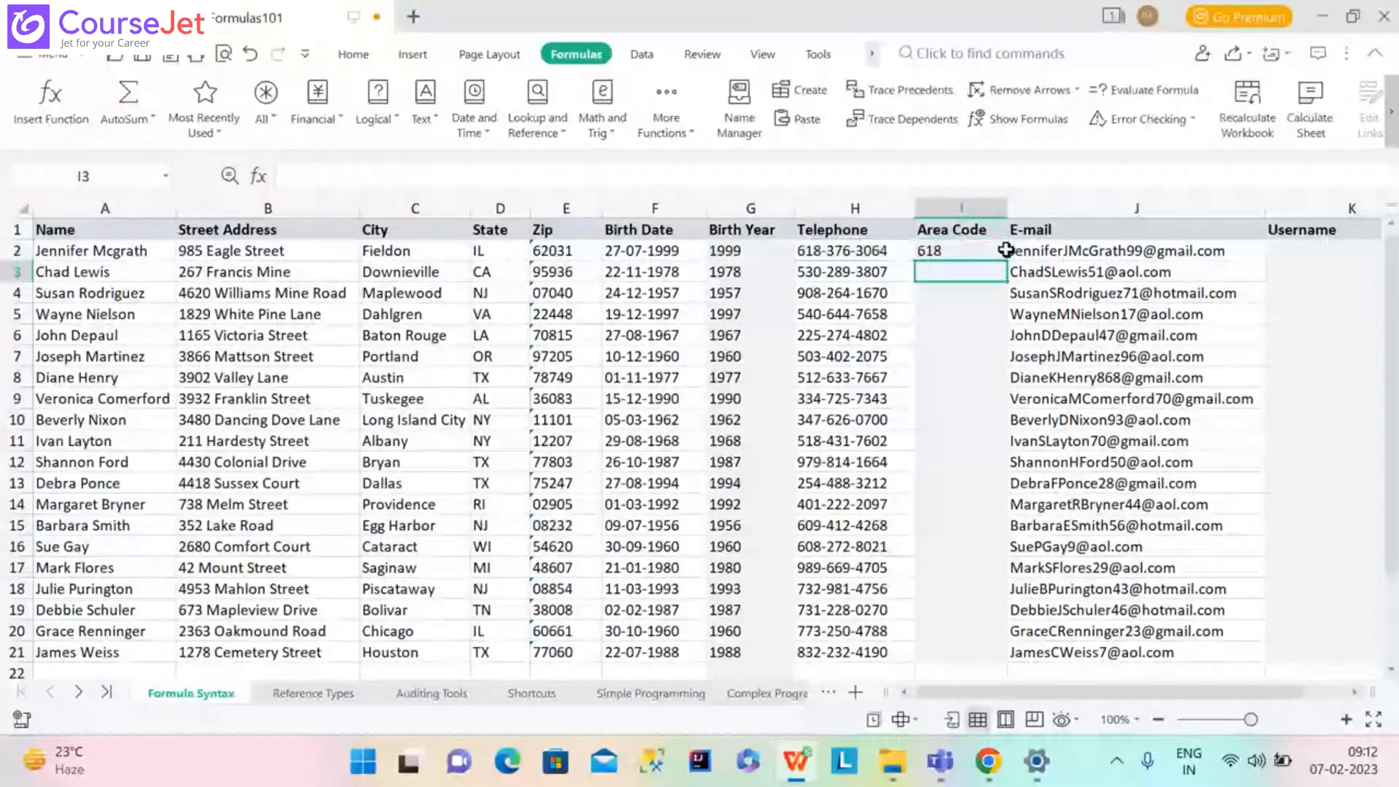
{"action": "left_click", "coordinate": [966, 253]}
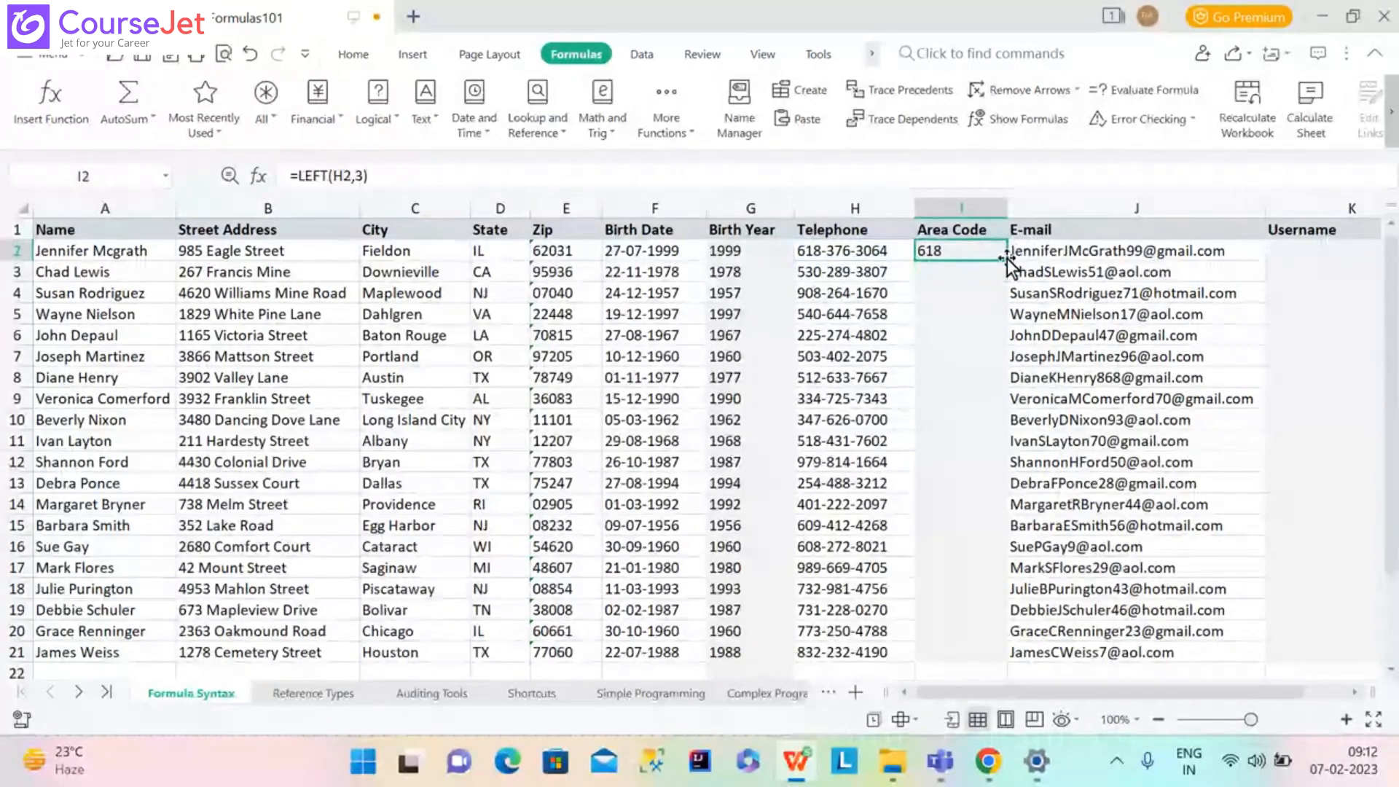
{"action": "double_click", "coordinate": [1007, 256]}
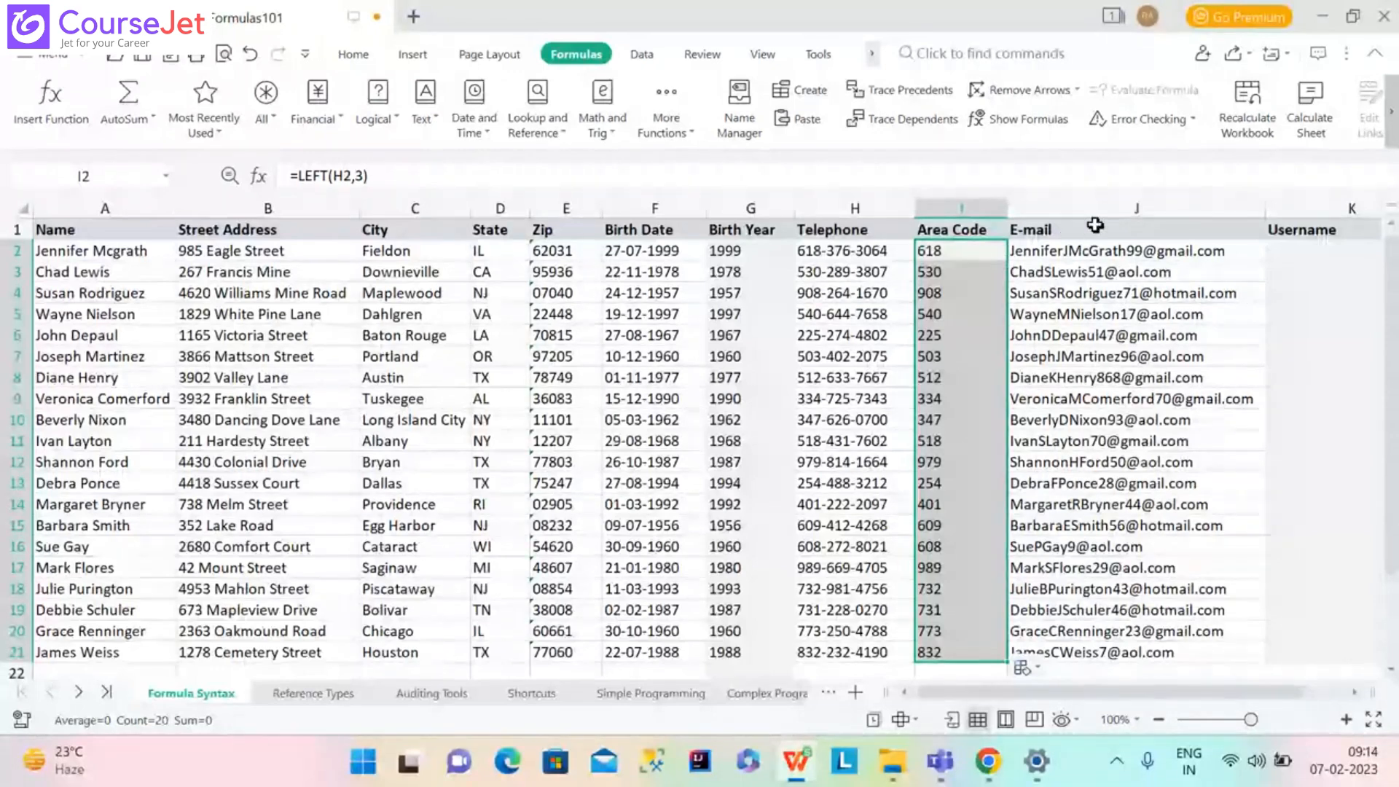
Start the Username formula in K2 with LEFT on the e-mail in J2 and a nested SEARCH function for the character count.
{"action": "left_click", "coordinate": [1120, 250]}
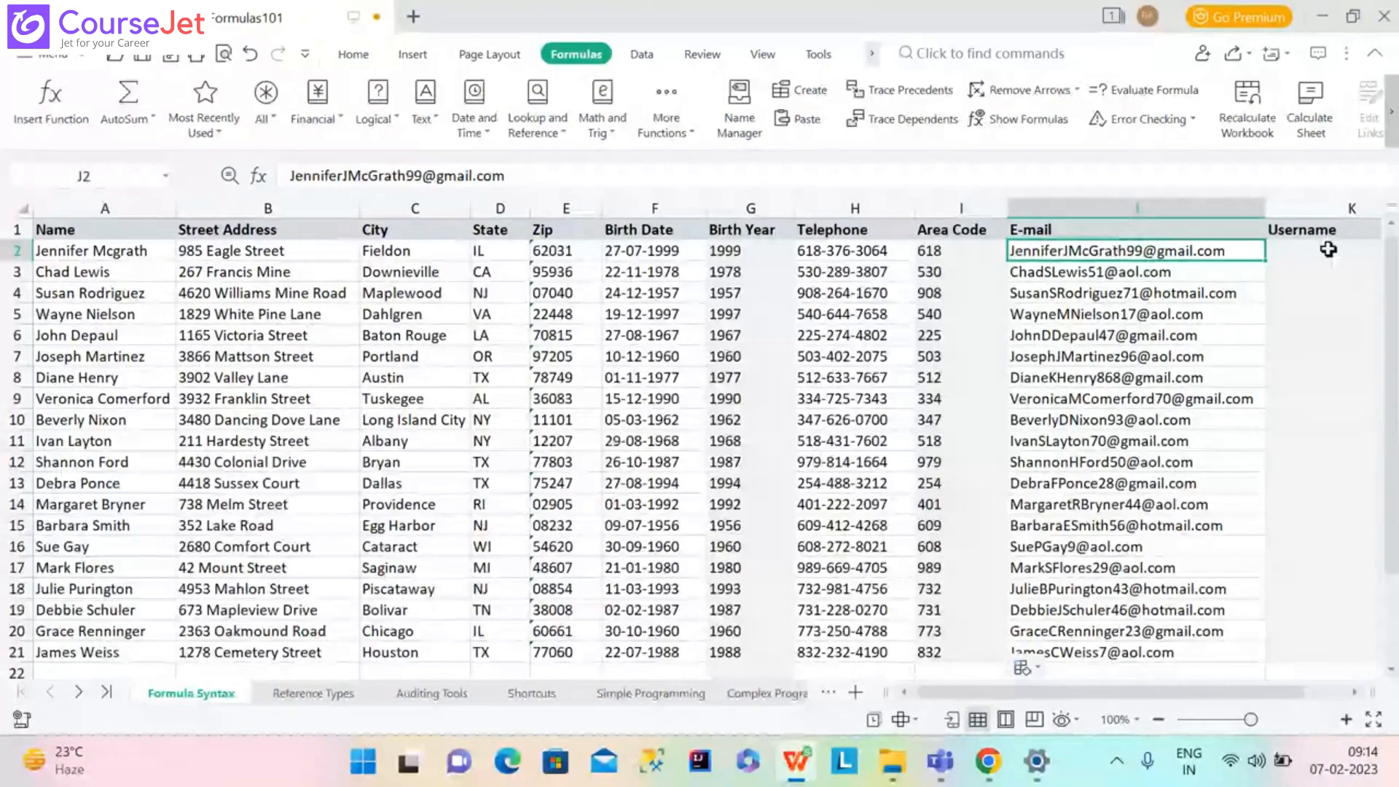
{"action": "left_click", "coordinate": [1293, 254]}
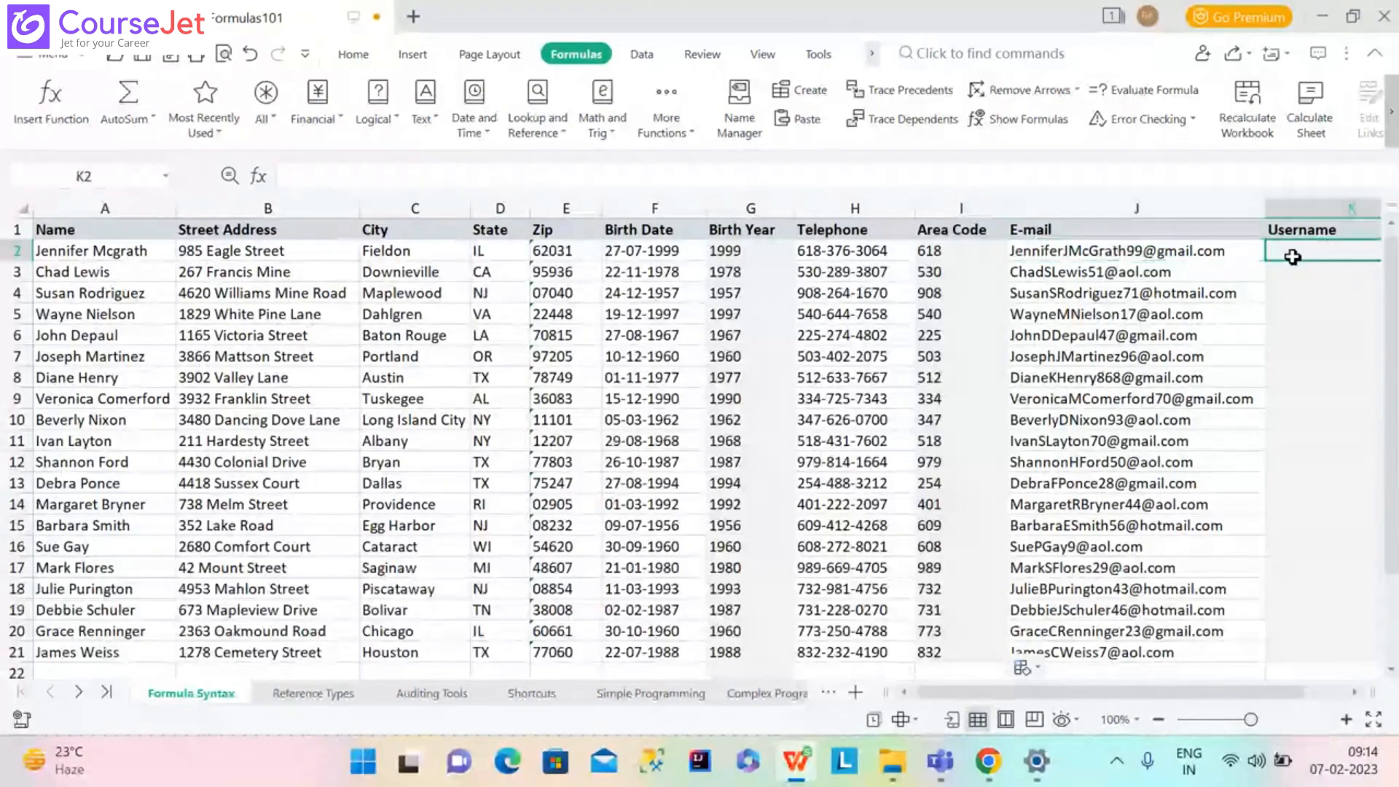
{"action": "type", "text": "=L"}
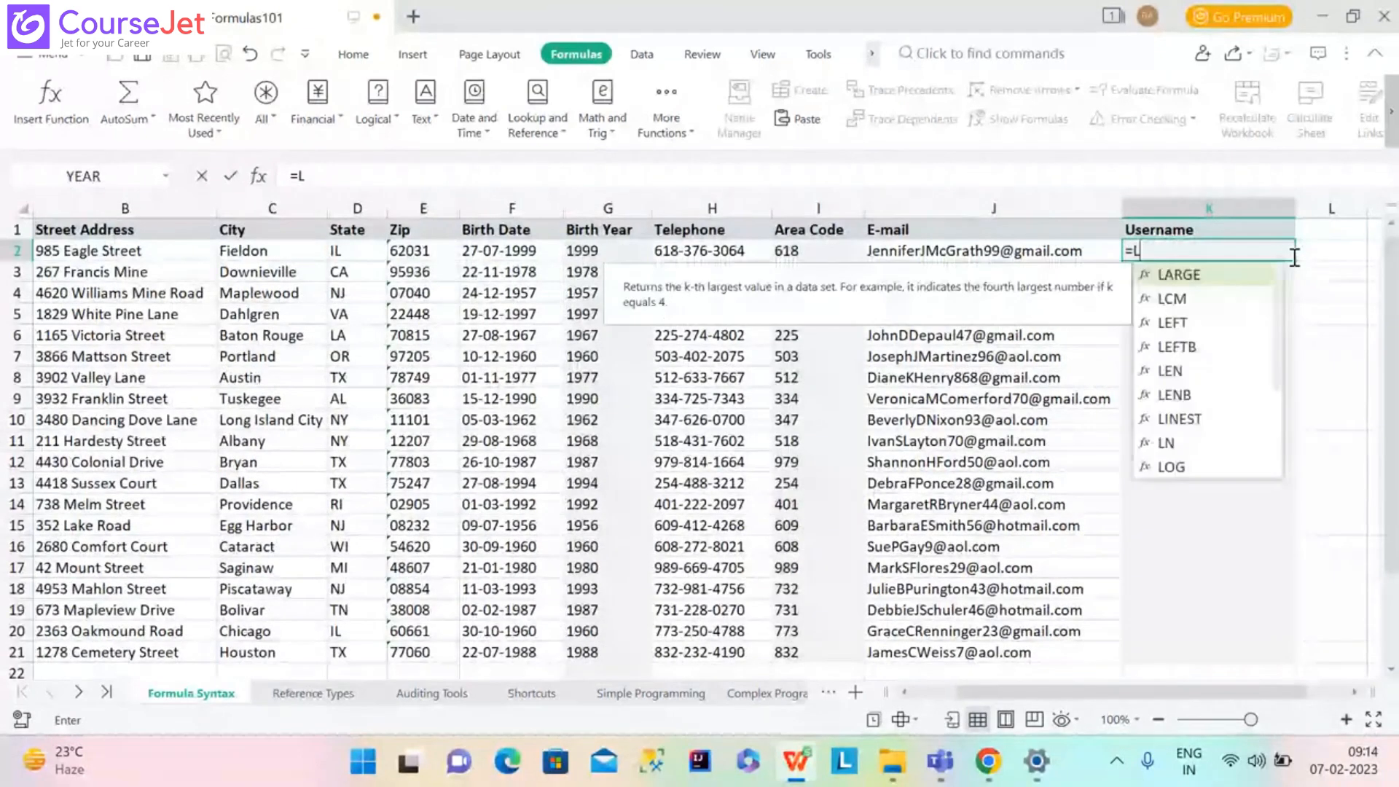
{"action": "double_click", "coordinate": [1224, 325]}
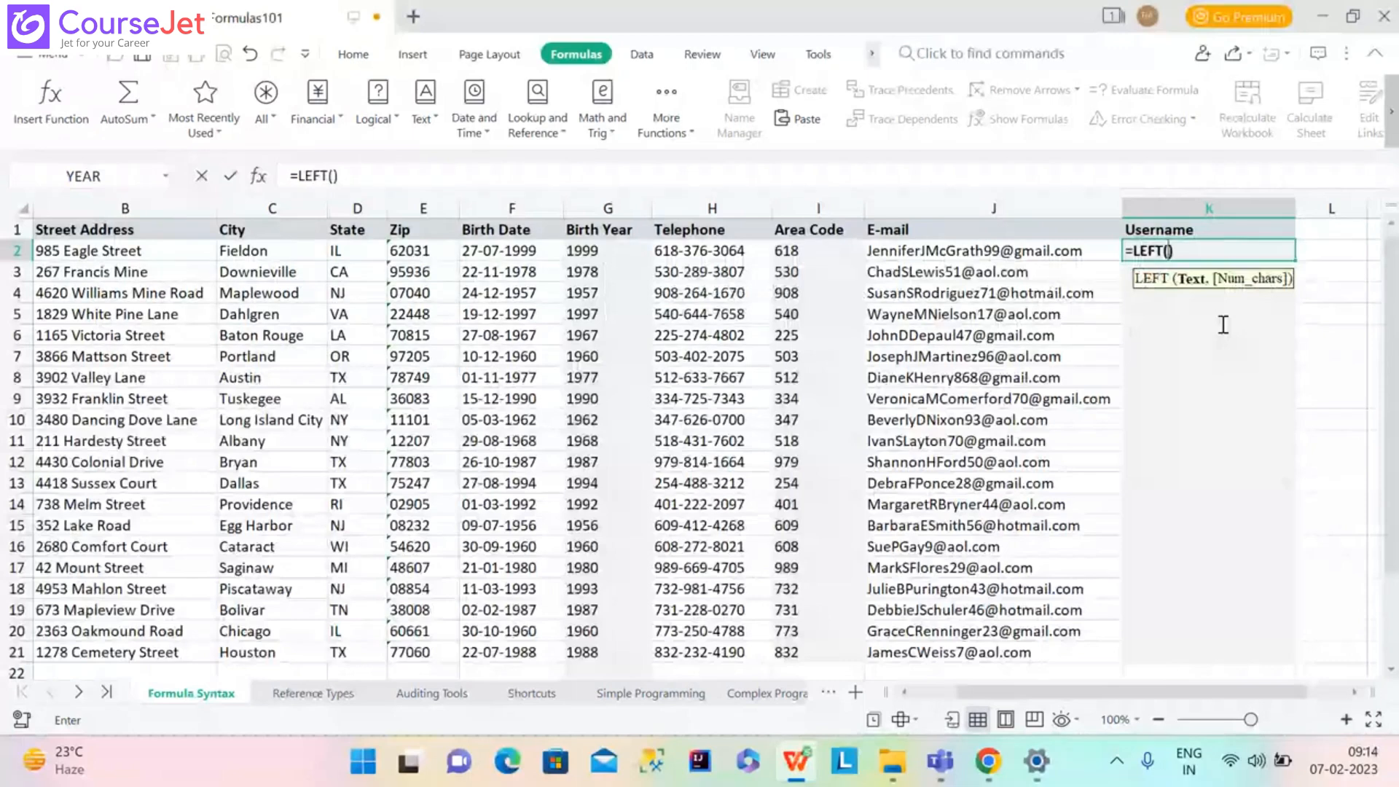
{"action": "left_click", "coordinate": [981, 253]}
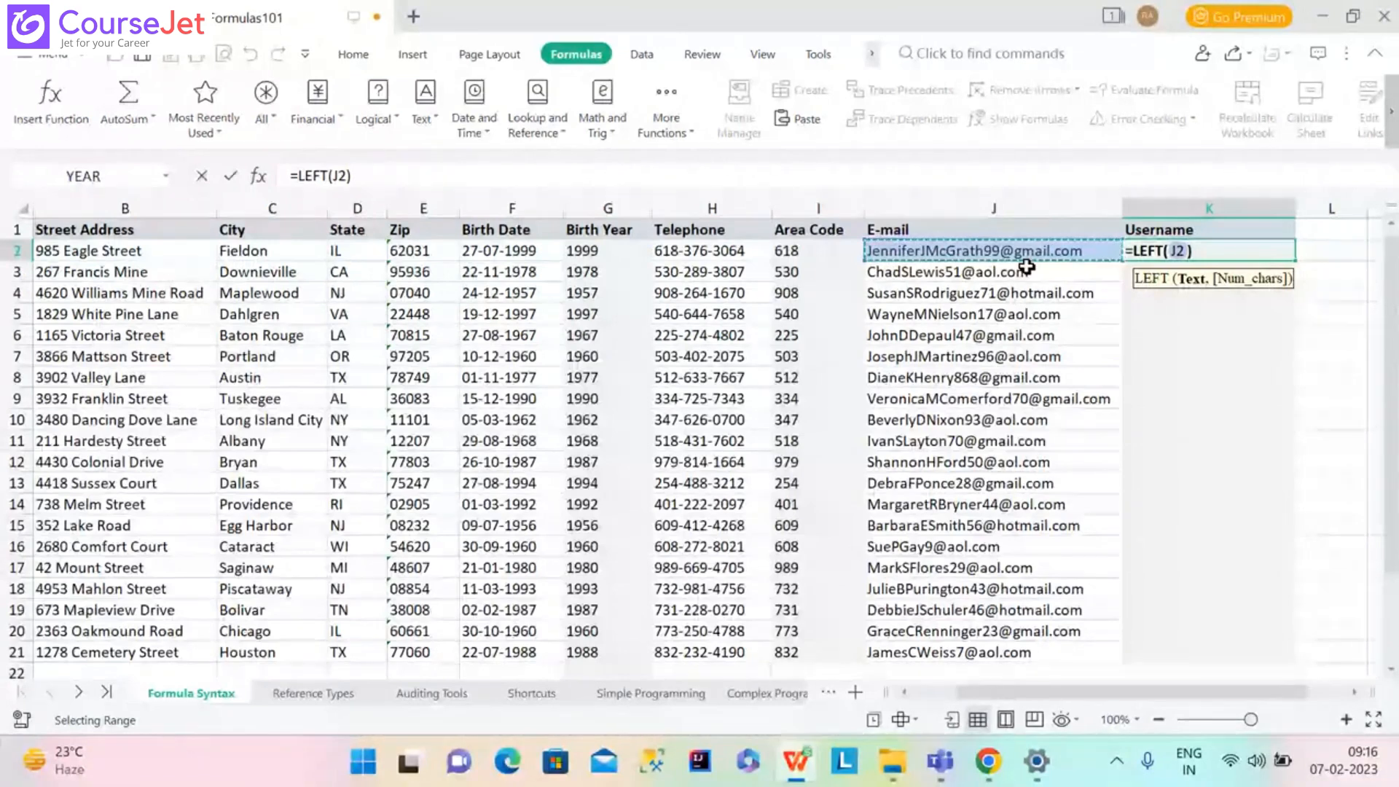
{"action": "type", "text": ",SEARCH"}
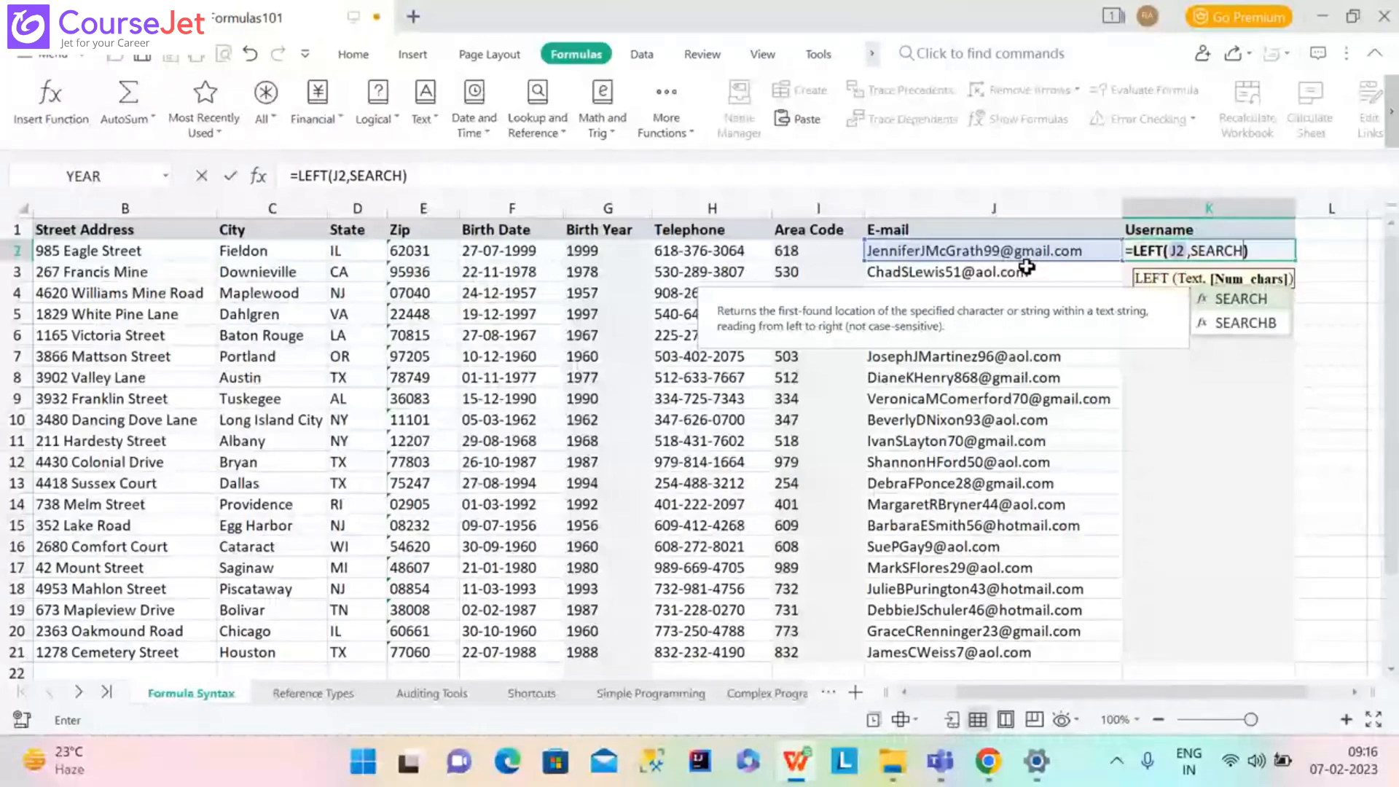
{"action": "type", "text": "("}
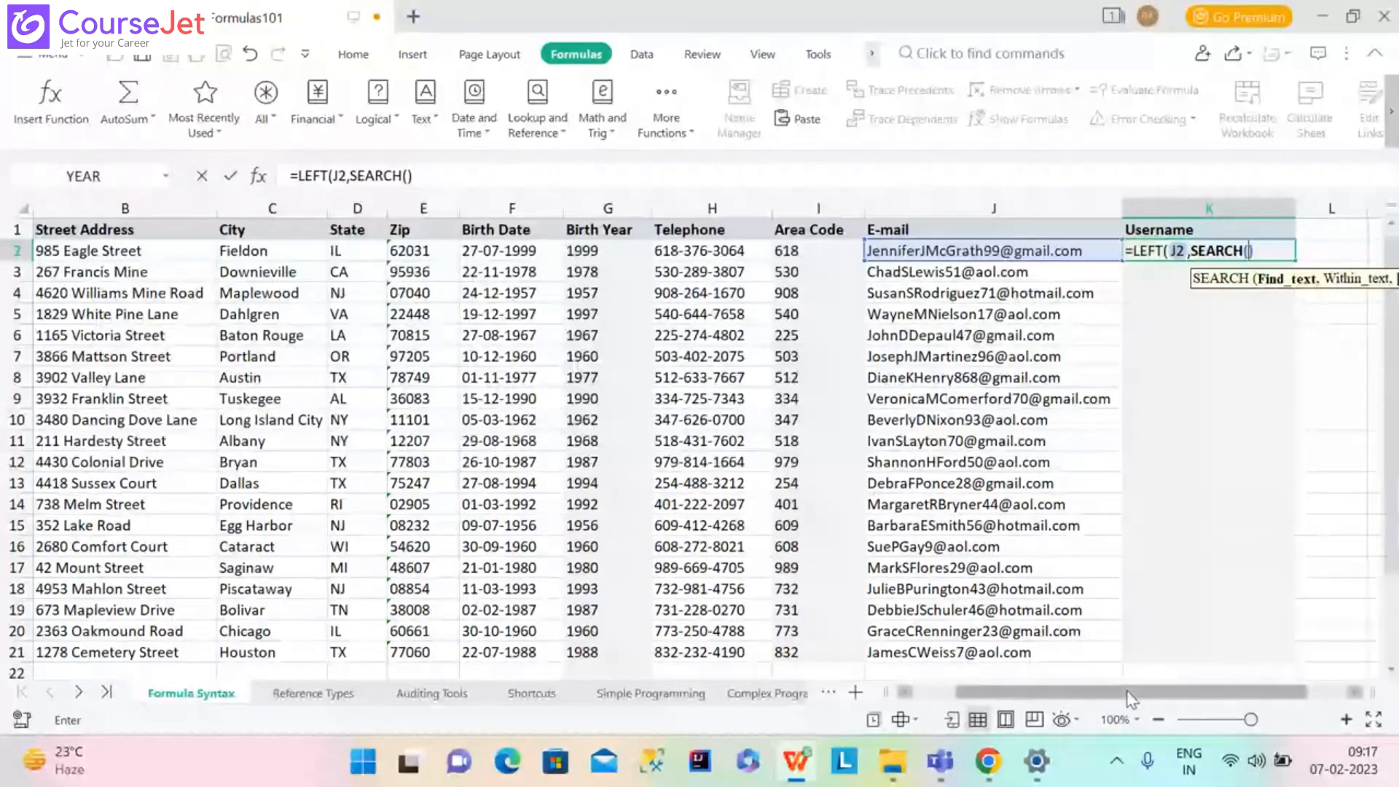
Complete the K2 formula as =LEFT(J2,SEARCH("@",J2)-1), so that it extracts the part of the e-mail before the @ sign.
{"action": "left_click_drag", "start_coordinate": [1127, 692], "coordinate": [1177, 686]}
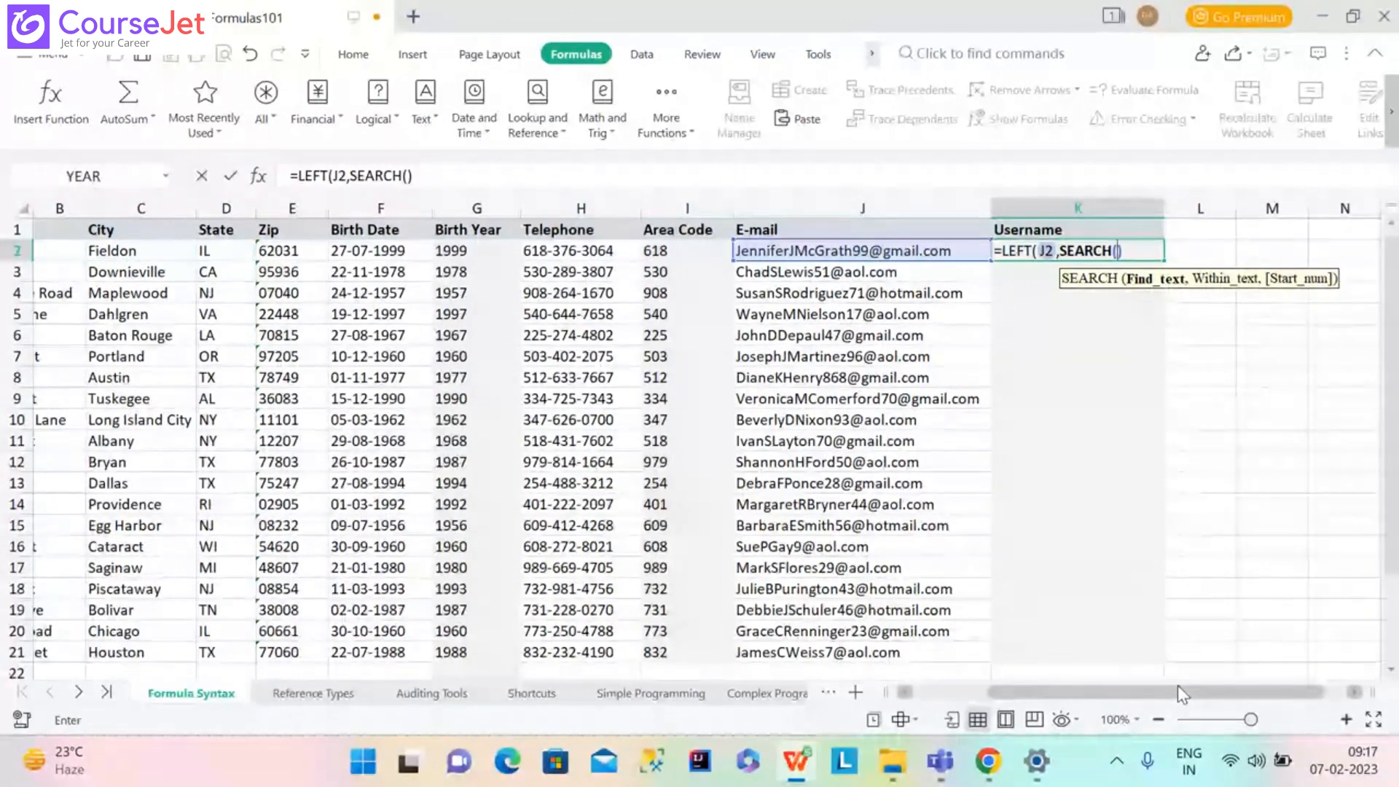
{"action": "type", "text": "\""}
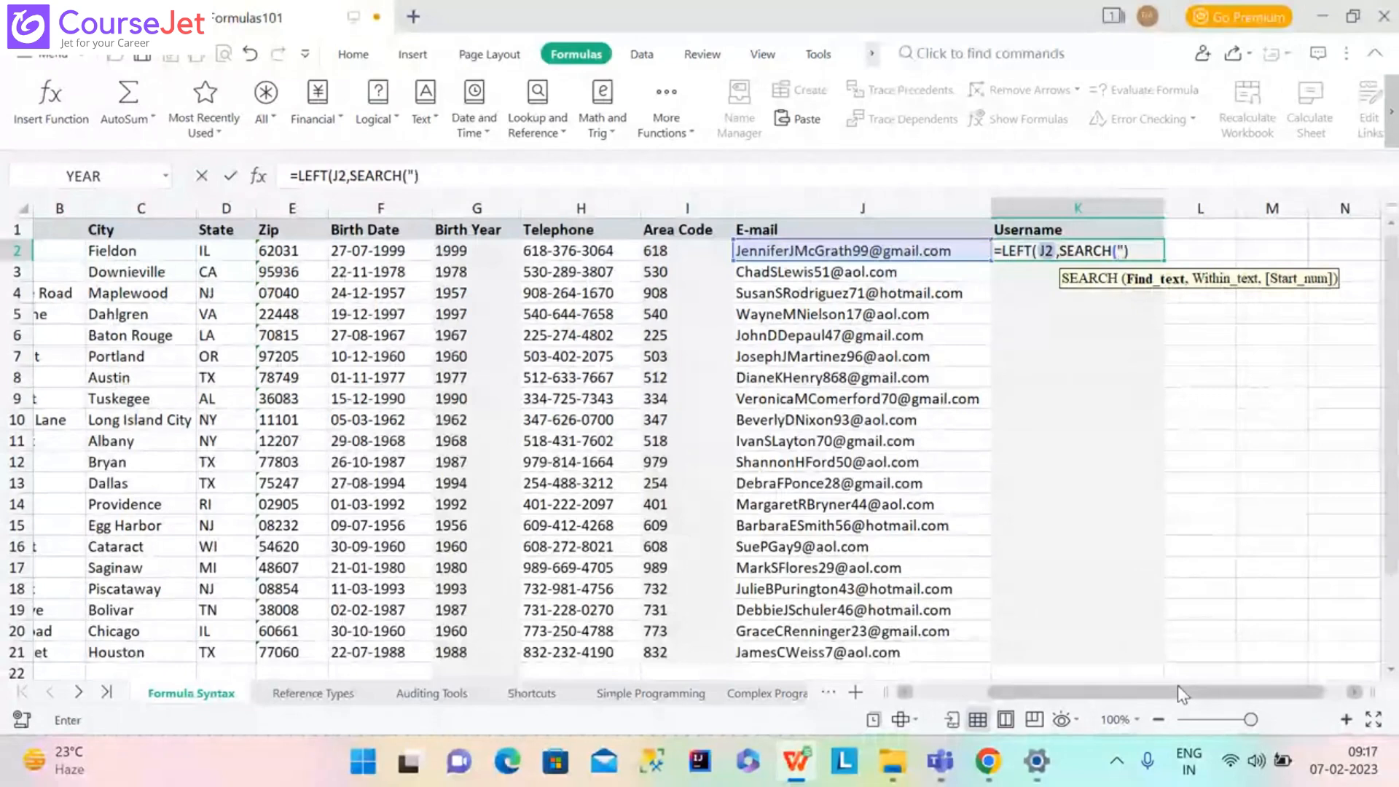
{"action": "type", "text": "@"}
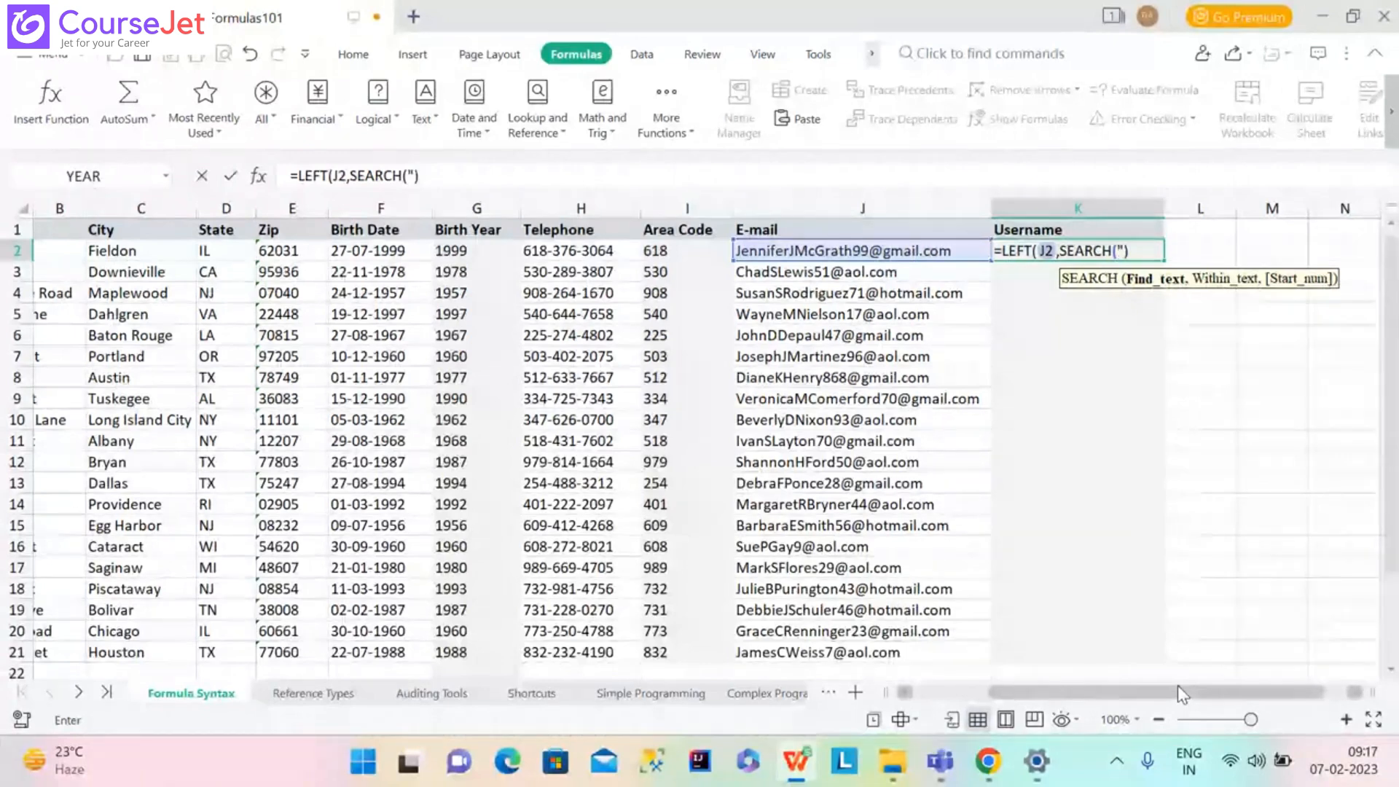
{"action": "type", "text": "\""}
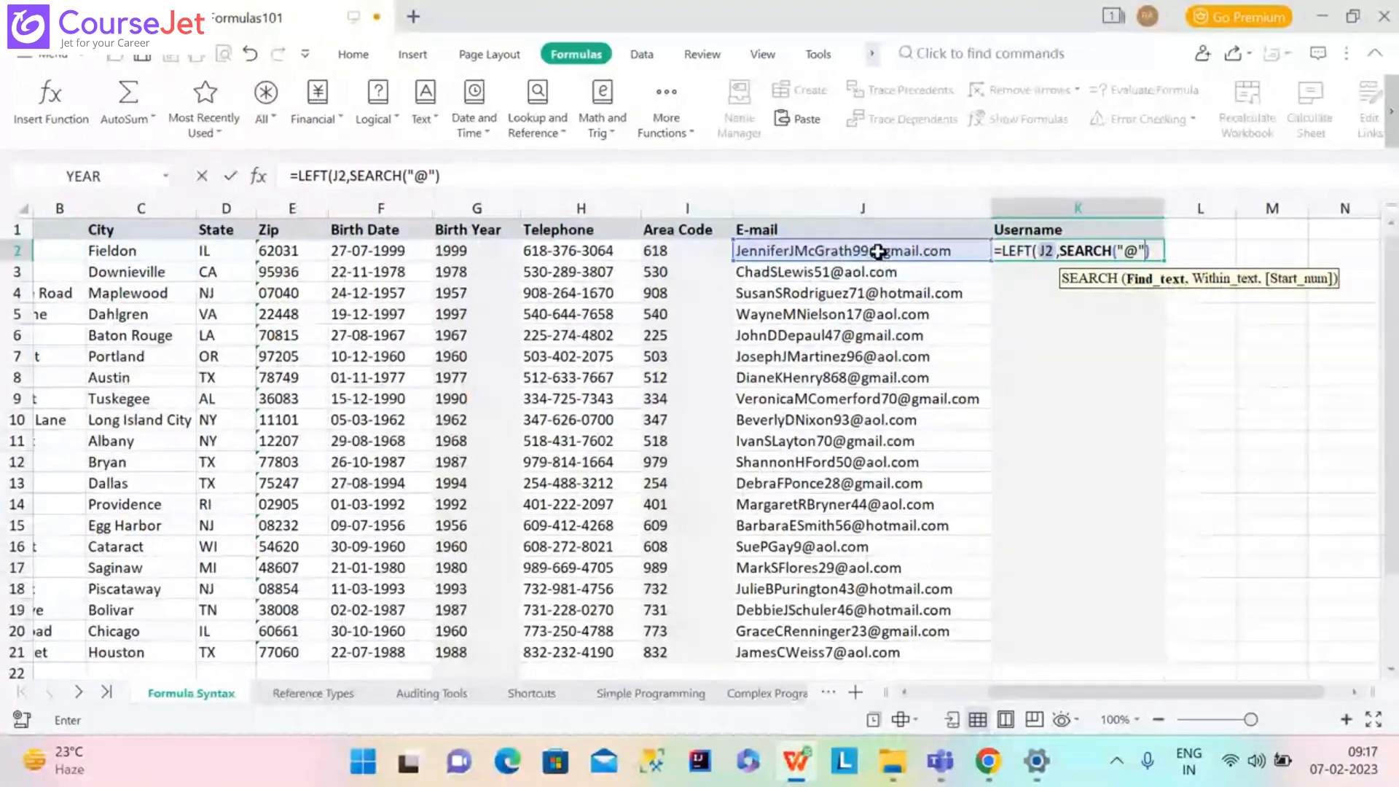
{"action": "type", "text": ","}
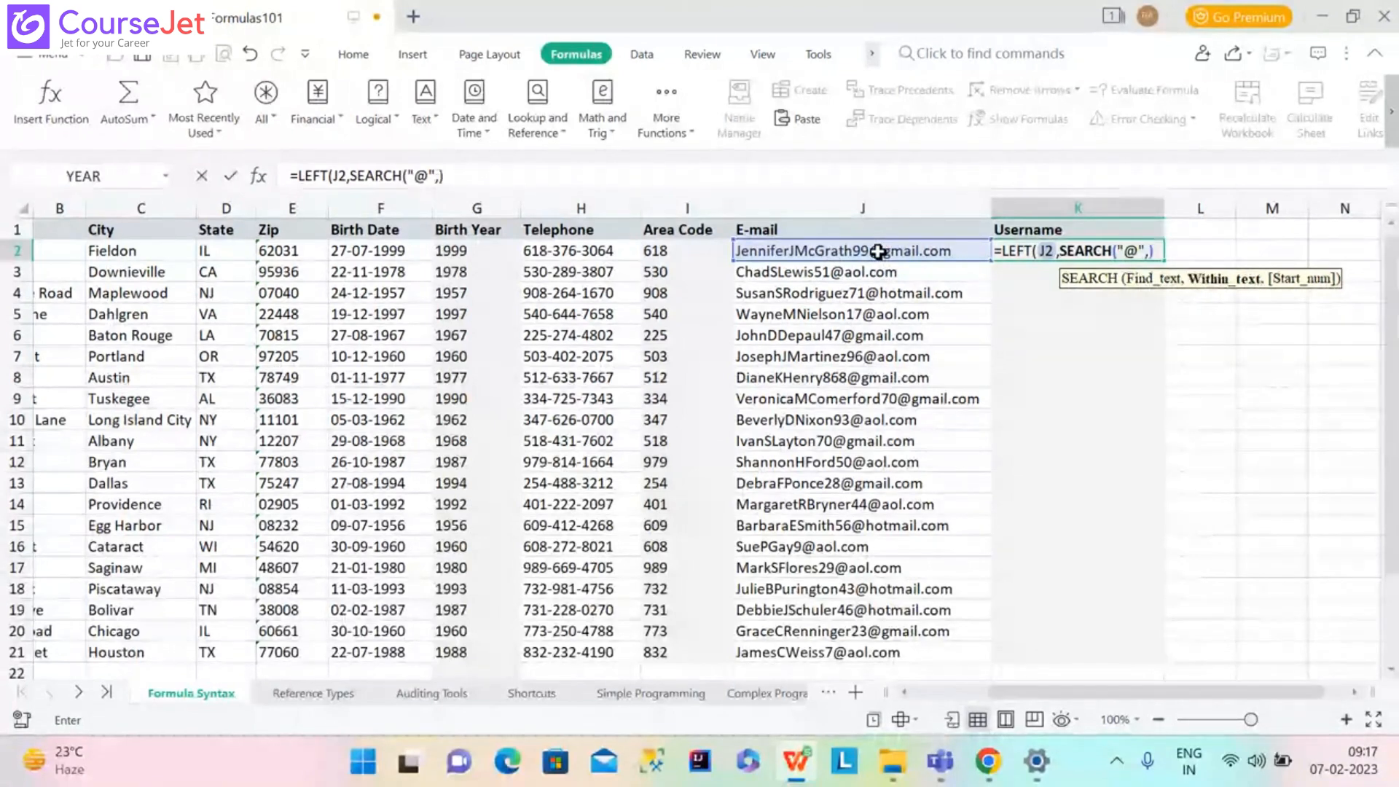
{"action": "left_click", "coordinate": [877, 250]}
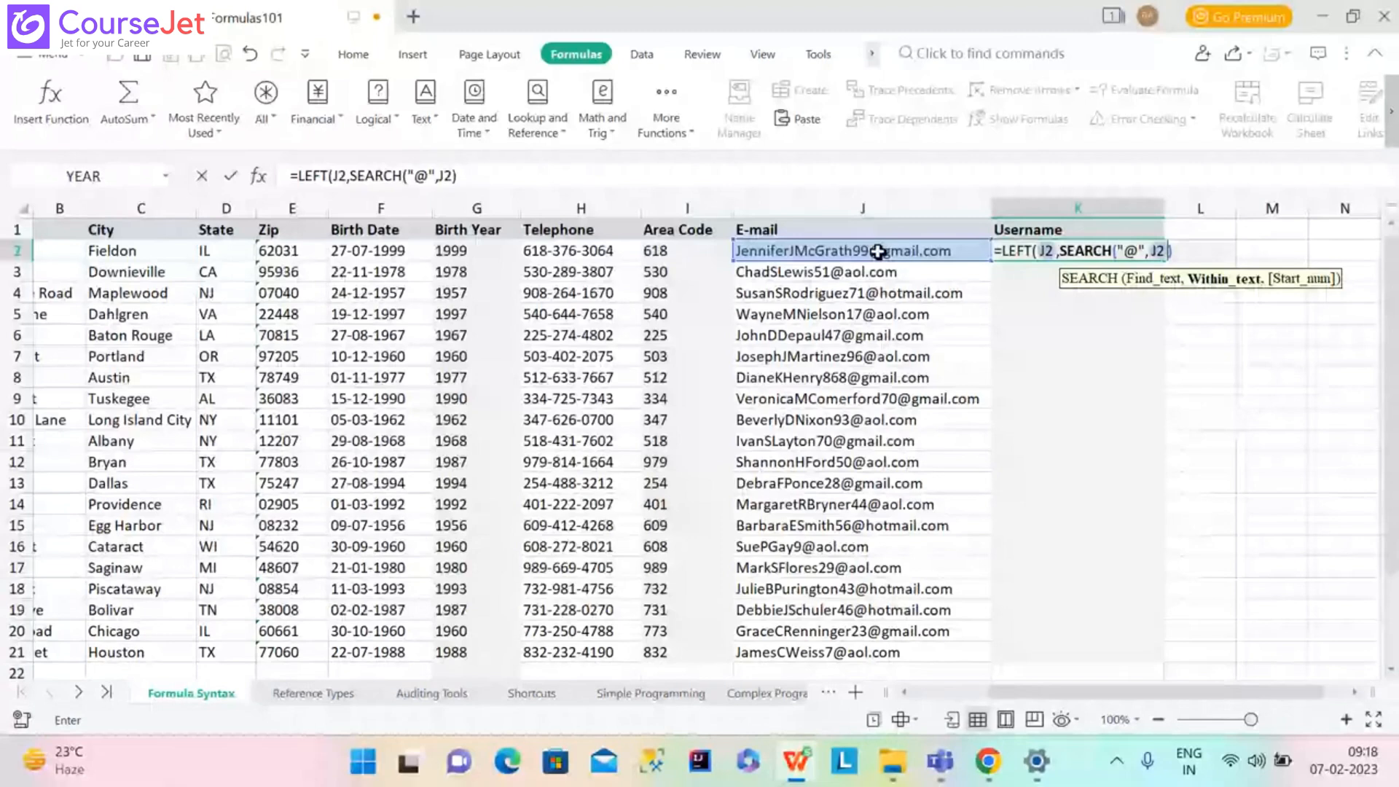
{"action": "type", "text": ")"}
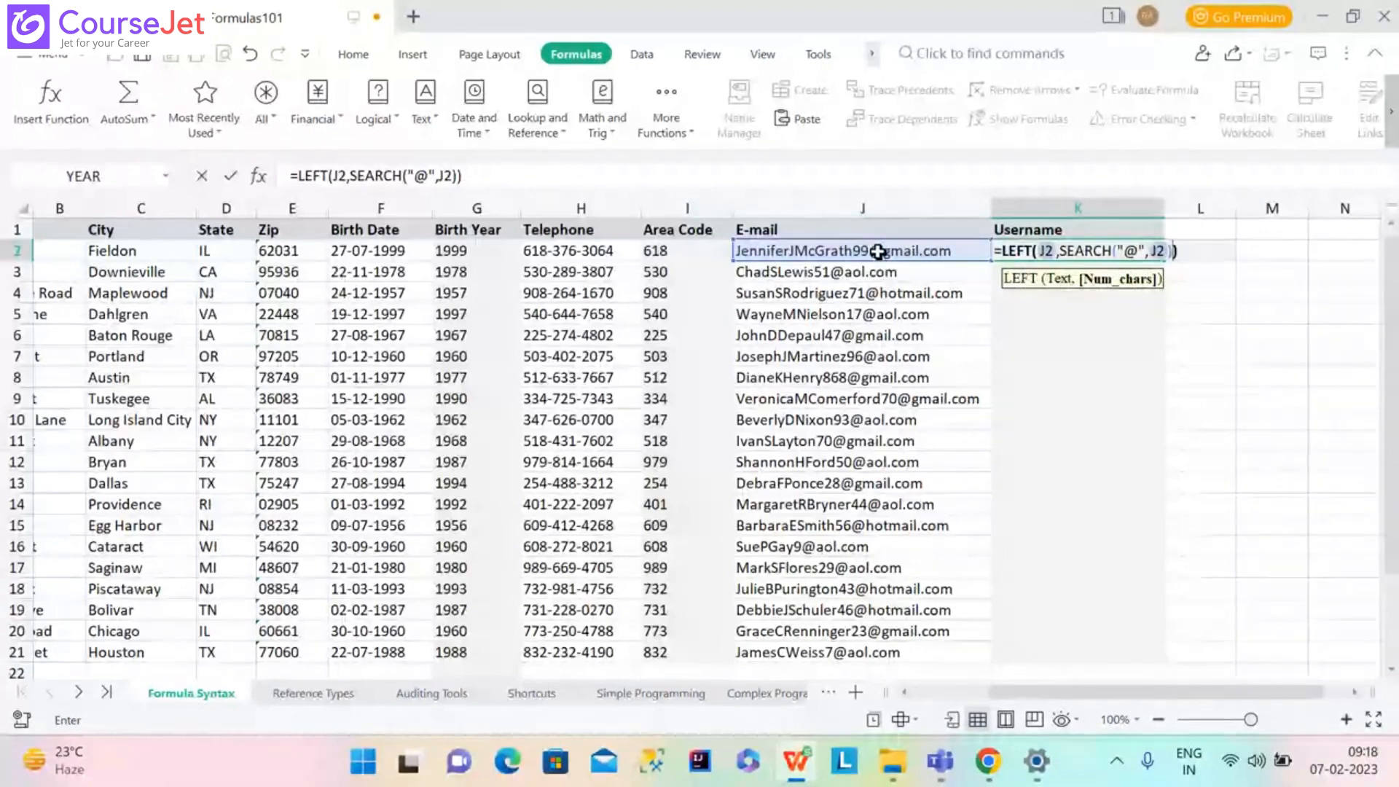
{"action": "type", "text": "-1"}
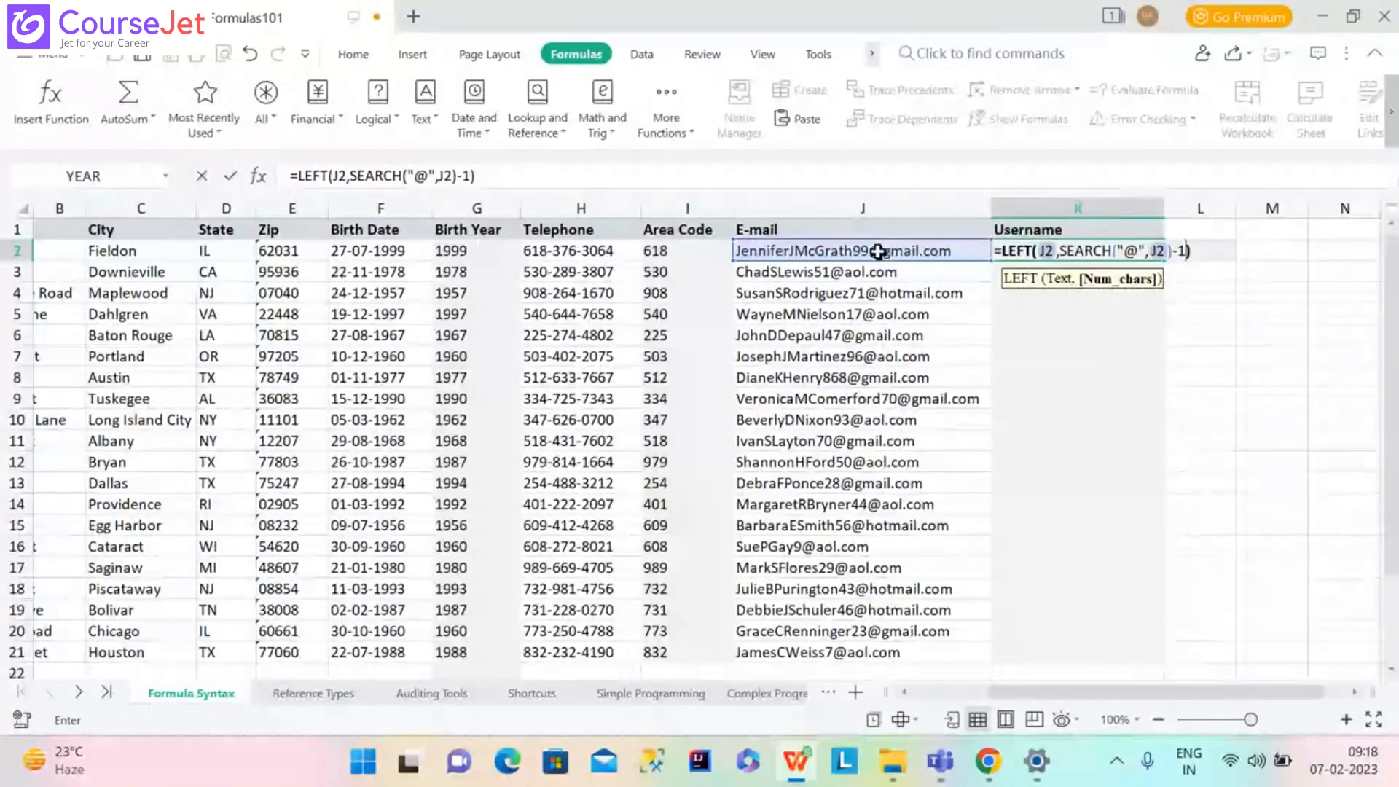
{"action": "key", "text": "Return"}
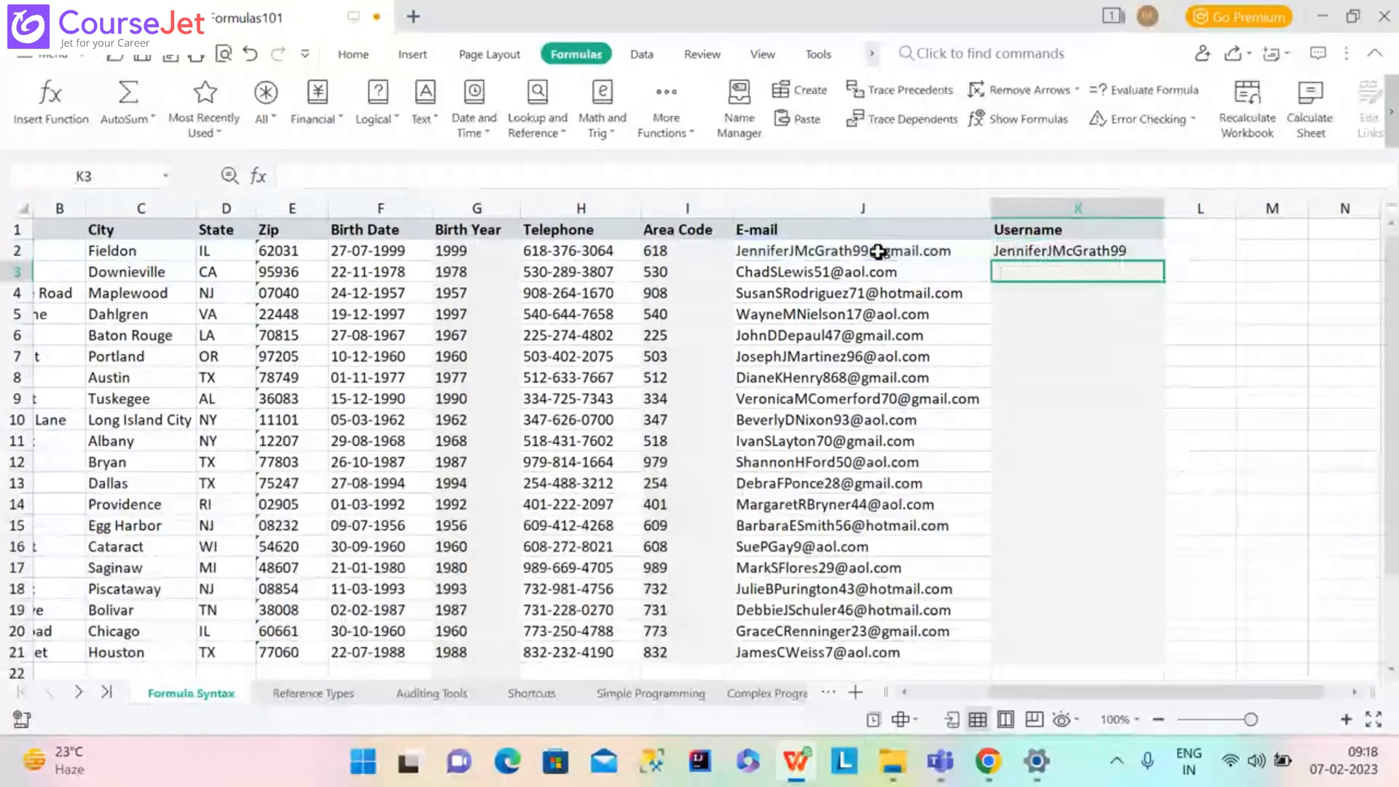
Fill the username formula from K2 down to K21, and clear the filled range.
{"action": "left_click", "coordinate": [1049, 254]}
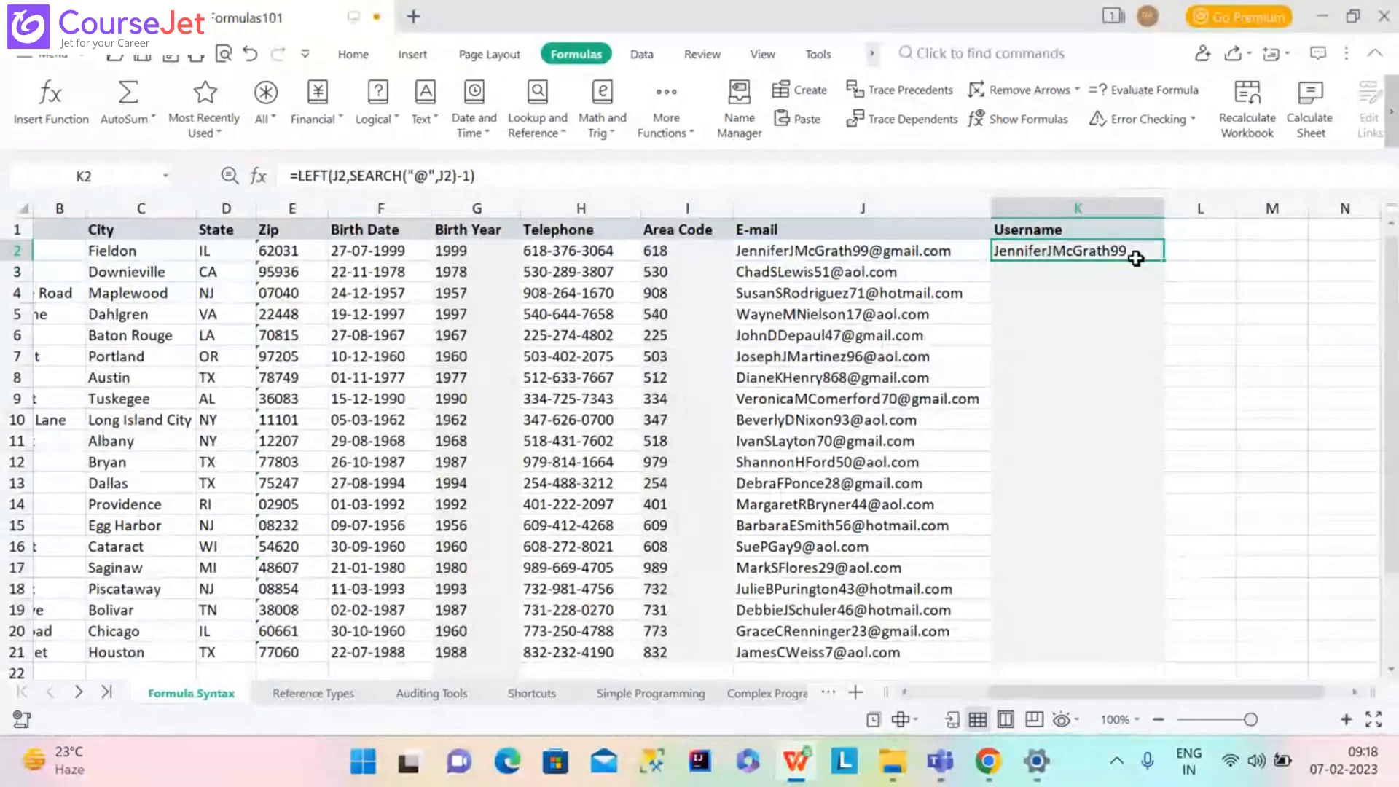
{"action": "double_click", "coordinate": [1163, 260]}
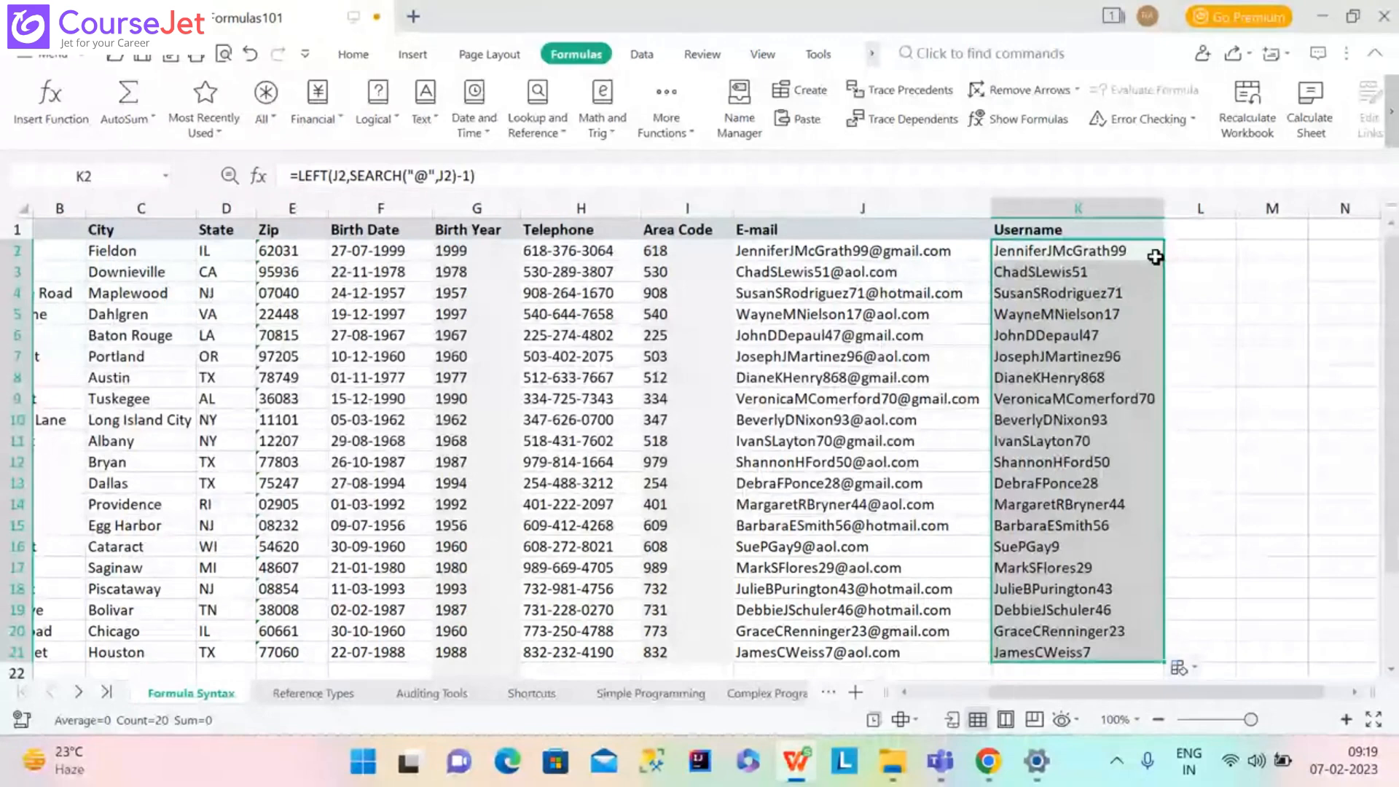
{"action": "key", "text": "Delete"}
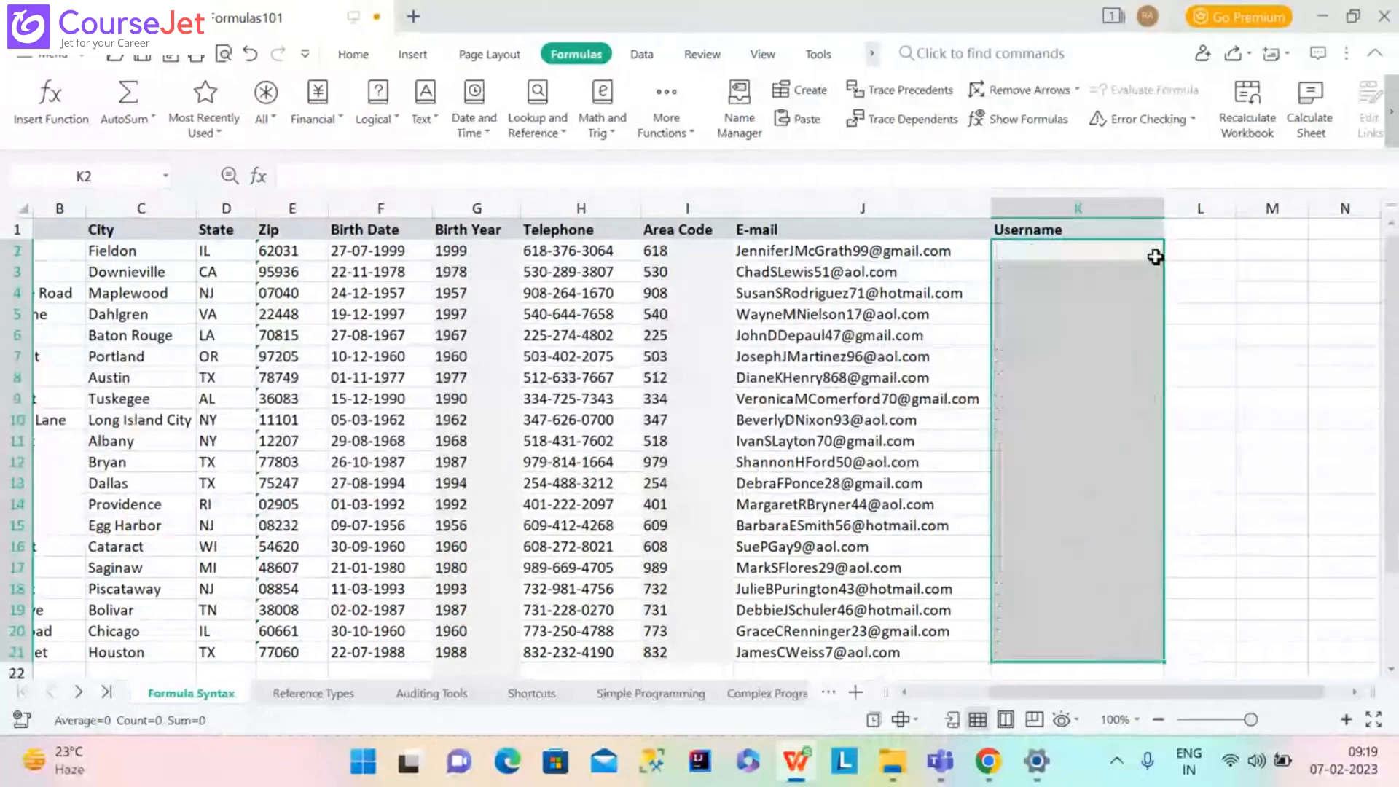
Start the Username formula in K2 with the LEFT function, using the e-mail cell J2 as its text argument.
{"action": "left_click", "coordinate": [1155, 256]}
{"action": "type", "text": "=L"}
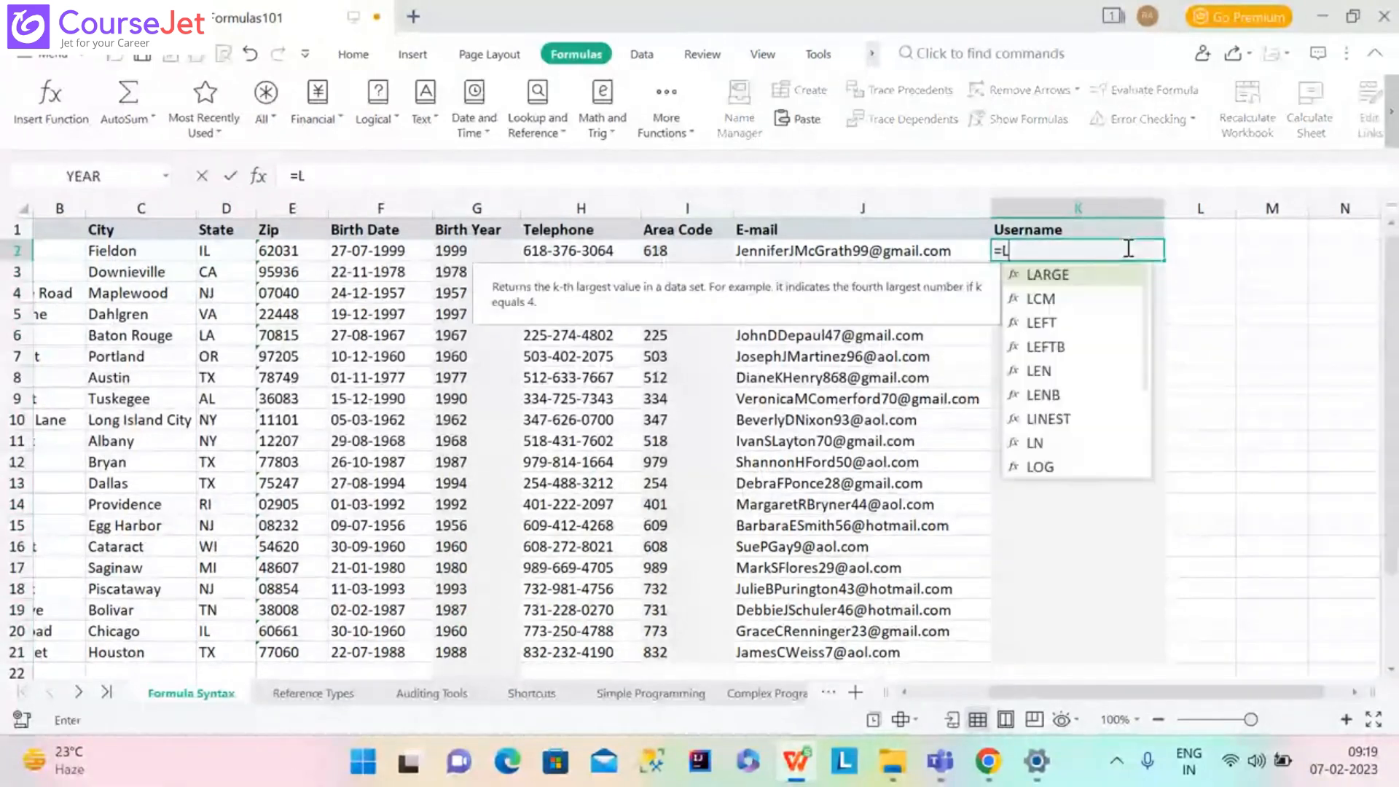
{"action": "type", "text": "EFT"}
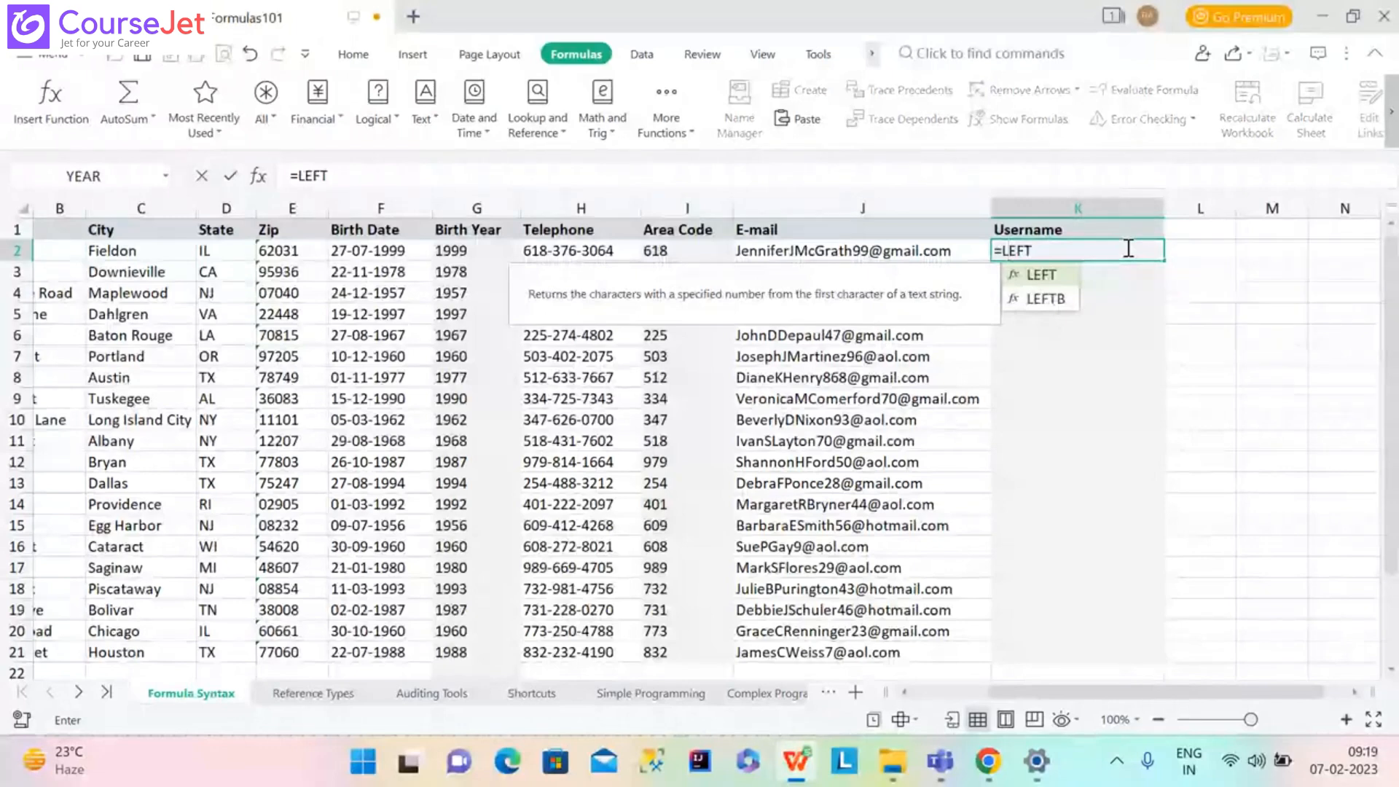
{"action": "type", "text": "("}
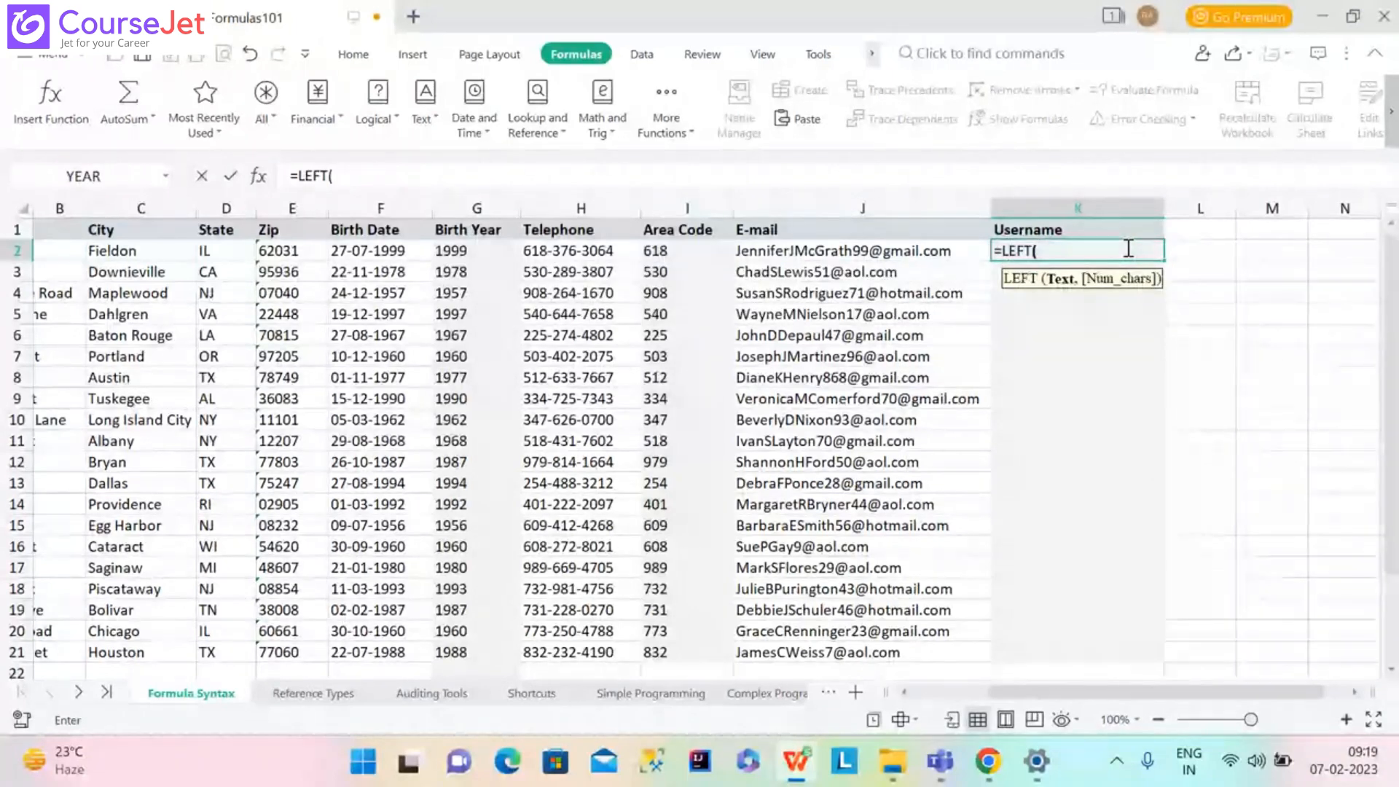
{"action": "type", "text": "j"}
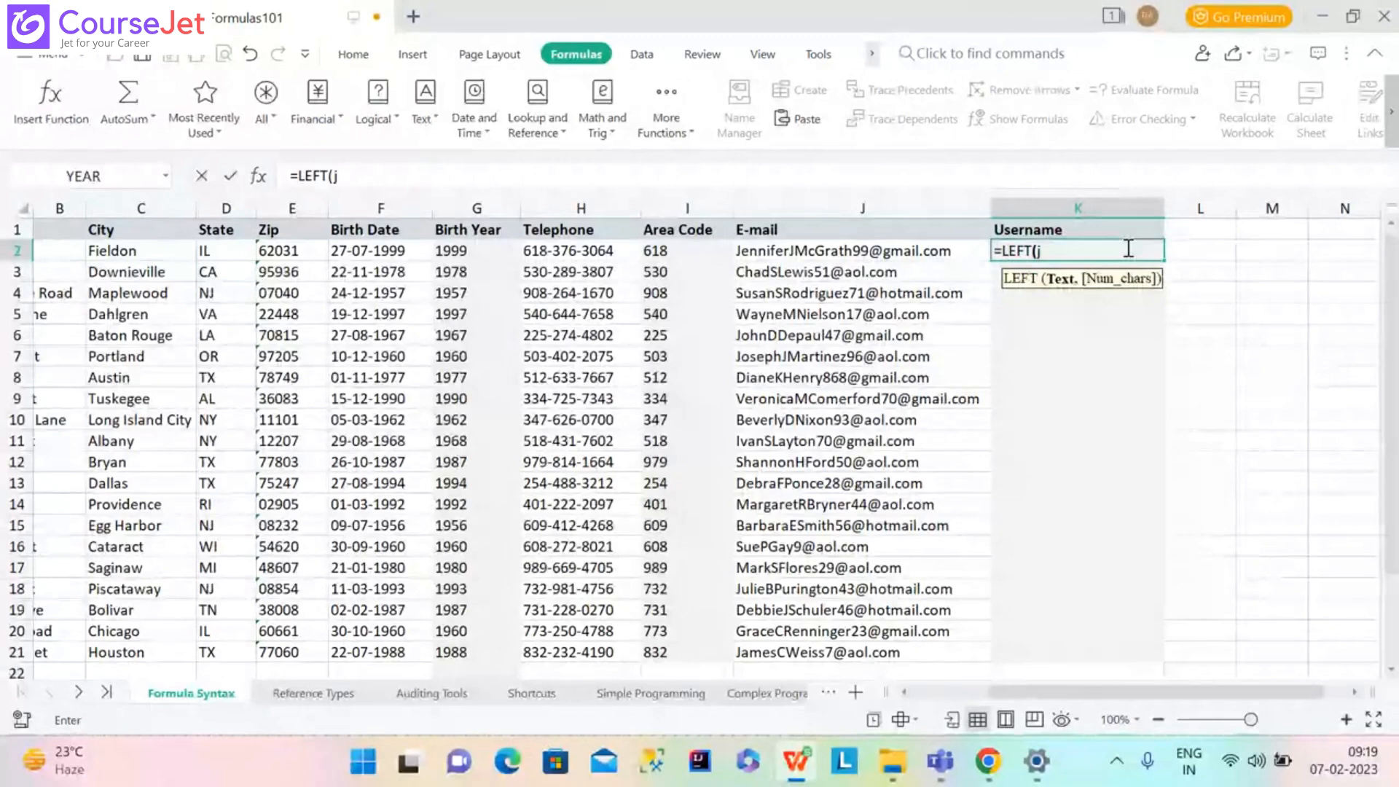
{"action": "type", "text": "2"}
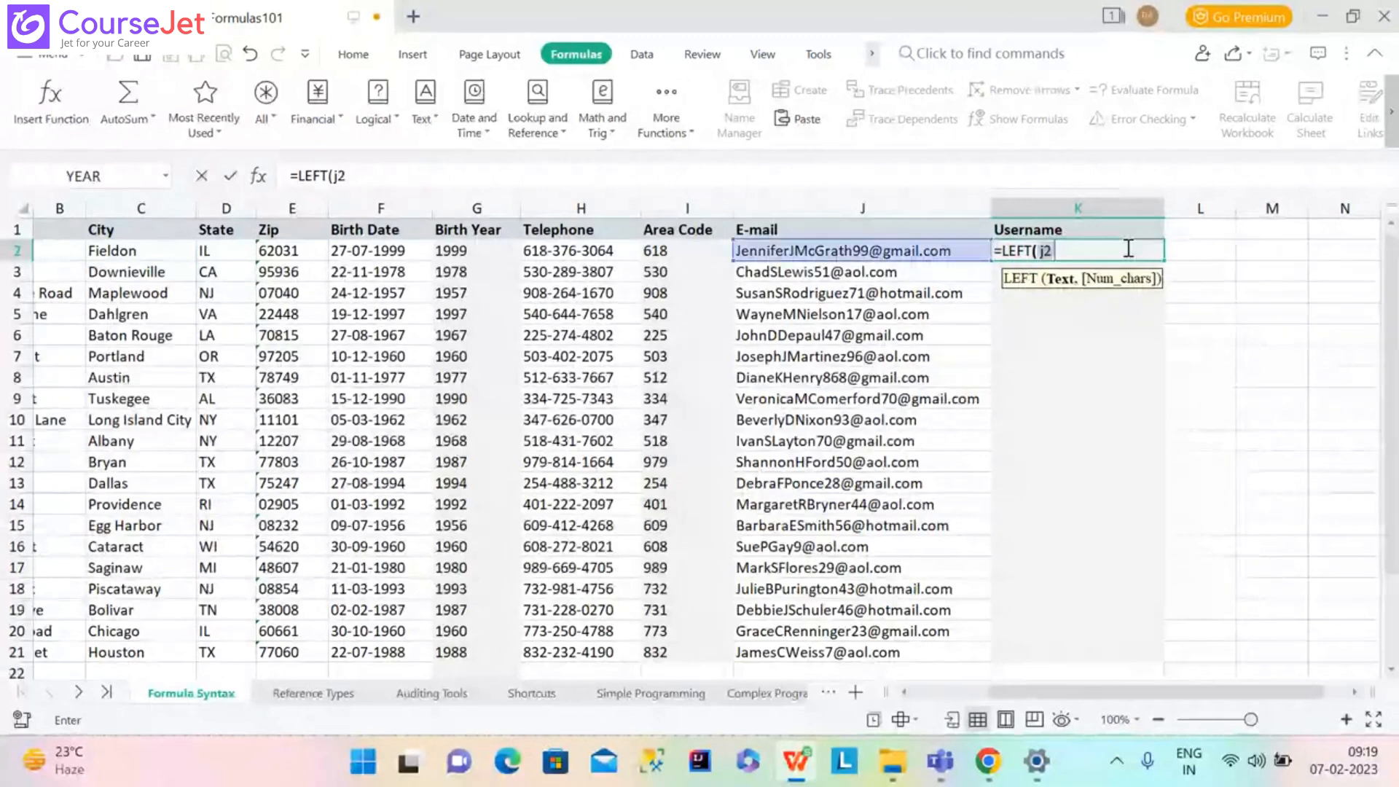
{"action": "key", "text": "BackSpace"}
{"action": "key", "text": "BackSpace"}
{"action": "type", "text": "J@"}
{"action": "key", "text": "BackSpace"}
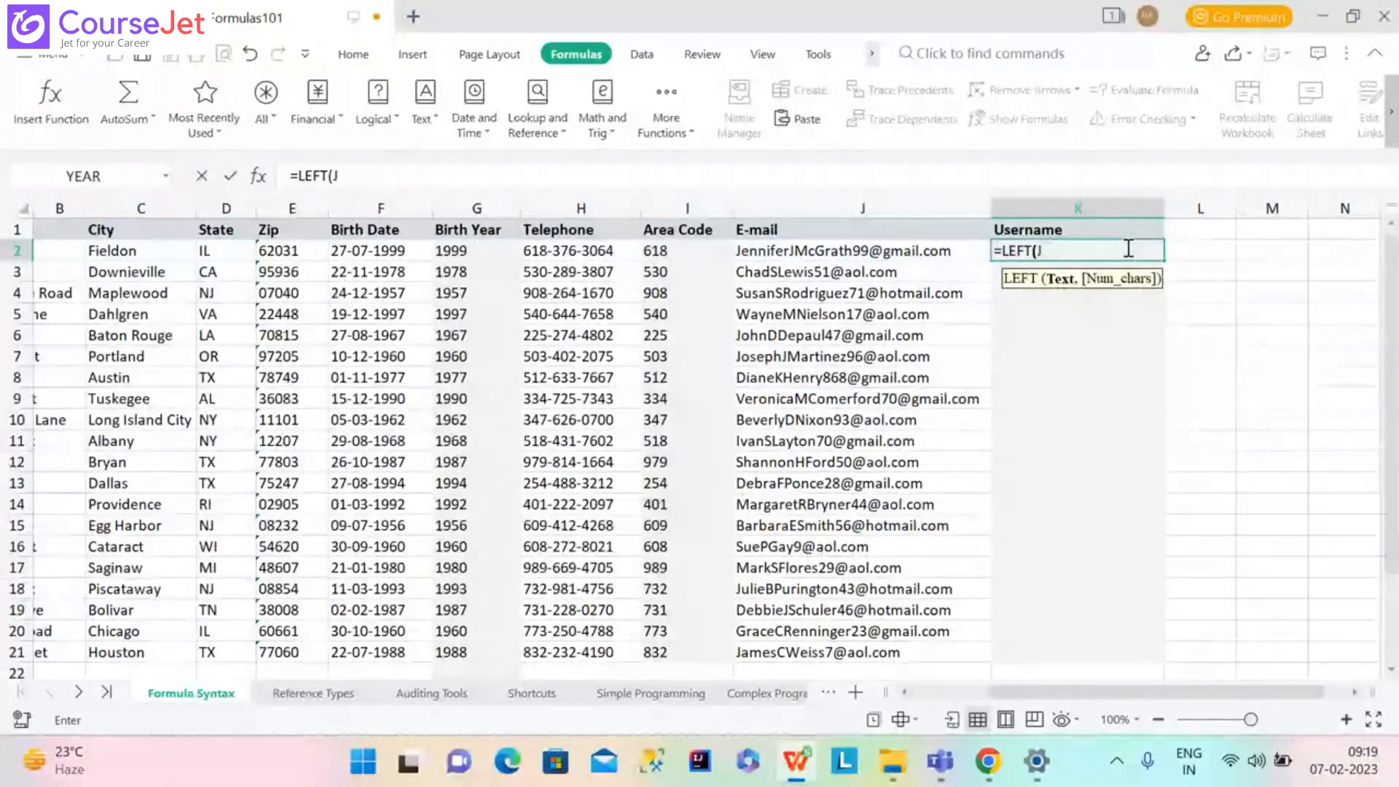
{"action": "type", "text": "2"}
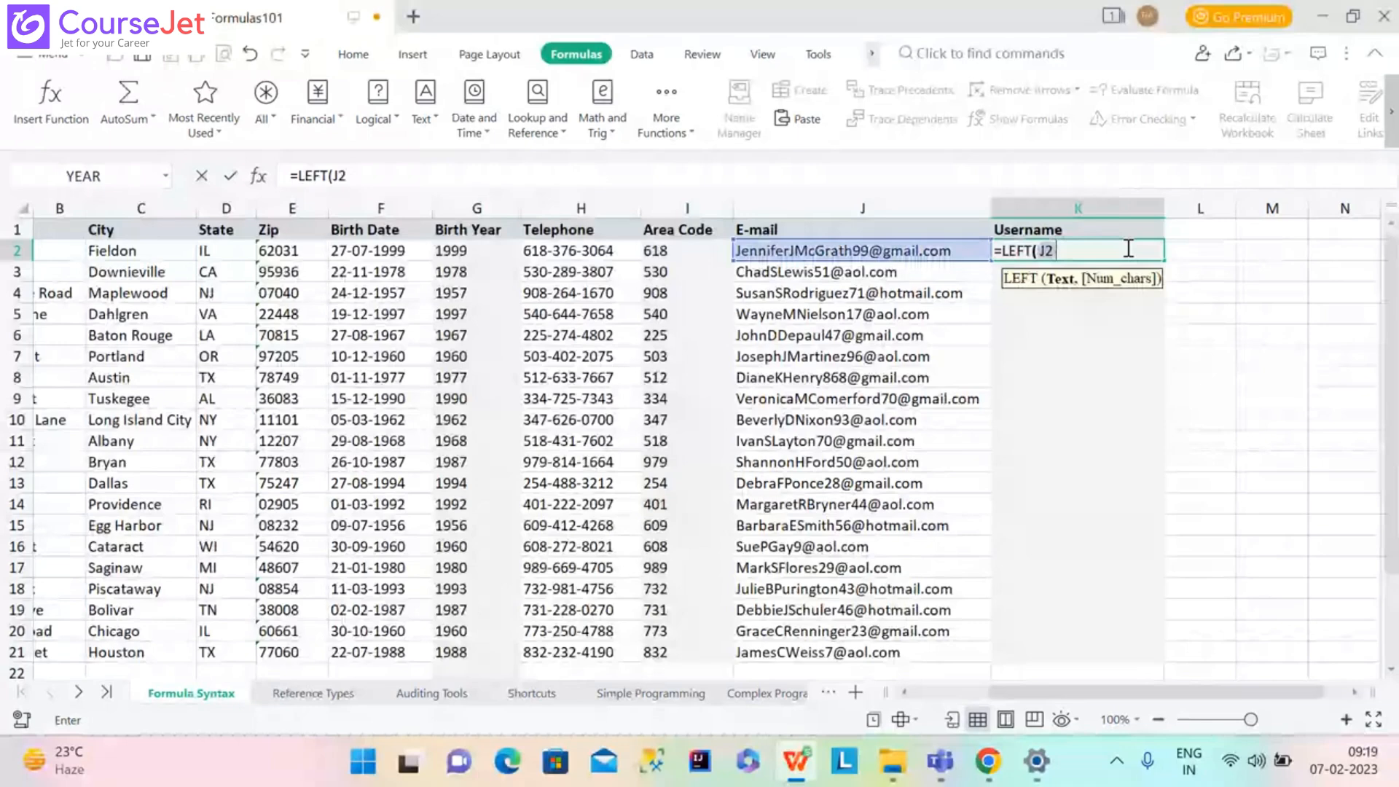
Complete the K2 formula as =LEFT(J2,SEARCH("@",J2)), and clear the cell.
{"action": "type", "text": ",SEA"}
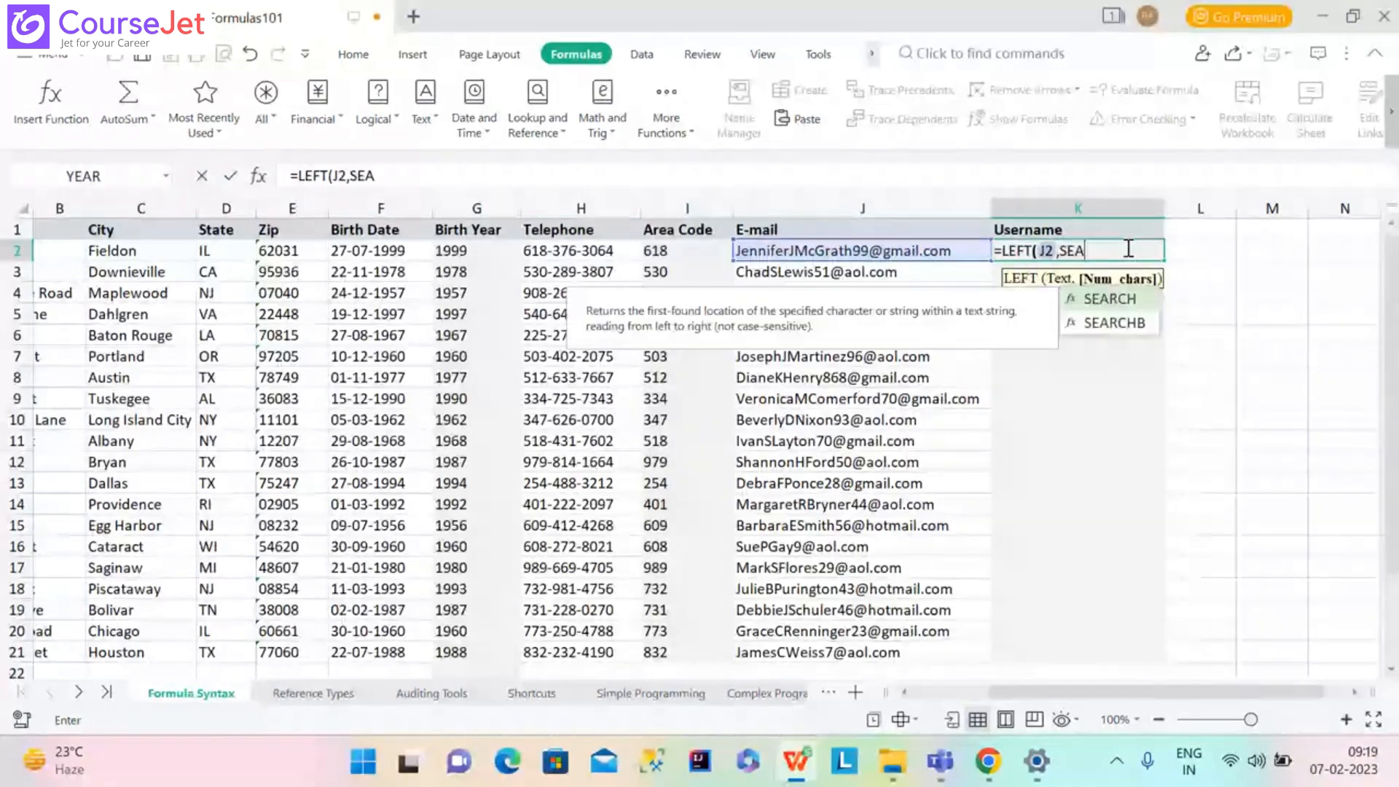
{"action": "type", "text": "RCH"}
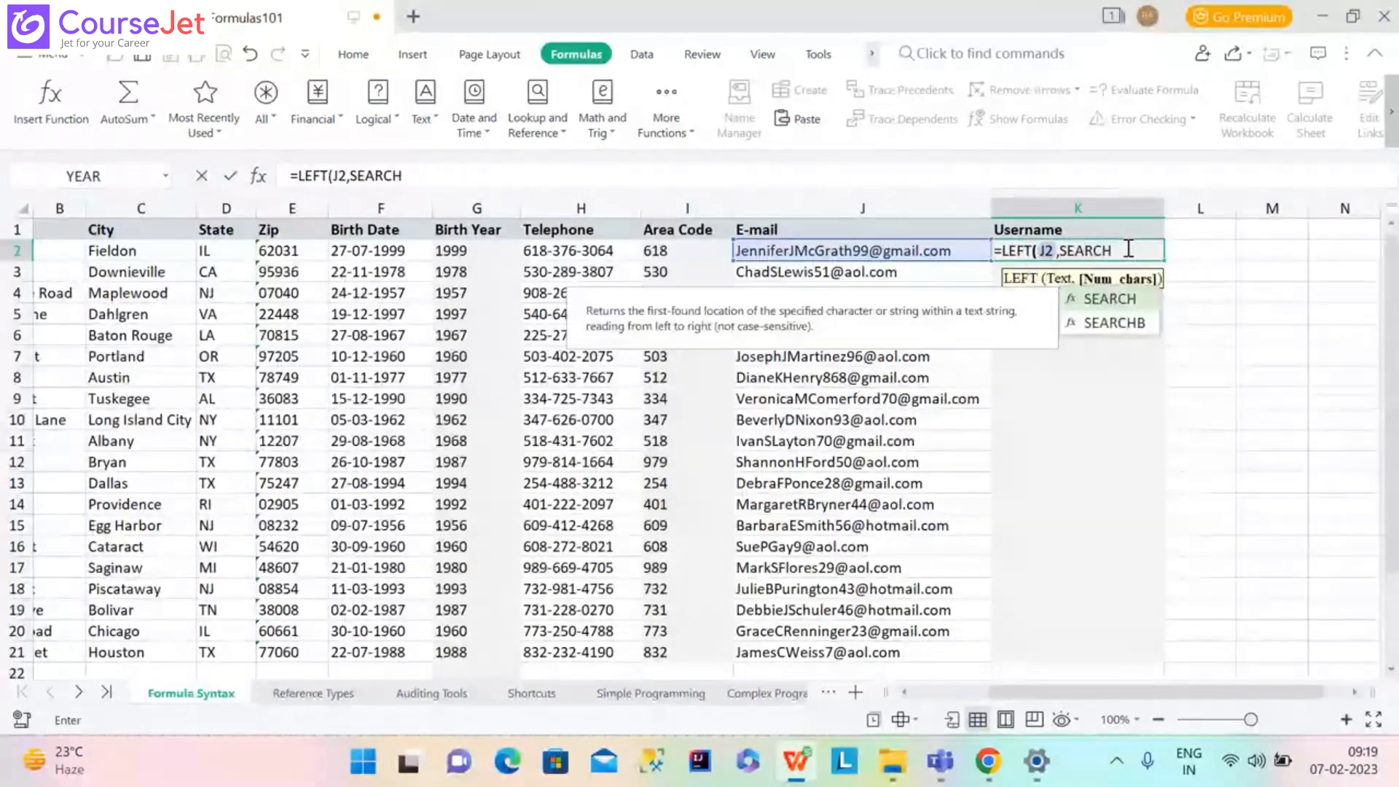
{"action": "type", "text": "("}
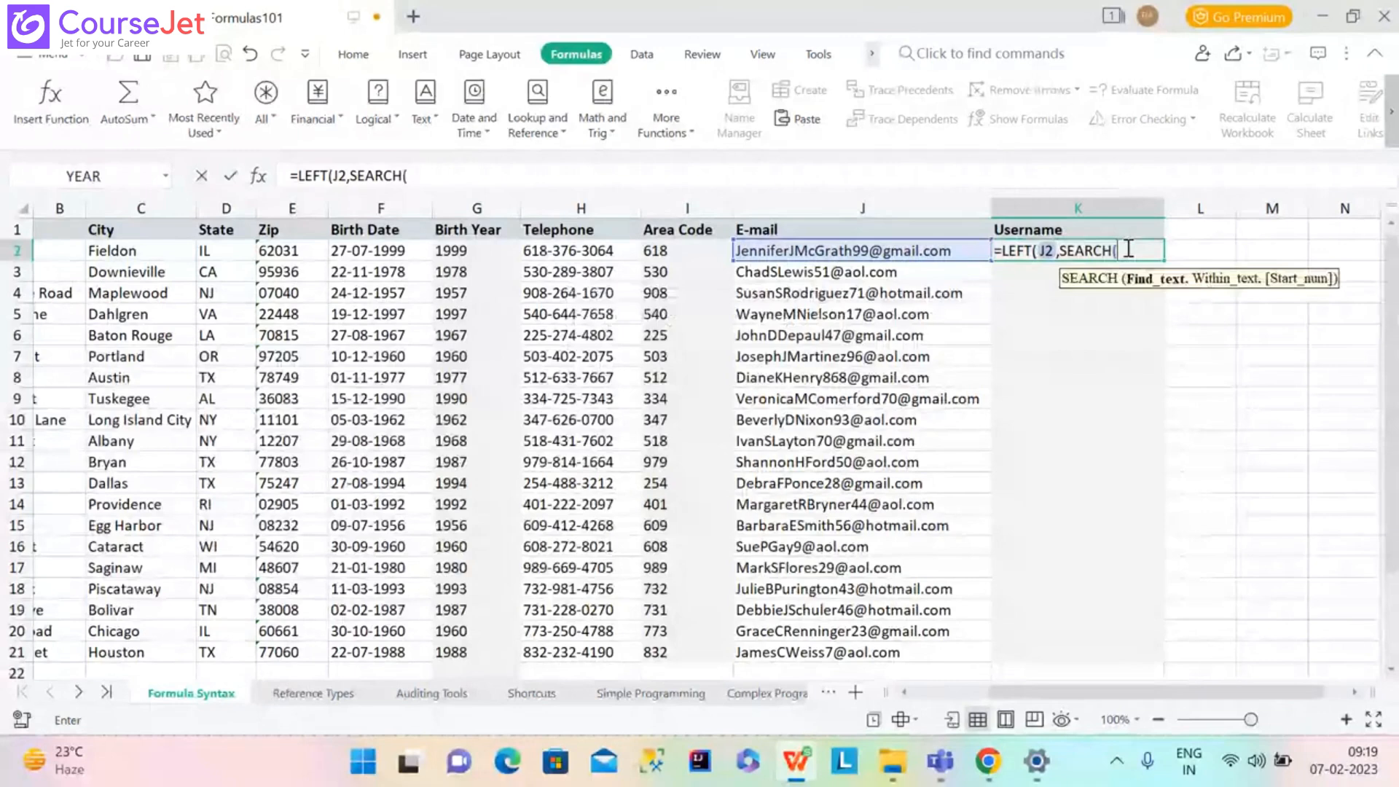
{"action": "type", "text": "\""}
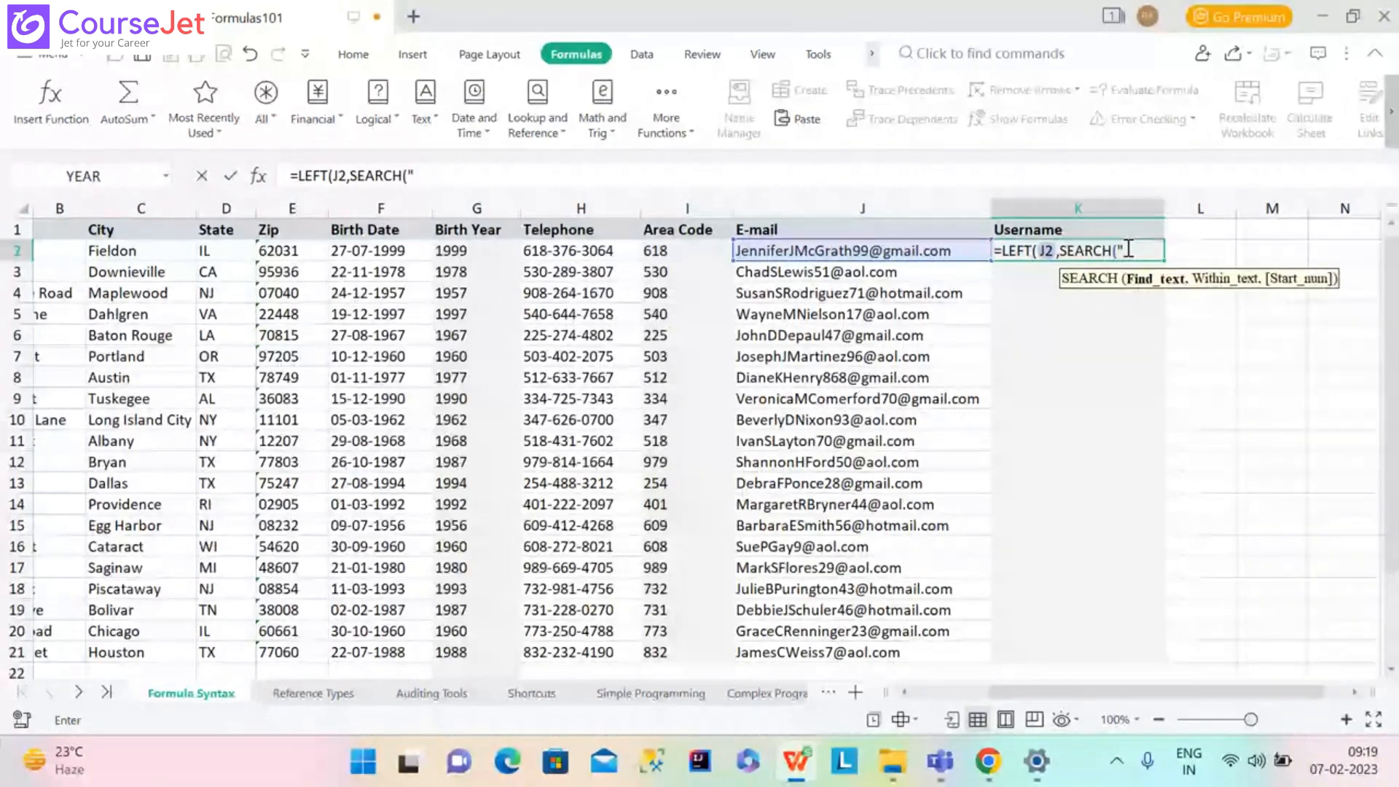
{"action": "type", "text": "@\""}
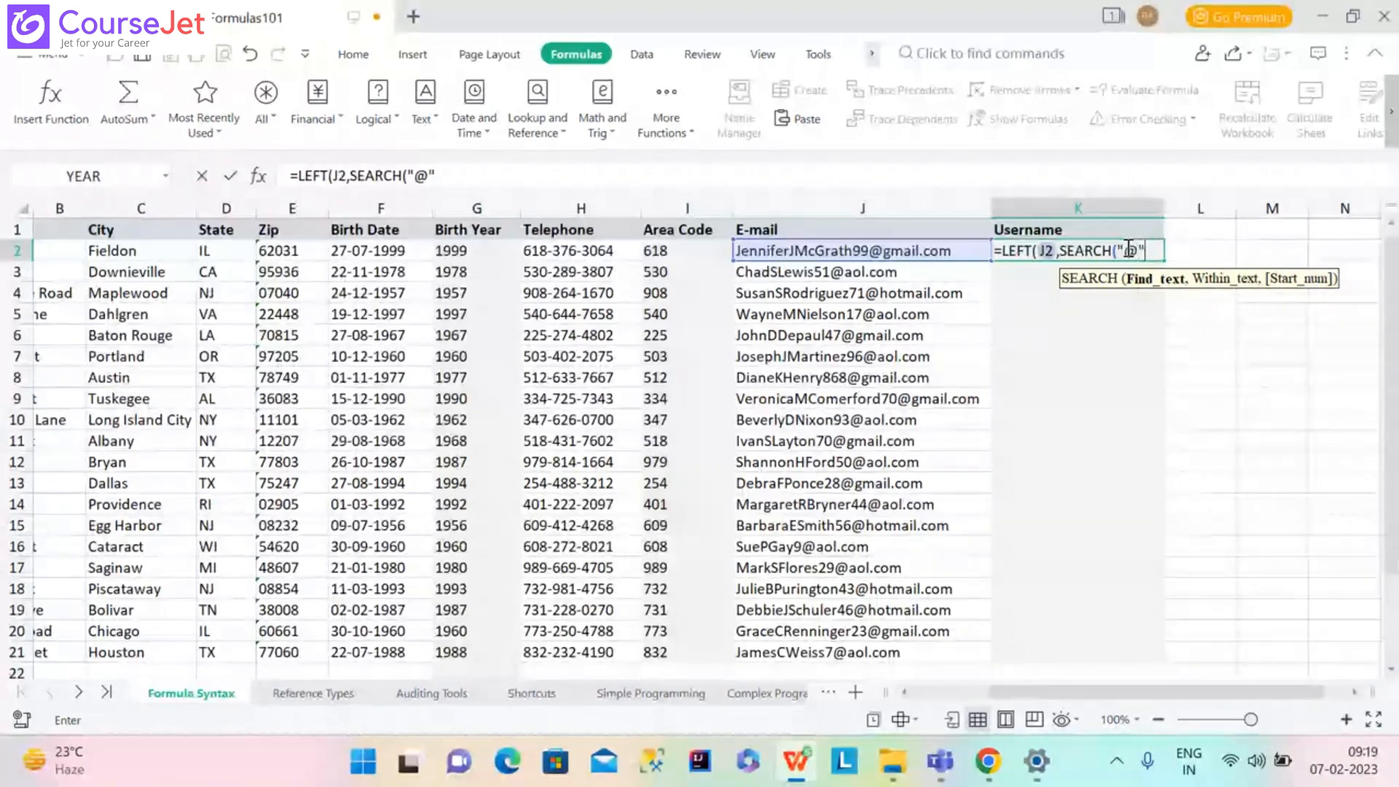
{"action": "type", "text": ",J2"}
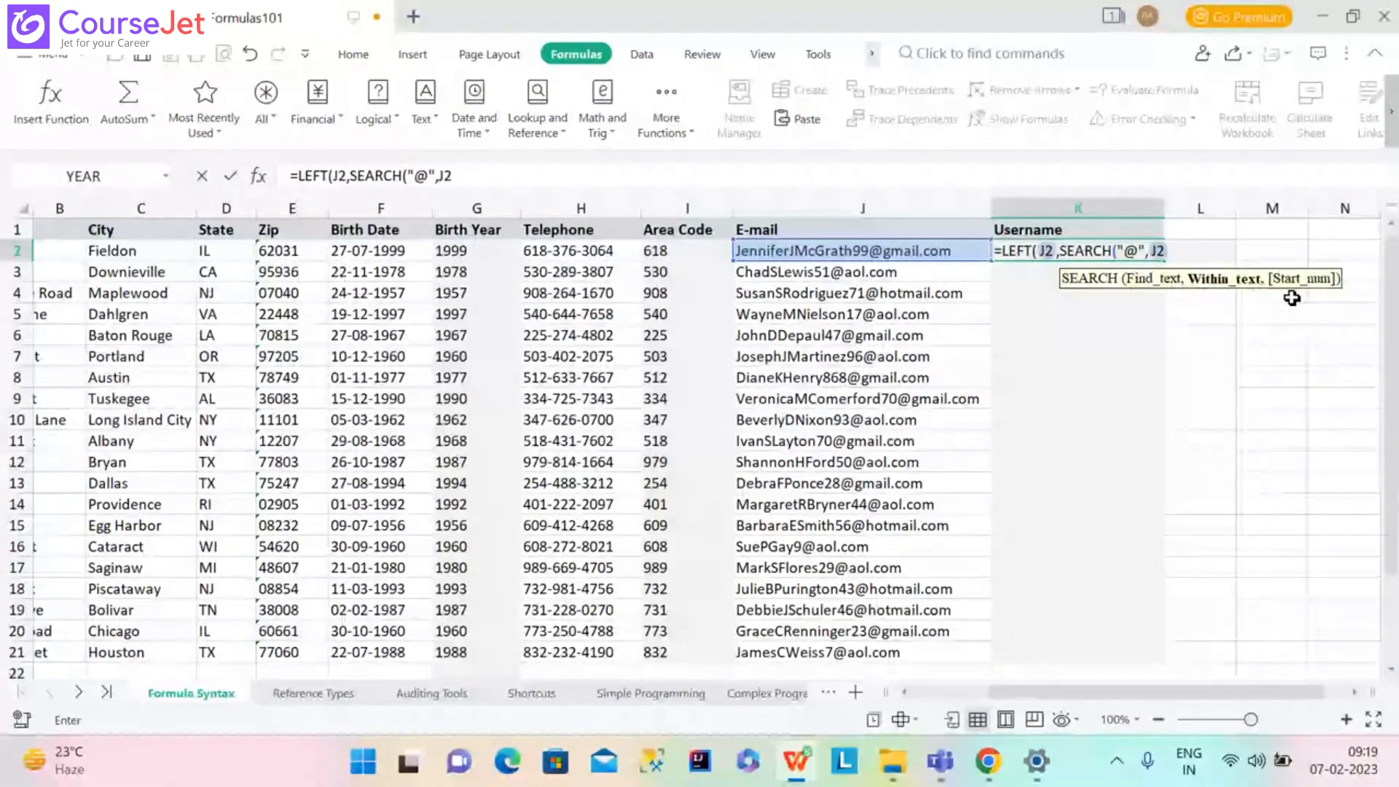
{"action": "type", "text": ")"}
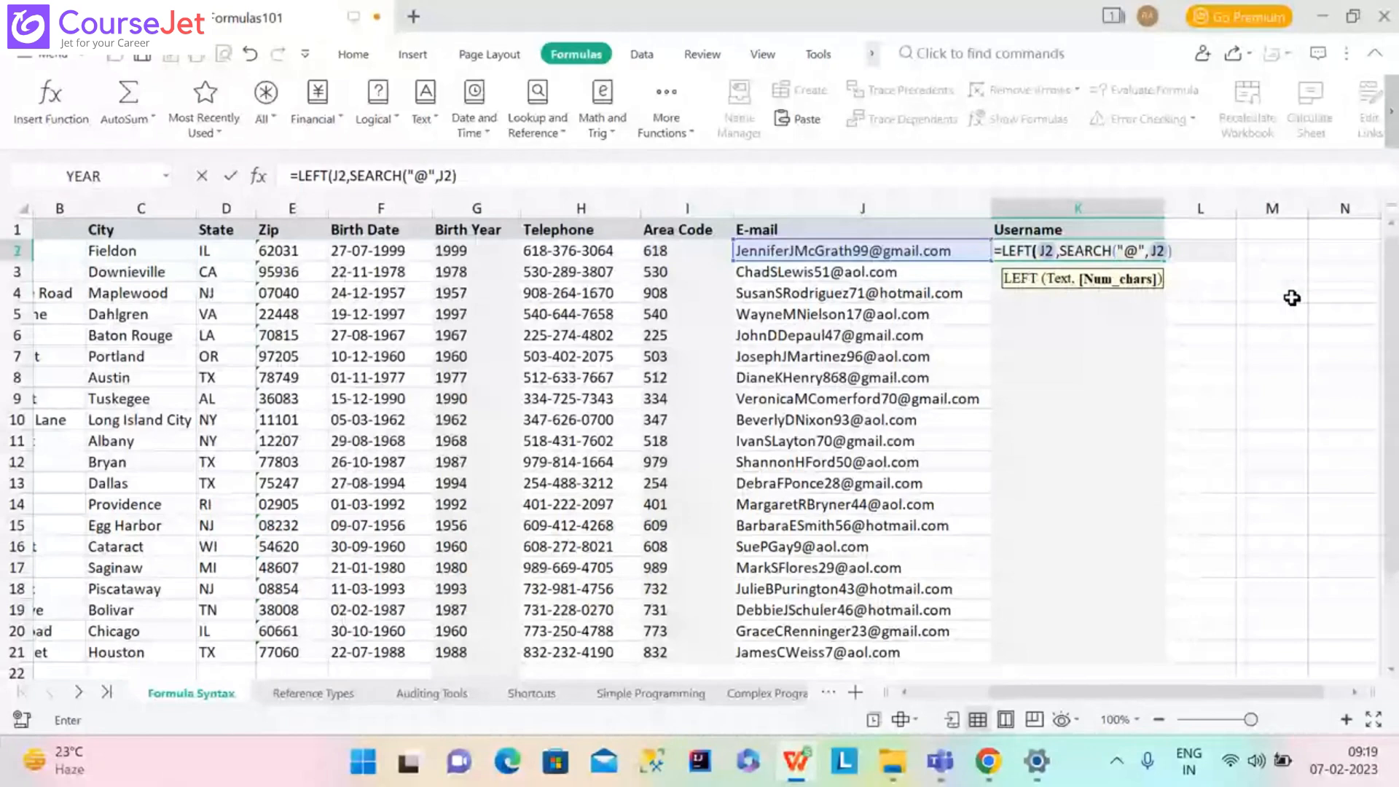
{"action": "type", "text": ")"}
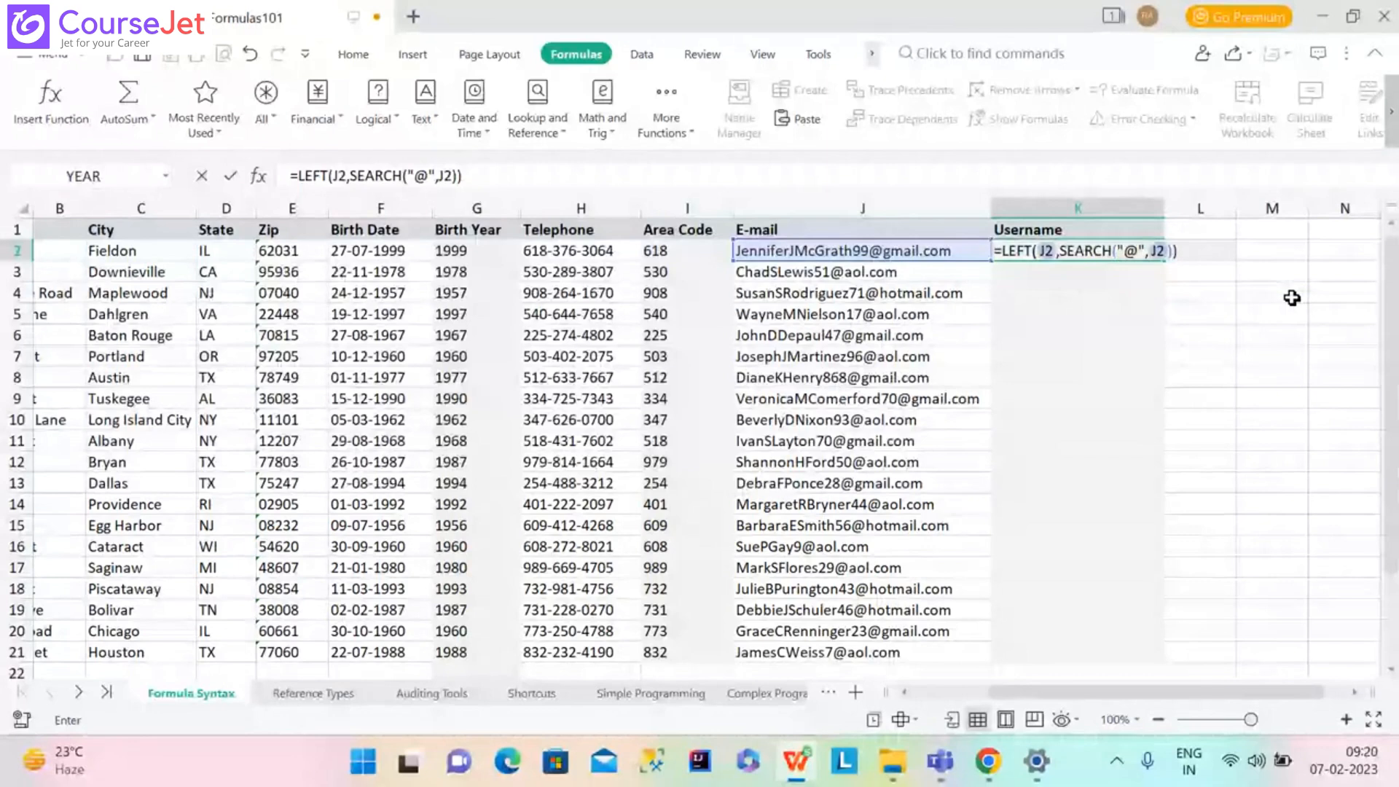
{"action": "key", "text": "Return"}
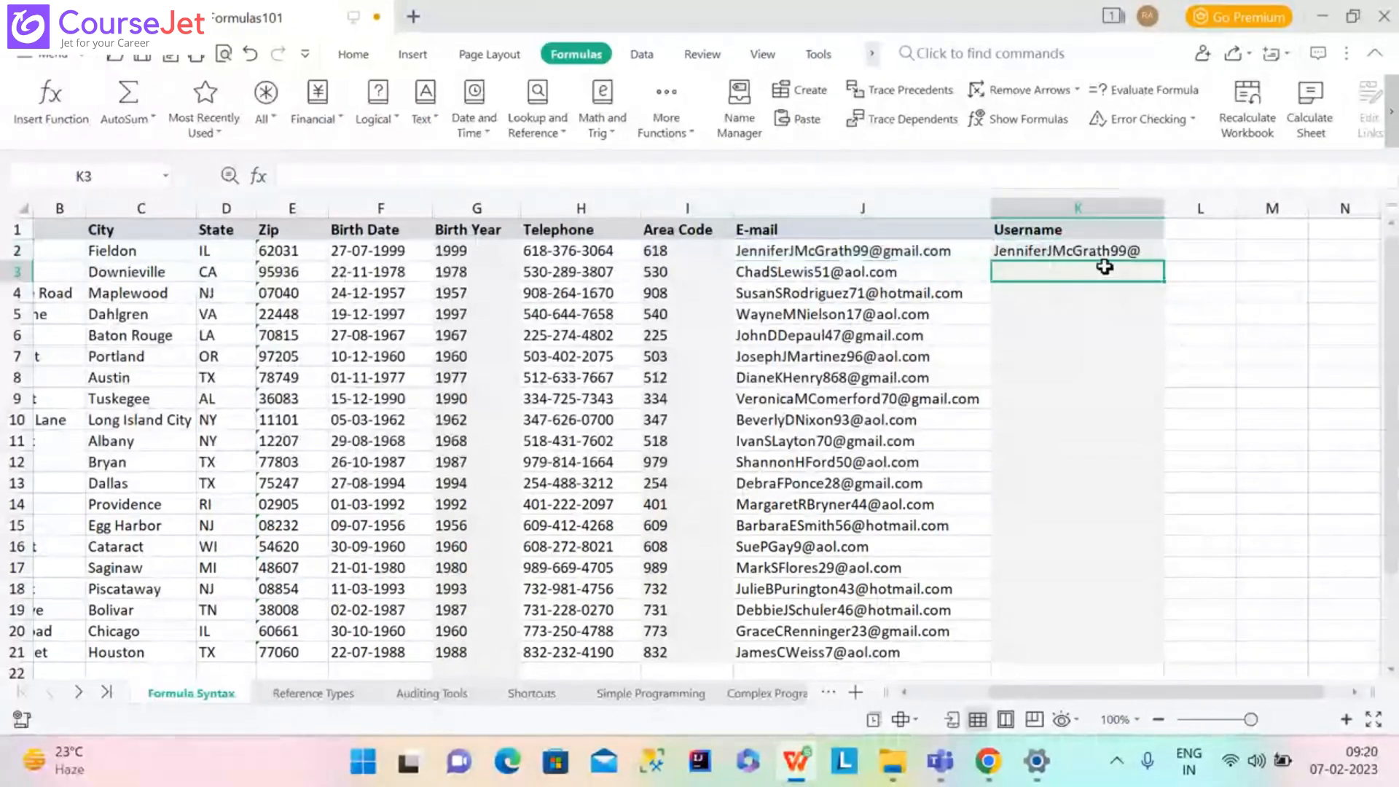
{"action": "left_click", "coordinate": [1141, 250]}
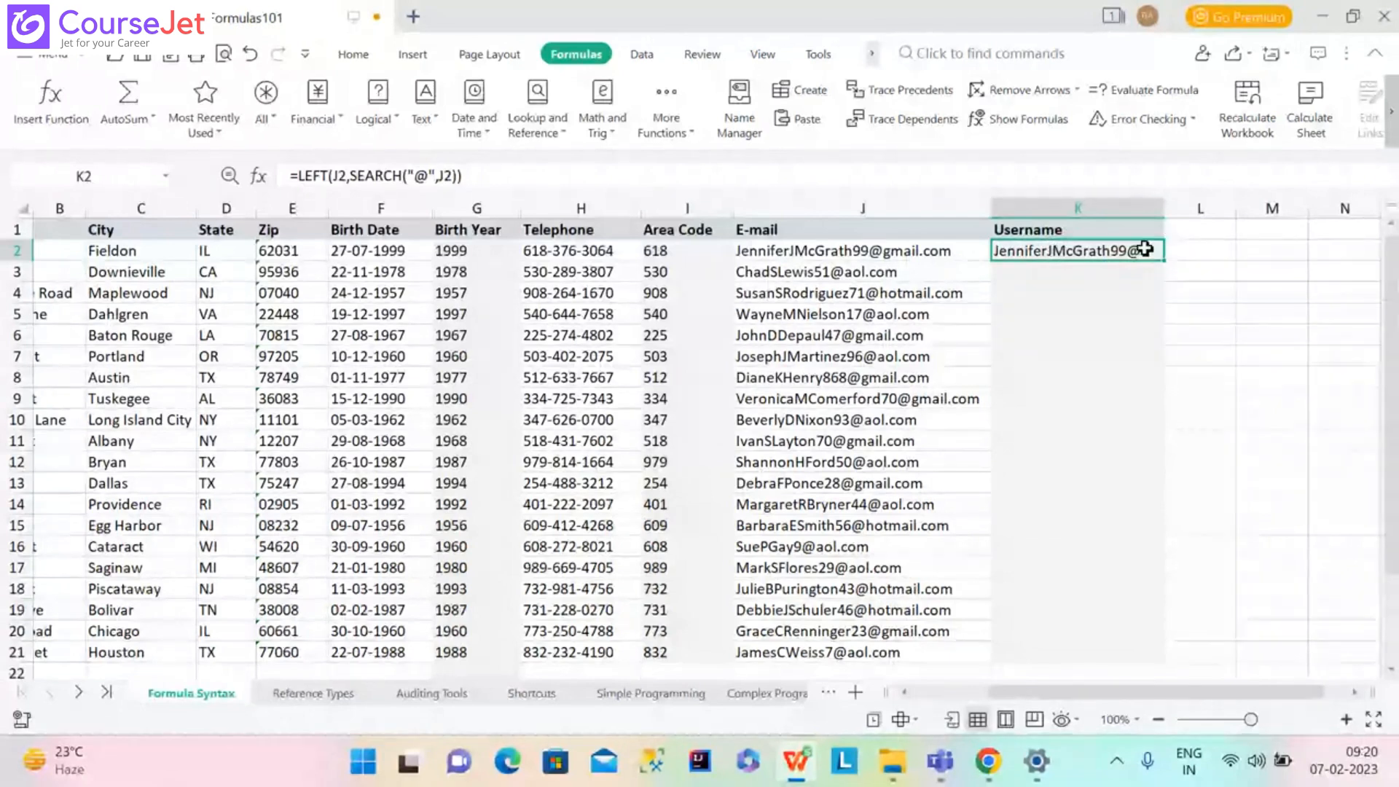
{"action": "key", "text": "Delete"}
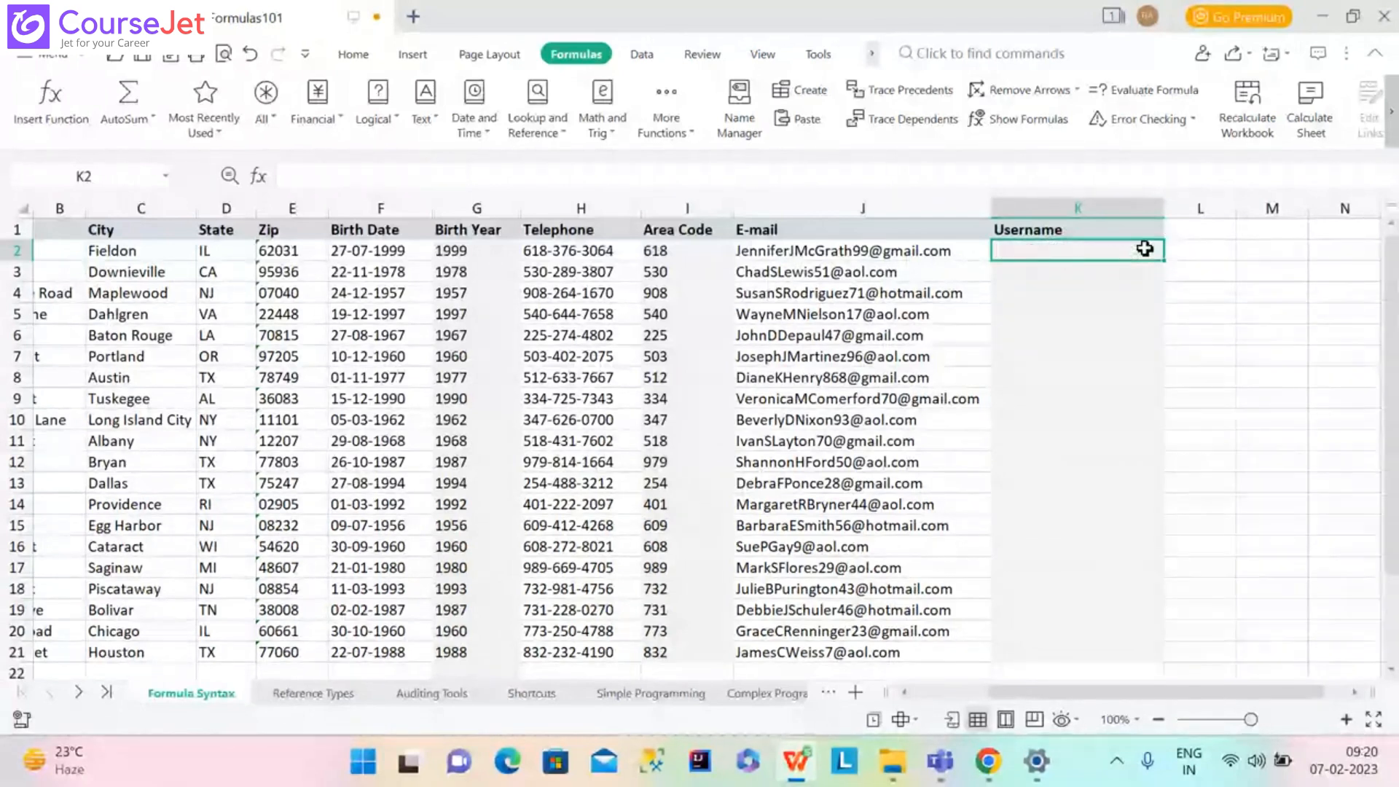
Enter =LEFT(J2,SEARCH("@",J2)) again in the first Username cell, K2, and clear it.
{"action": "type", "text": "=L"}
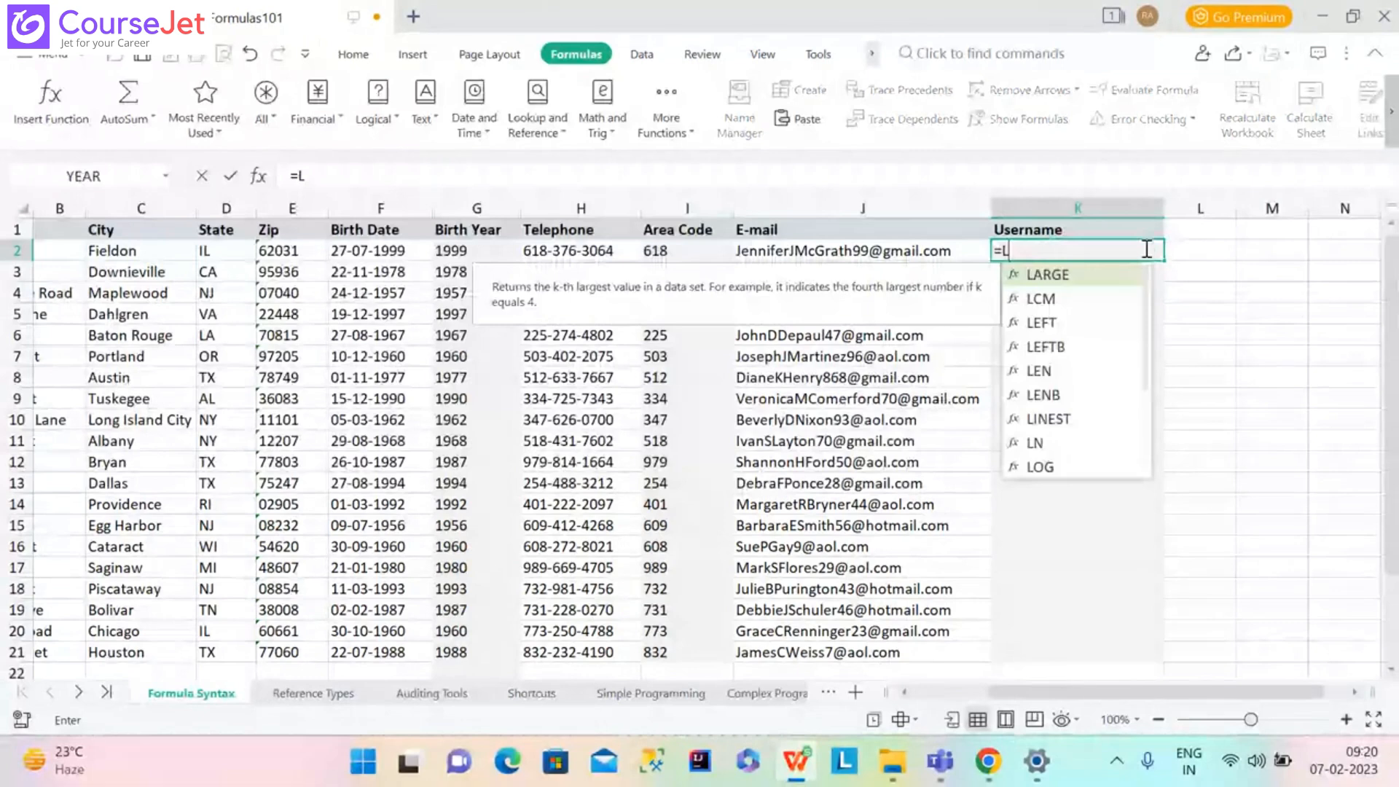
{"action": "type", "text": "EFT("}
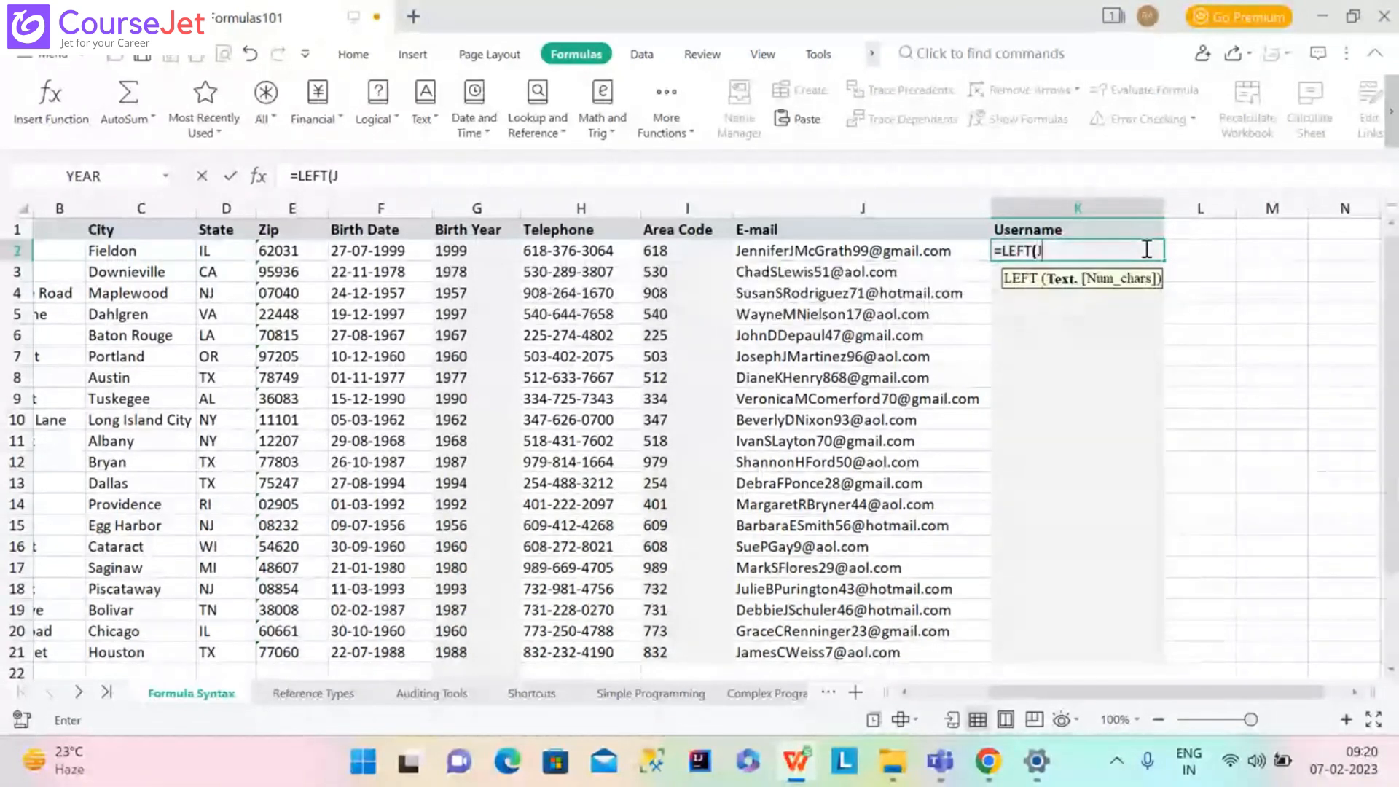
{"action": "type", "text": "J2,Se"}
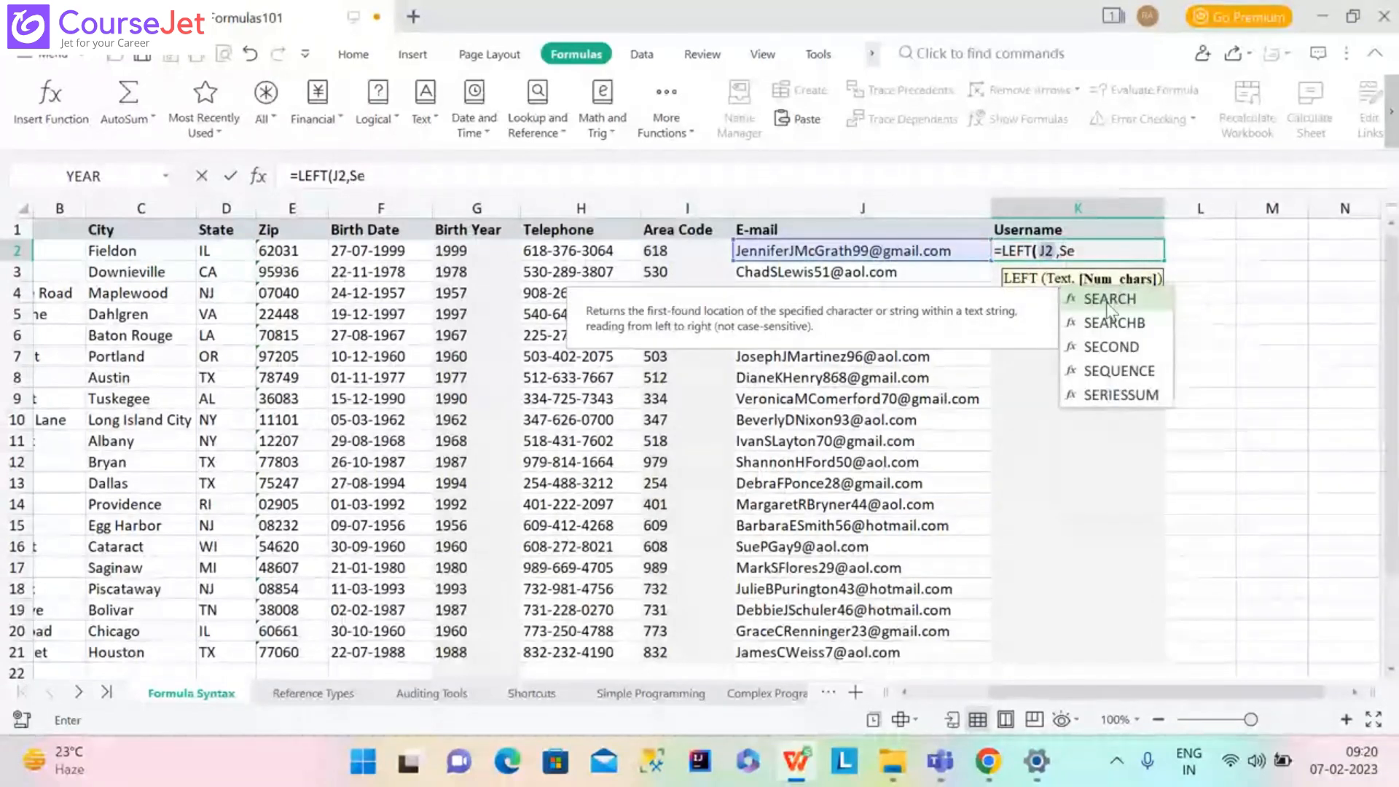
{"action": "double_click", "coordinate": [1108, 306]}
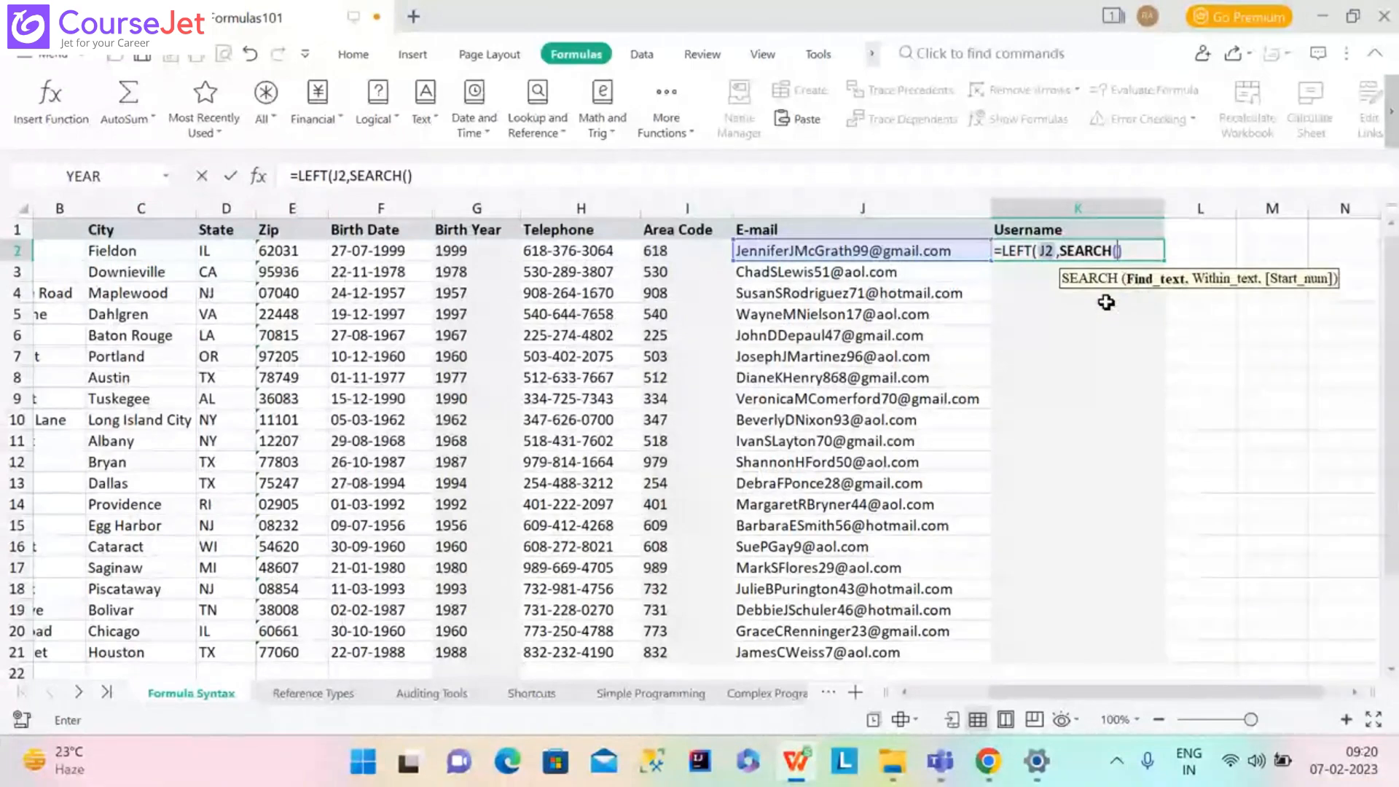
{"action": "type", "text": "\"@"}
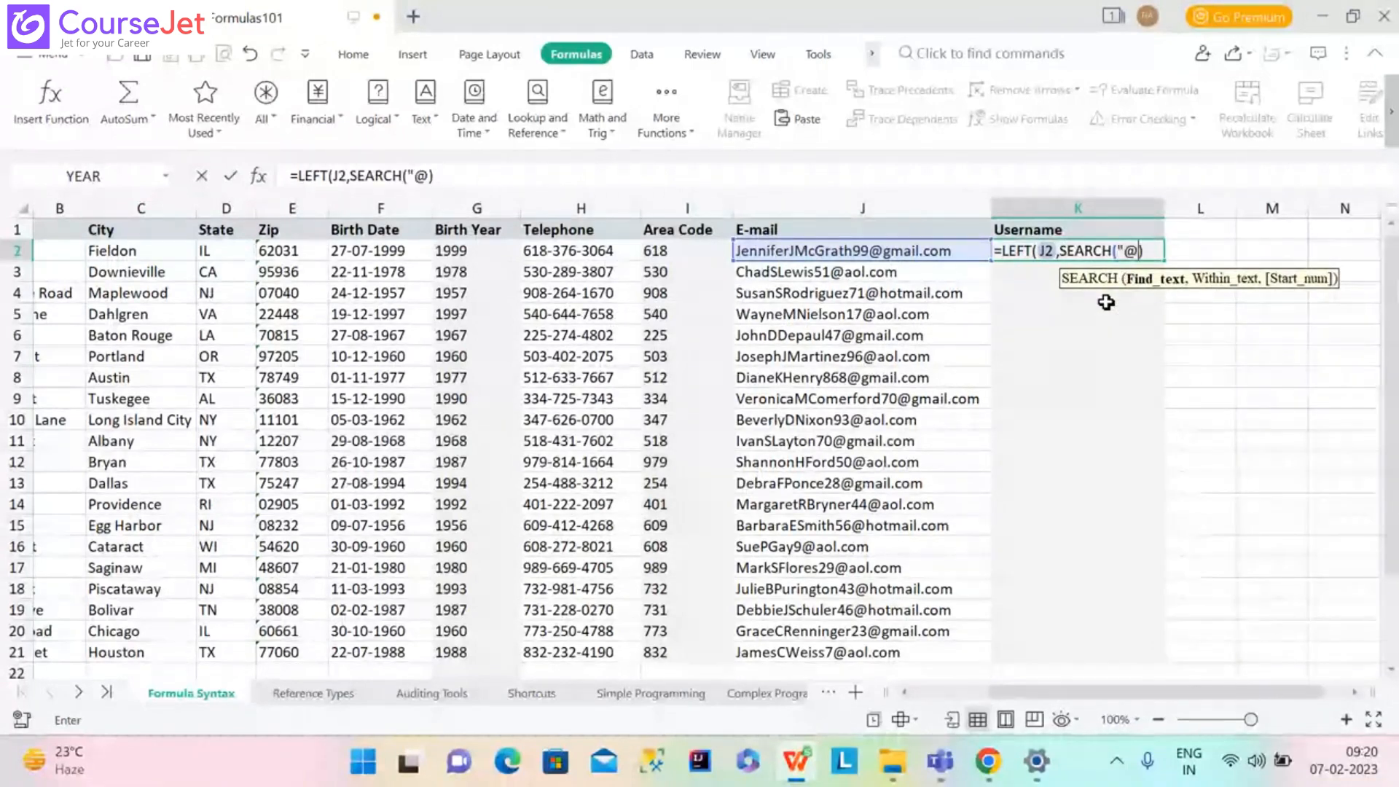
{"action": "type", "text": "\""}
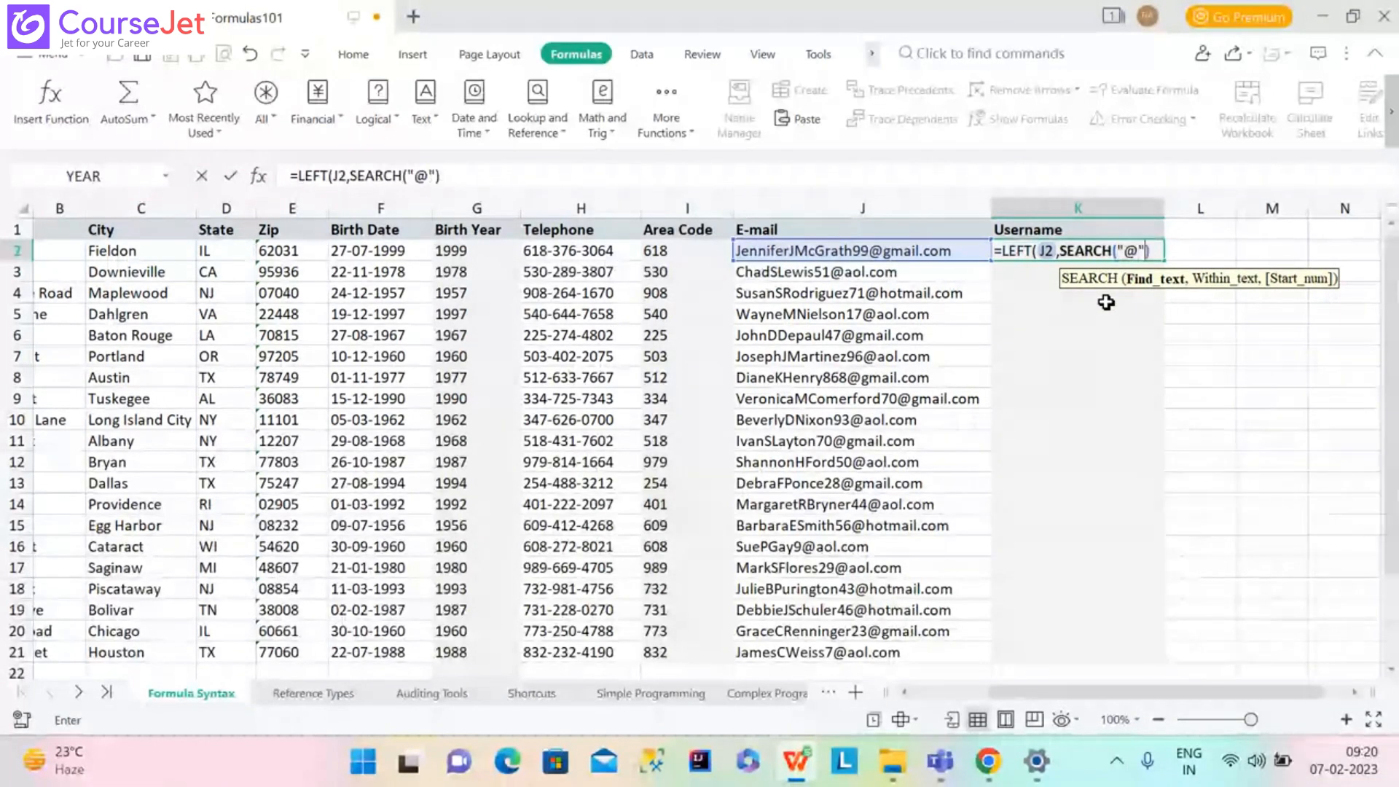
{"action": "type", "text": ",J2"}
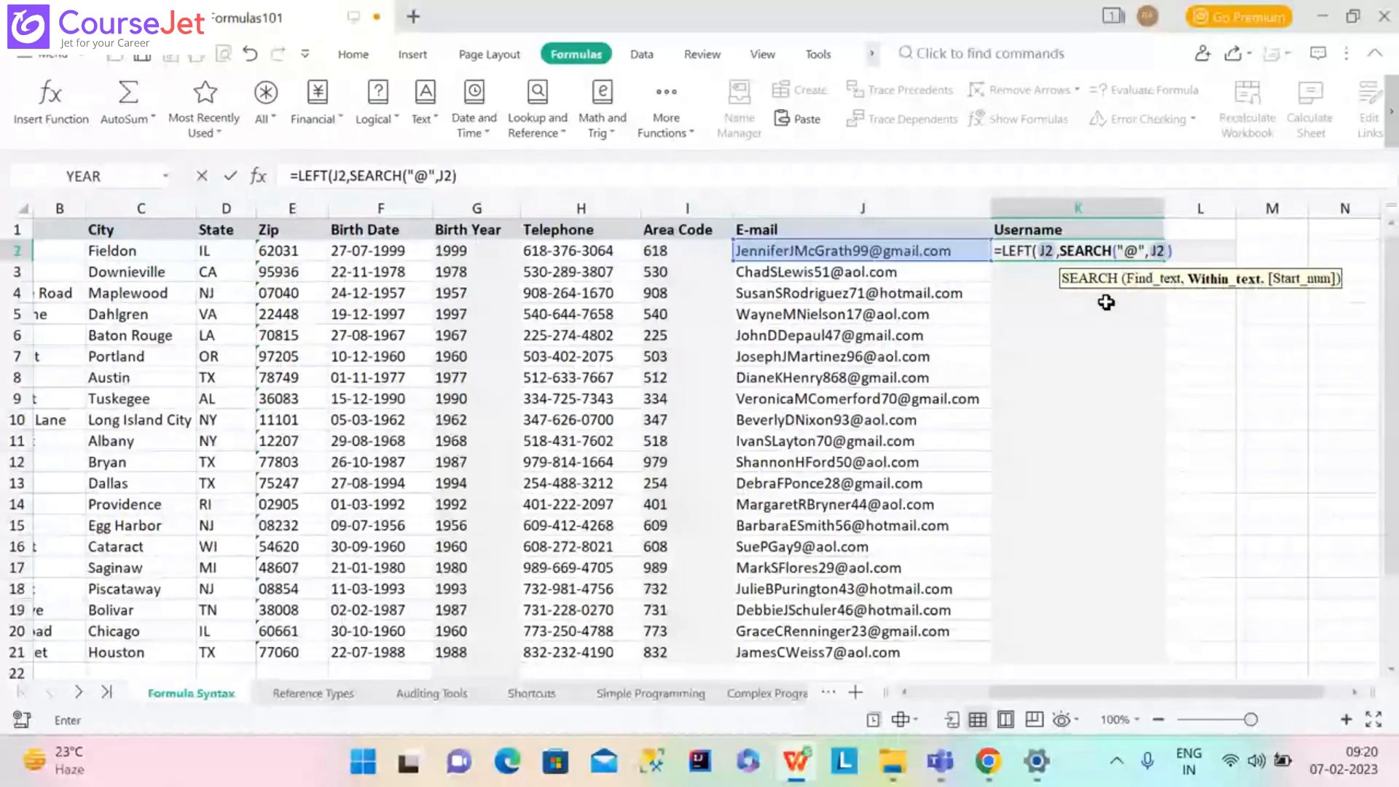
{"action": "key", "text": "Tab"}
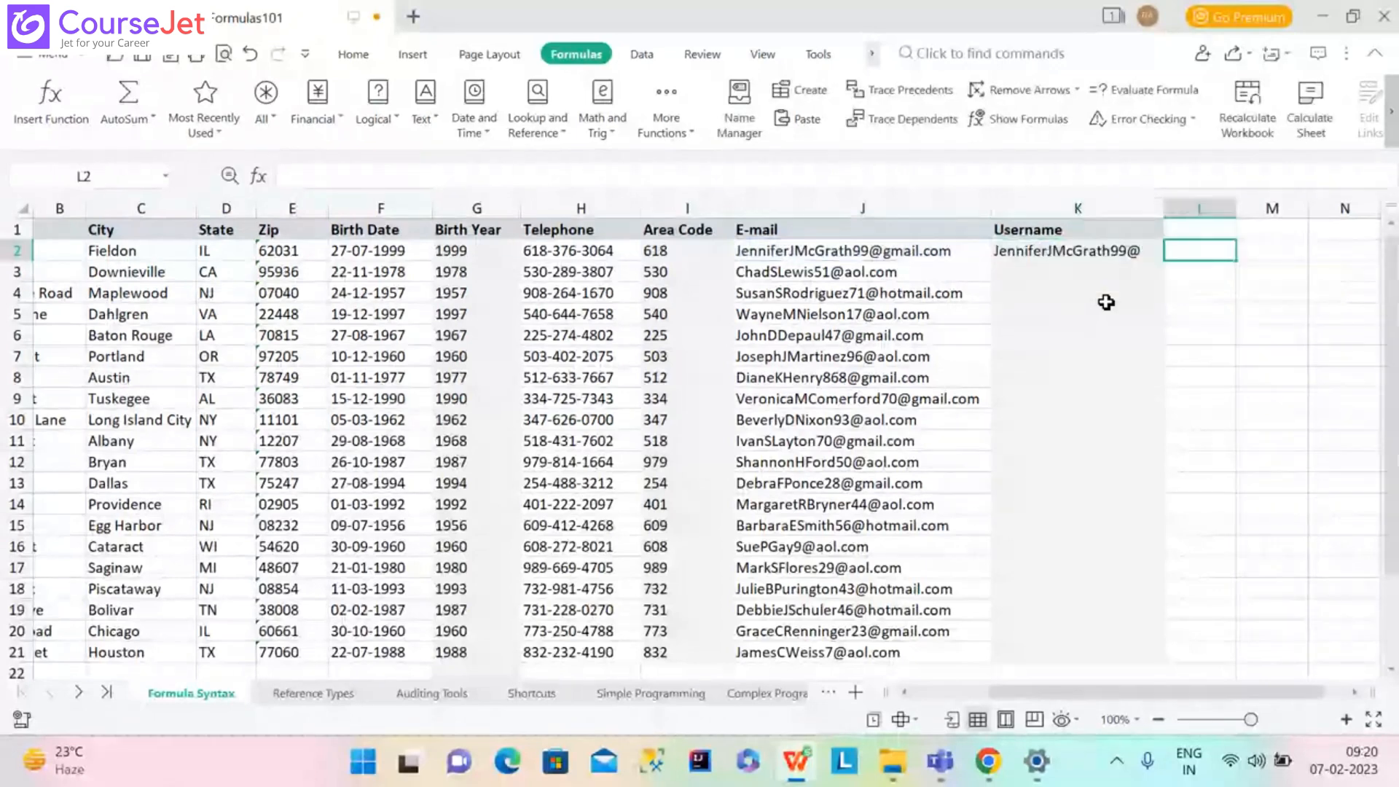
{"action": "left_click", "coordinate": [1055, 254]}
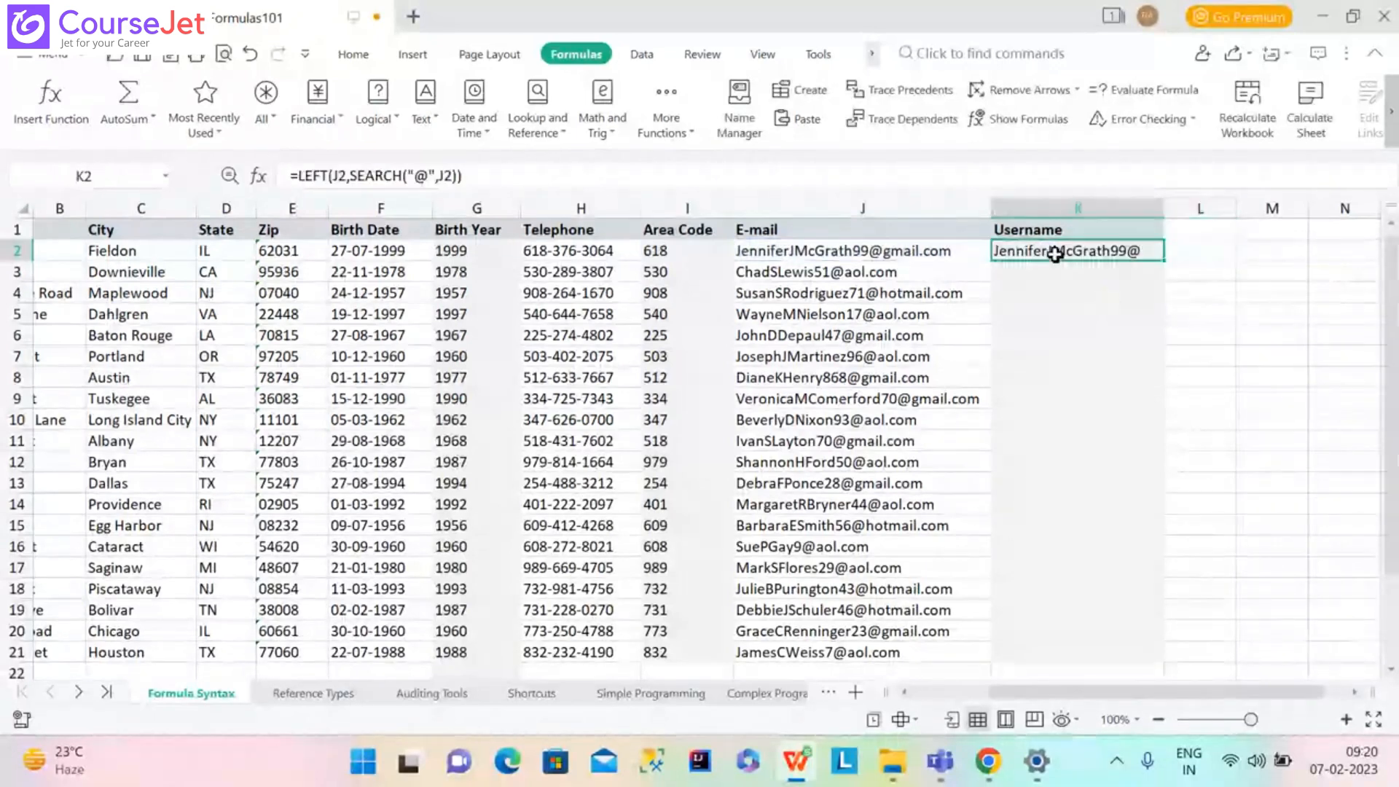
{"action": "key", "text": "Delete"}
{"action": "type", "text": "+LE"}
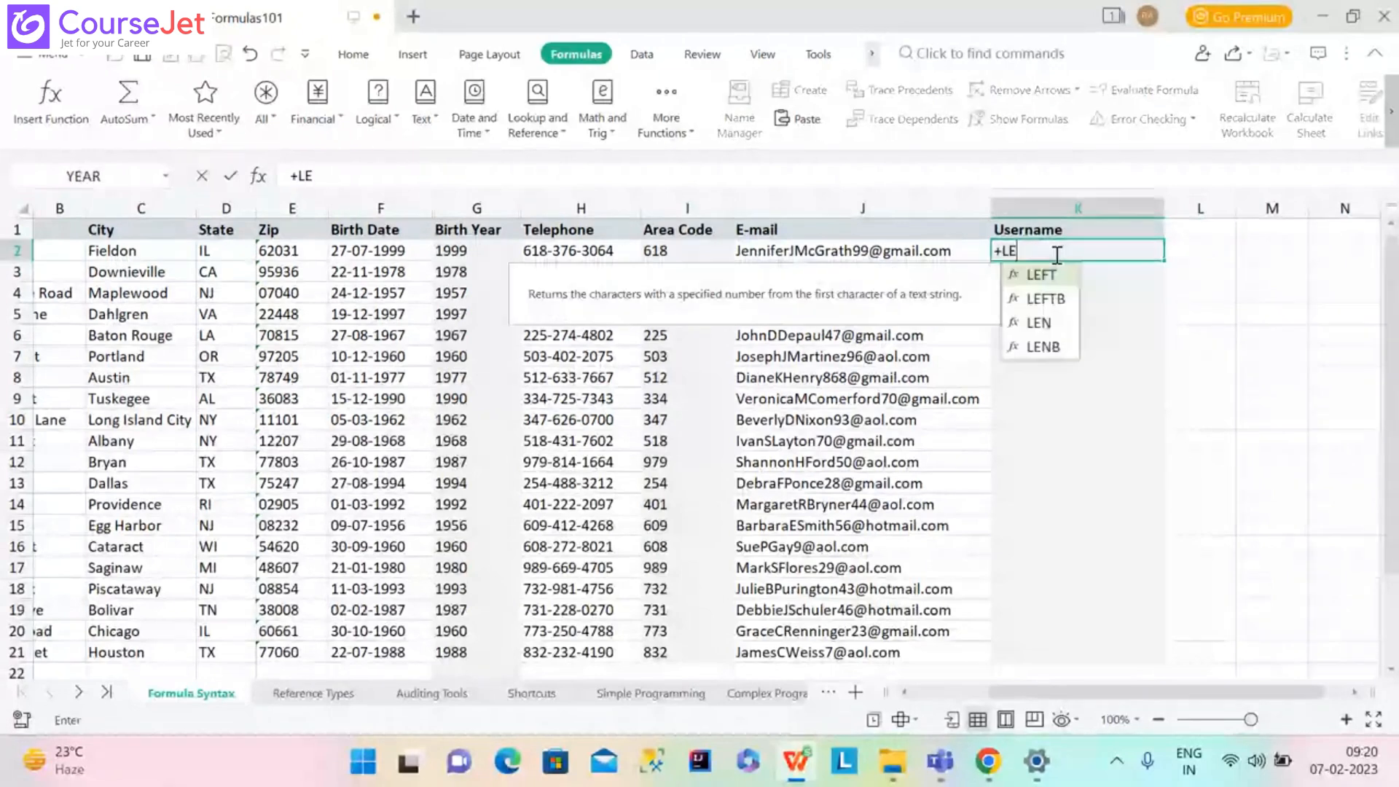
{"action": "key", "text": "Tab"}
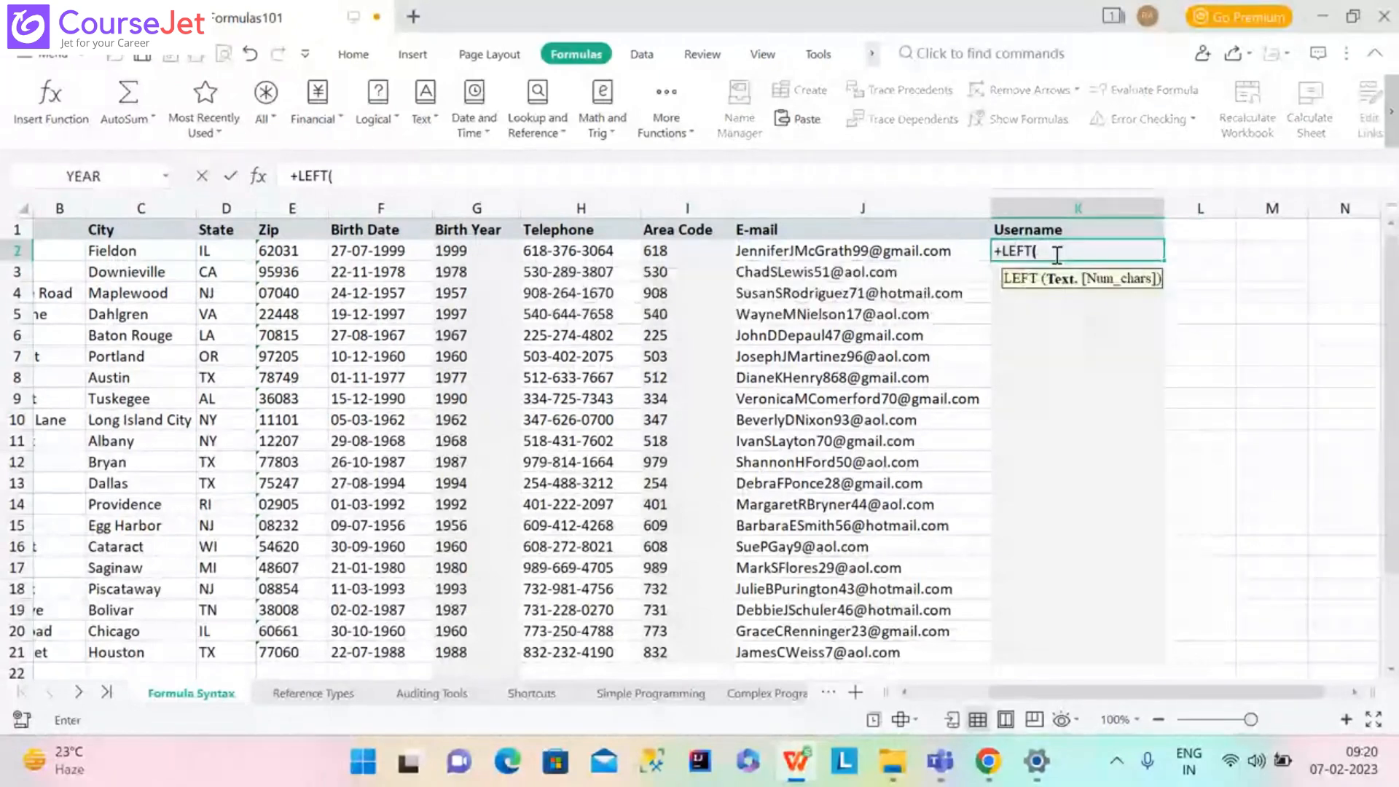
{"action": "key", "text": "BackSpace"}
{"action": "key", "text": "BackSpace"}
{"action": "key", "text": "BackSpace"}
{"action": "key", "text": "BackSpace"}
{"action": "key", "text": "BackSpace"}
{"action": "key", "text": "BackSpace"}
Start the formula in K2 again with LEFT, taking the e-mail cell J2 as the text.
{"action": "type", "text": "="}
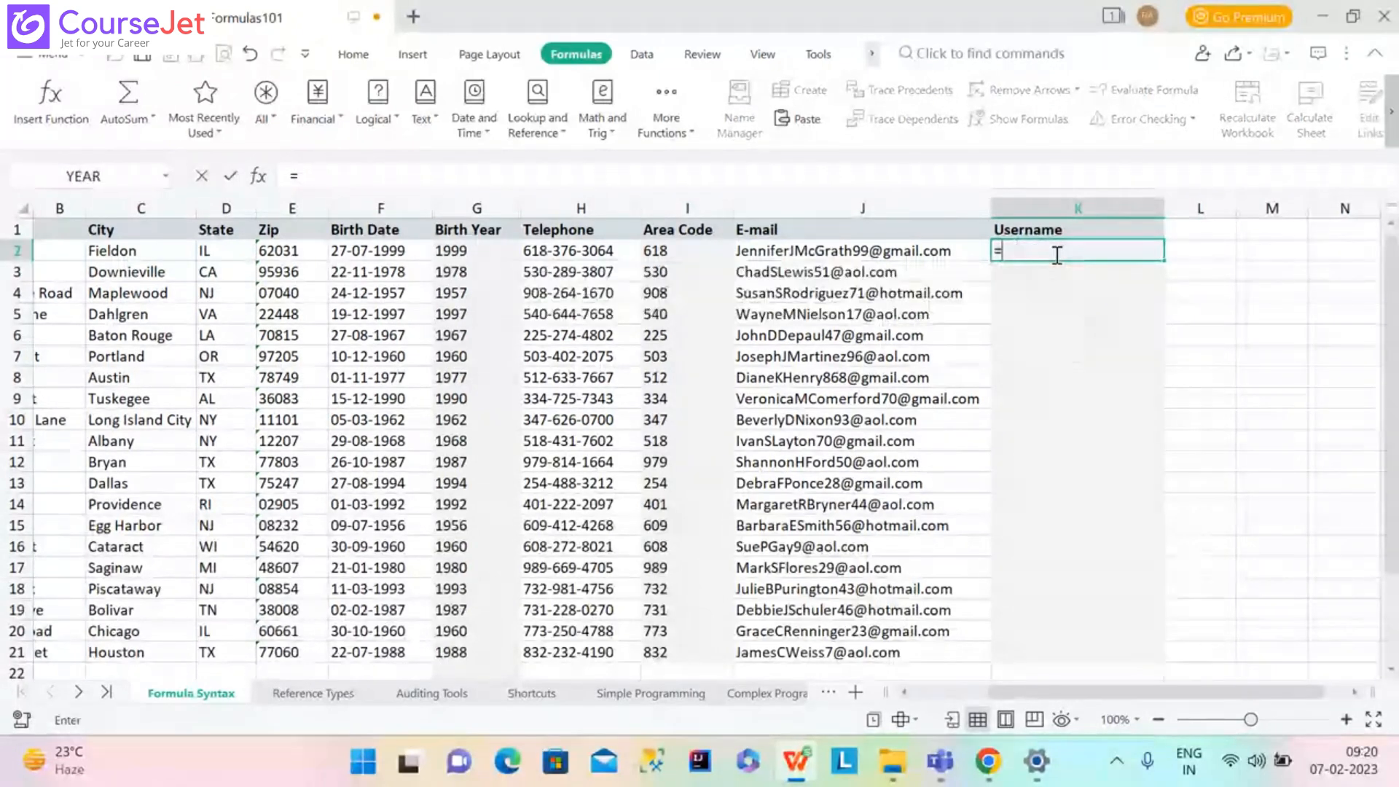
{"action": "type", "text": "LEFT"}
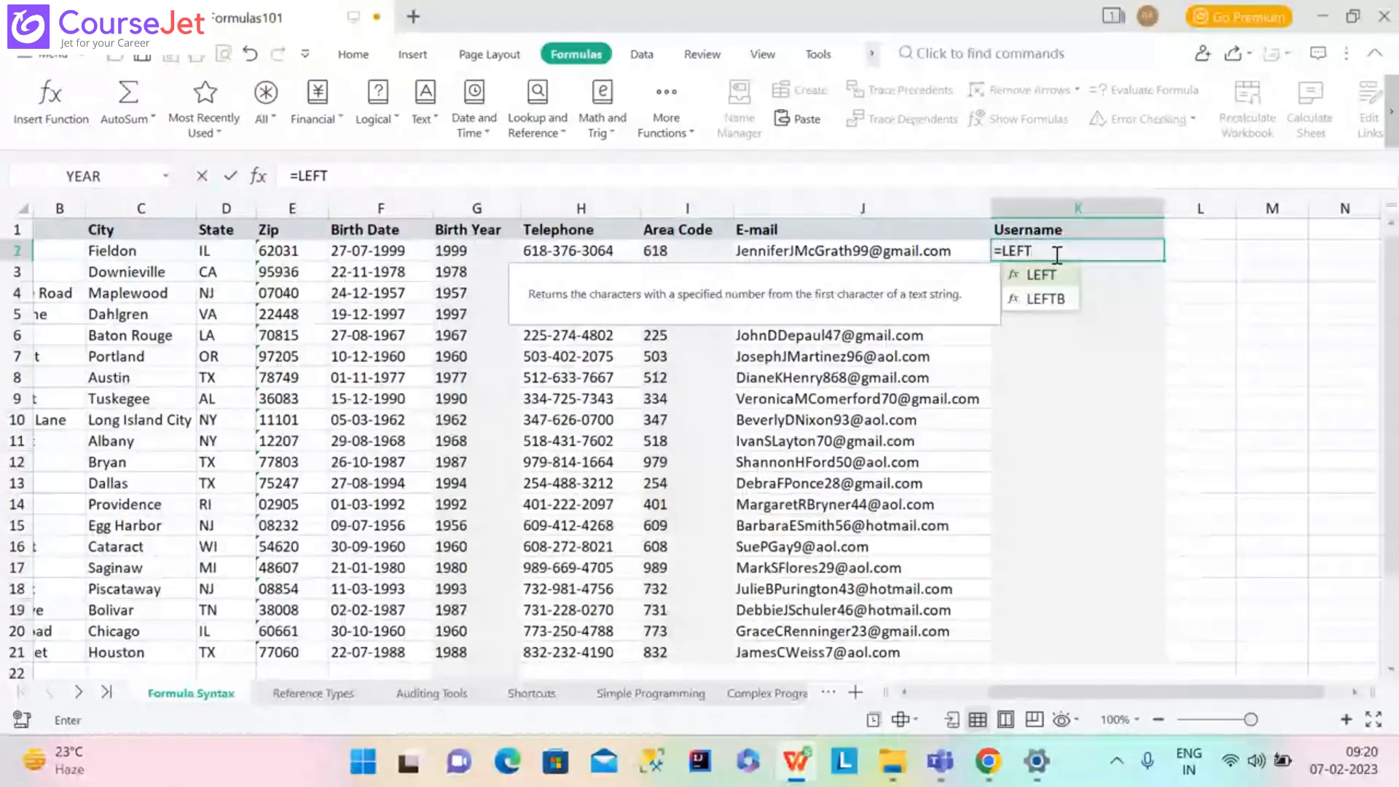
{"action": "type", "text": "("}
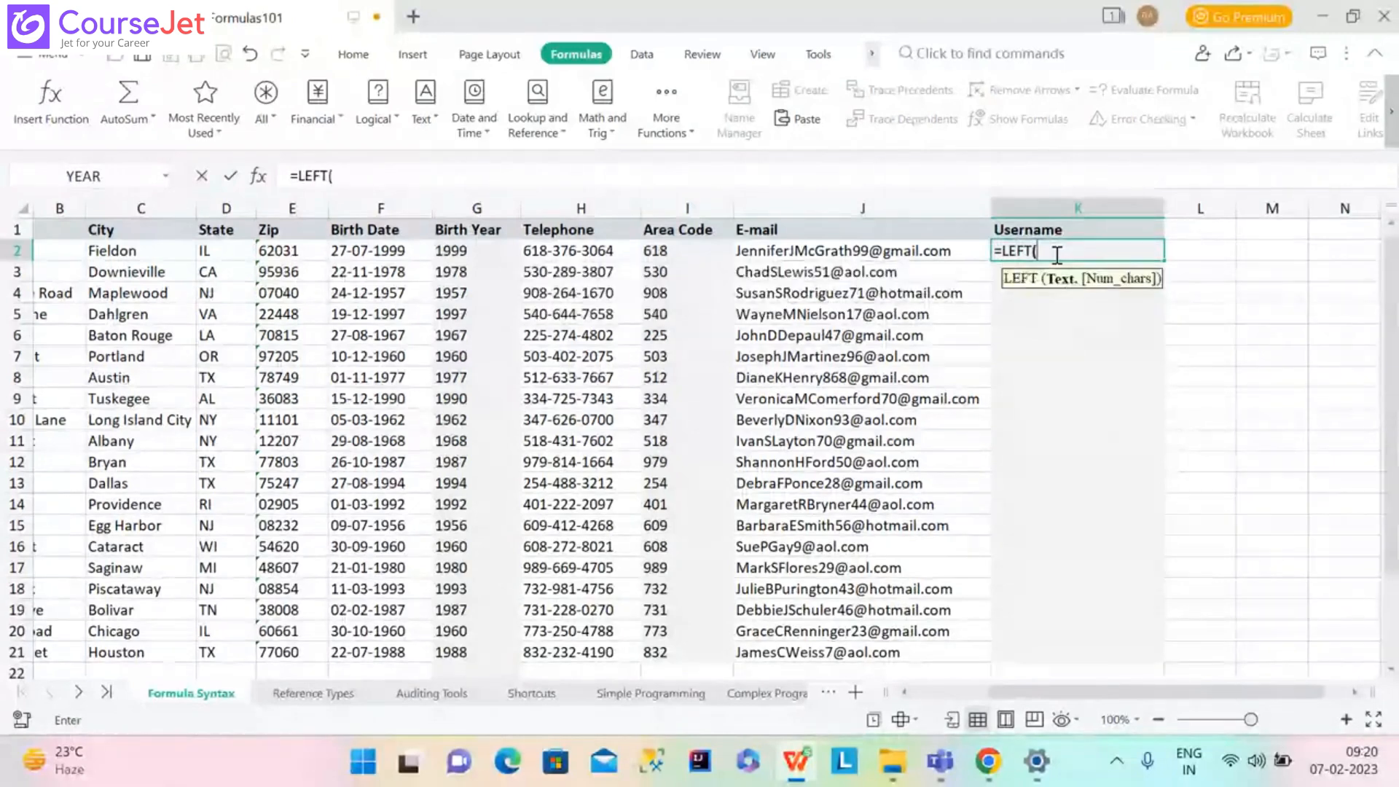
{"action": "key", "text": "Left"}
{"action": "type", "text": ","}
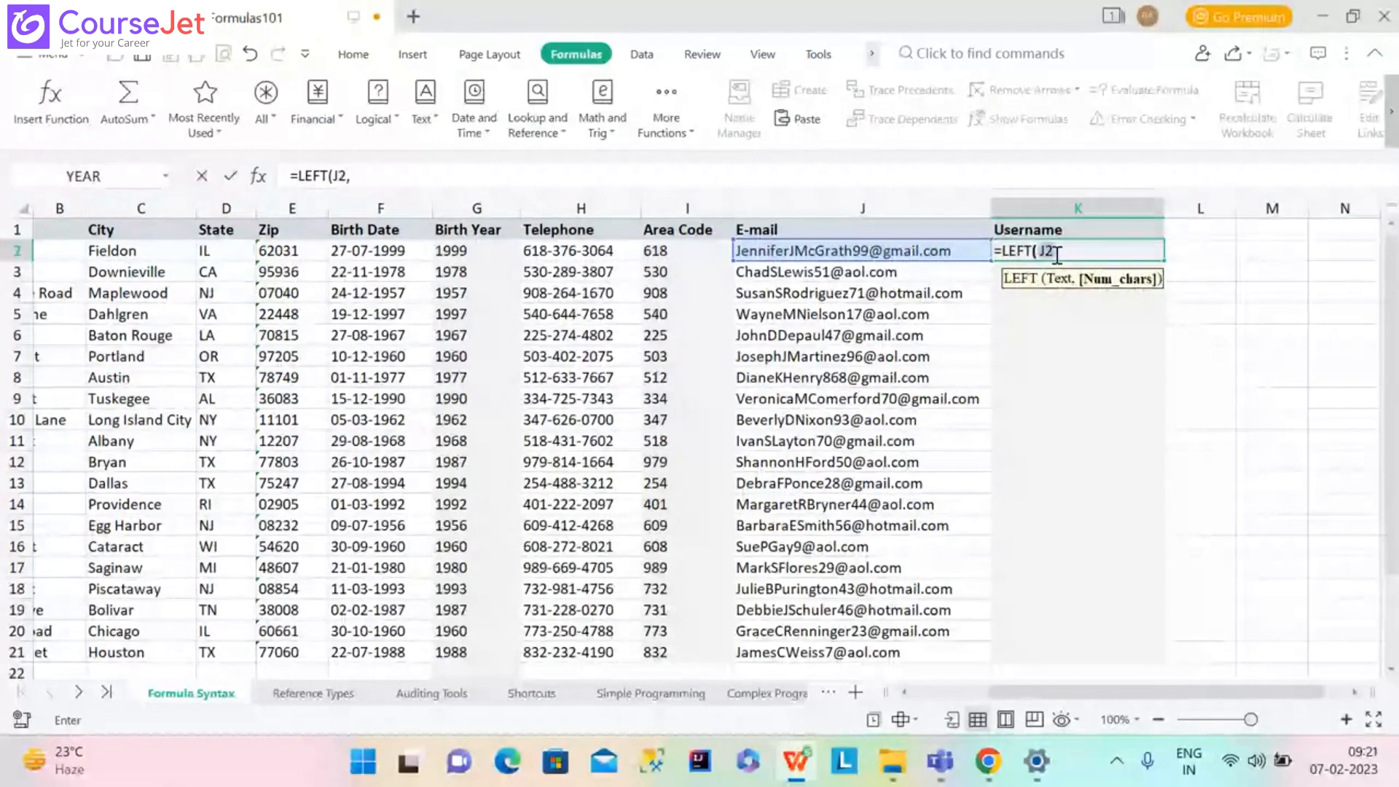
Complete the K2 formula as =LEFT(J2,SEARCH("@",J2)-1) and fill it down the Username column to K21.
{"action": "type", "text": "SEARC"}
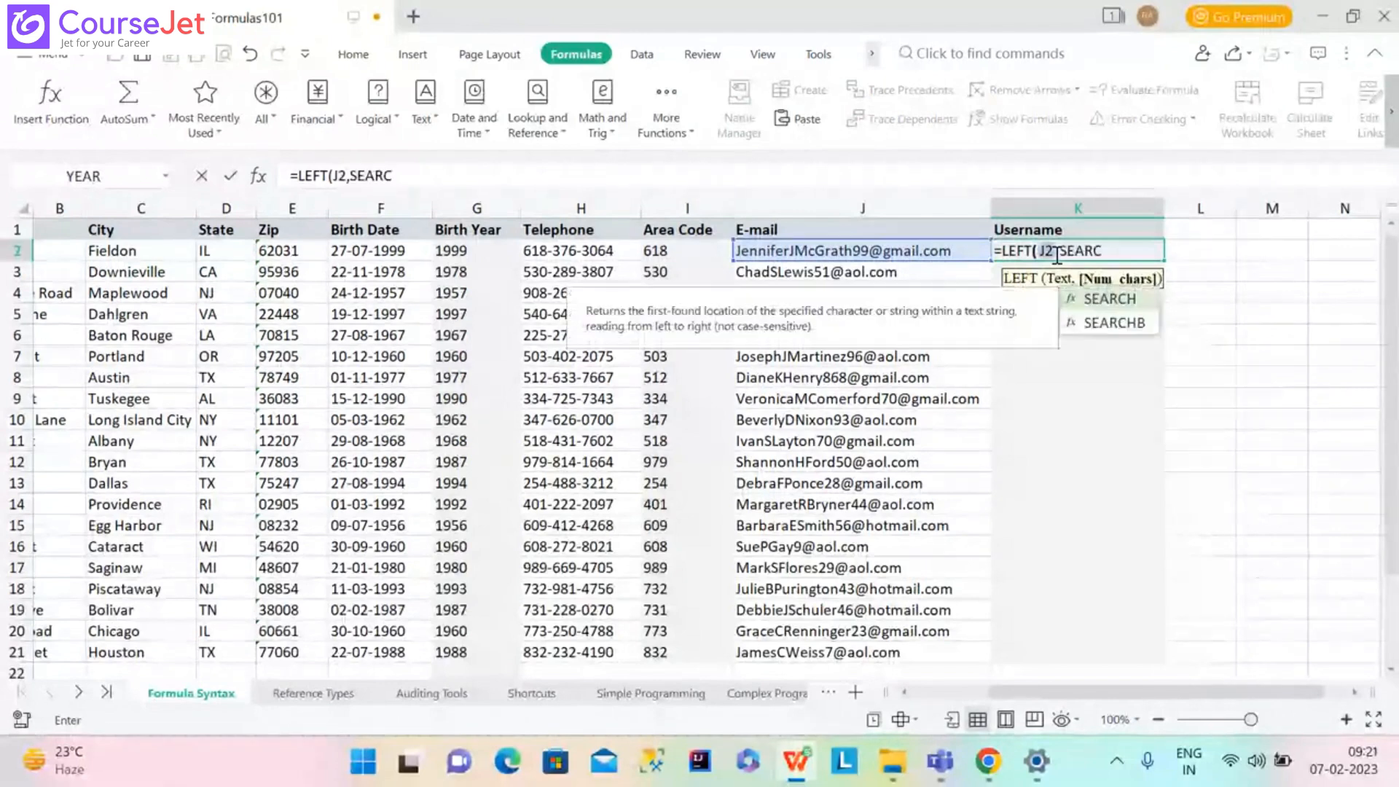
{"action": "type", "text": "H"}
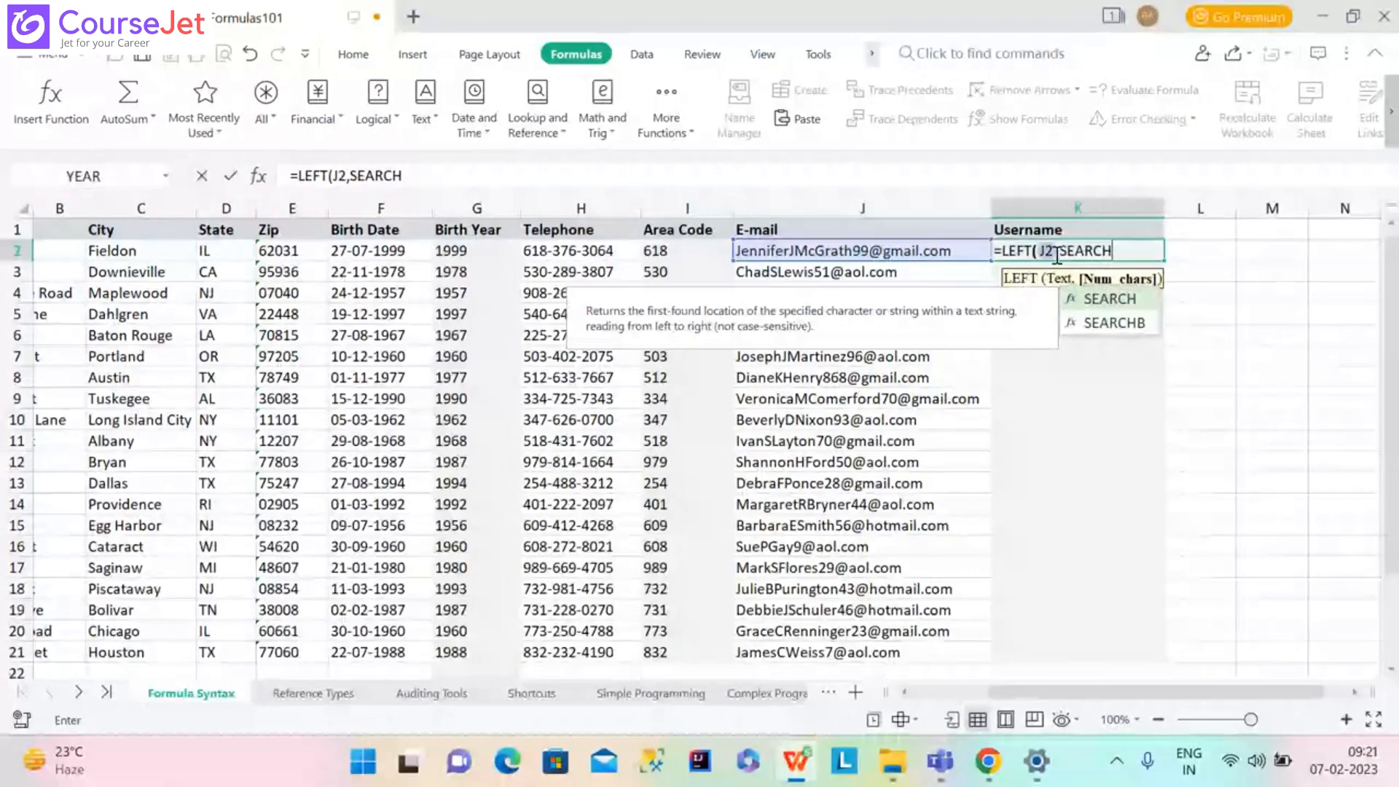
{"action": "type", "text": "("}
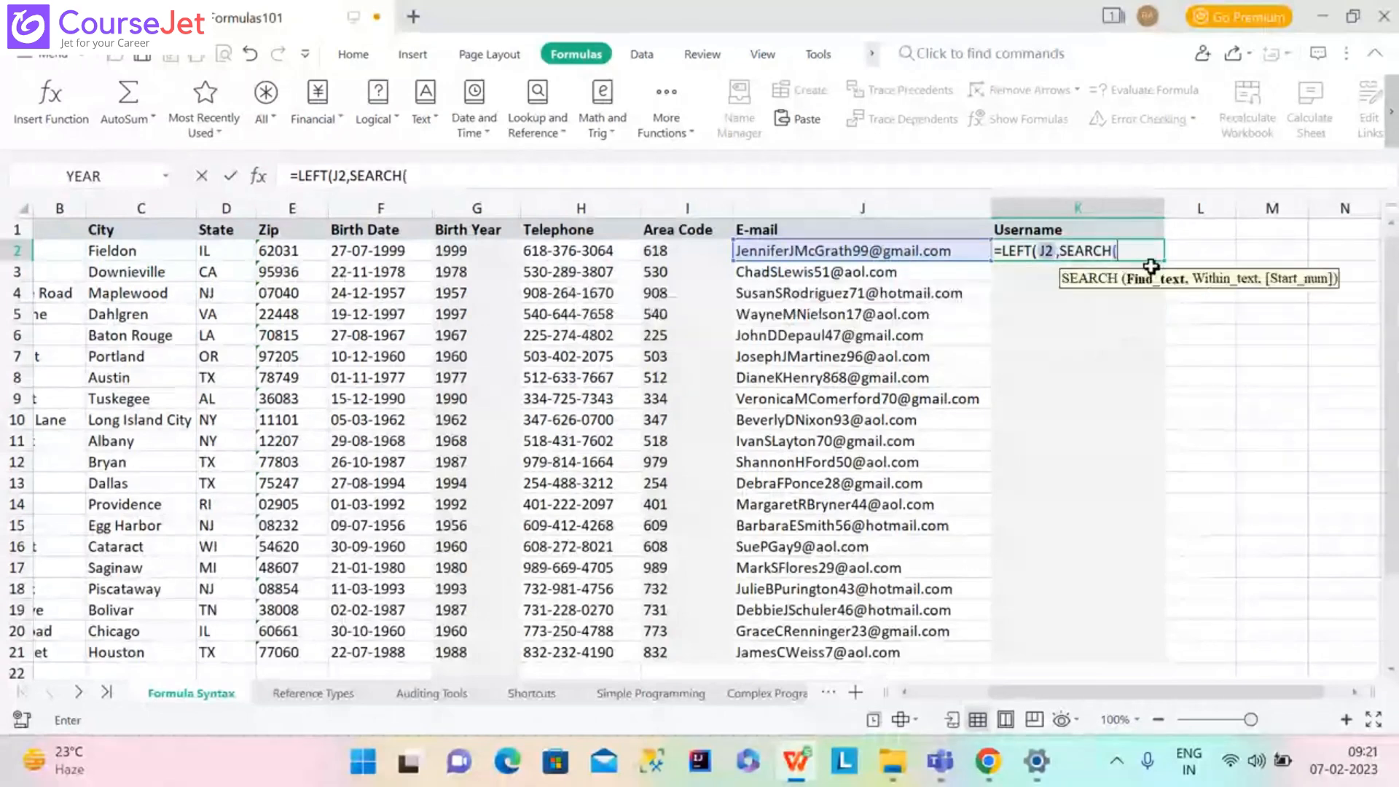
{"action": "type", "text": "\"@"}
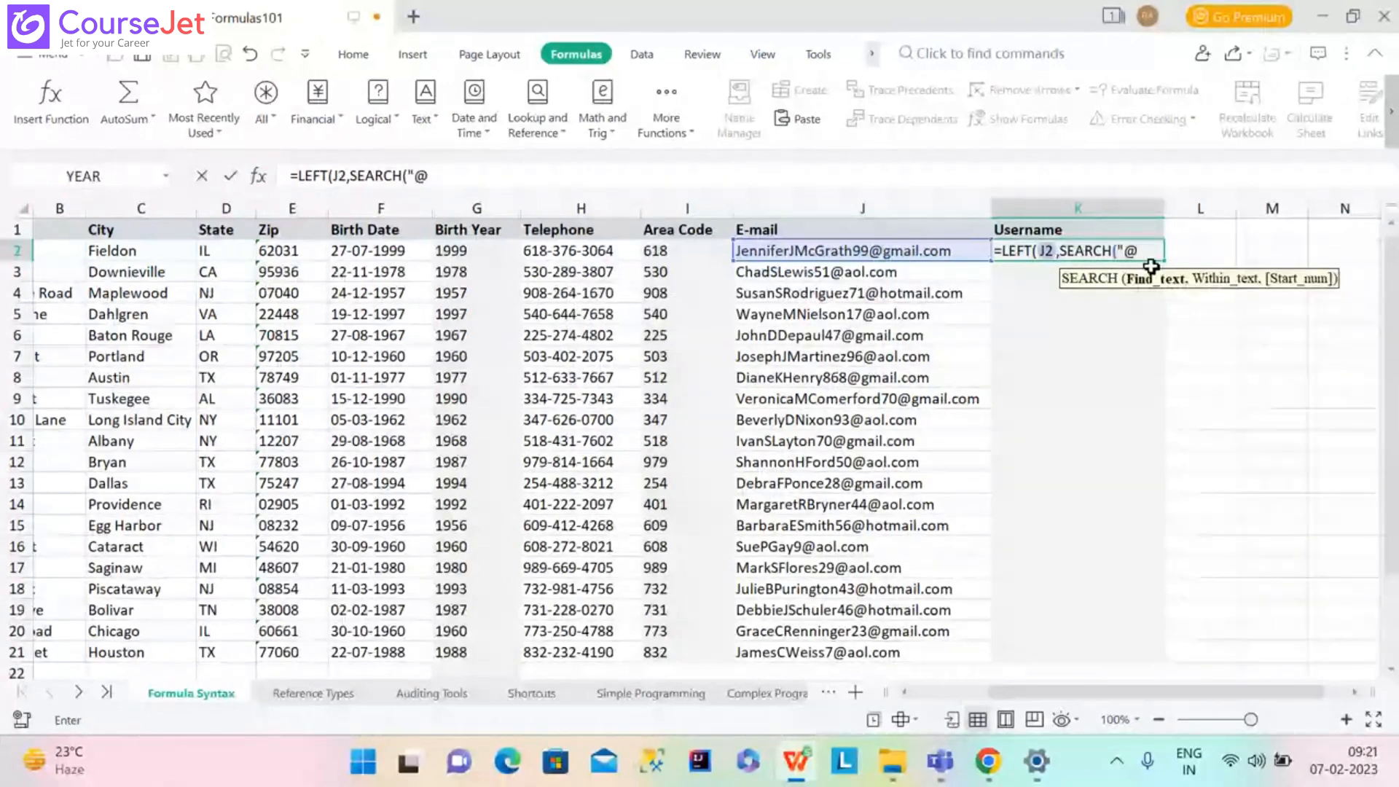
{"action": "type", "text": "\","}
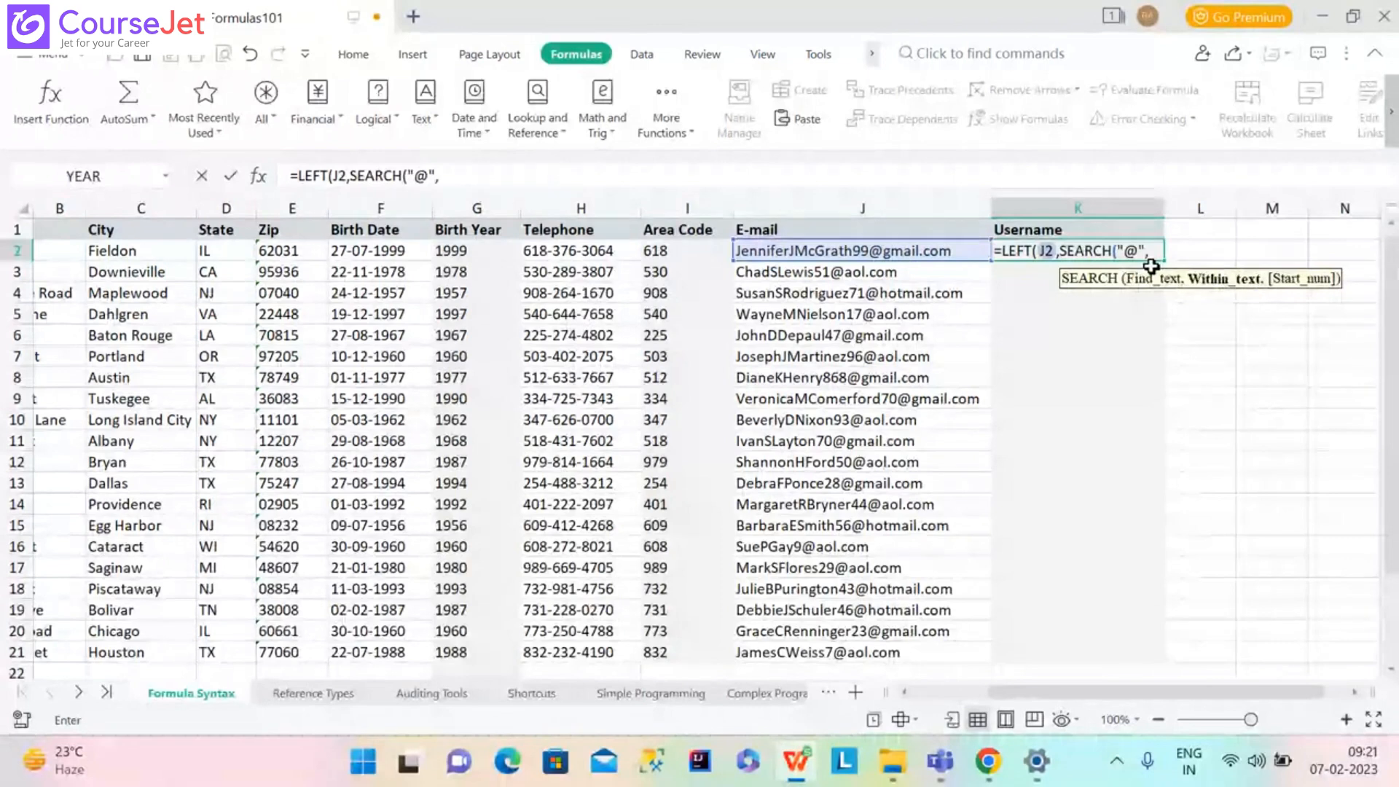
{"action": "type", "text": "J2"}
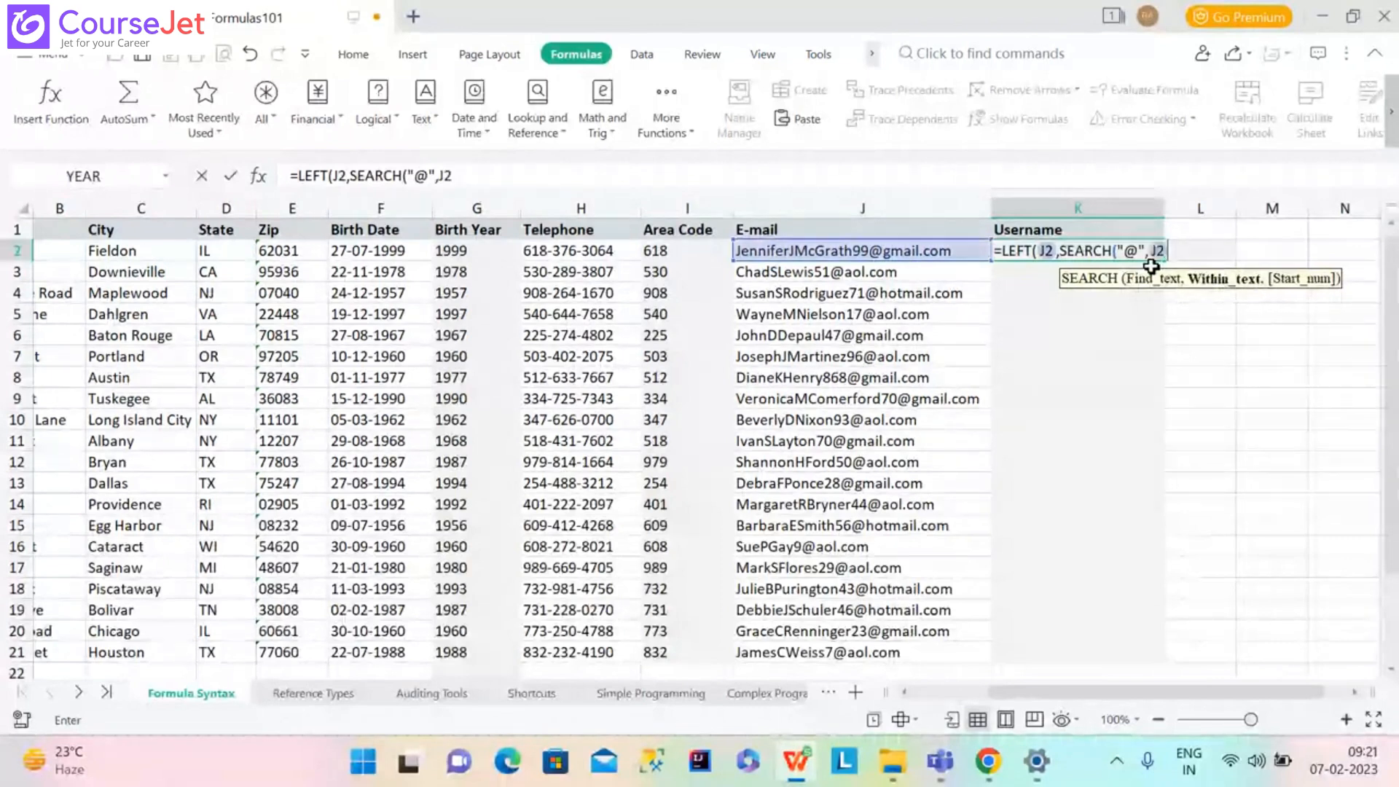
{"action": "type", "text": ")-1"}
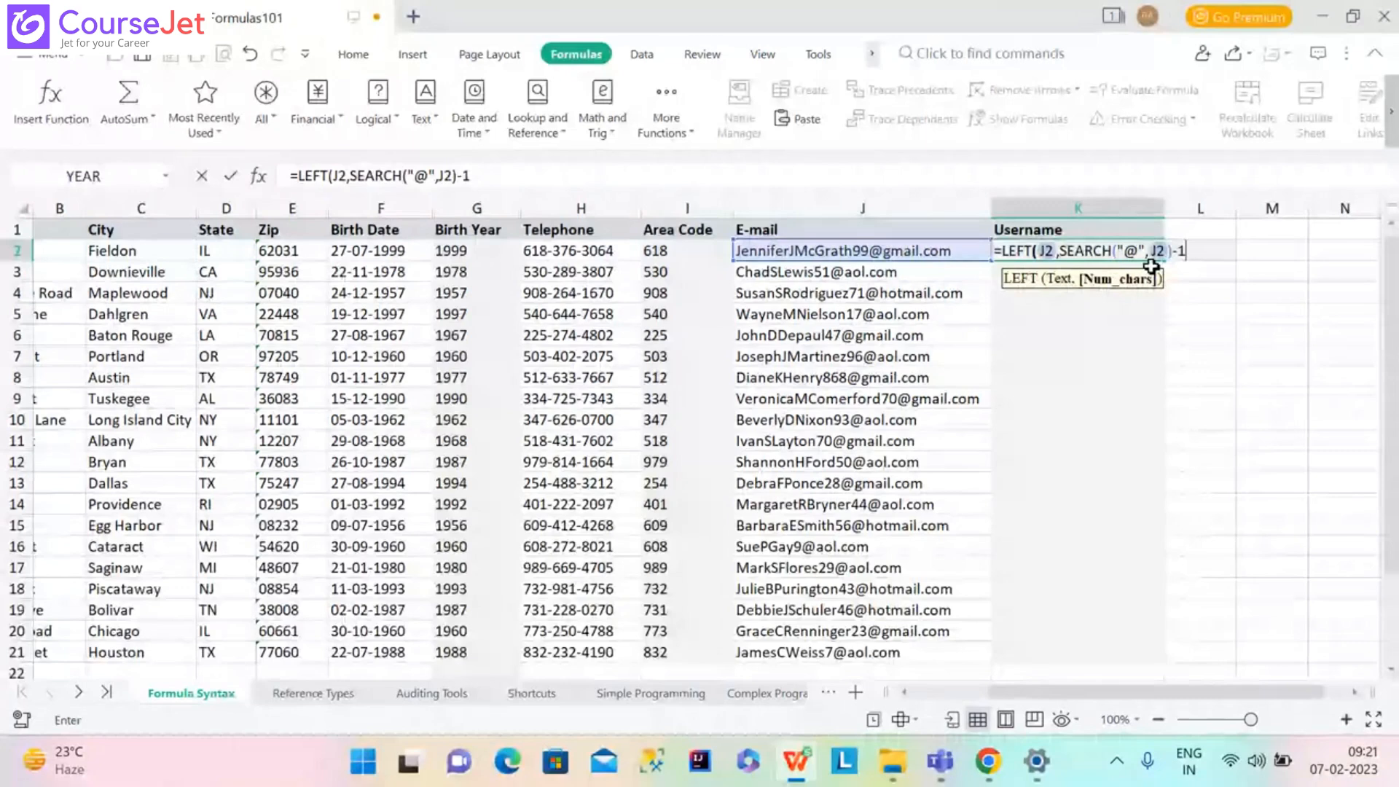
{"action": "key", "text": "Return"}
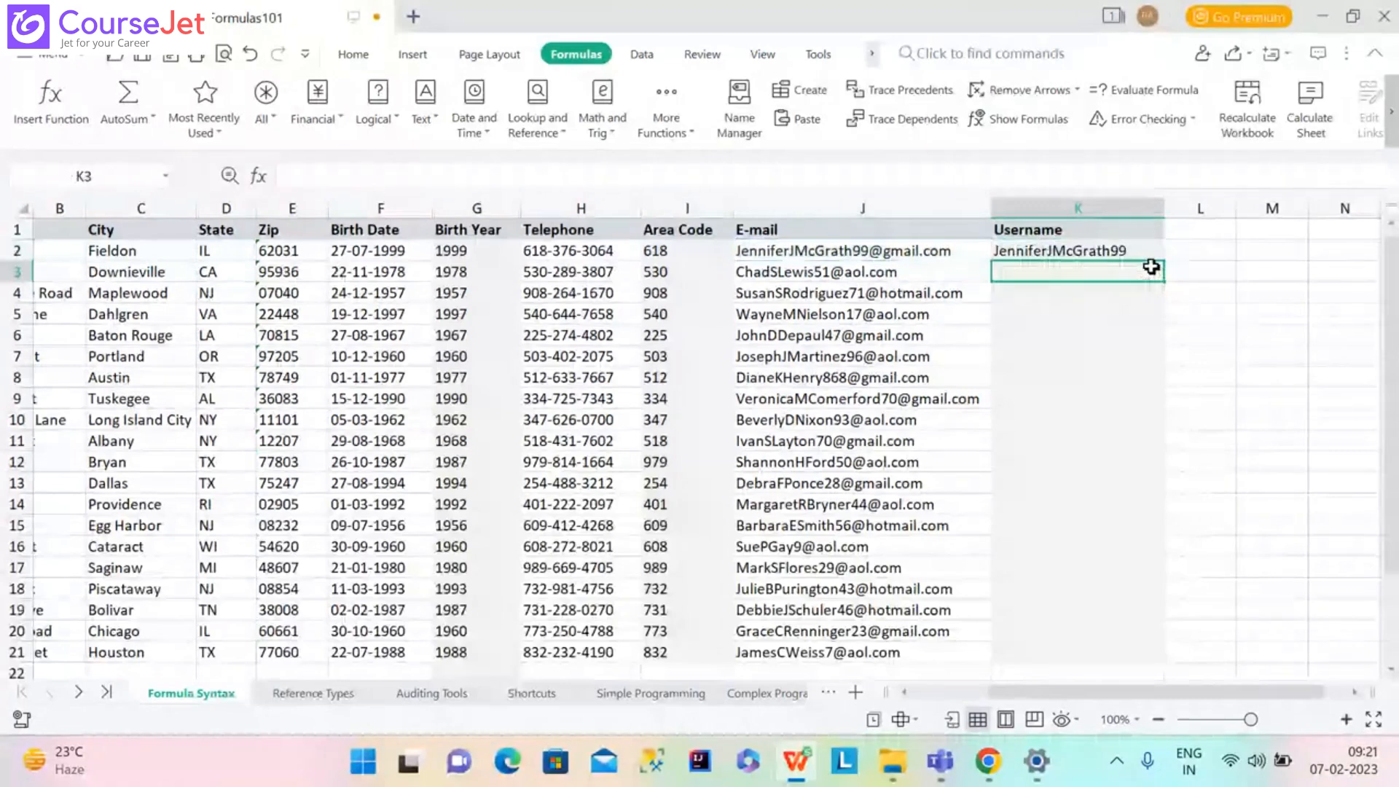
{"action": "left_click", "coordinate": [1101, 249]}
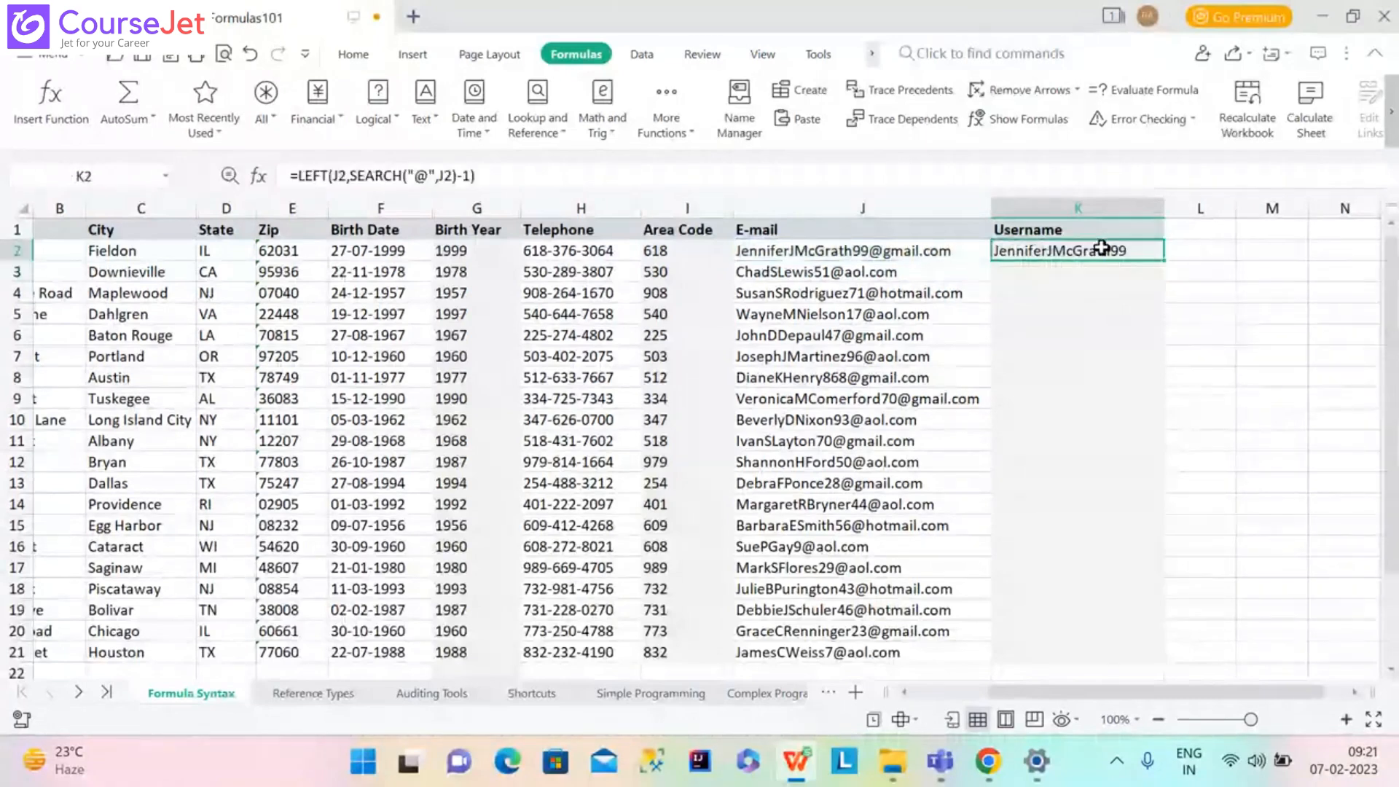
{"action": "double_click", "coordinate": [1163, 260]}
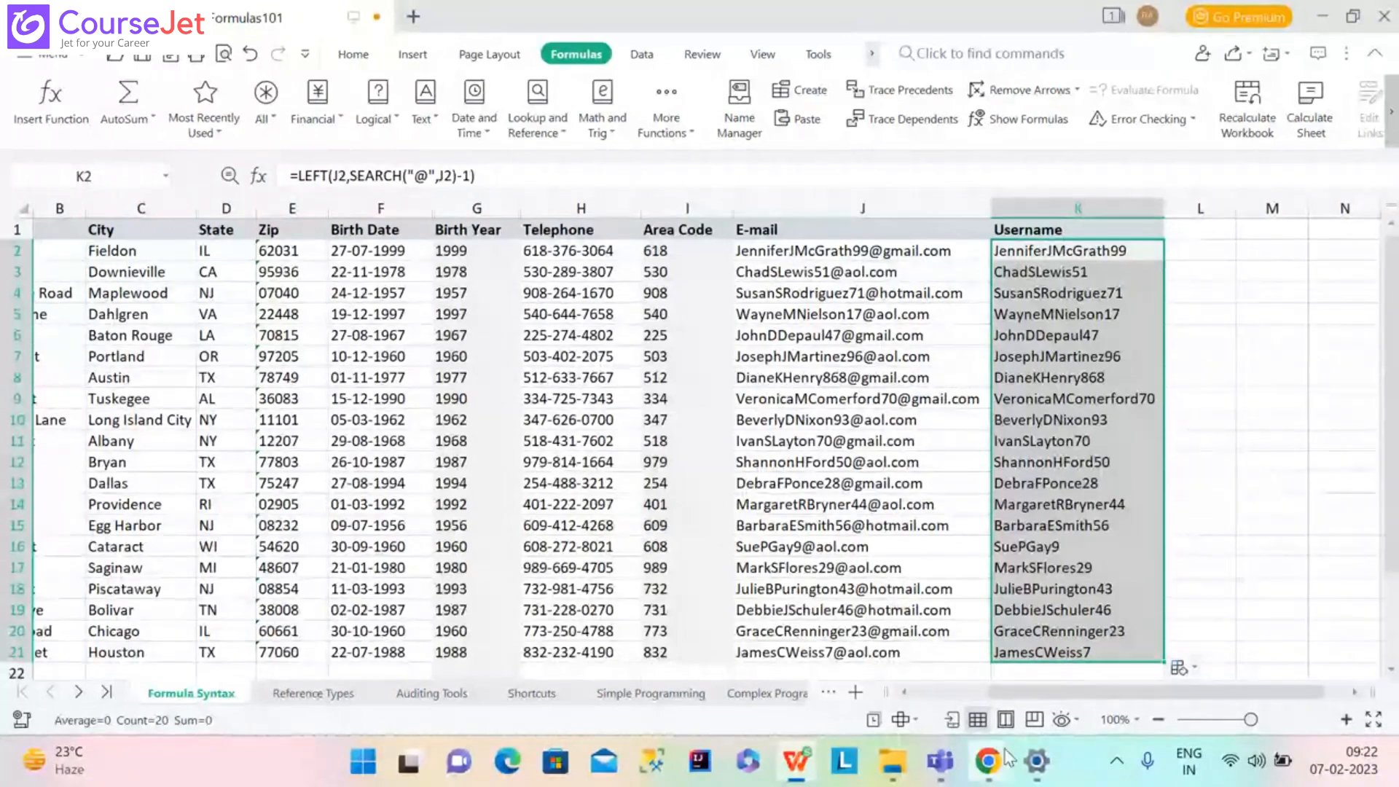
Check the Teachmint class window in Chrome, and switch to Excel_Formulas_&_Functions.pdf in WPS Office.
{"action": "mouse_move", "coordinate": [1008, 757]}
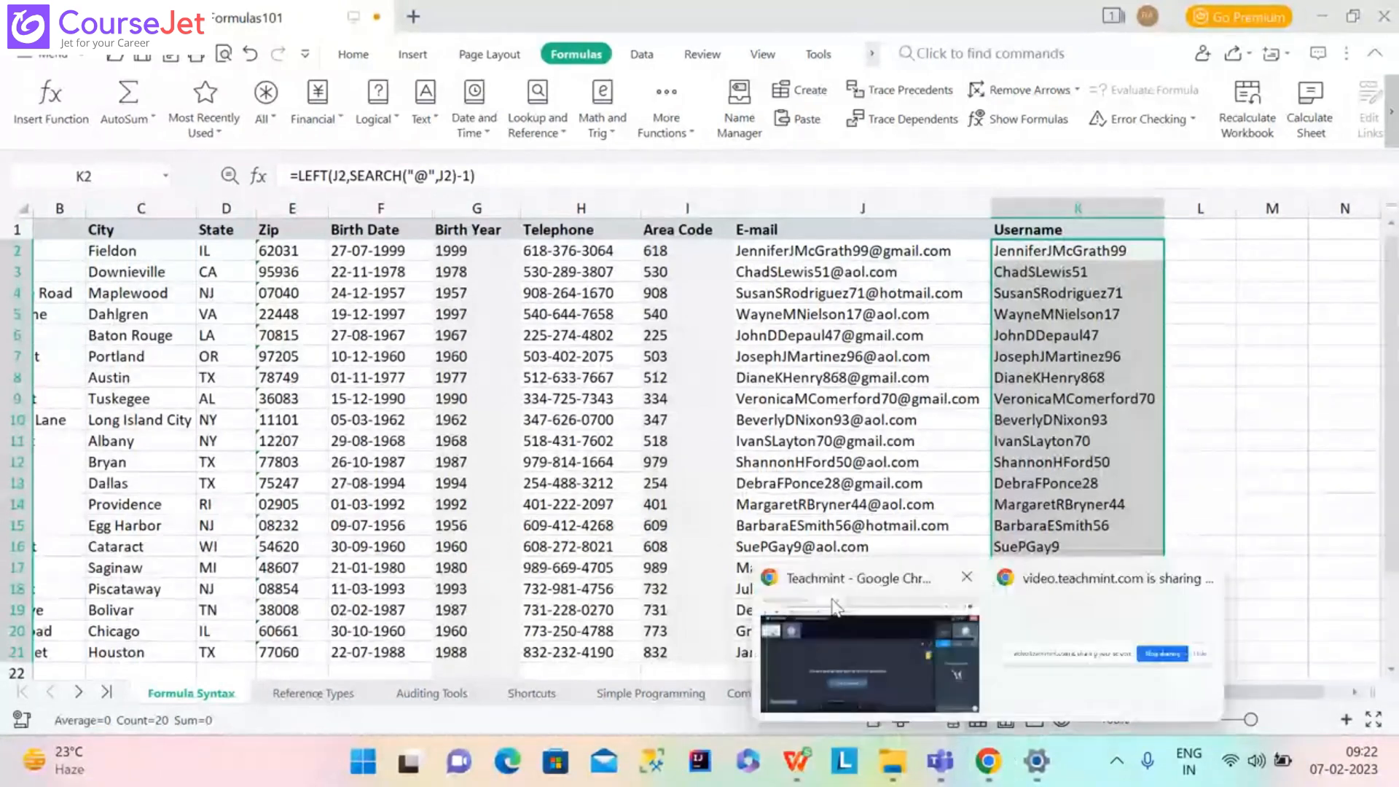
{"action": "left_click", "coordinate": [835, 608]}
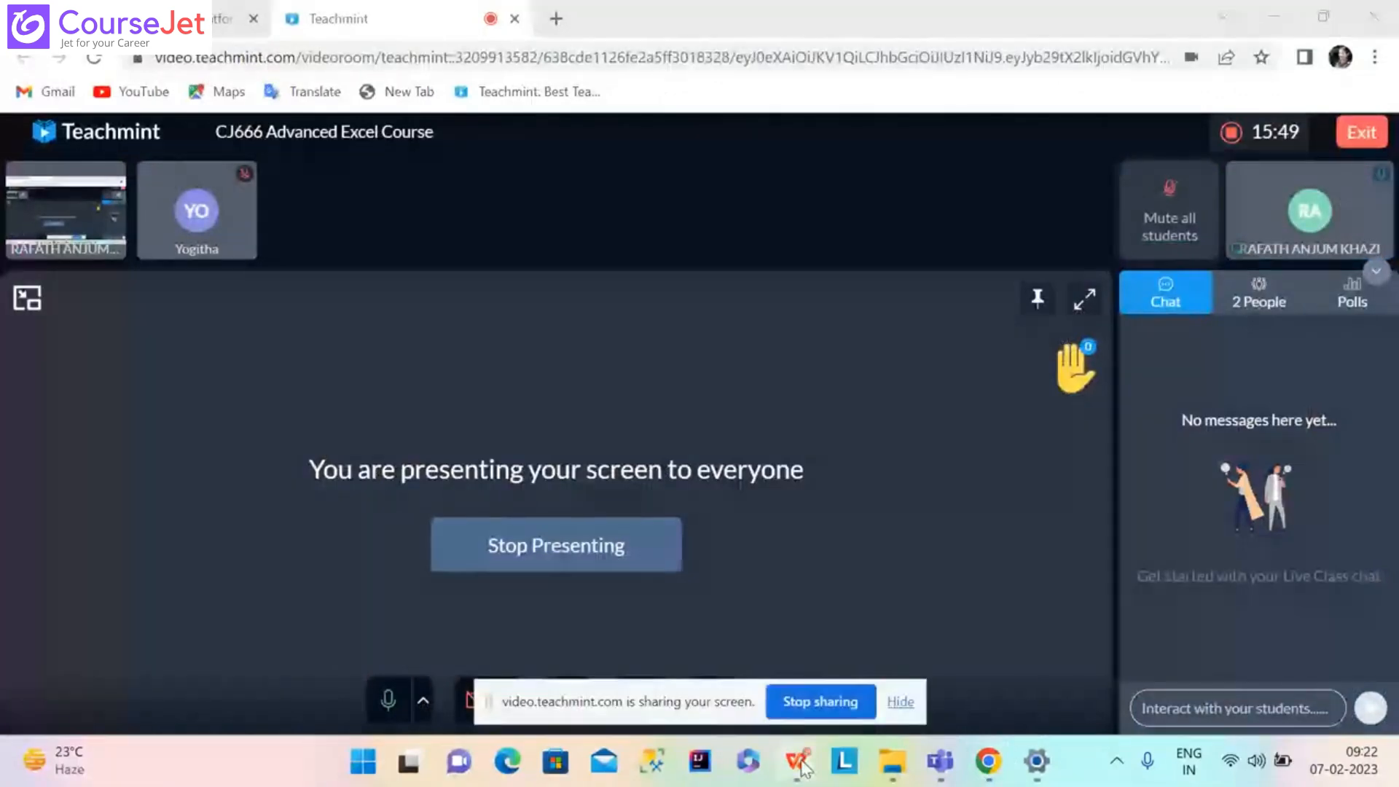
{"action": "mouse_move", "coordinate": [803, 768]}
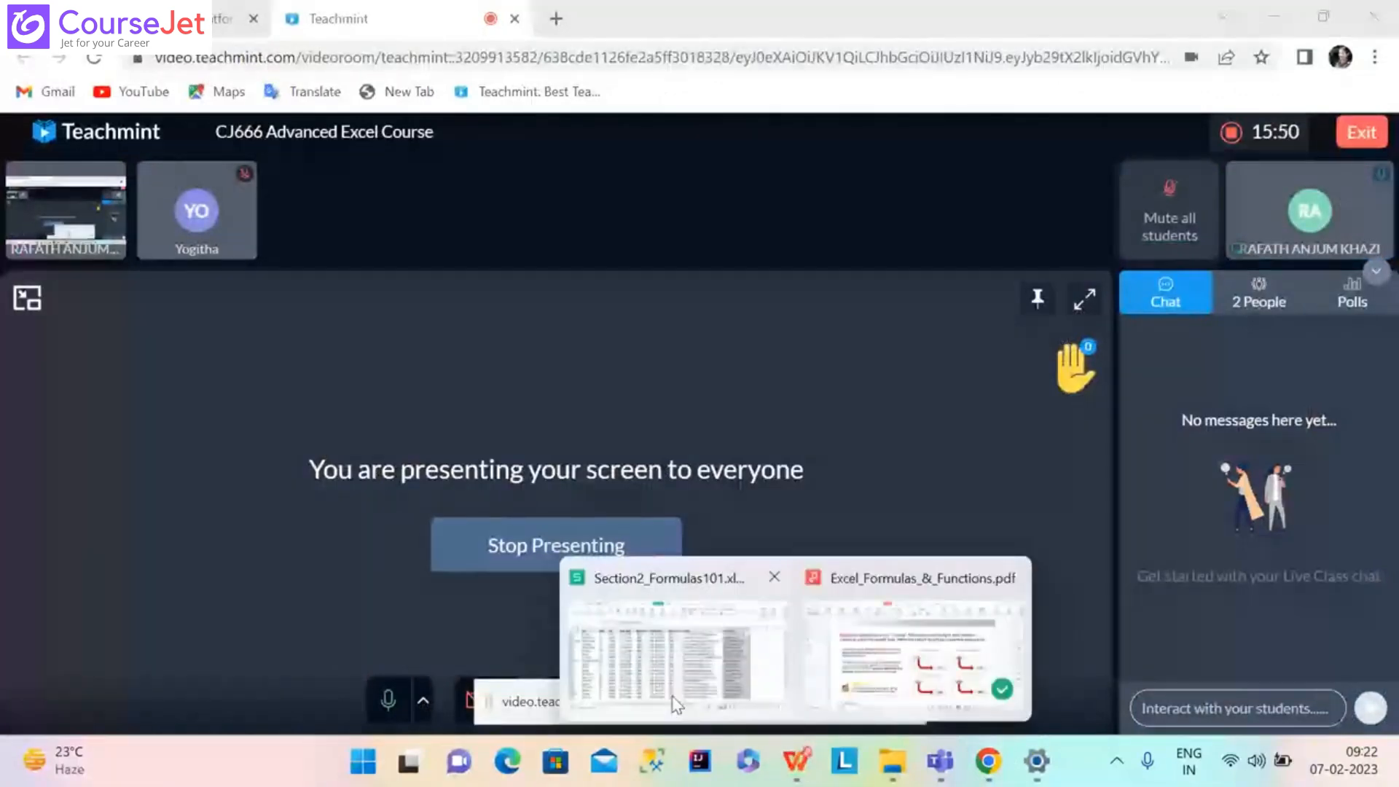
{"action": "left_click", "coordinate": [939, 668]}
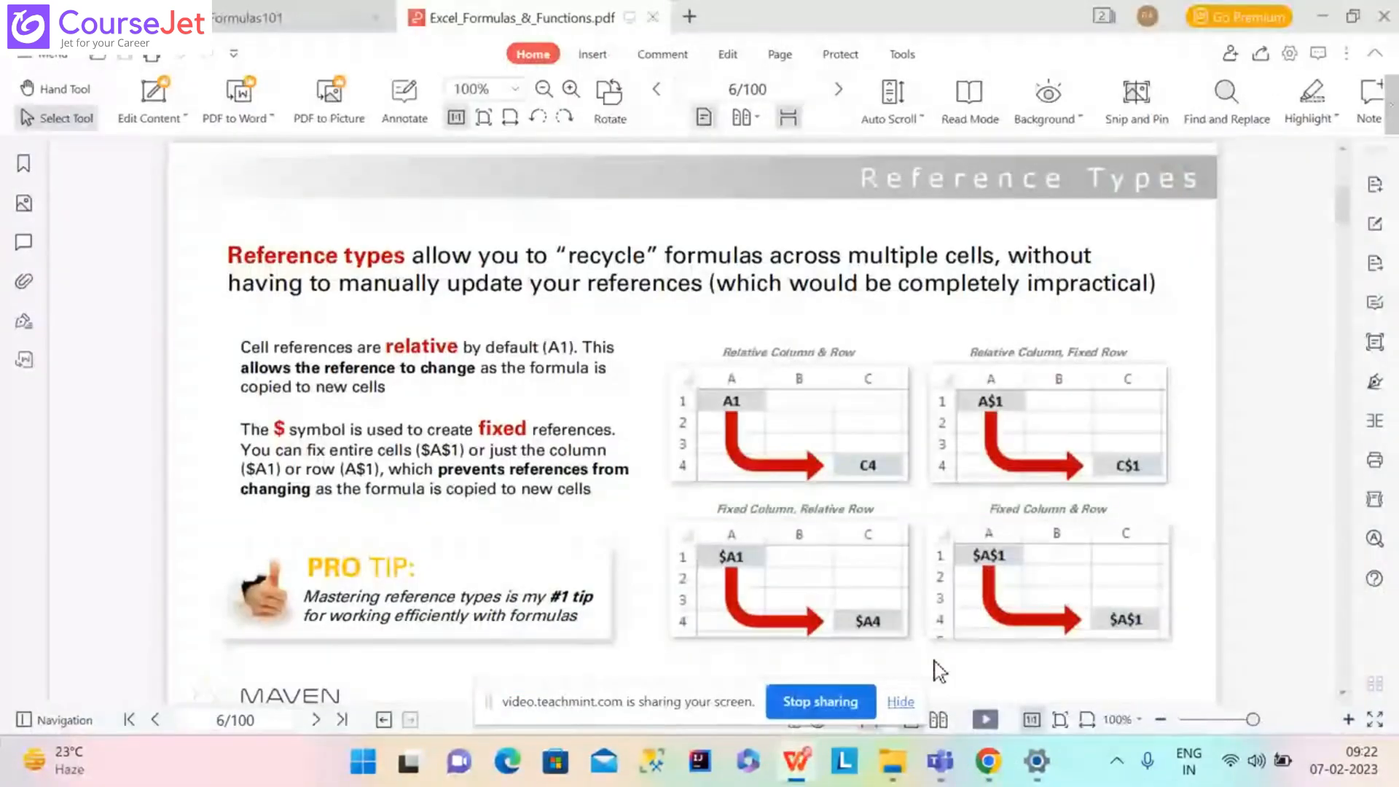
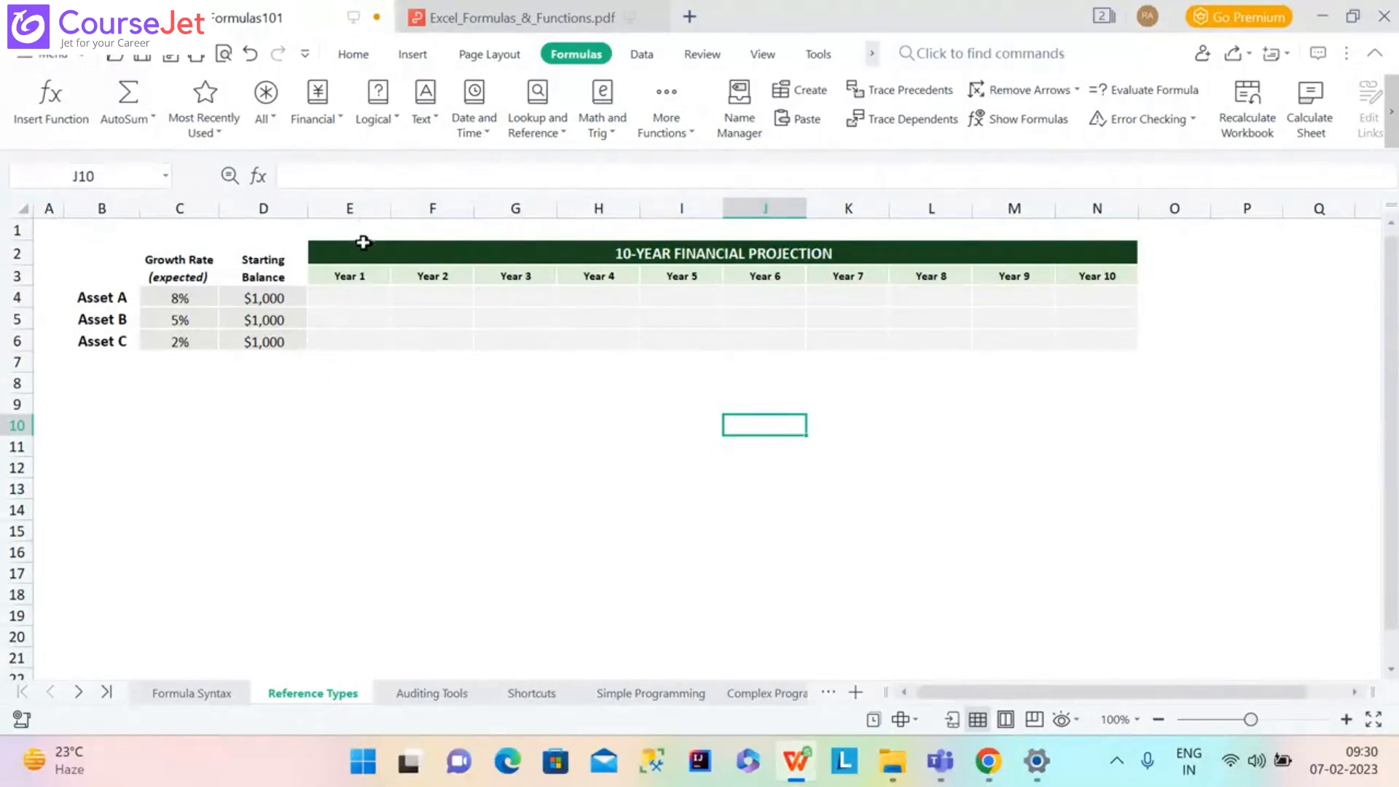
Enter =D4*(1+C4) in E4 to project Asset A's Year 1 balance from its starting balance and growth rate.
{"action": "left_click", "coordinate": [364, 288]}
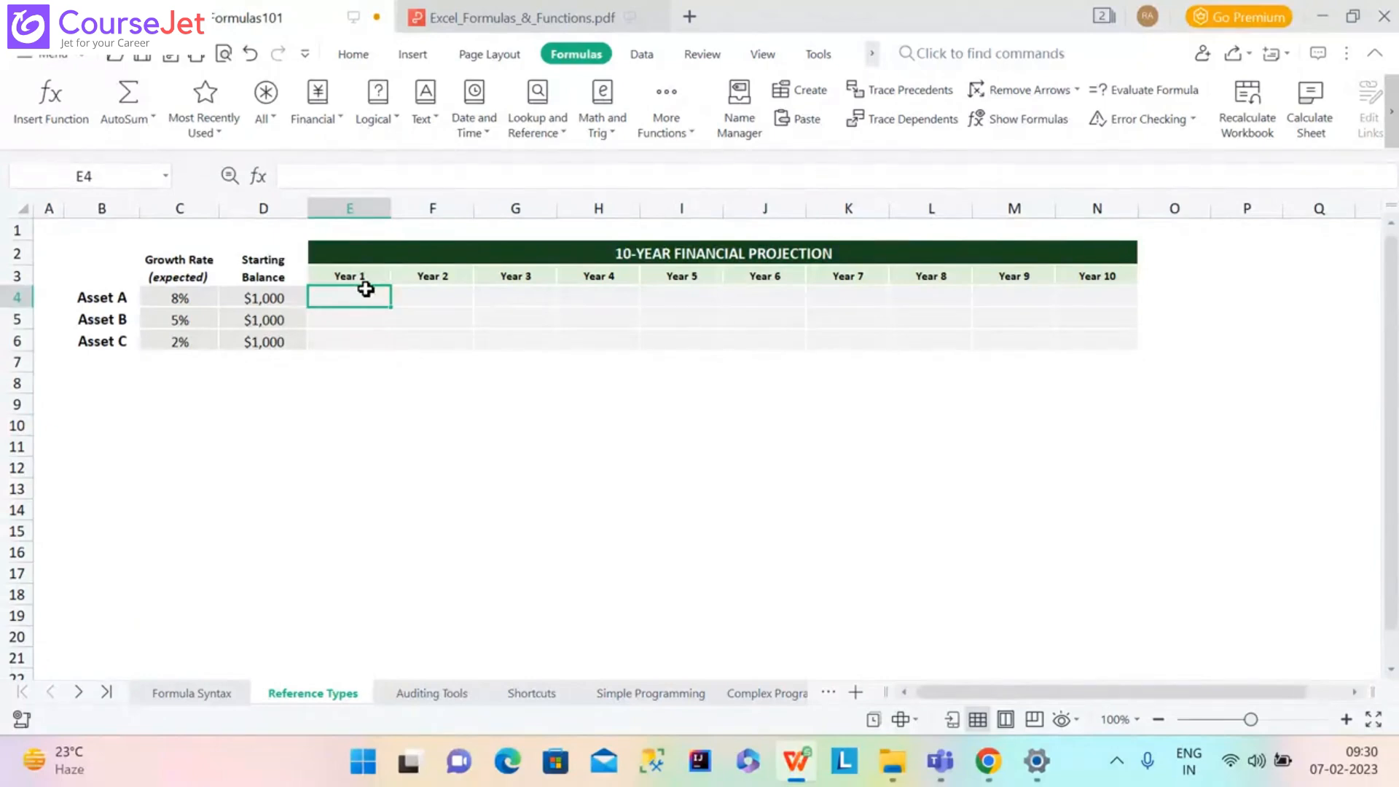
{"action": "type", "text": "="}
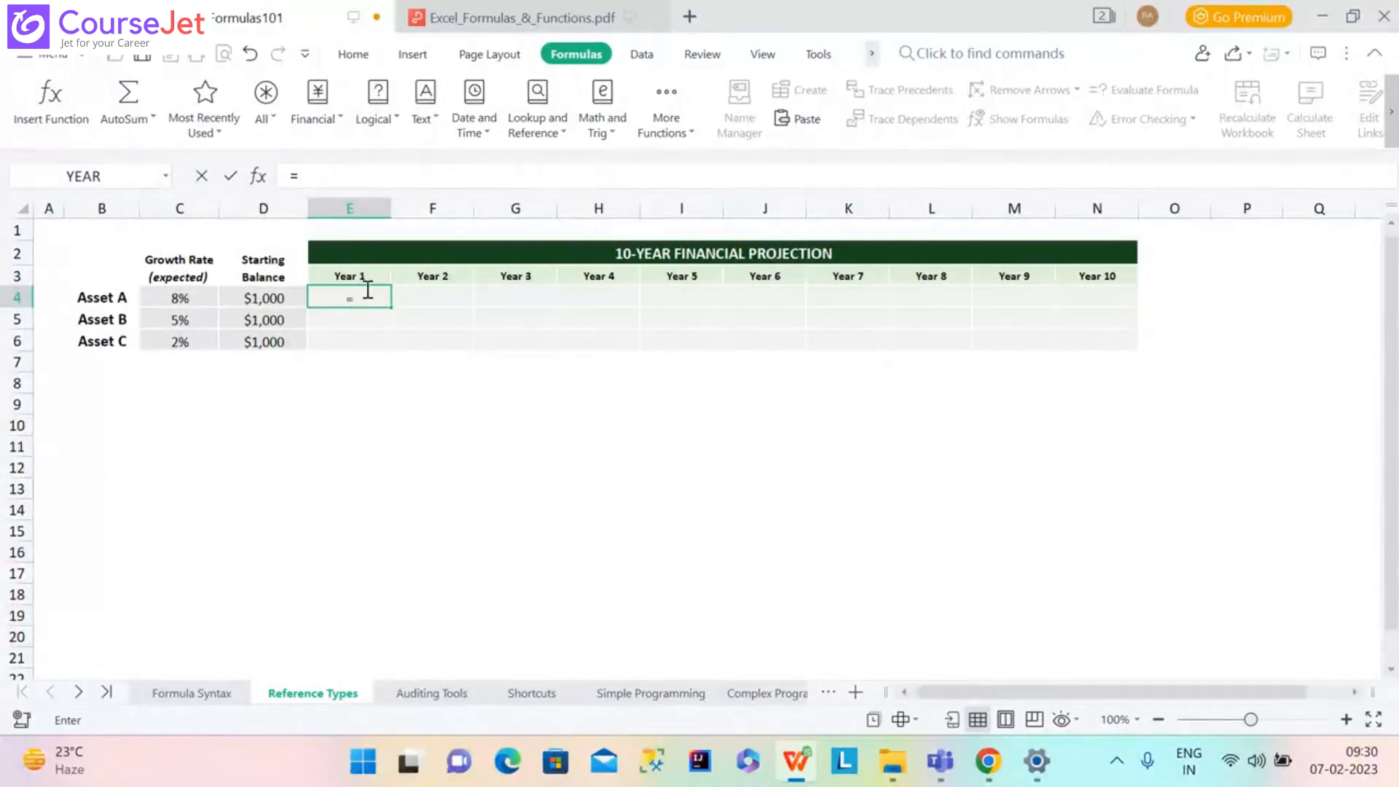
{"action": "left_click", "coordinate": [191, 299]}
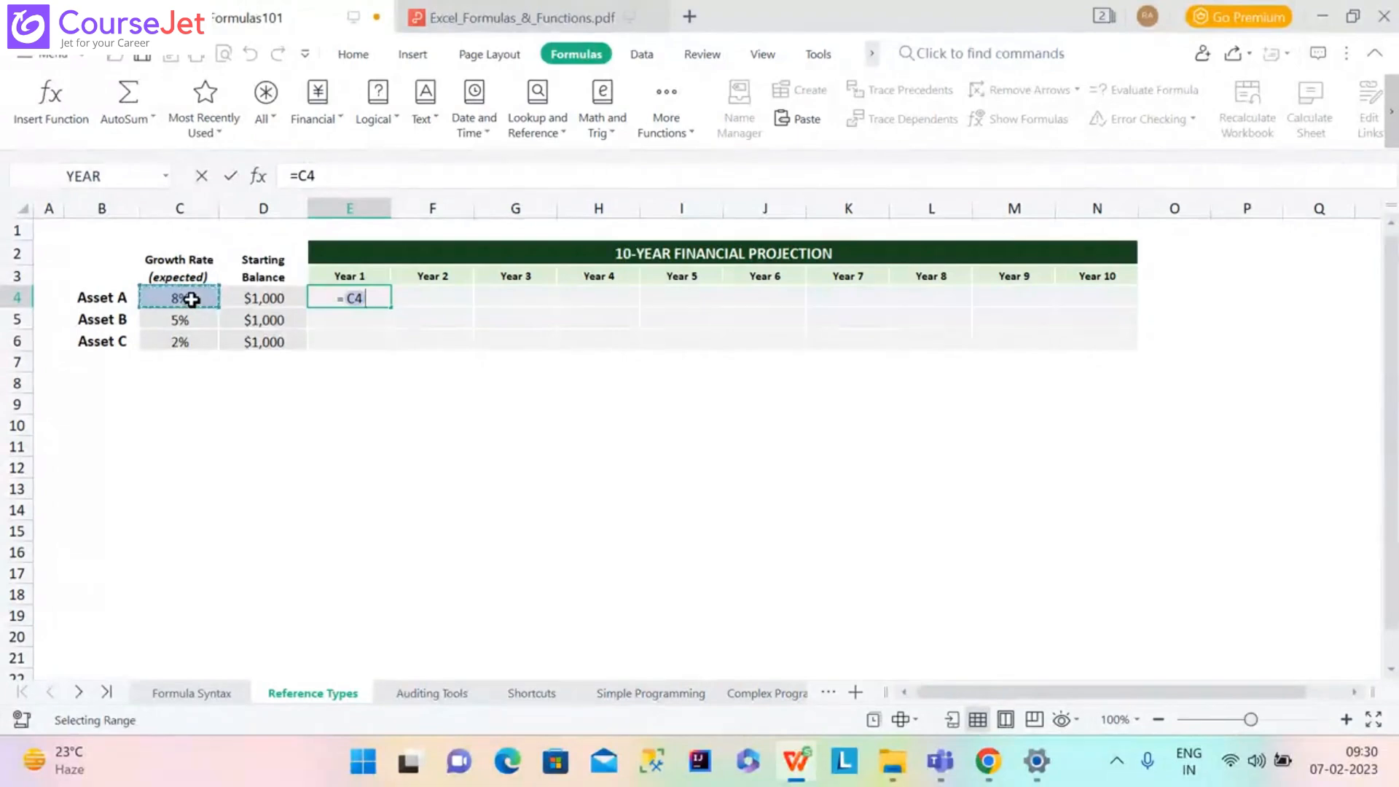
{"action": "key", "text": "BackSpace"}
{"action": "key", "text": "BackSpace"}
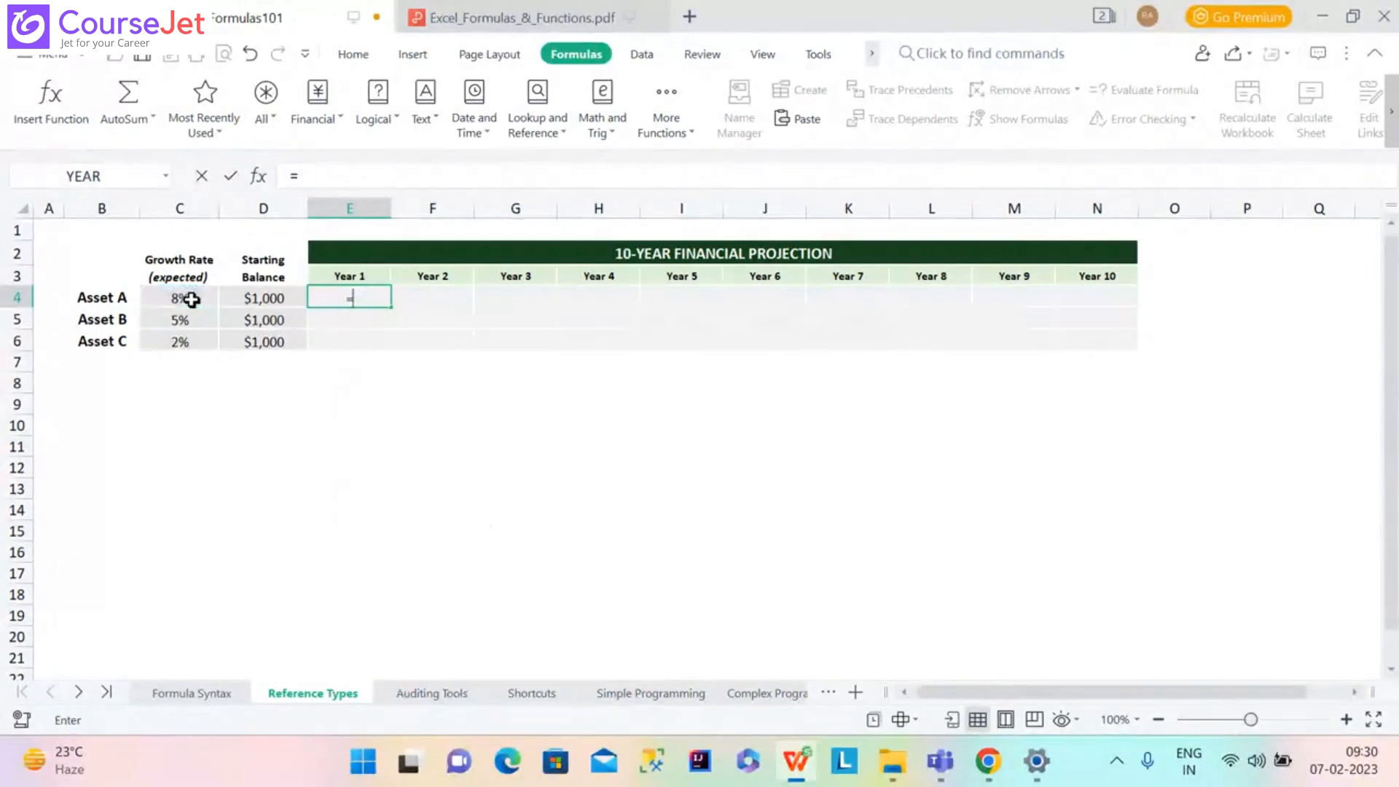
{"action": "left_click", "coordinate": [261, 298]}
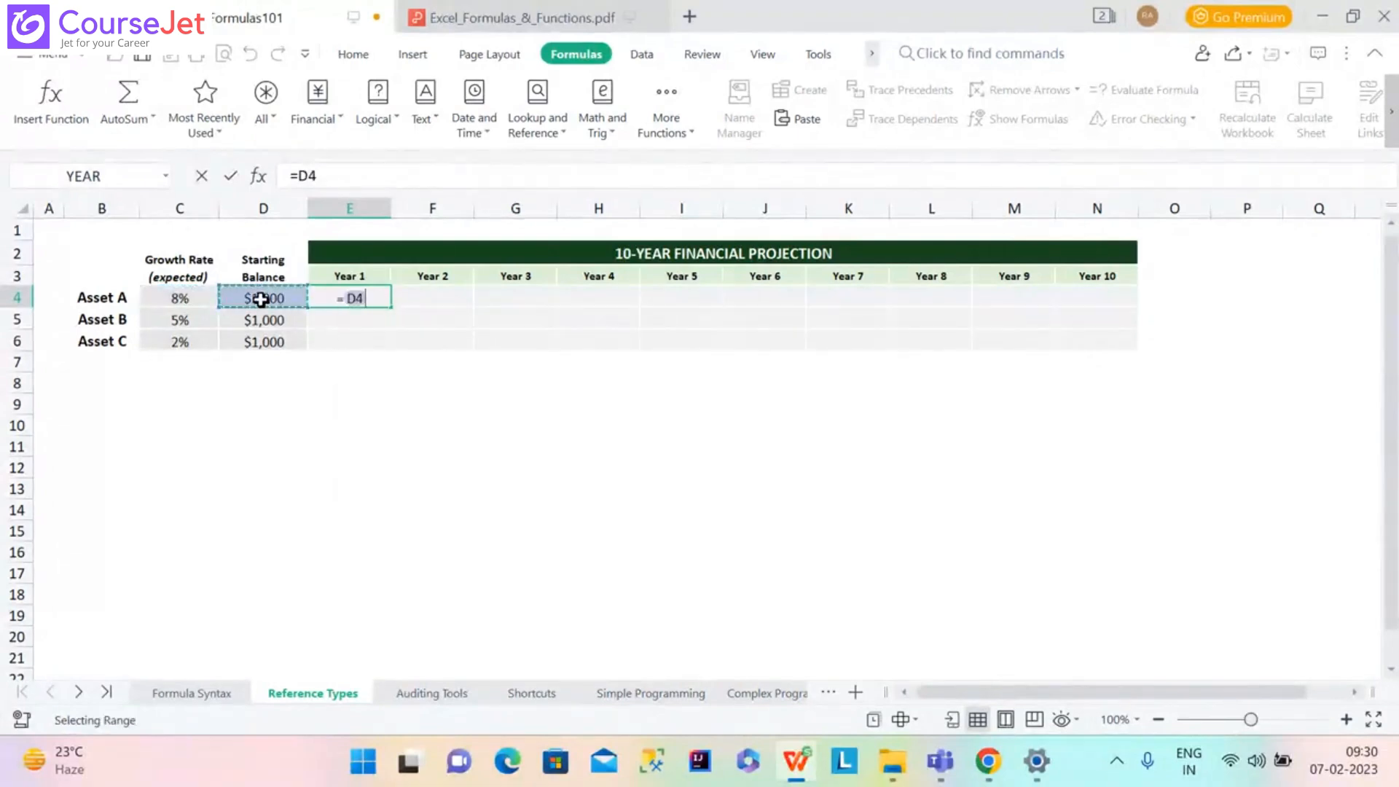
{"action": "type", "text": "*"}
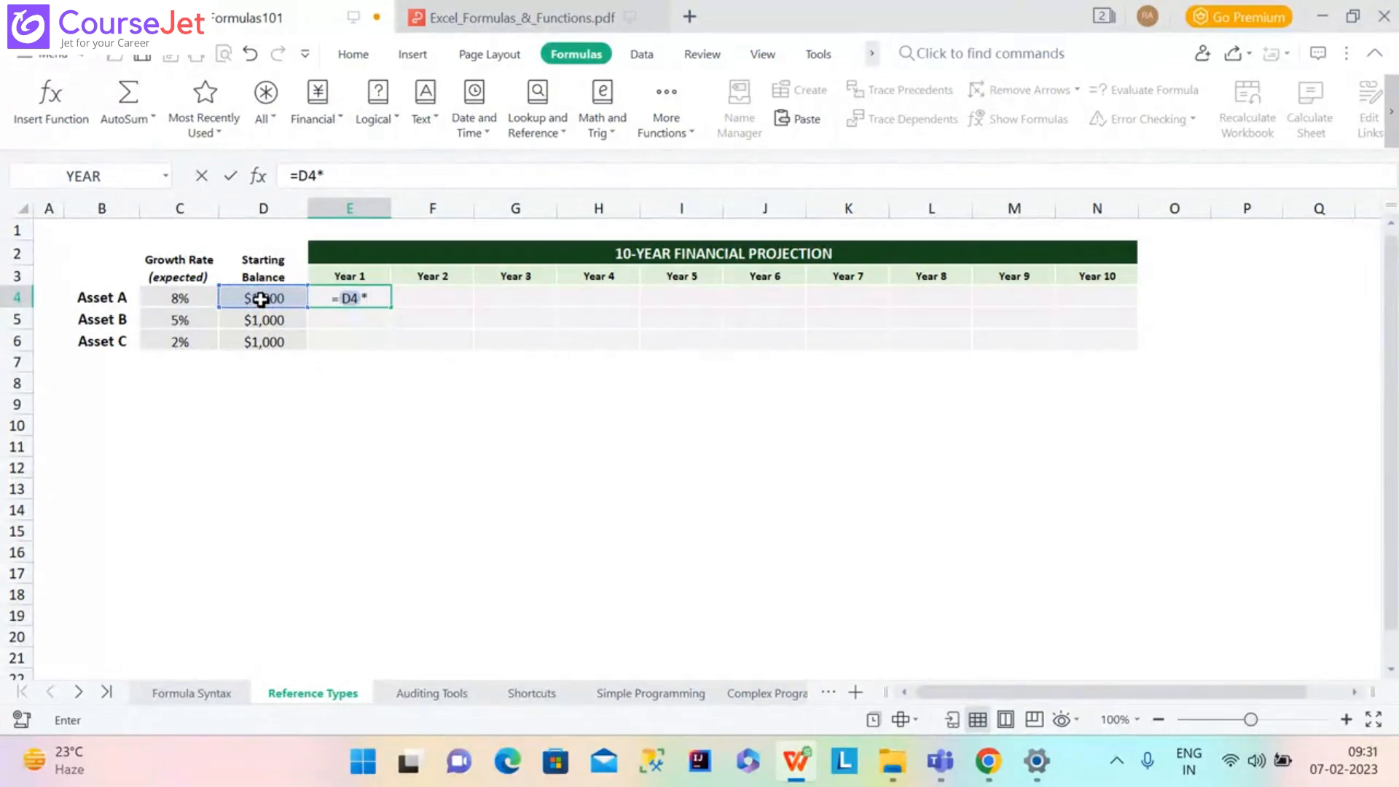
{"action": "type", "text": "(1+"}
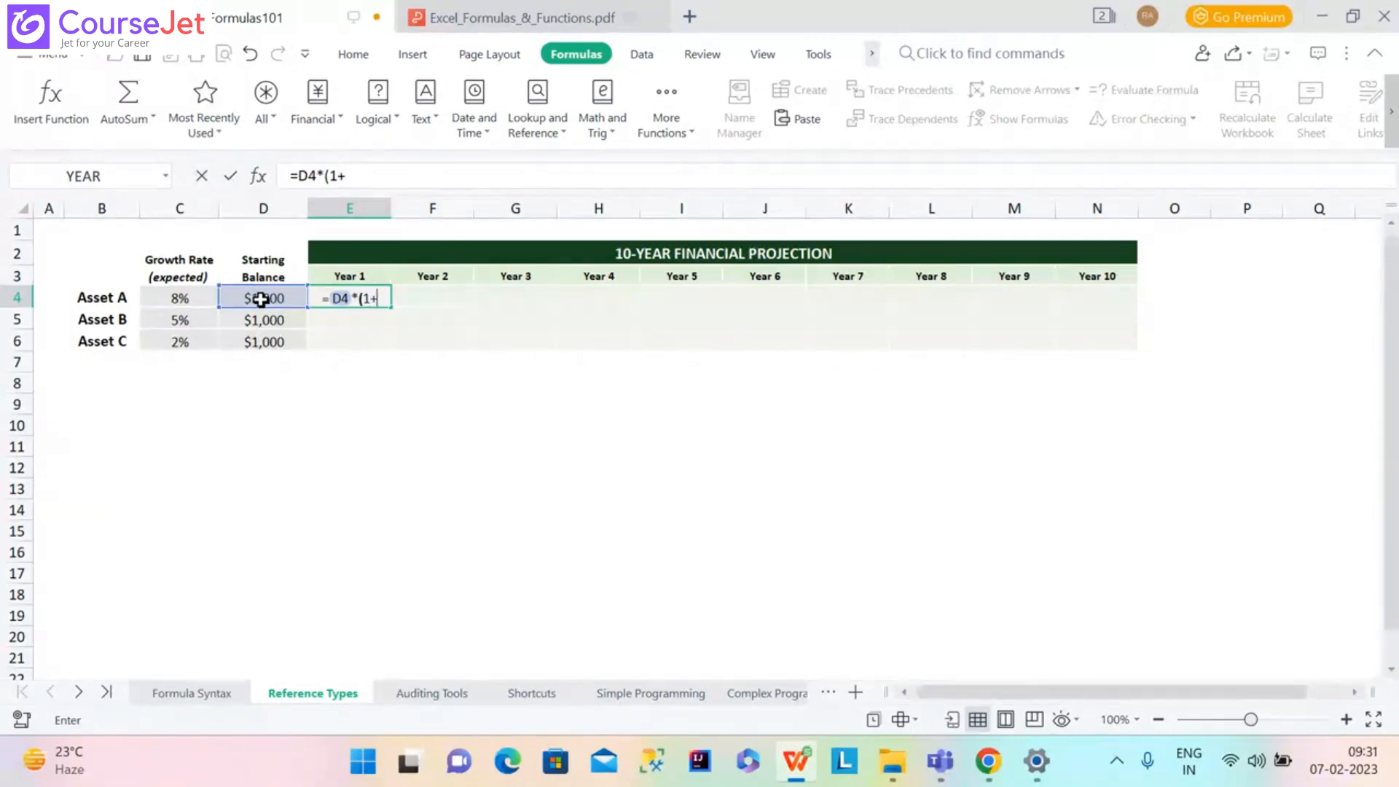
{"action": "left_click", "coordinate": [184, 300]}
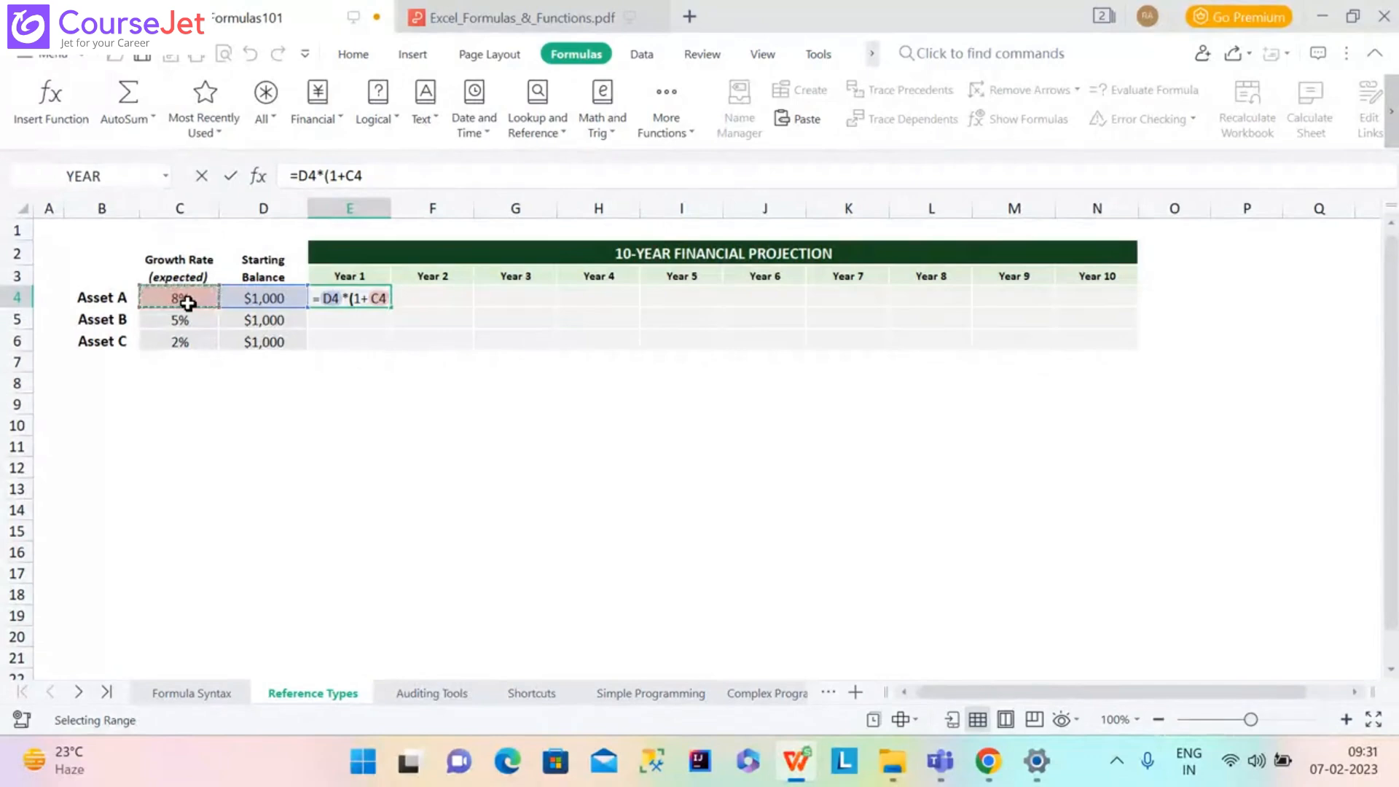
{"action": "type", "text": ")"}
{"action": "key", "text": "Return"}
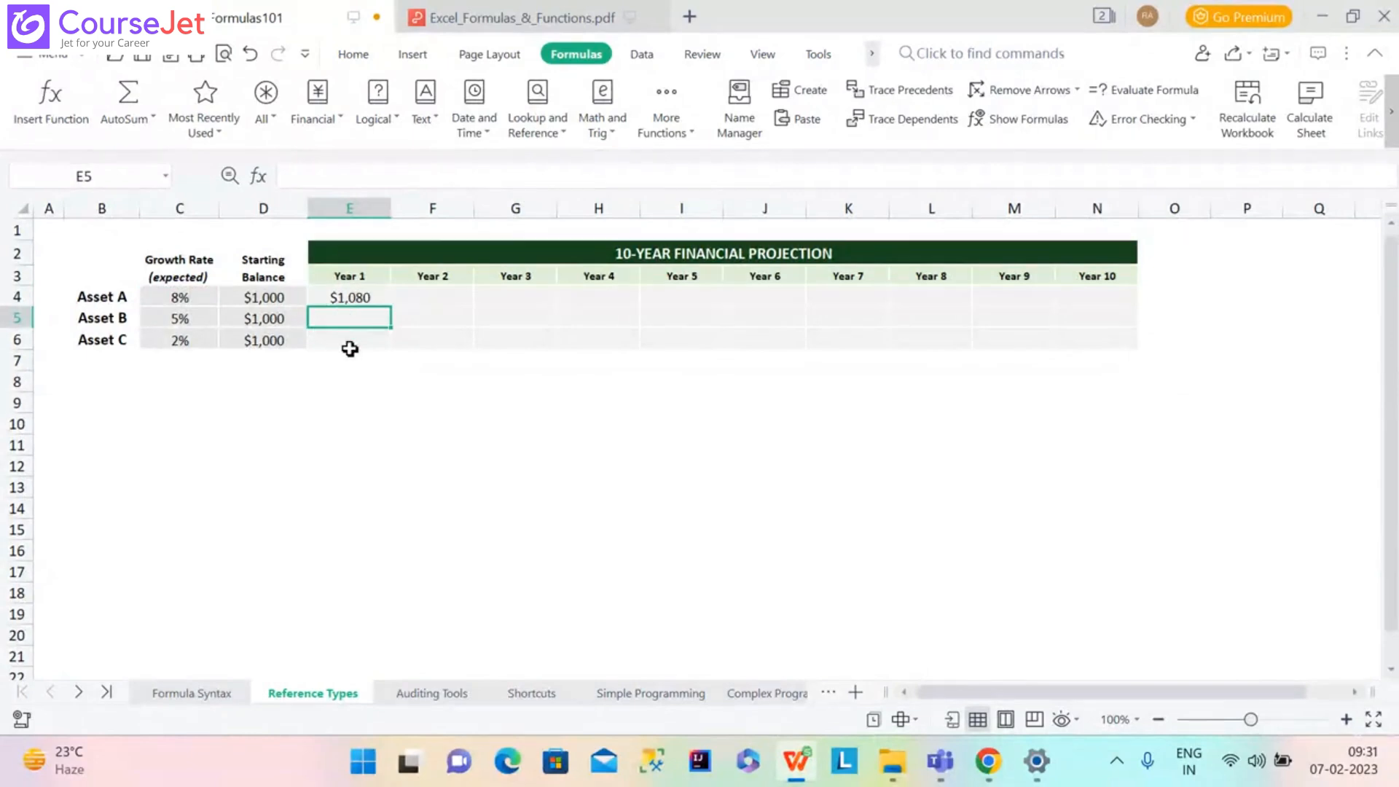
Fill the Year 1 formula from E4 down to E6 for all three assets, and clear the filled range.
{"action": "left_click", "coordinate": [354, 302]}
{"action": "double_click", "coordinate": [390, 307]}
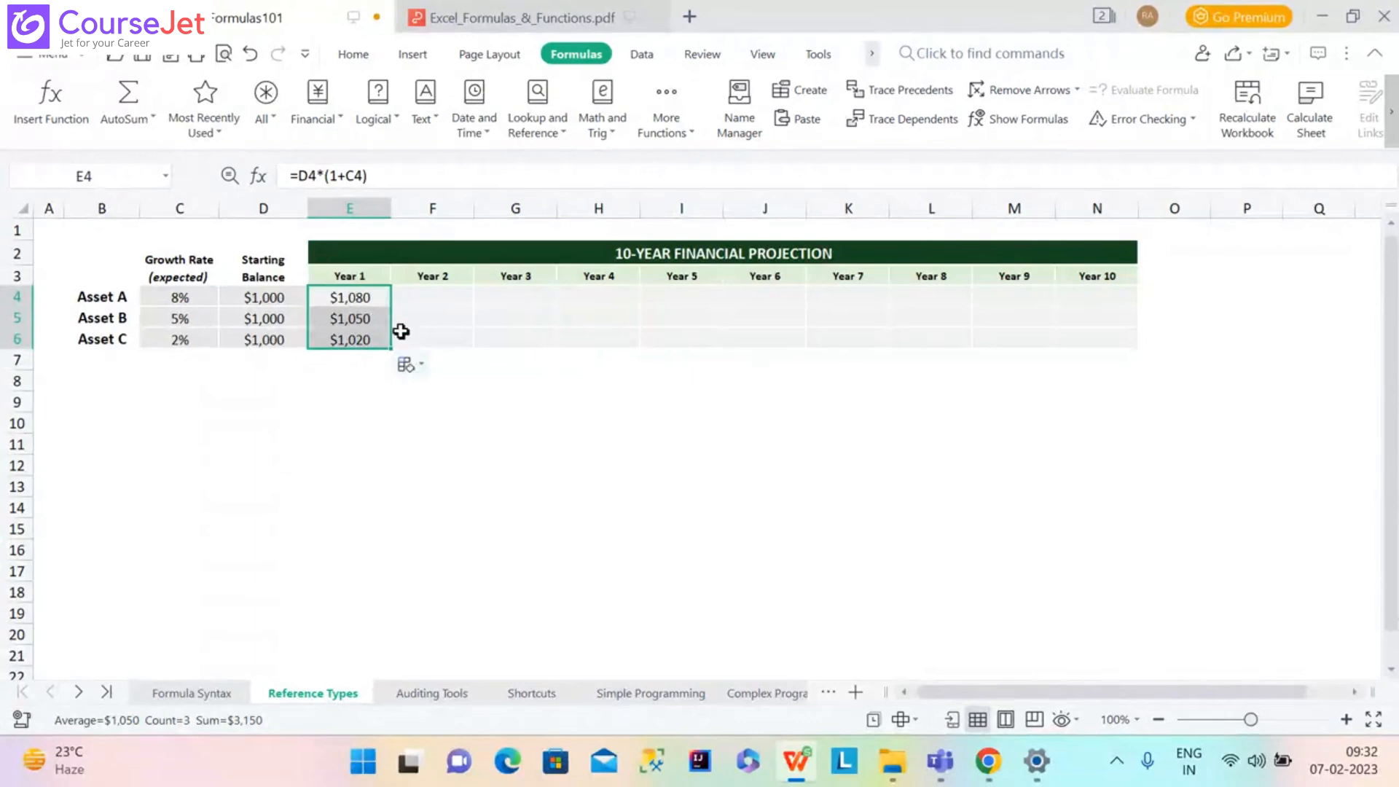
{"action": "key", "text": "Delete"}
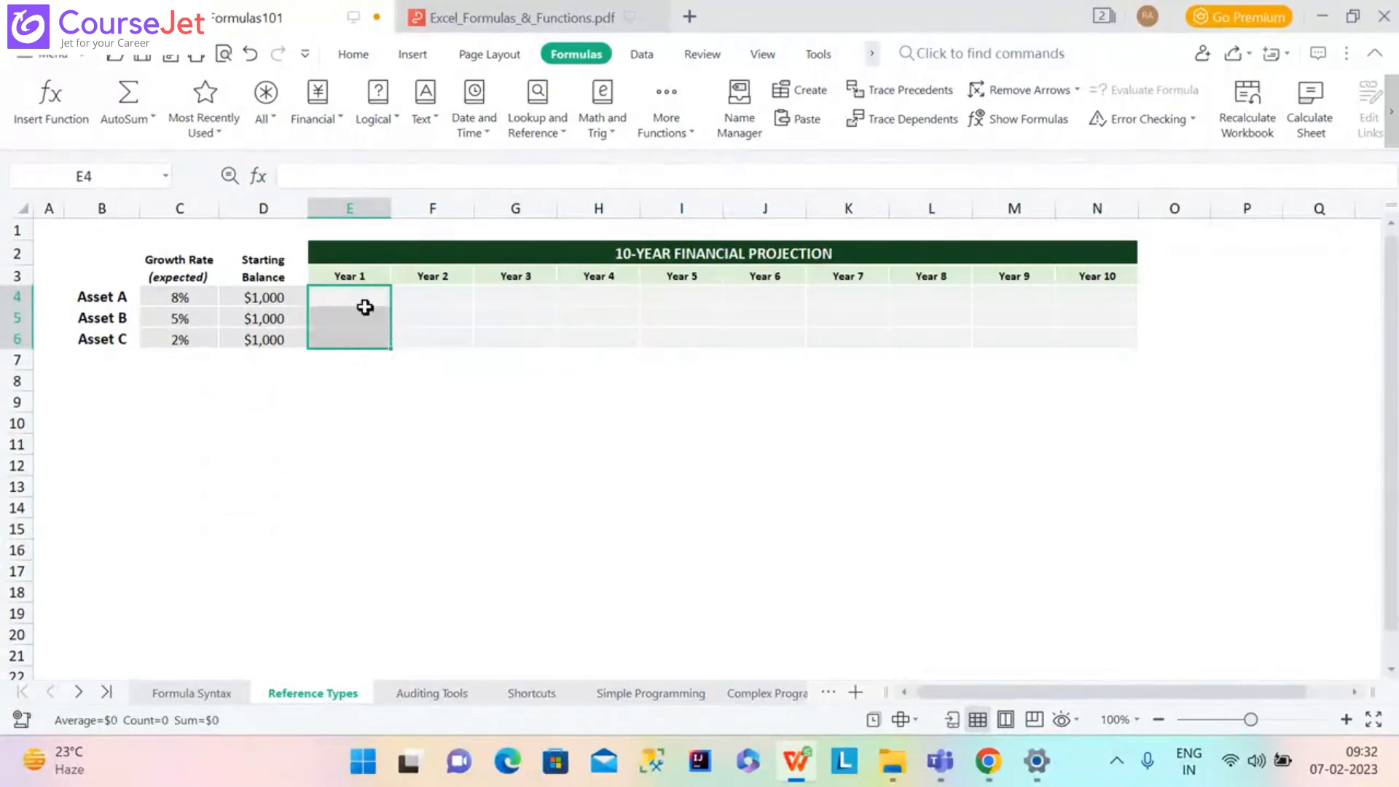
Enter =D4*(C4+1) in E4 for Asset A's Year 1 balance, and fill it across to N4 for Year 10.
{"action": "left_click", "coordinate": [363, 300]}
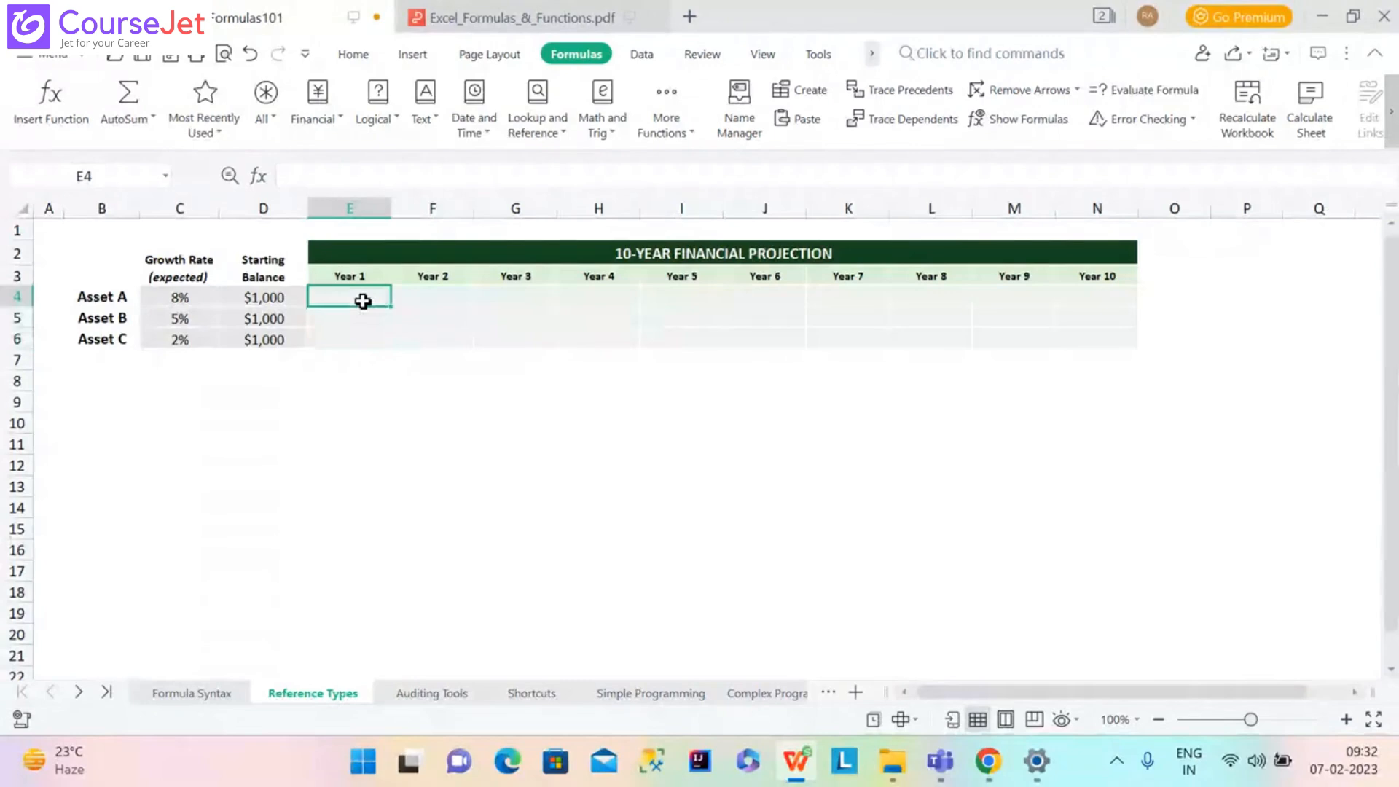
{"action": "type", "text": "="}
{"action": "left_click", "coordinate": [266, 298]}
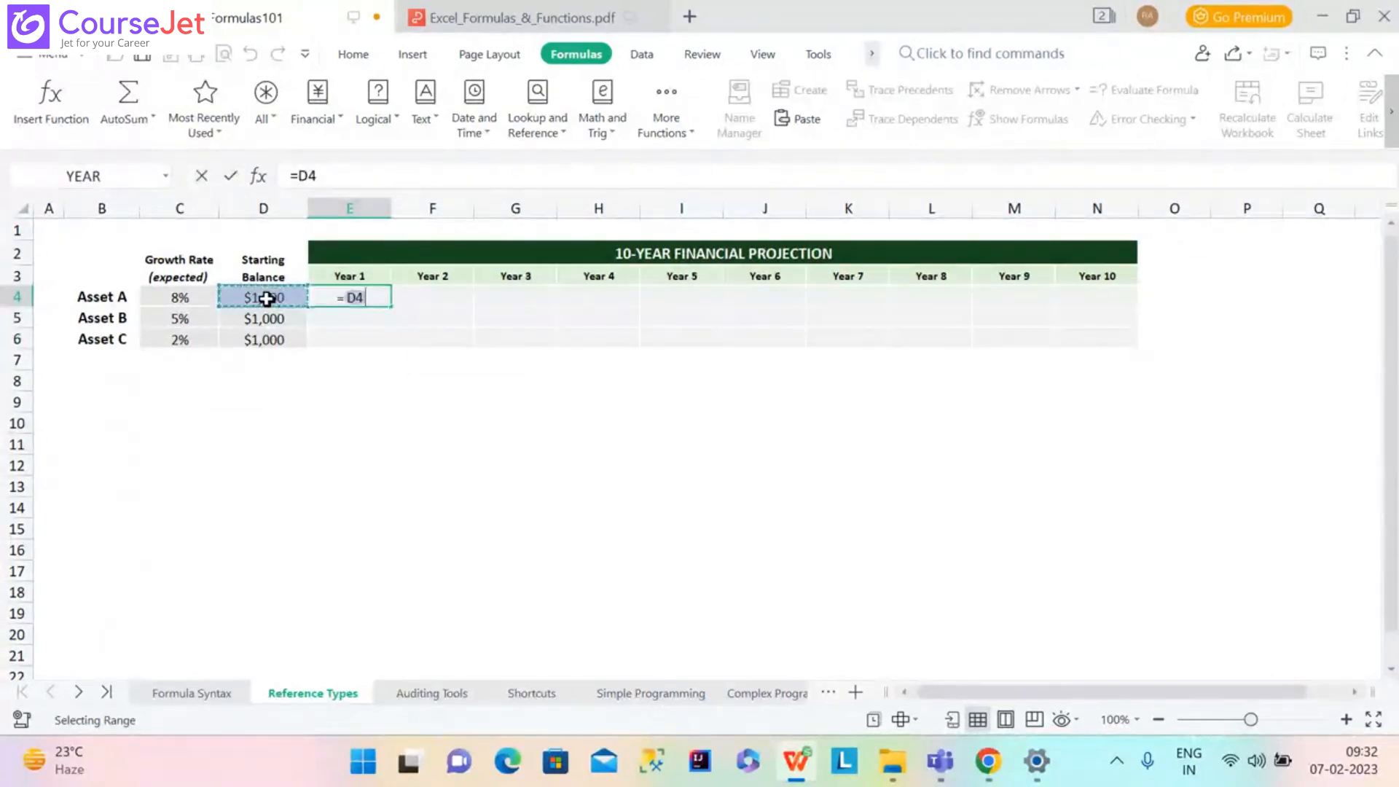
{"action": "type", "text": "*("}
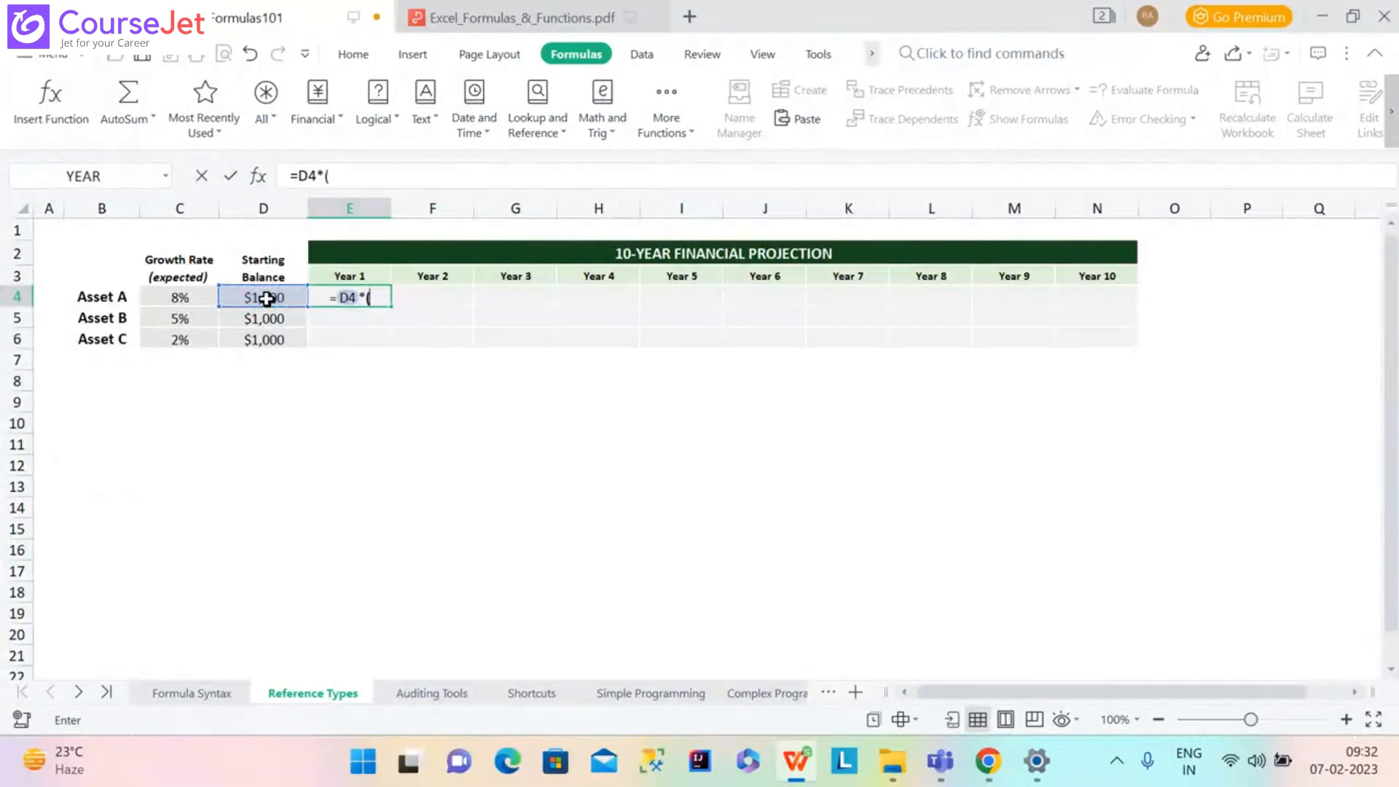
{"action": "left_click", "coordinate": [190, 295]}
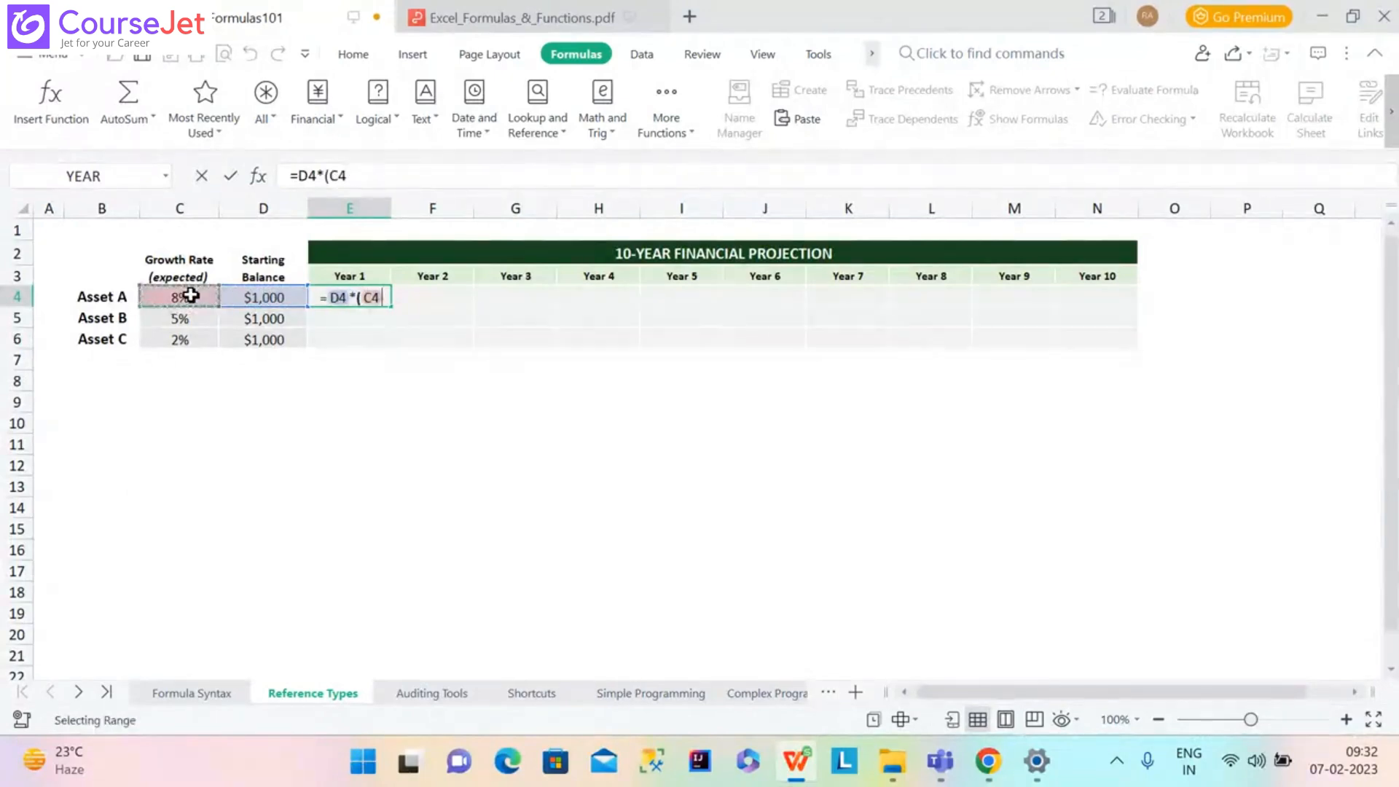
{"action": "type", "text": "+1"}
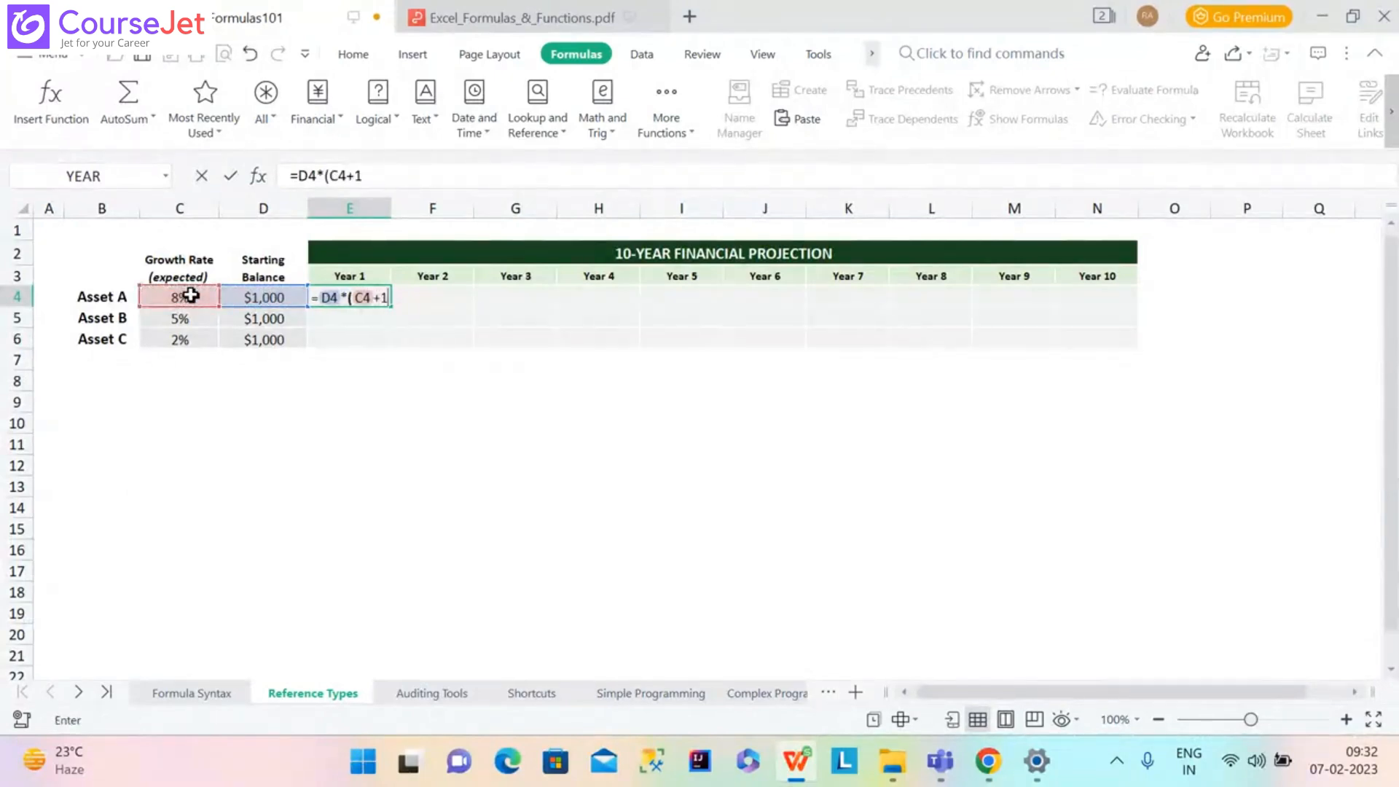
{"action": "type", "text": ")"}
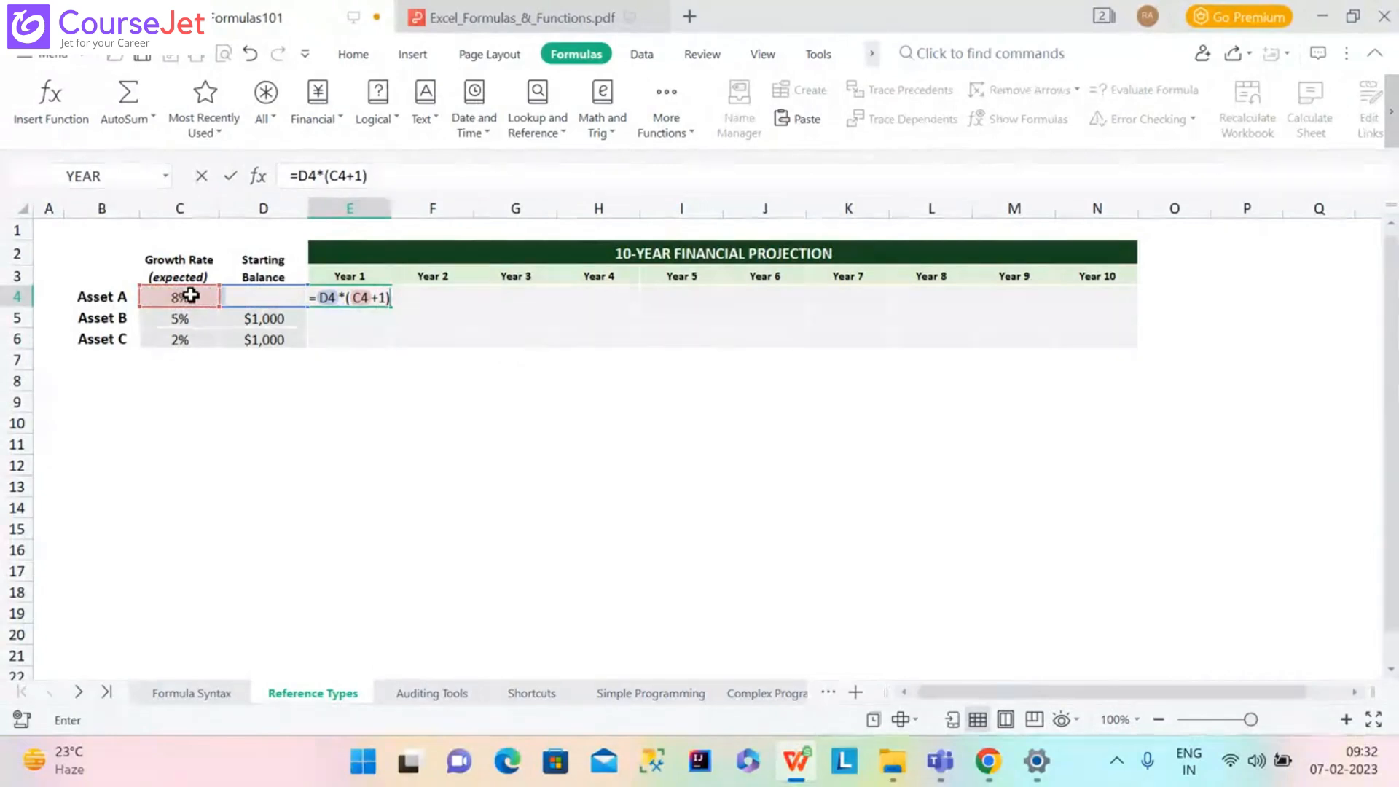
{"action": "key", "text": "Return"}
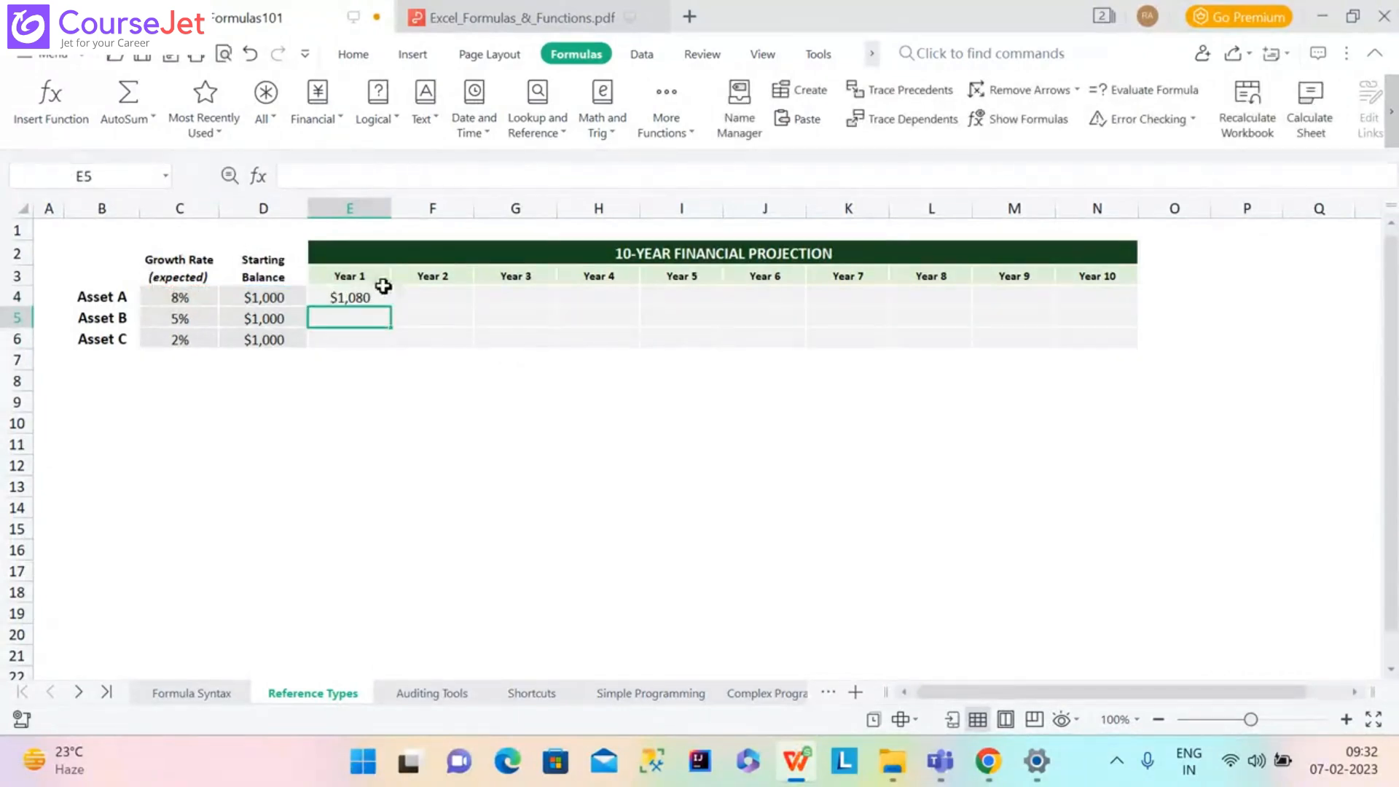
{"action": "left_click", "coordinate": [382, 294]}
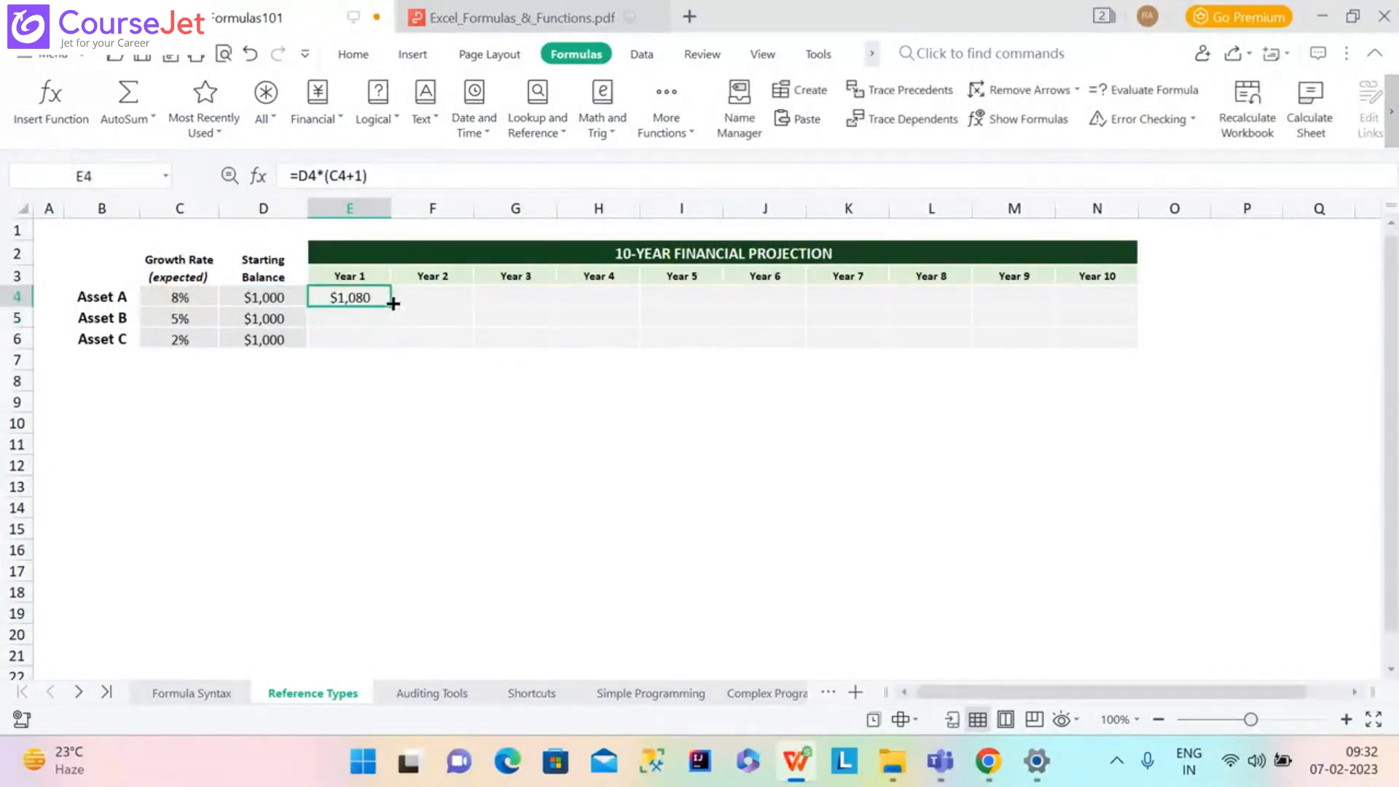
{"action": "left_click_drag", "start_coordinate": [392, 304], "coordinate": [1111, 282]}
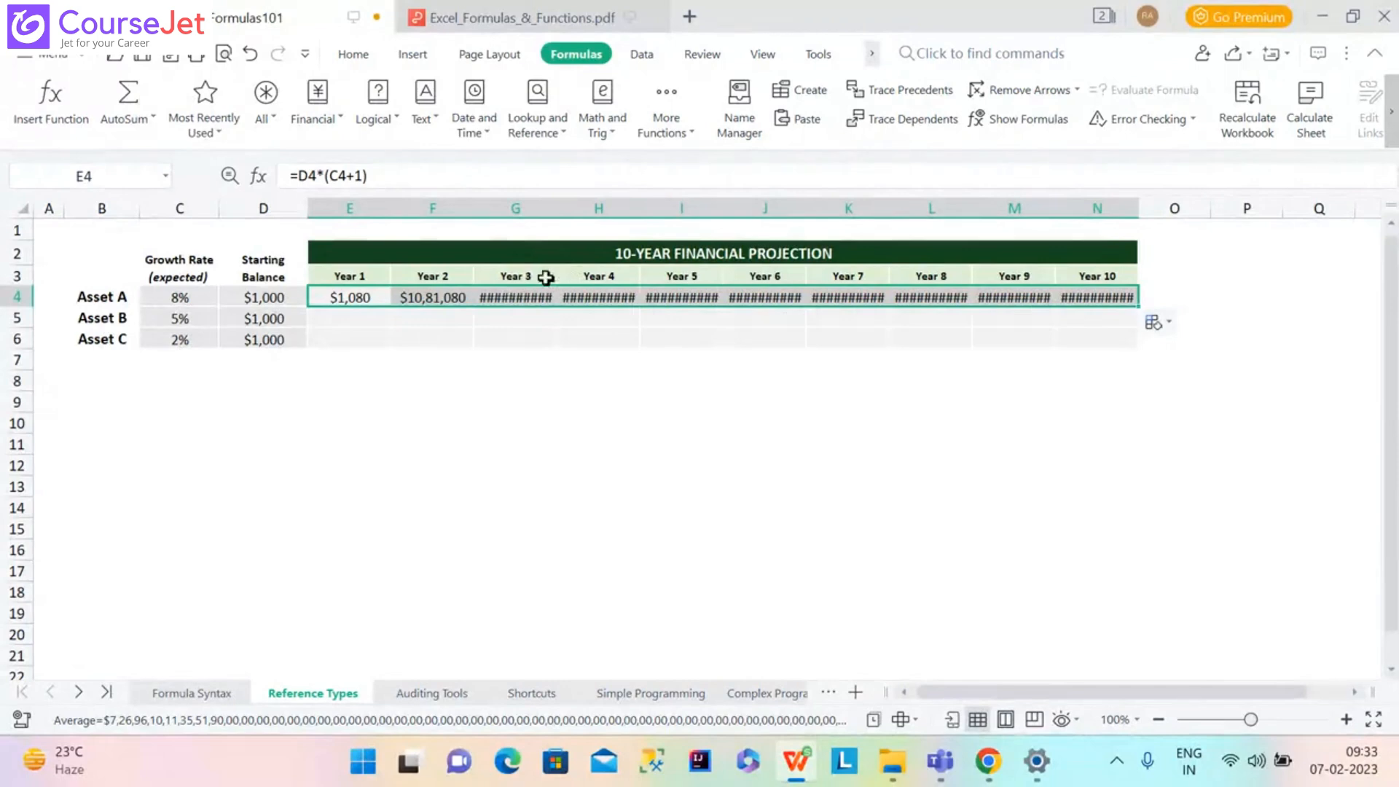
Auto-fit the widths of the Year 3 and Year 4 columns, G and H, to their contents.
{"action": "key", "text": "Up"}
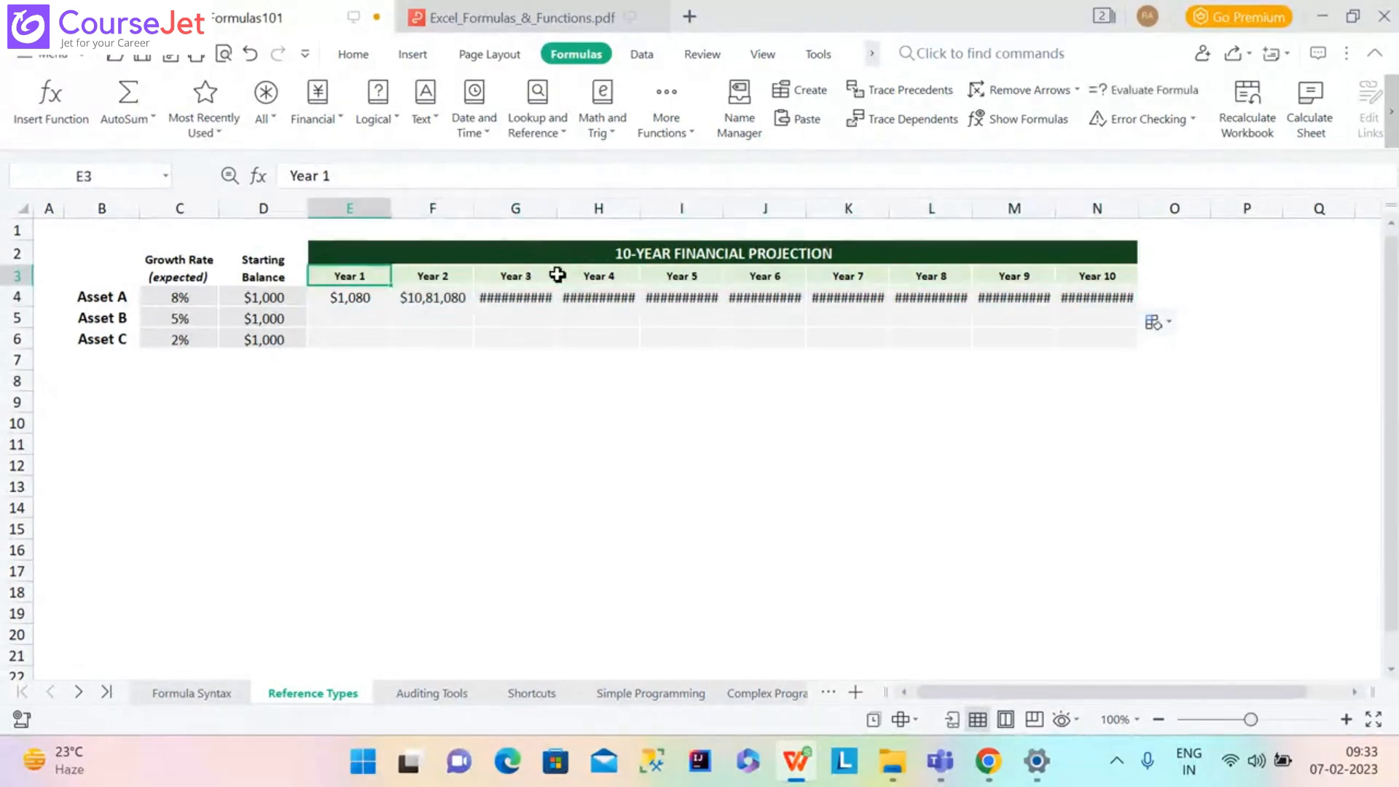
{"action": "double_click", "coordinate": [557, 208]}
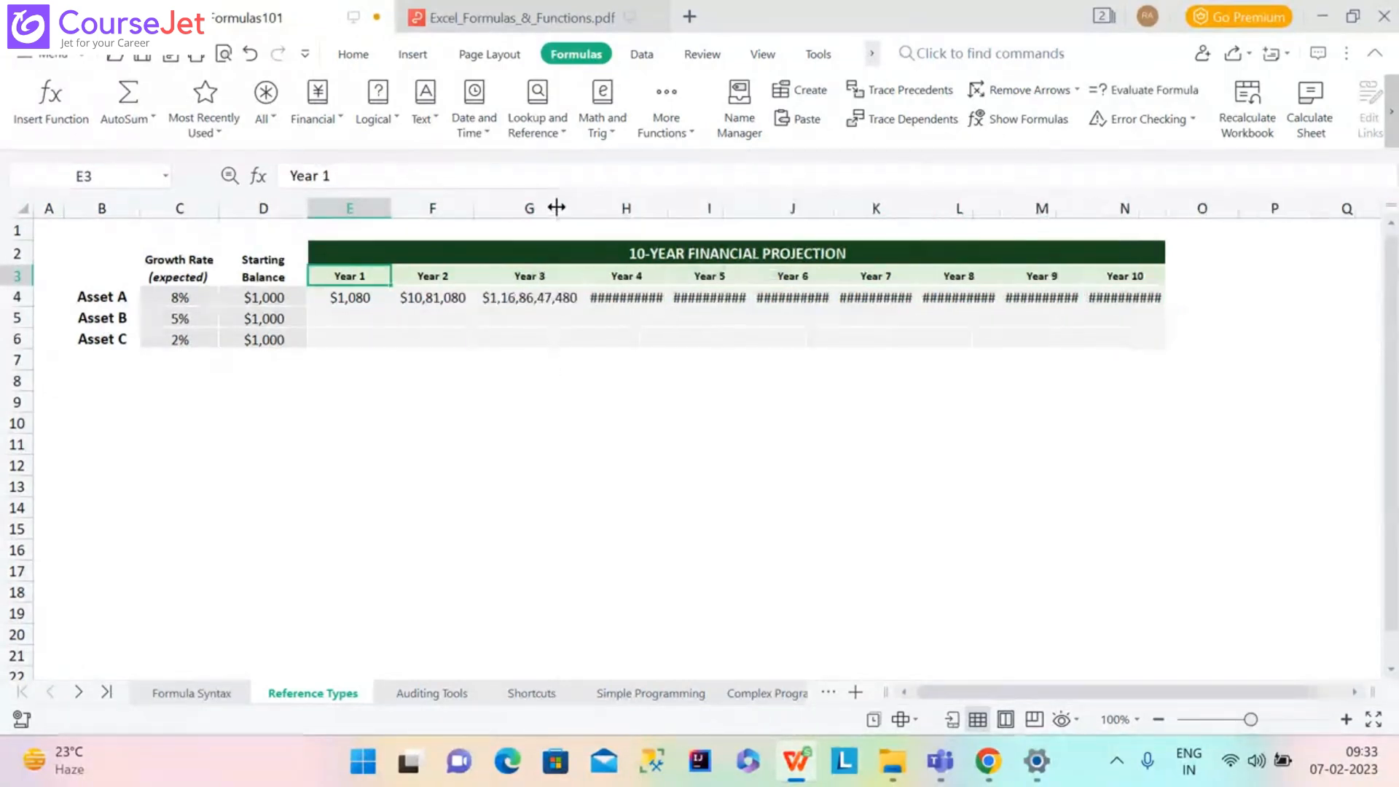
{"action": "double_click", "coordinate": [667, 208]}
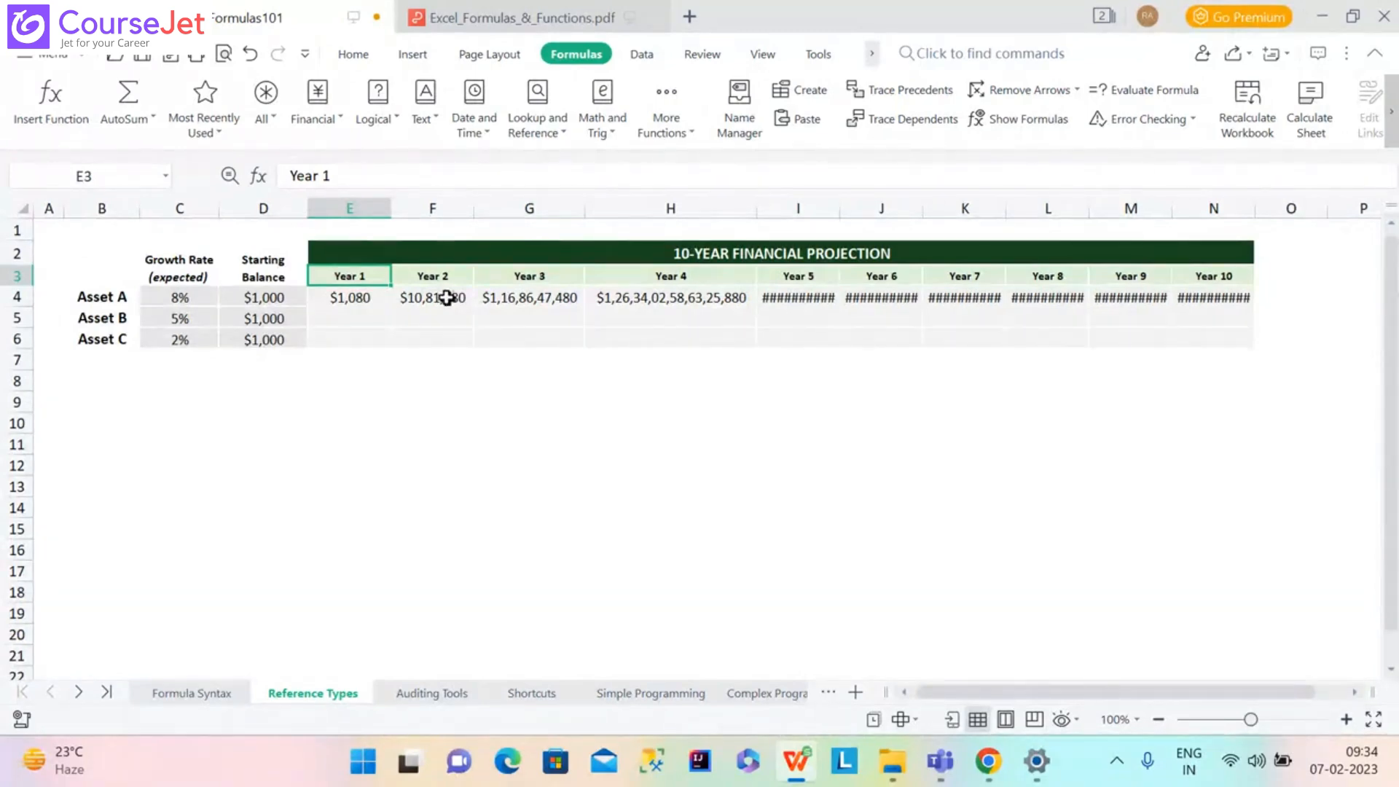
Open Asset A's Year 1 formula in E4 to examine its cell references.
{"action": "double_click", "coordinate": [349, 297]}
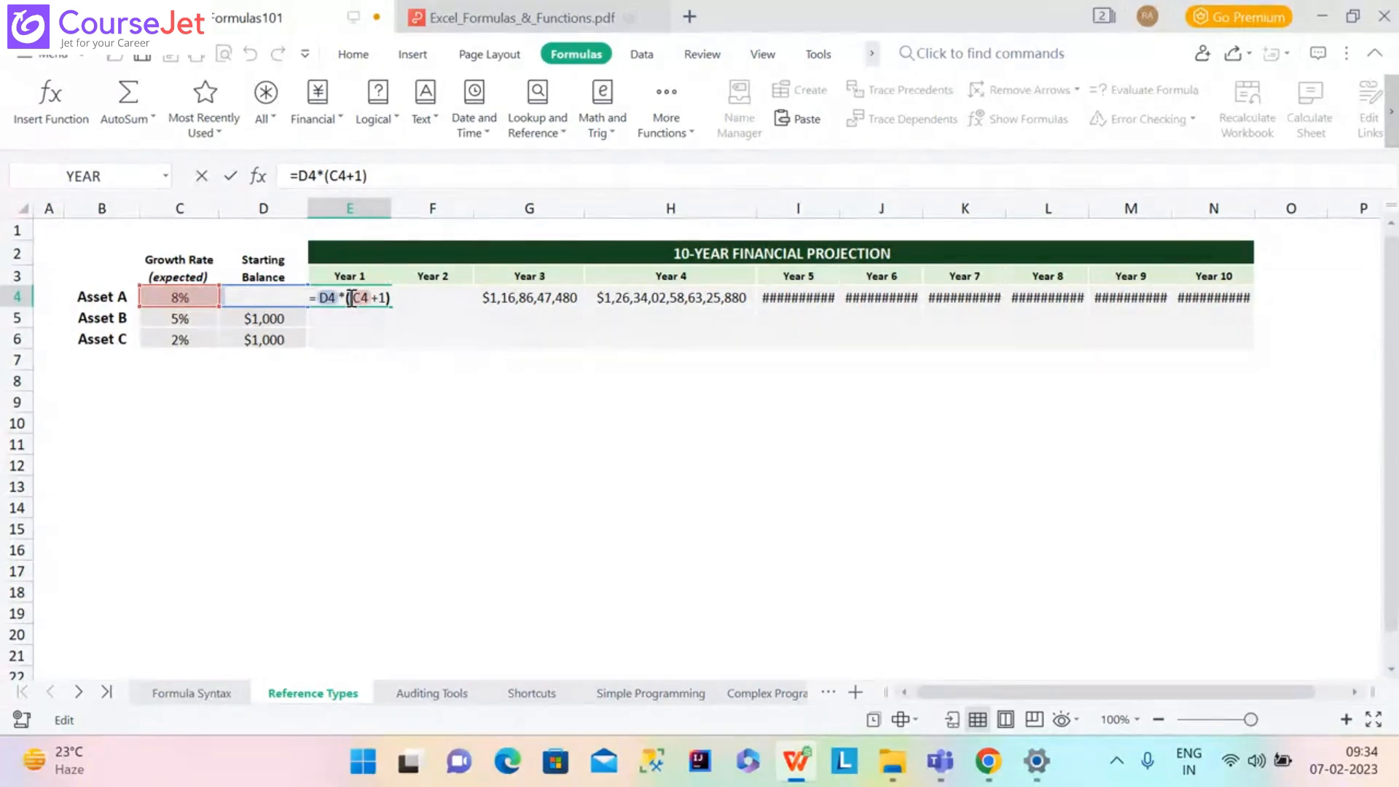
{"action": "left_click", "coordinate": [351, 385]}
{"action": "left_click", "coordinate": [466, 387]}
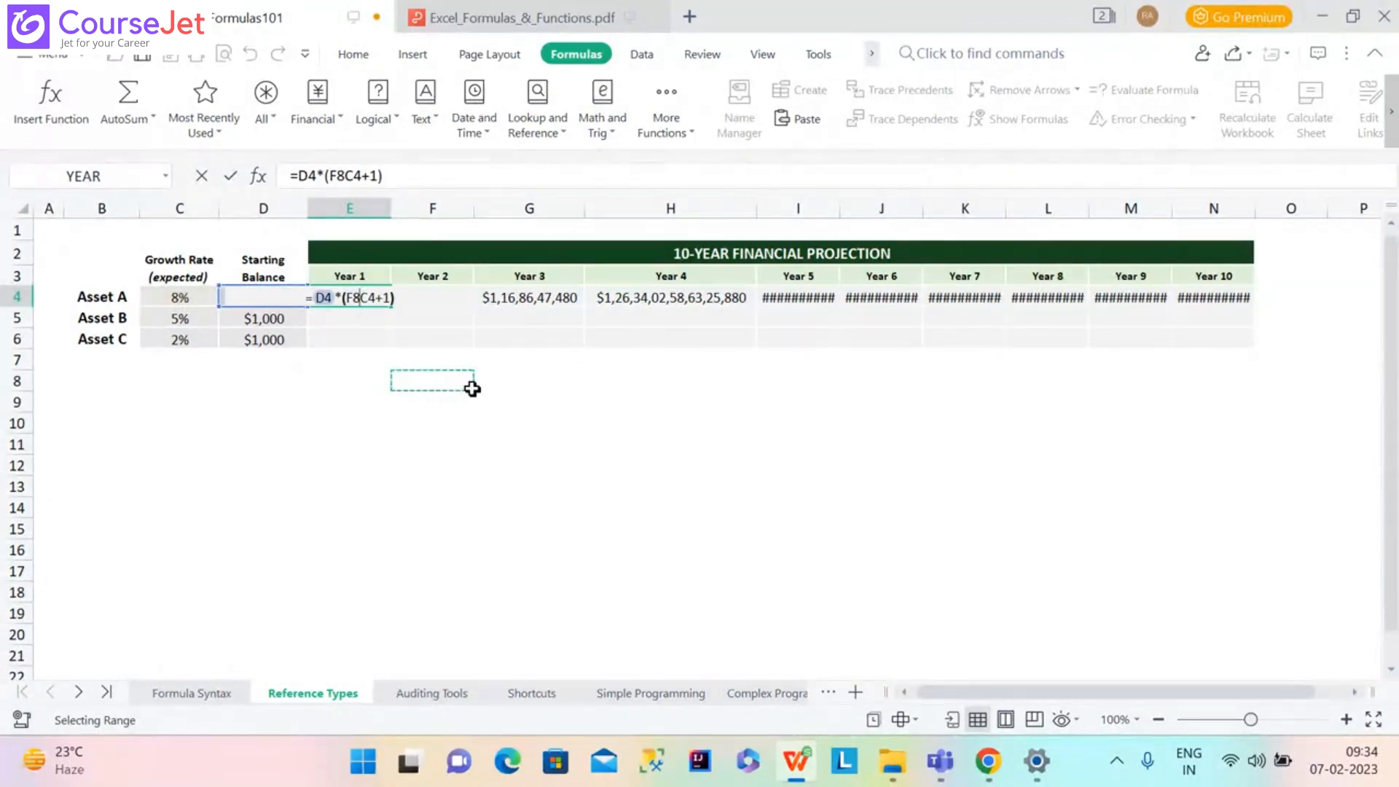
Start closing the application window, and cancel the prompt to save changes to Section2_Formulas101.xlsx.
{"action": "left_click", "coordinate": [1388, 14]}
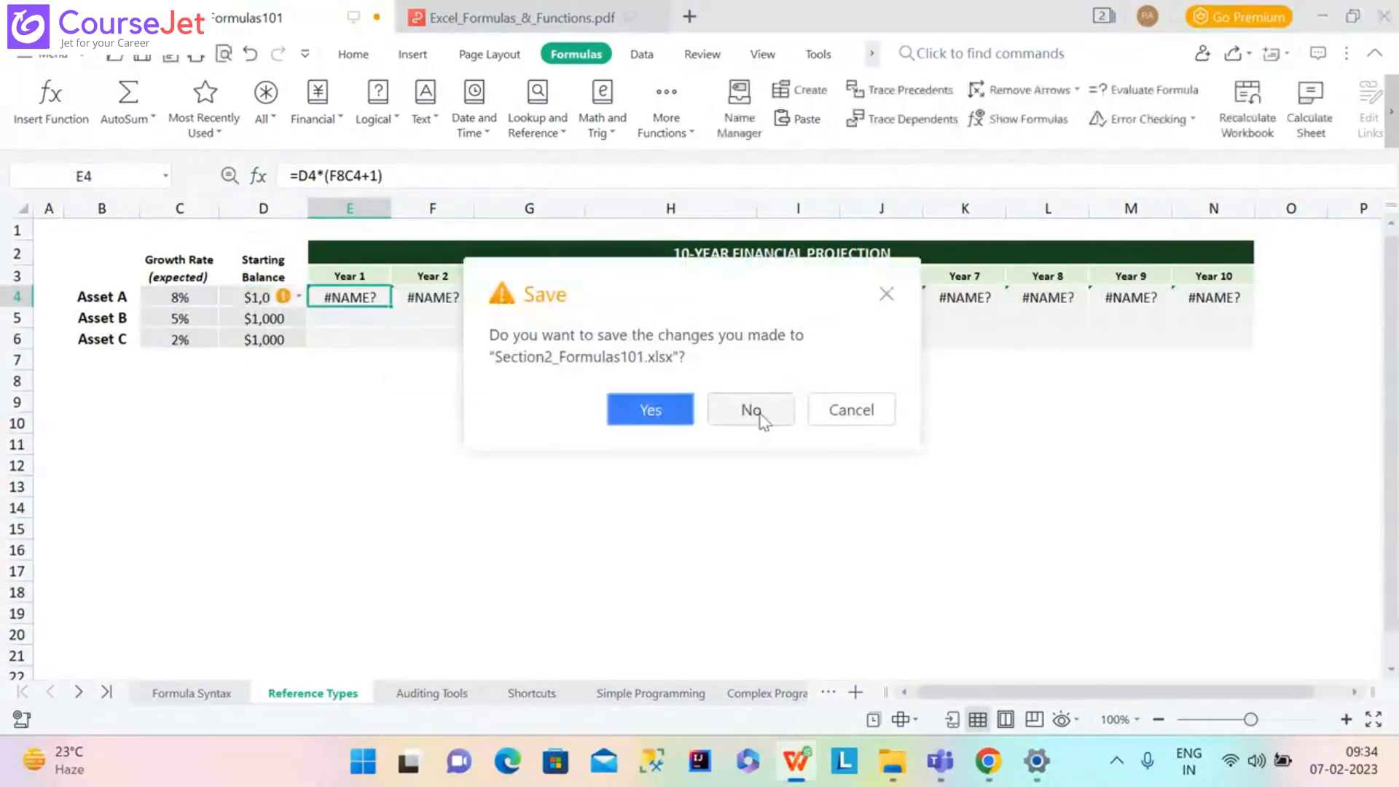
{"action": "left_click", "coordinate": [887, 292]}
{"action": "left_click", "coordinate": [636, 526]}
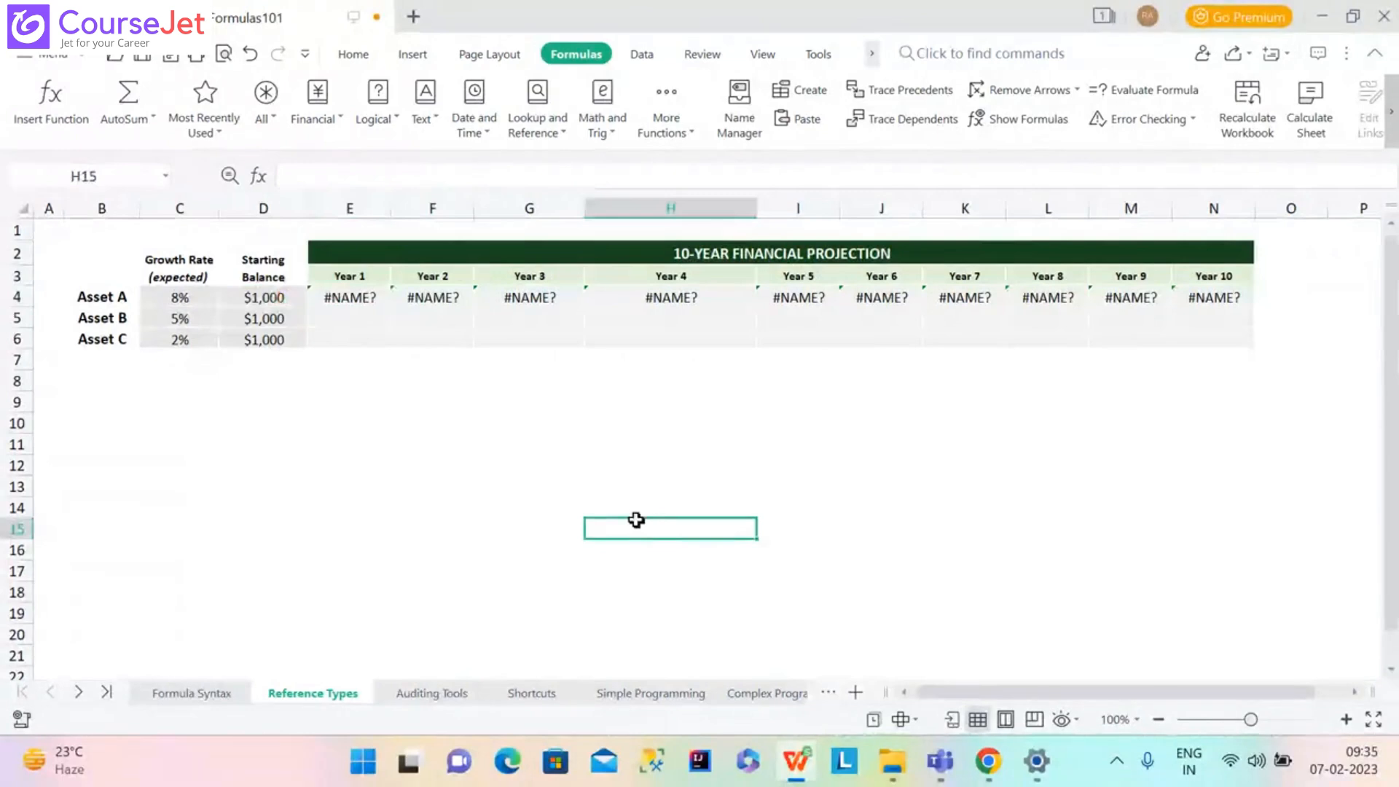
Clear all of Asset A's projection cells from E4 to N4.
{"action": "left_click", "coordinate": [359, 298]}
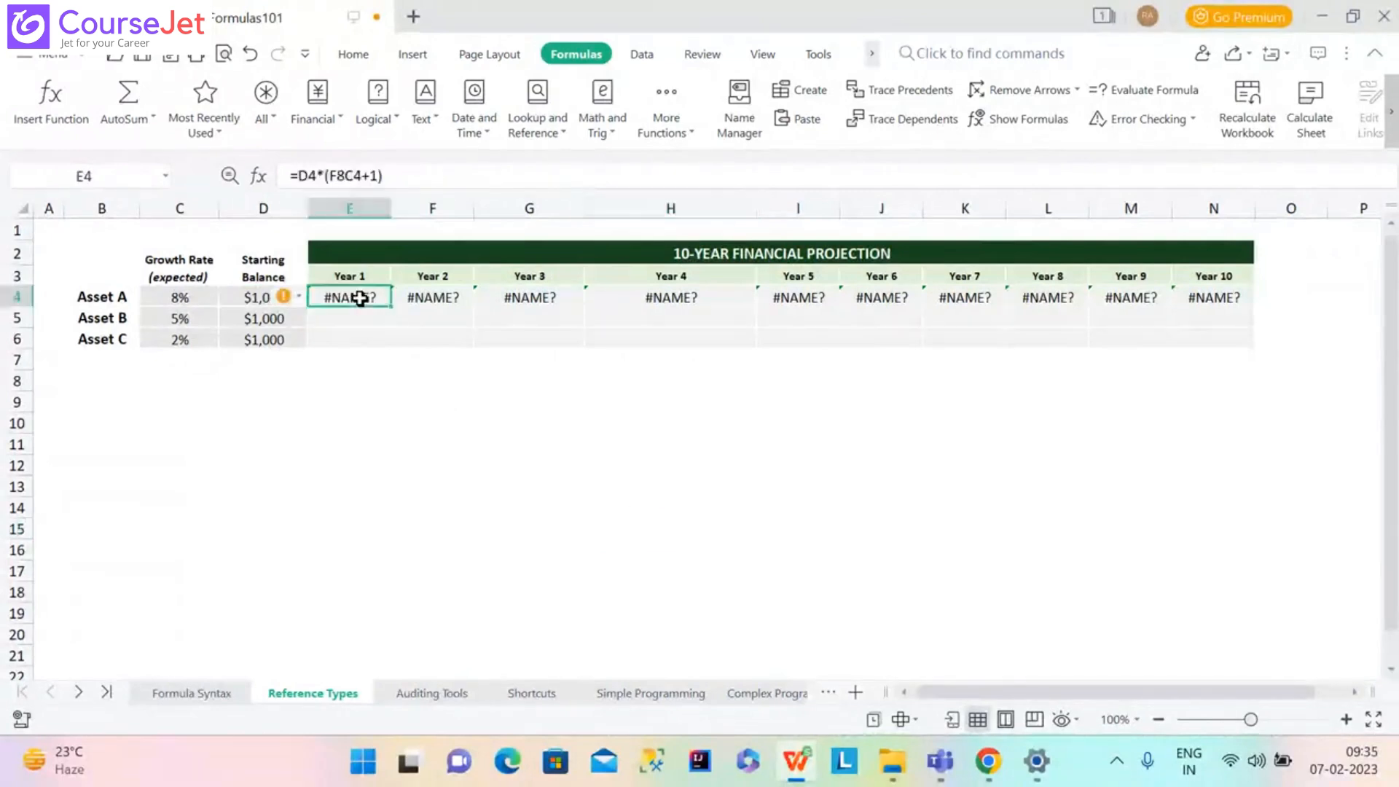
{"action": "key", "text": "Delete"}
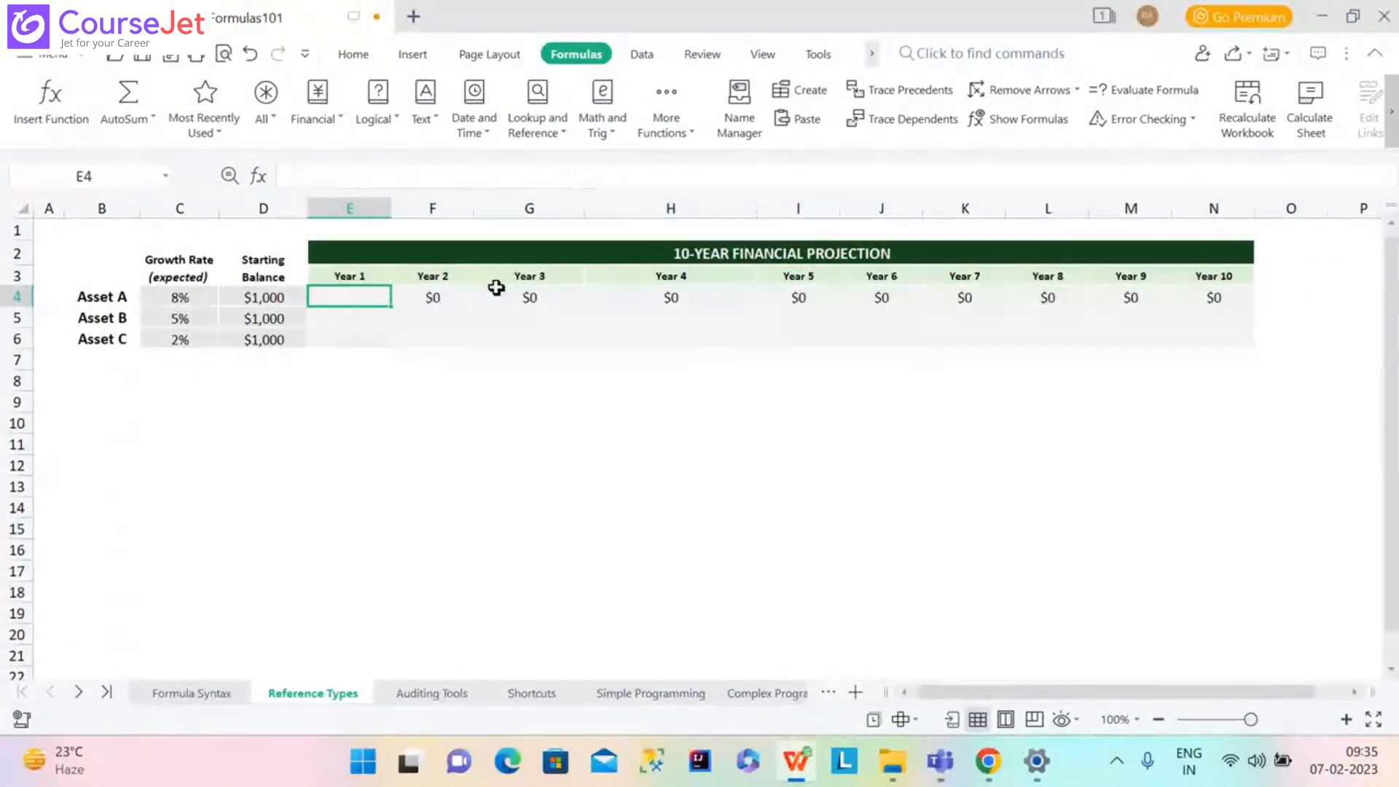
{"action": "left_click", "coordinate": [465, 300]}
{"action": "key", "text": "Delete"}
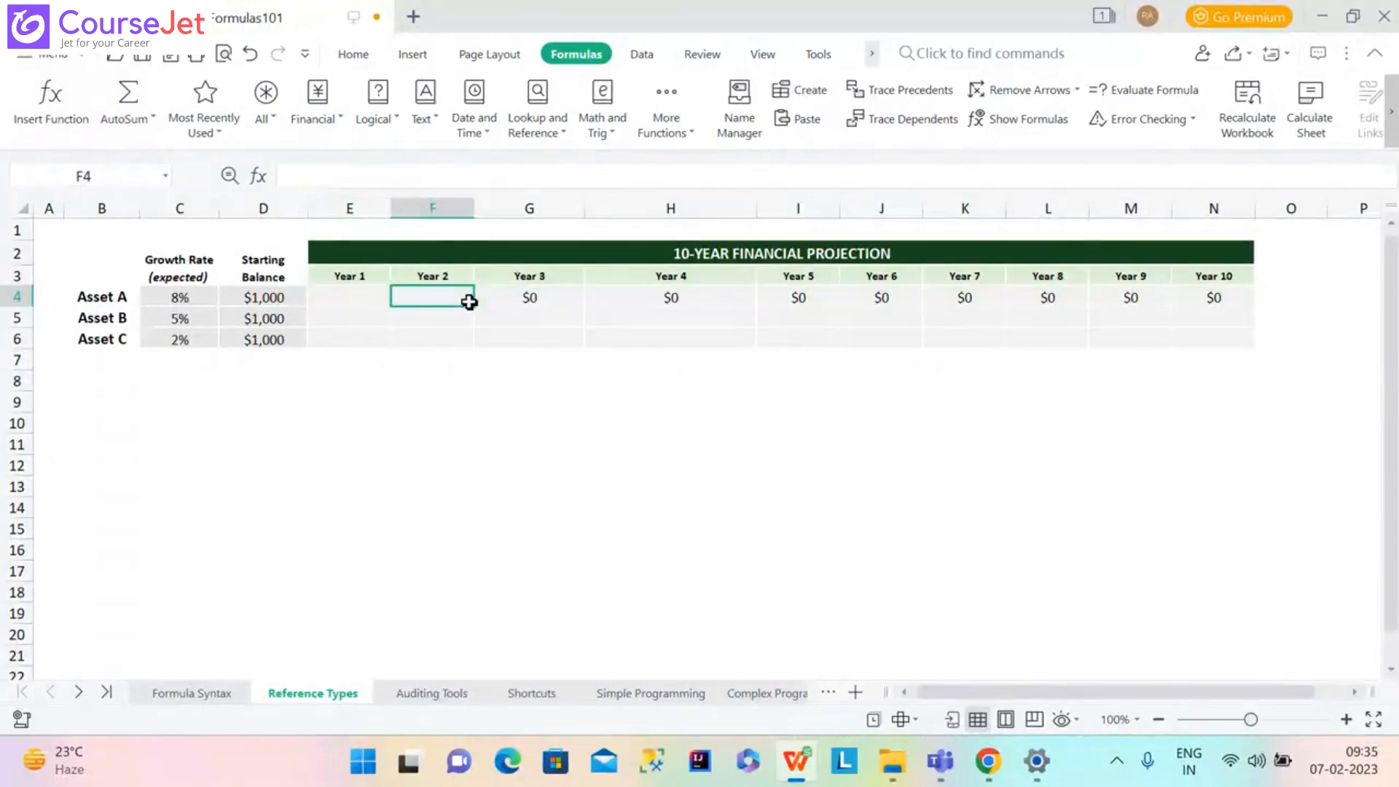
{"action": "left_click", "coordinate": [537, 296]}
{"action": "key", "text": "Delete"}
{"action": "left_click", "coordinate": [692, 296]}
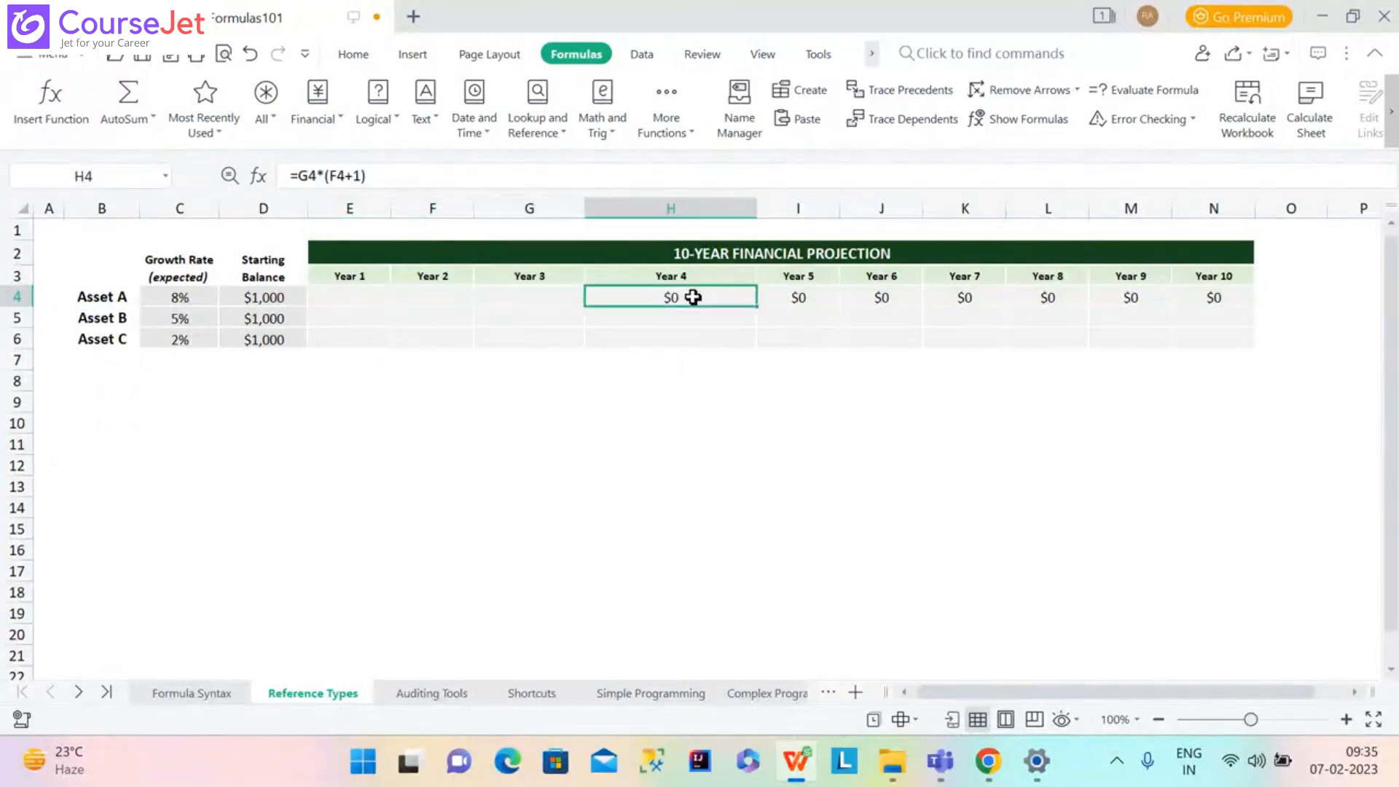
{"action": "key", "text": "Delete"}
{"action": "left_click", "coordinate": [825, 296]}
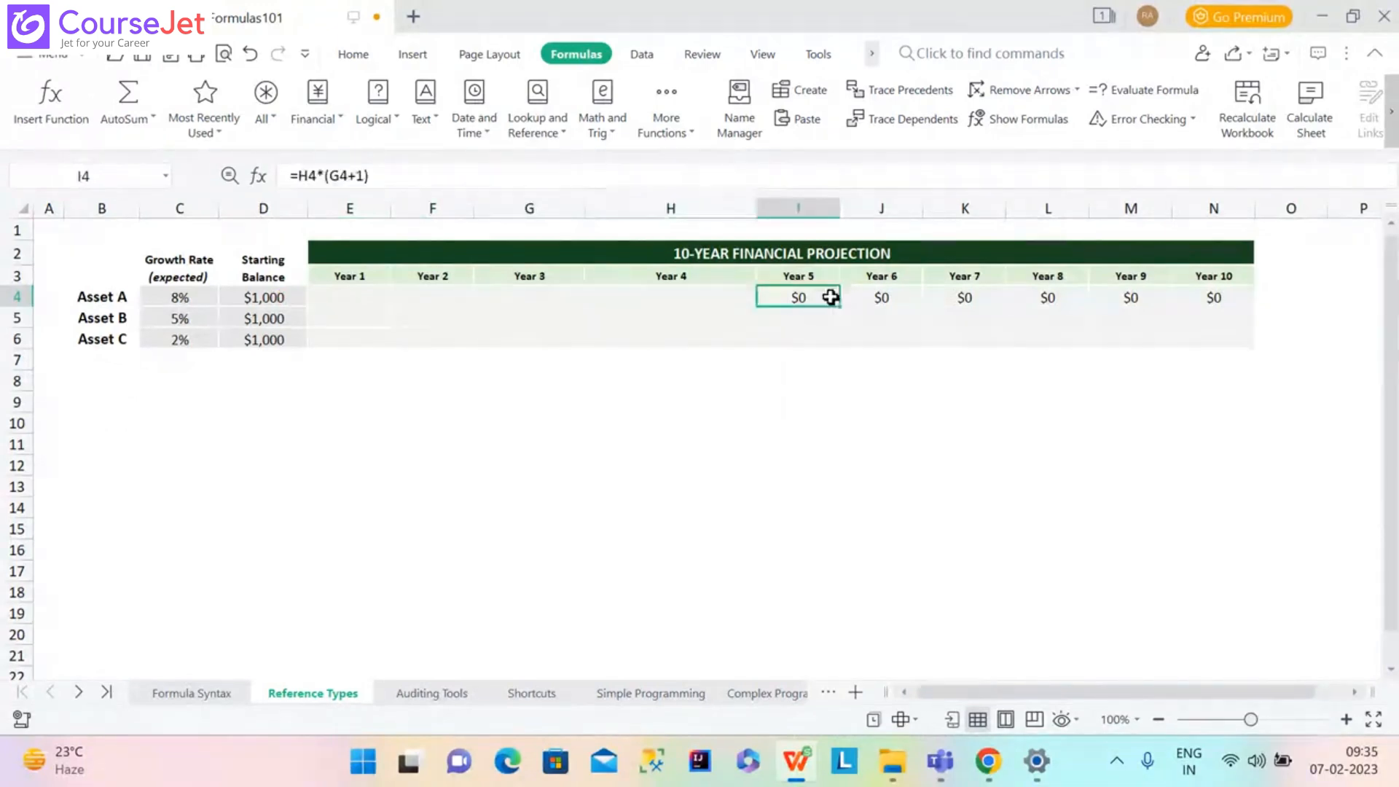
{"action": "key", "text": "Delete"}
{"action": "left_click", "coordinate": [907, 302]}
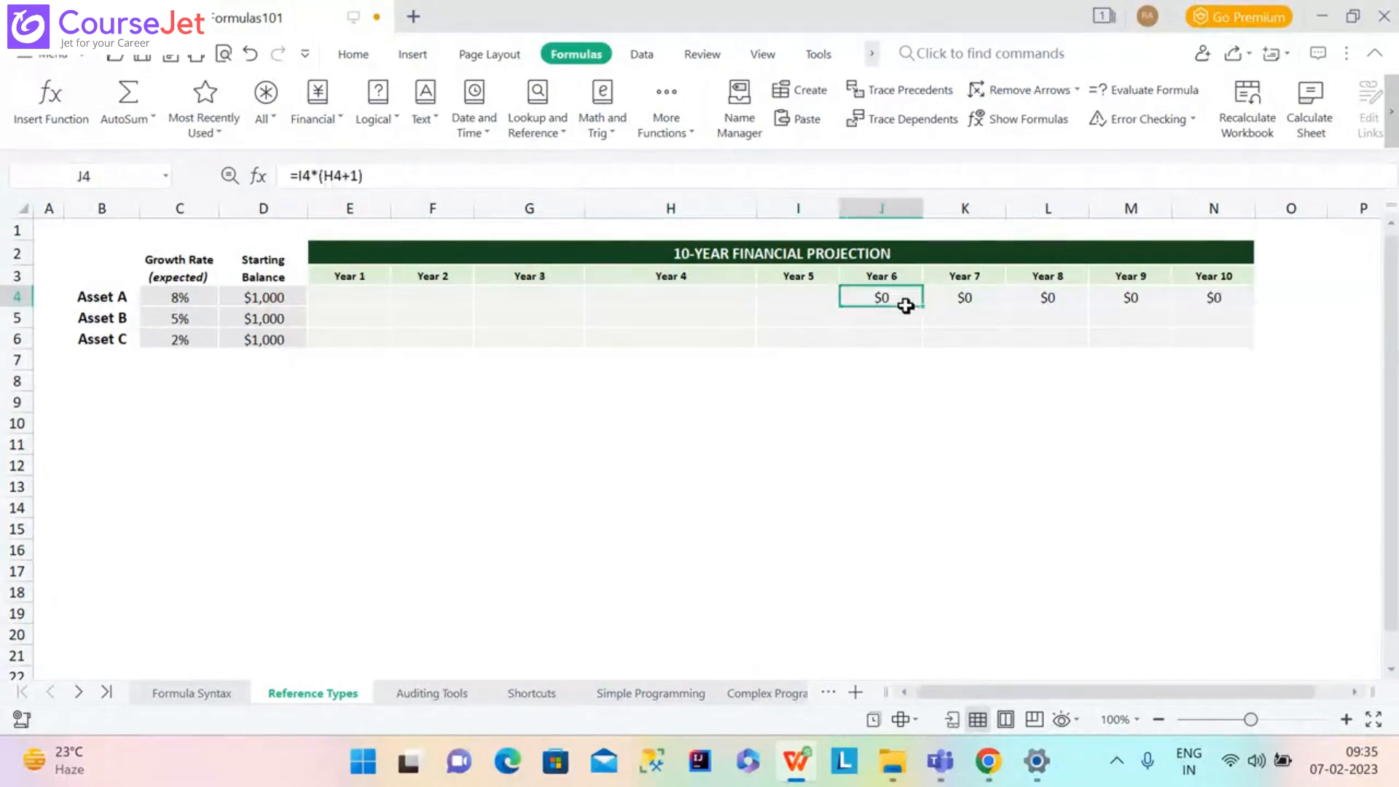
{"action": "key", "text": "Delete"}
{"action": "left_click", "coordinate": [984, 295]}
{"action": "key", "text": "Delete"}
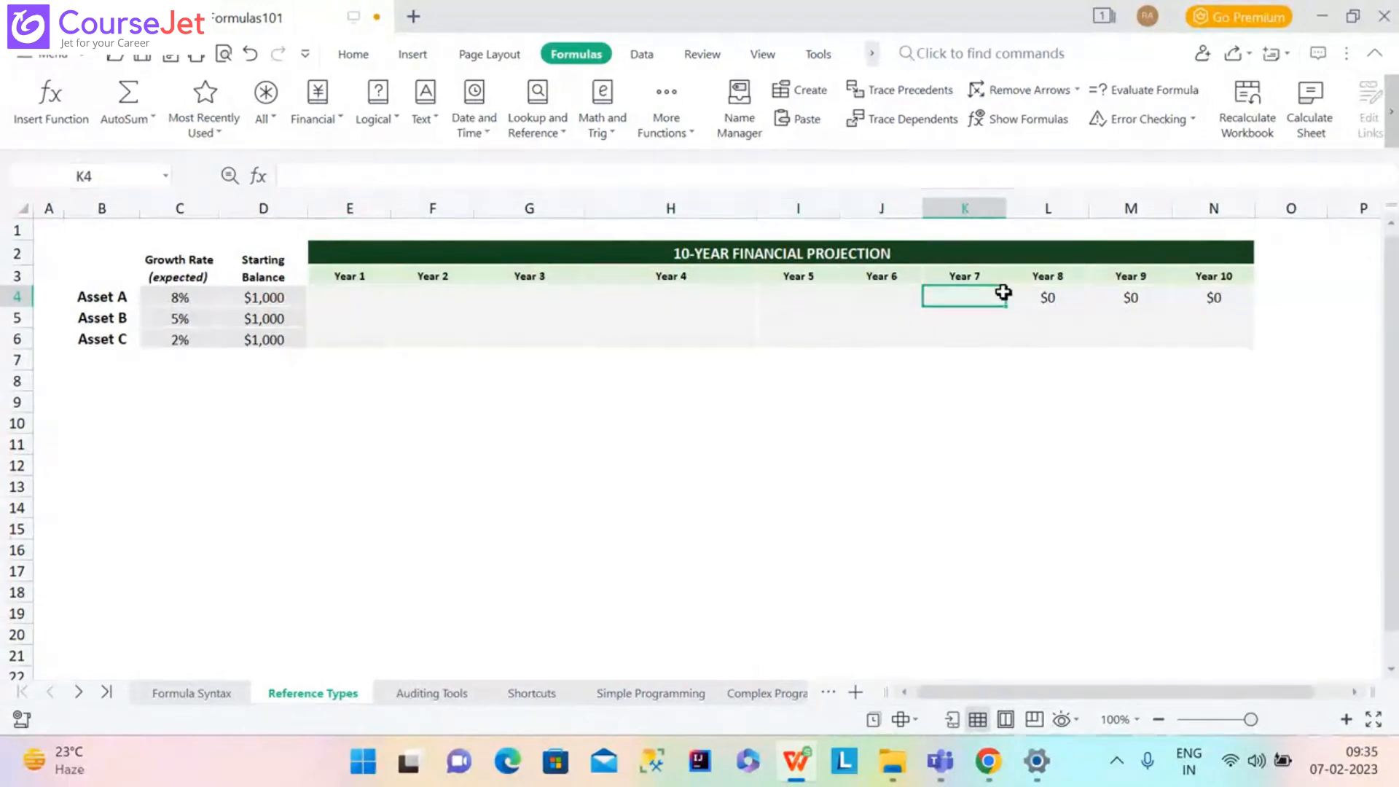
{"action": "left_click", "coordinate": [1049, 297]}
{"action": "key", "text": "Delete"}
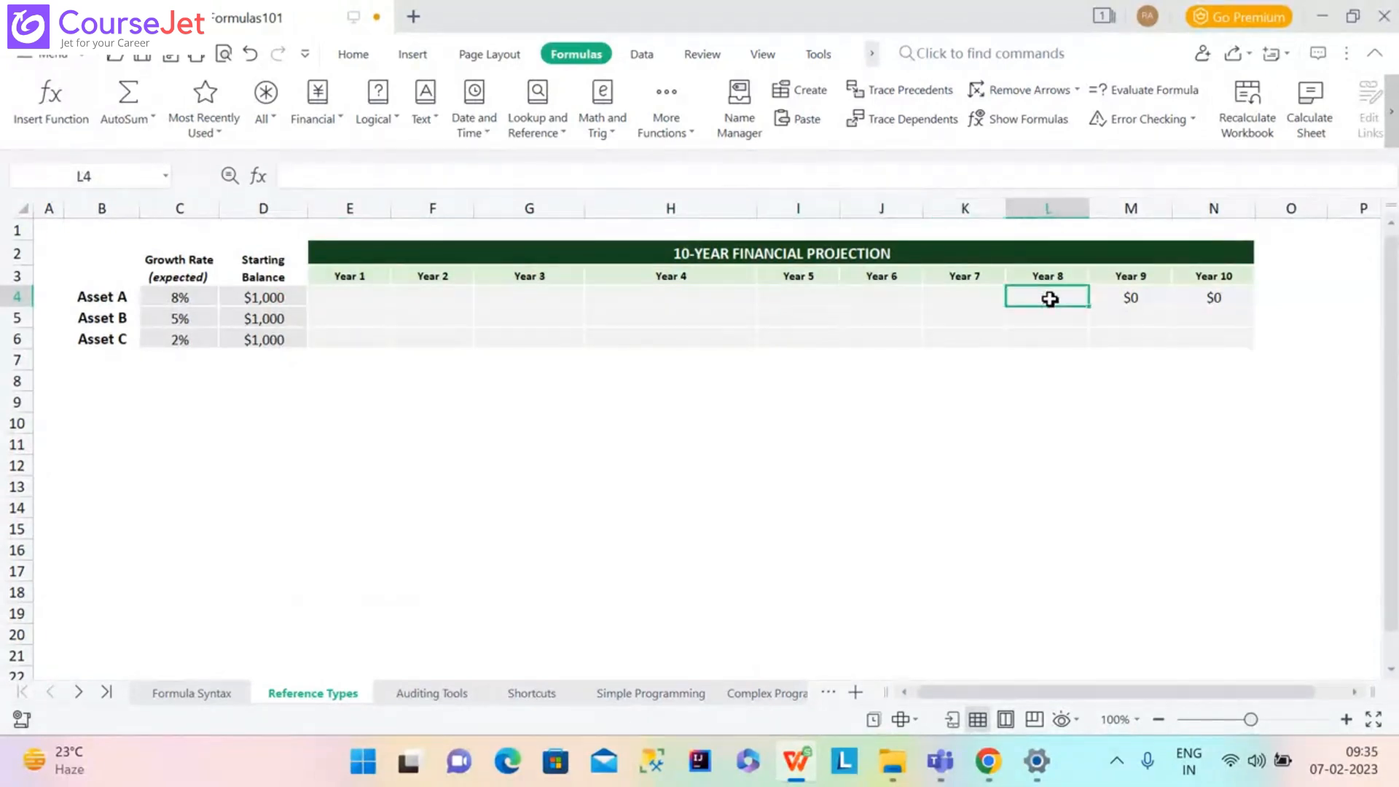
{"action": "key", "text": "shift+Right"}
{"action": "key", "text": "shift+Right"}
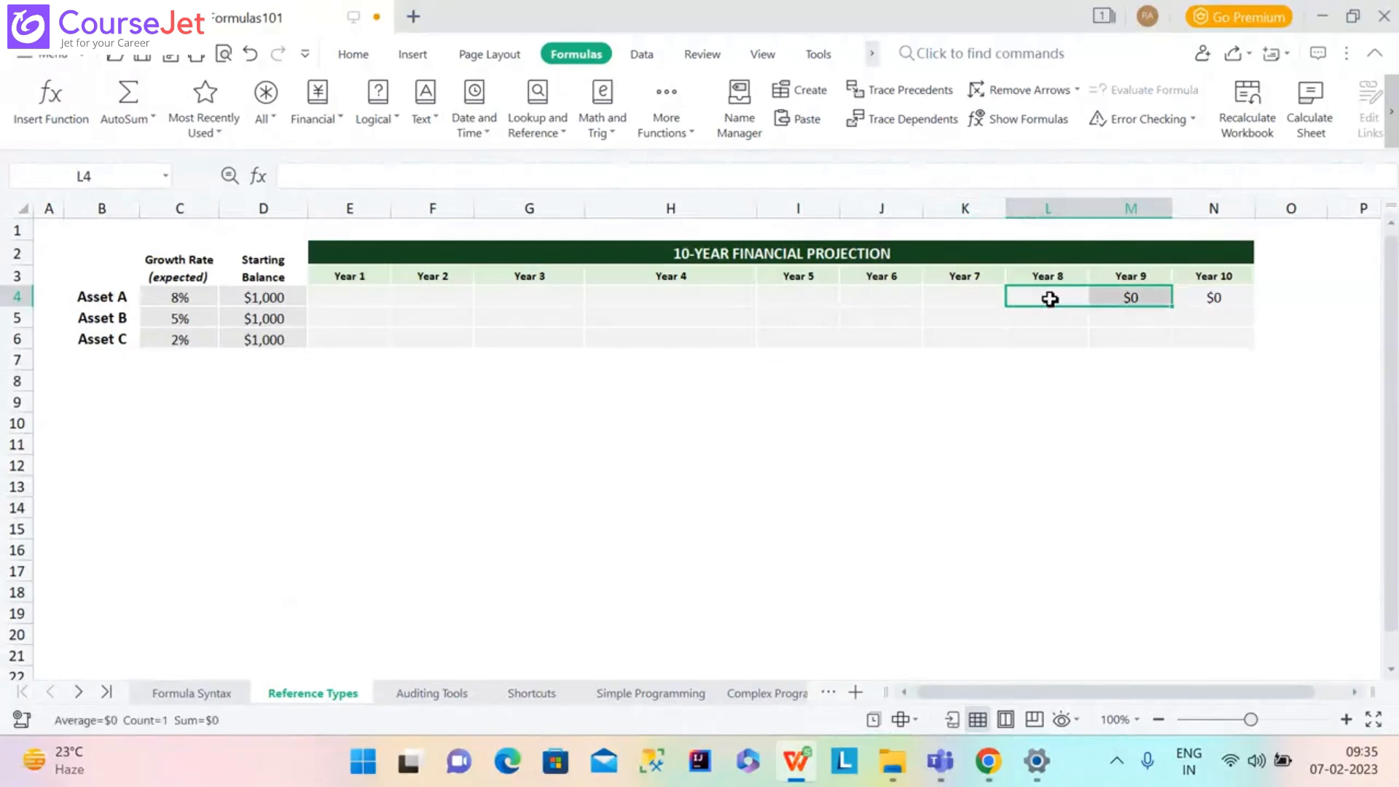
{"action": "key", "text": "Delete"}
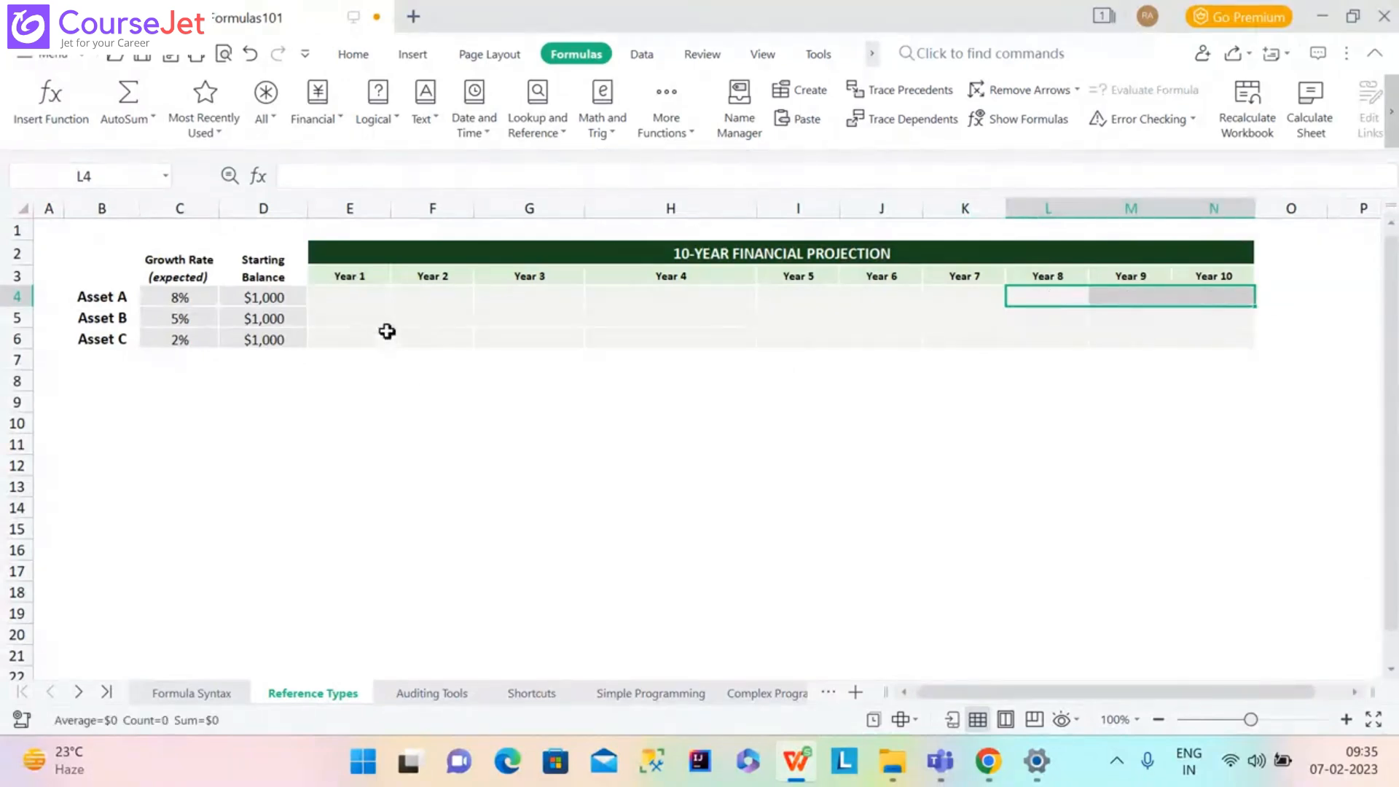
Re-enter =D4*(C4+1) in E4 from Asset A's starting balance and growth rate, and fill it across Years 2 to 10 through N4.
{"action": "left_click", "coordinate": [370, 291]}
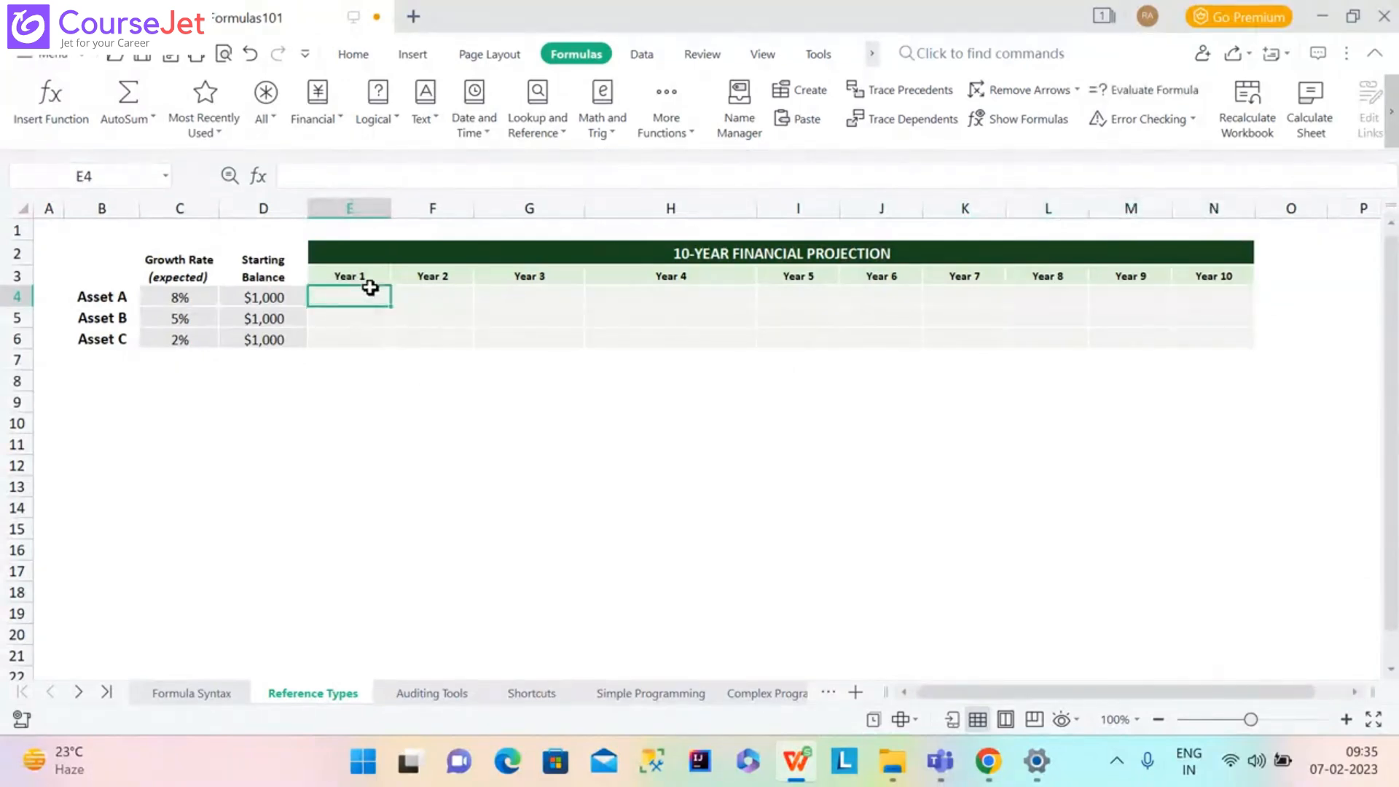
{"action": "type", "text": "="}
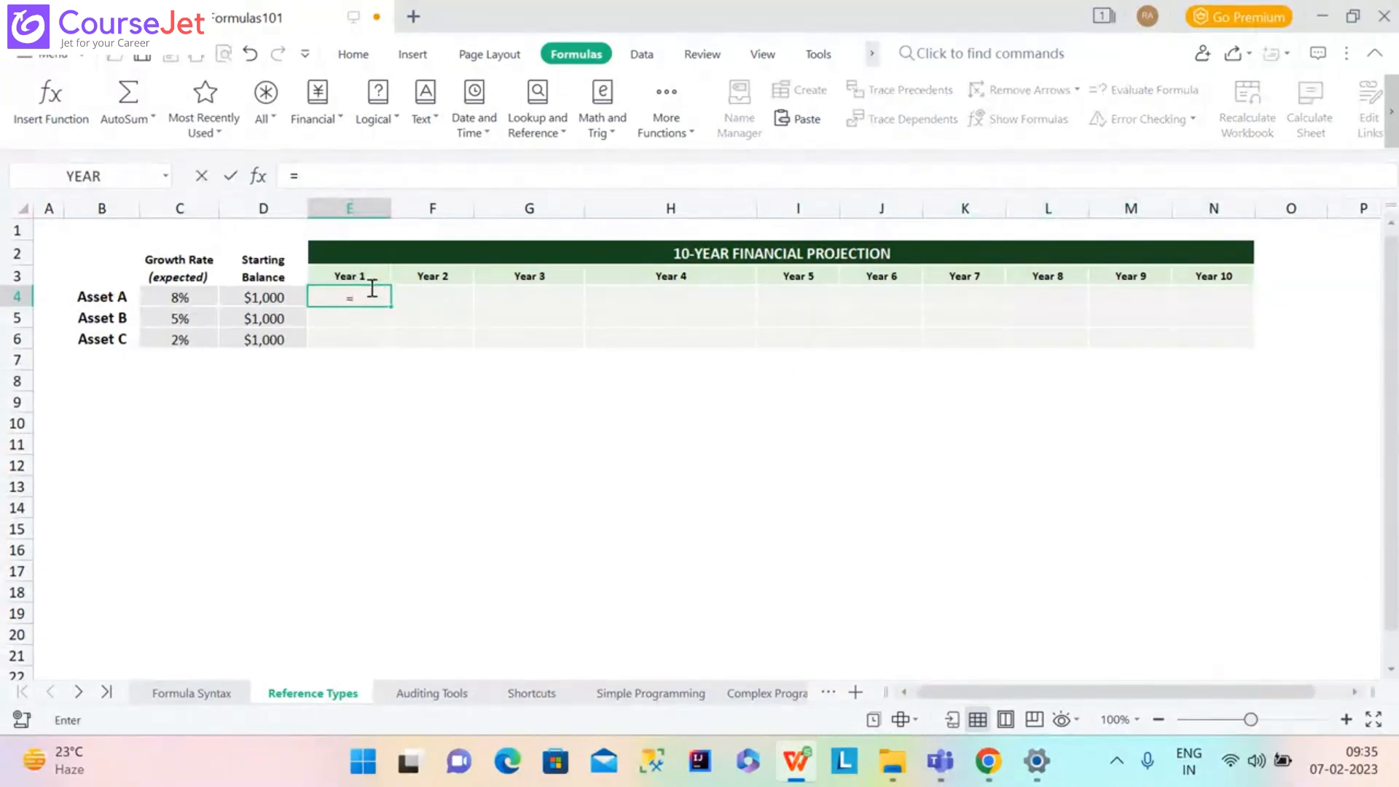
{"action": "left_click", "coordinate": [243, 304]}
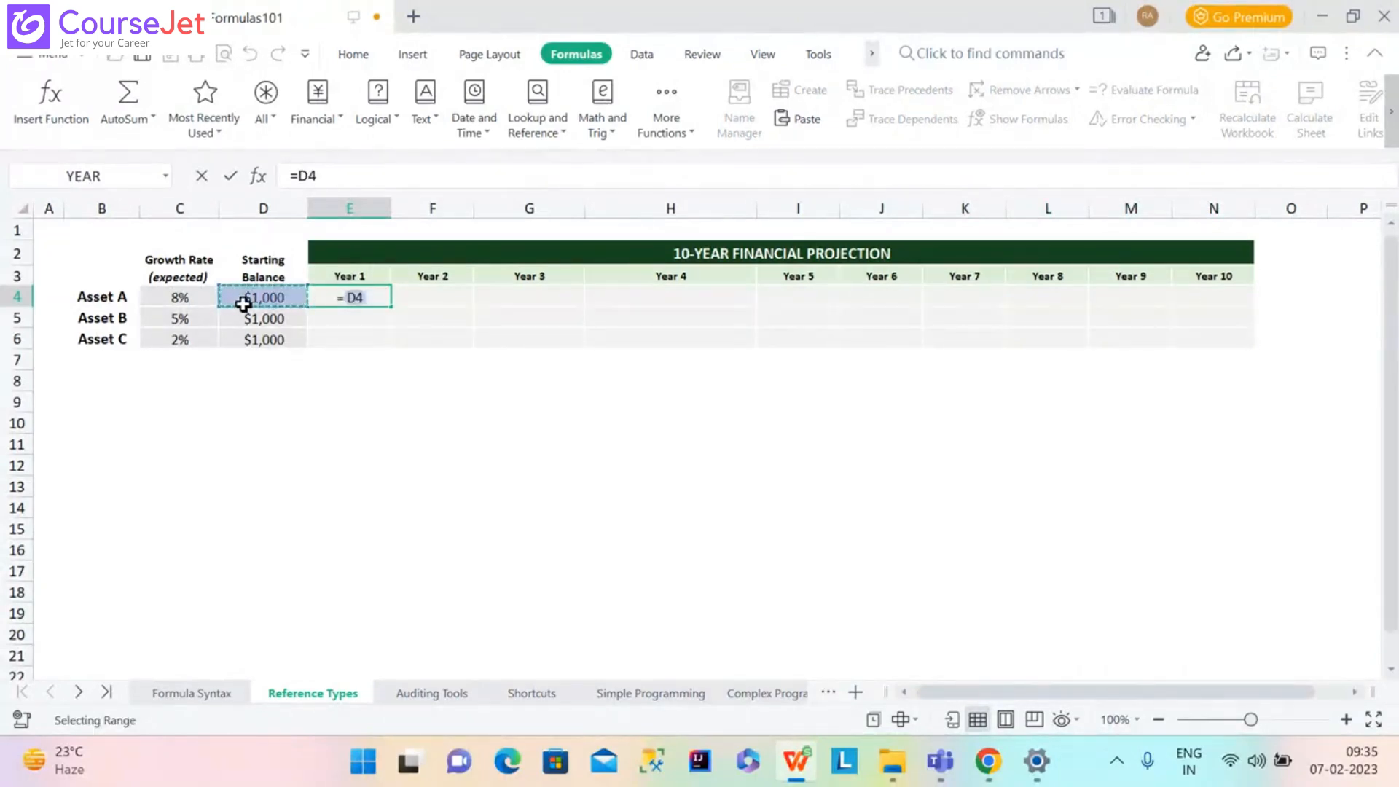
{"action": "type", "text": "*"}
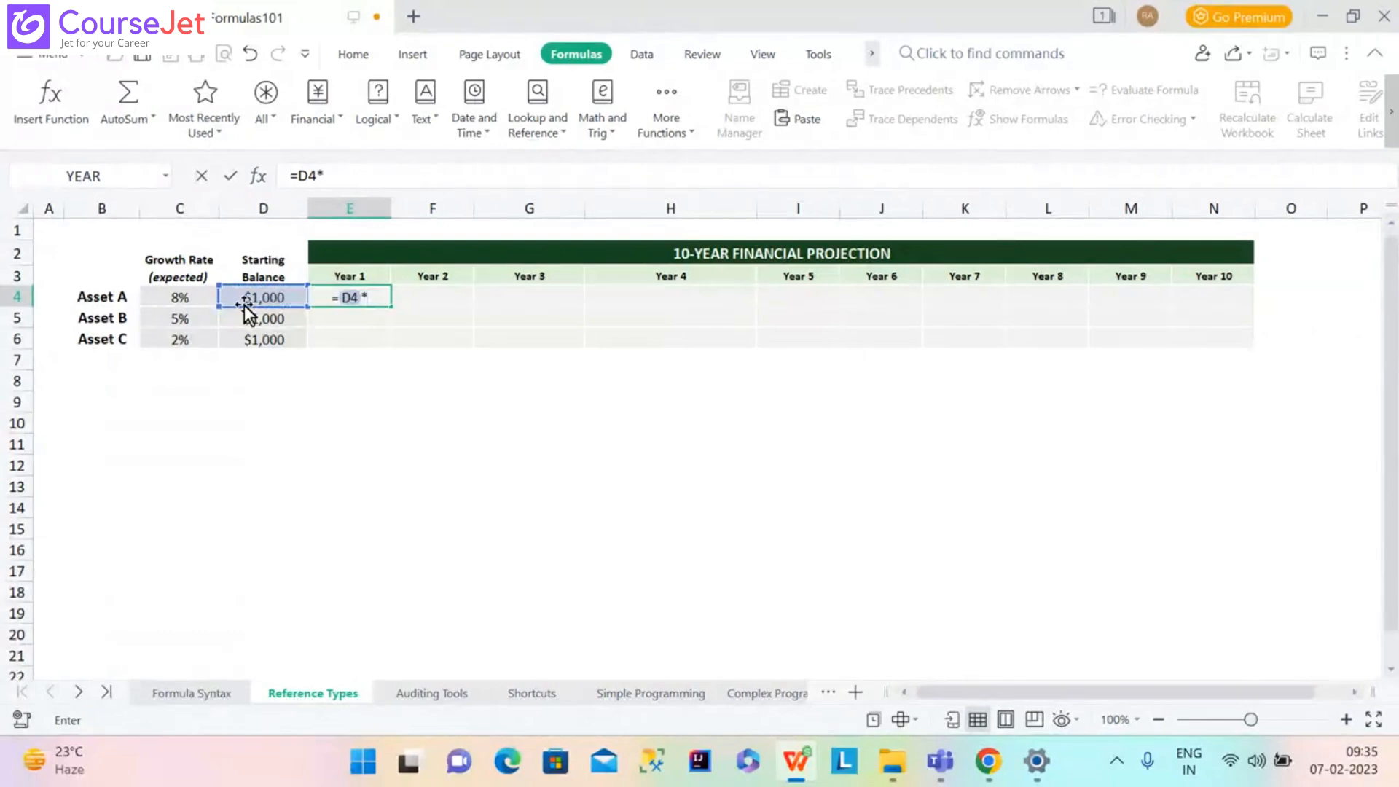
{"action": "type", "text": "("}
{"action": "left_click", "coordinate": [147, 302]}
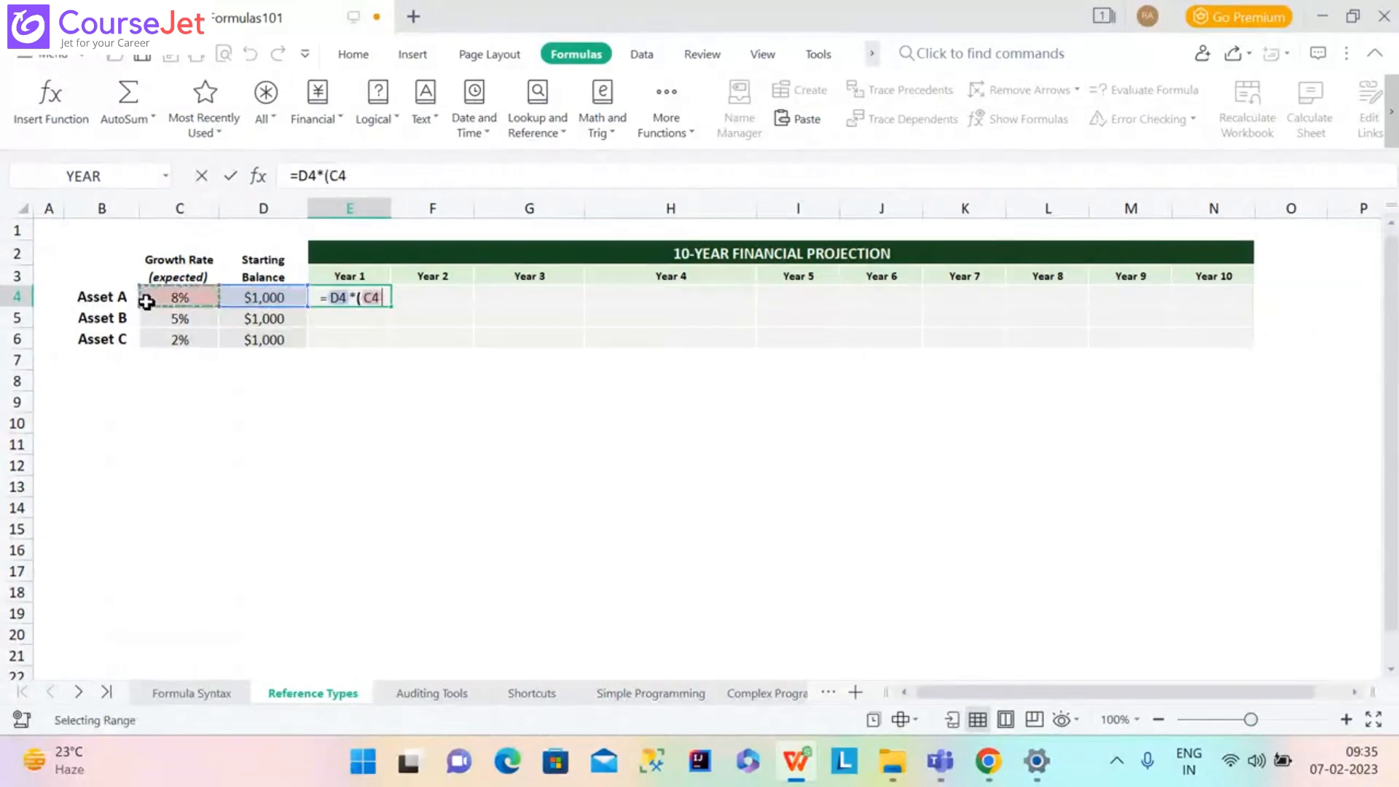
{"action": "type", "text": "+1)"}
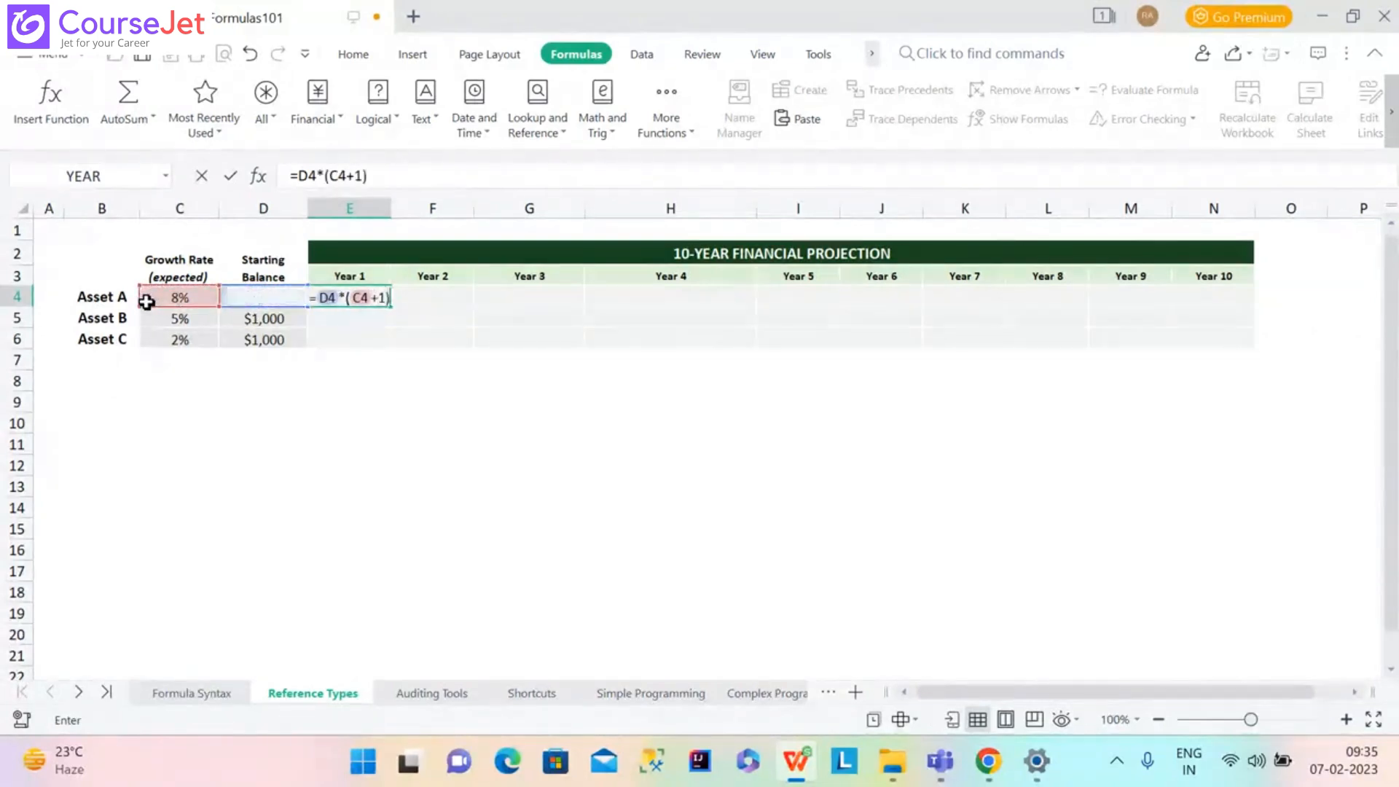
{"action": "key", "text": "Return"}
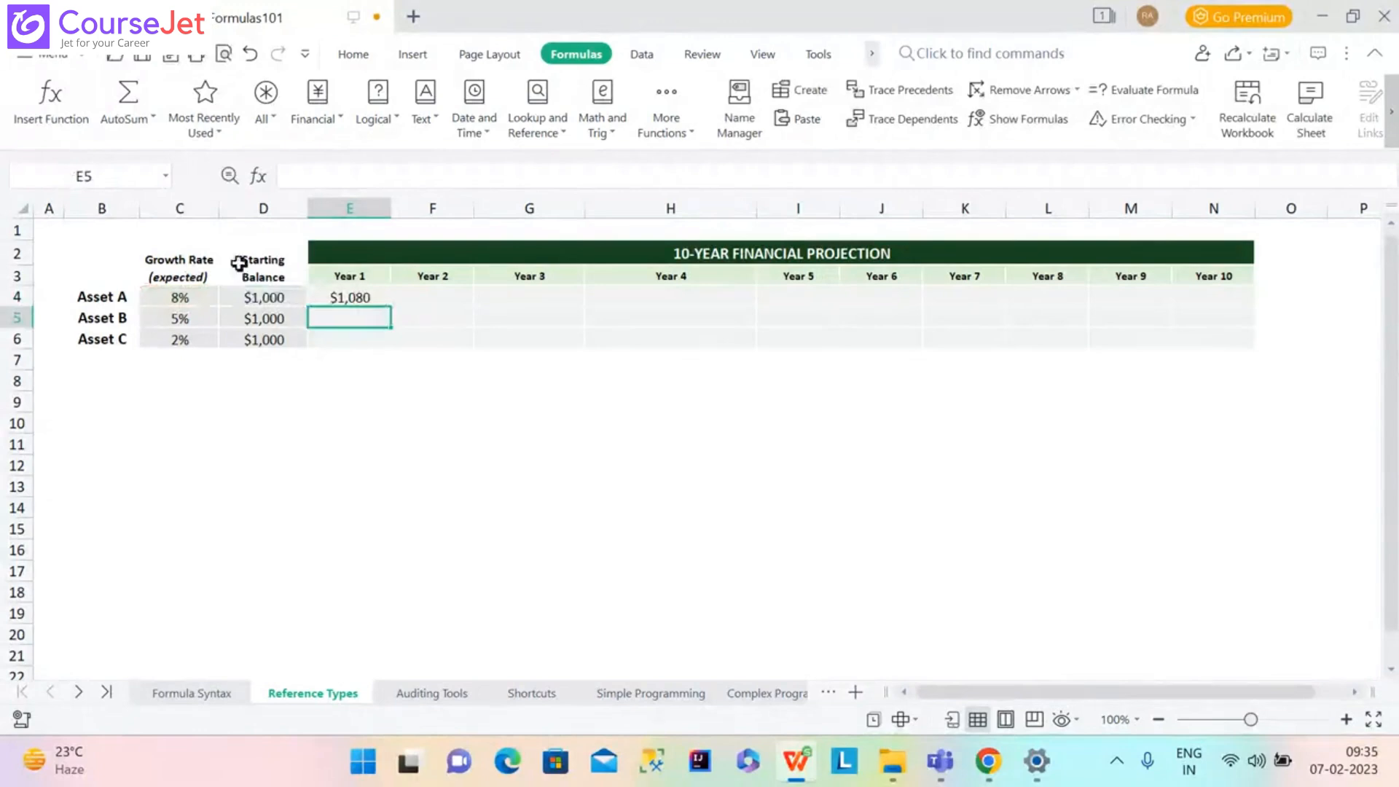
{"action": "left_click", "coordinate": [334, 299]}
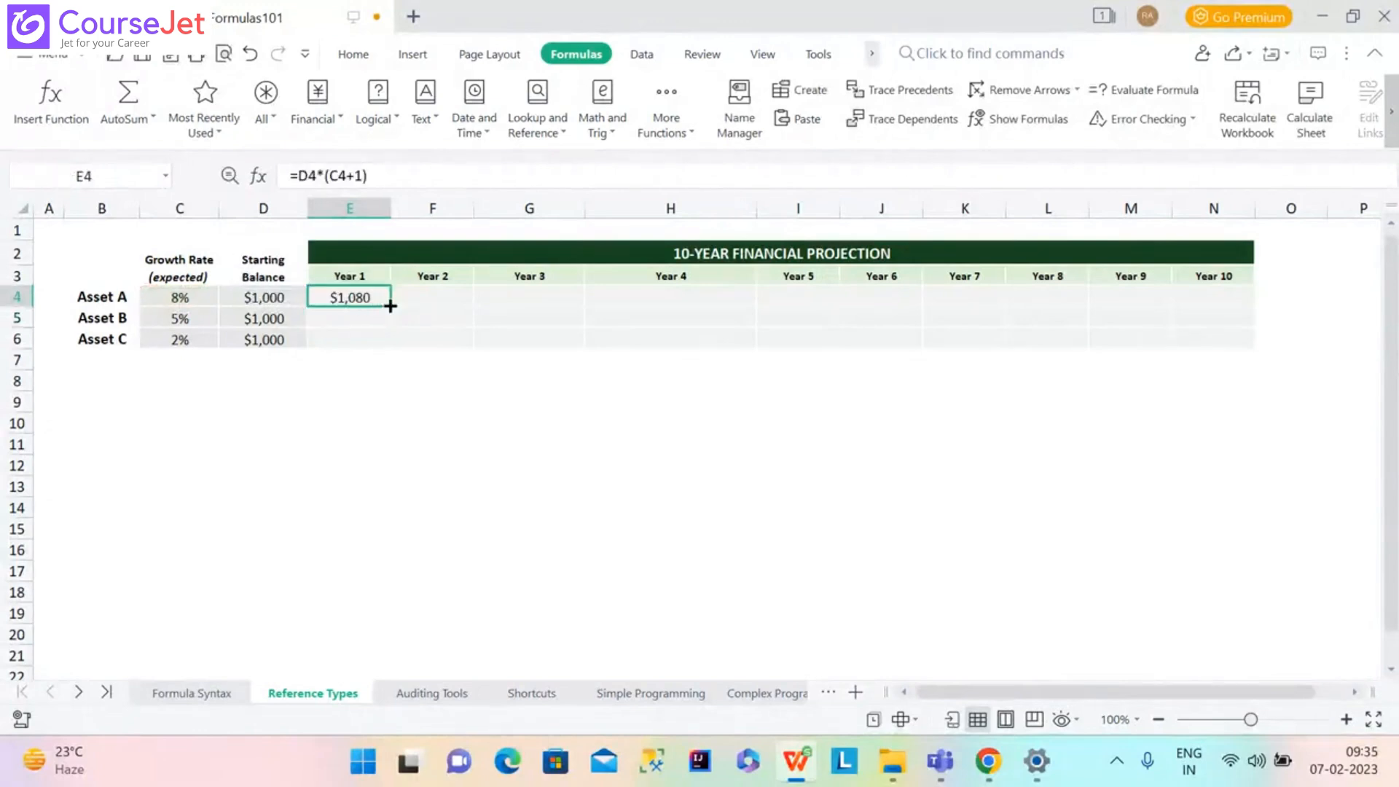
{"action": "left_click_drag", "start_coordinate": [391, 306], "coordinate": [1215, 302]}
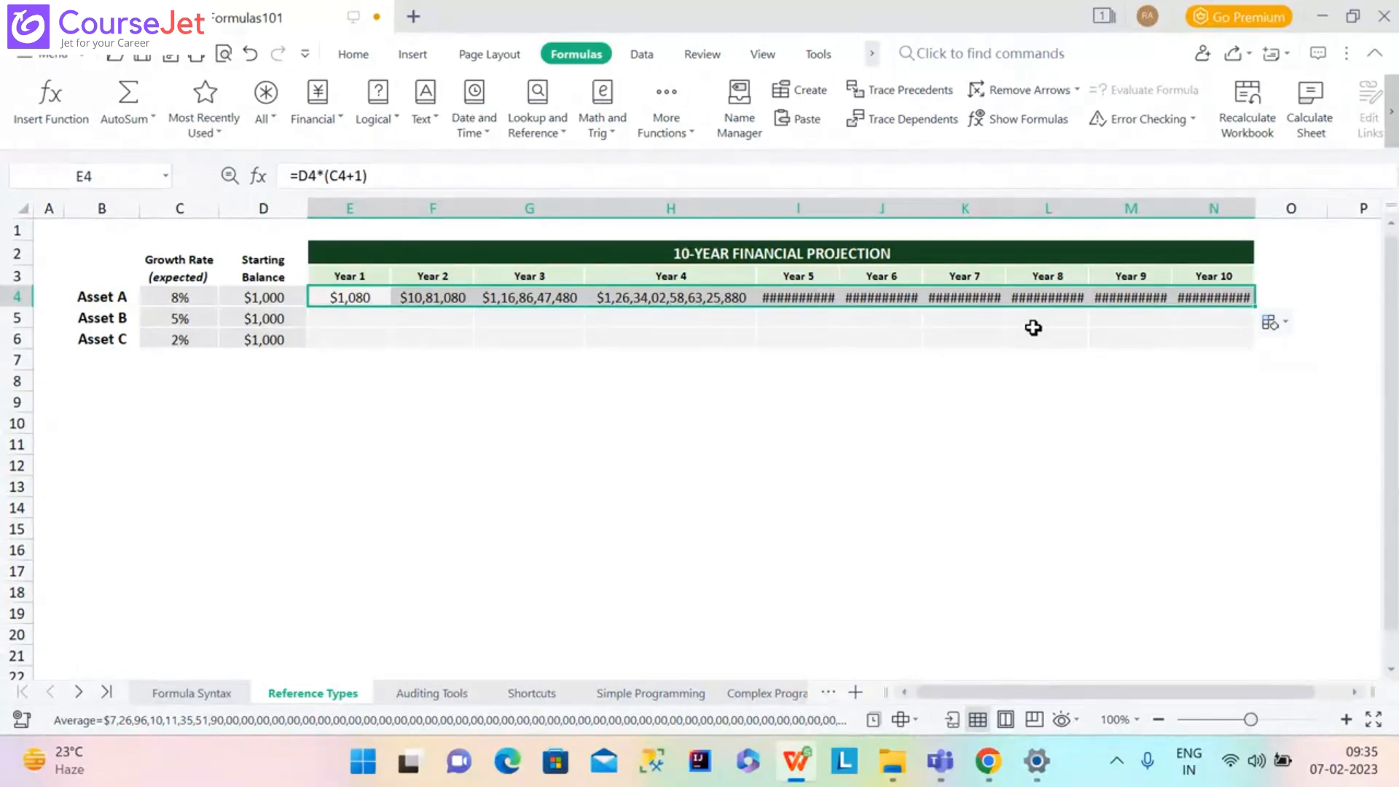
Open Asset A's Year 1 formula in E4 to check which growth rate and balance cells it uses.
{"action": "left_click", "coordinate": [379, 295]}
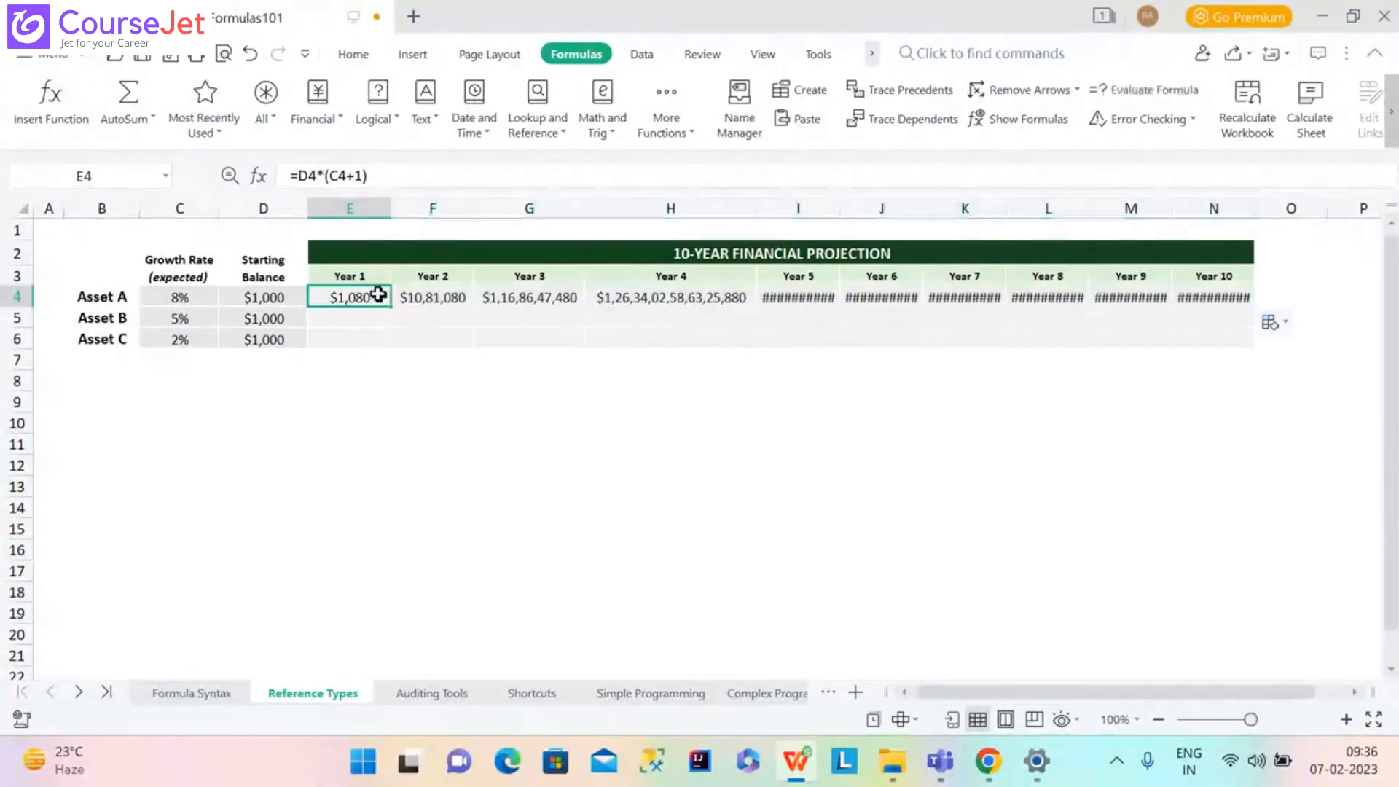
{"action": "double_click", "coordinate": [381, 298]}
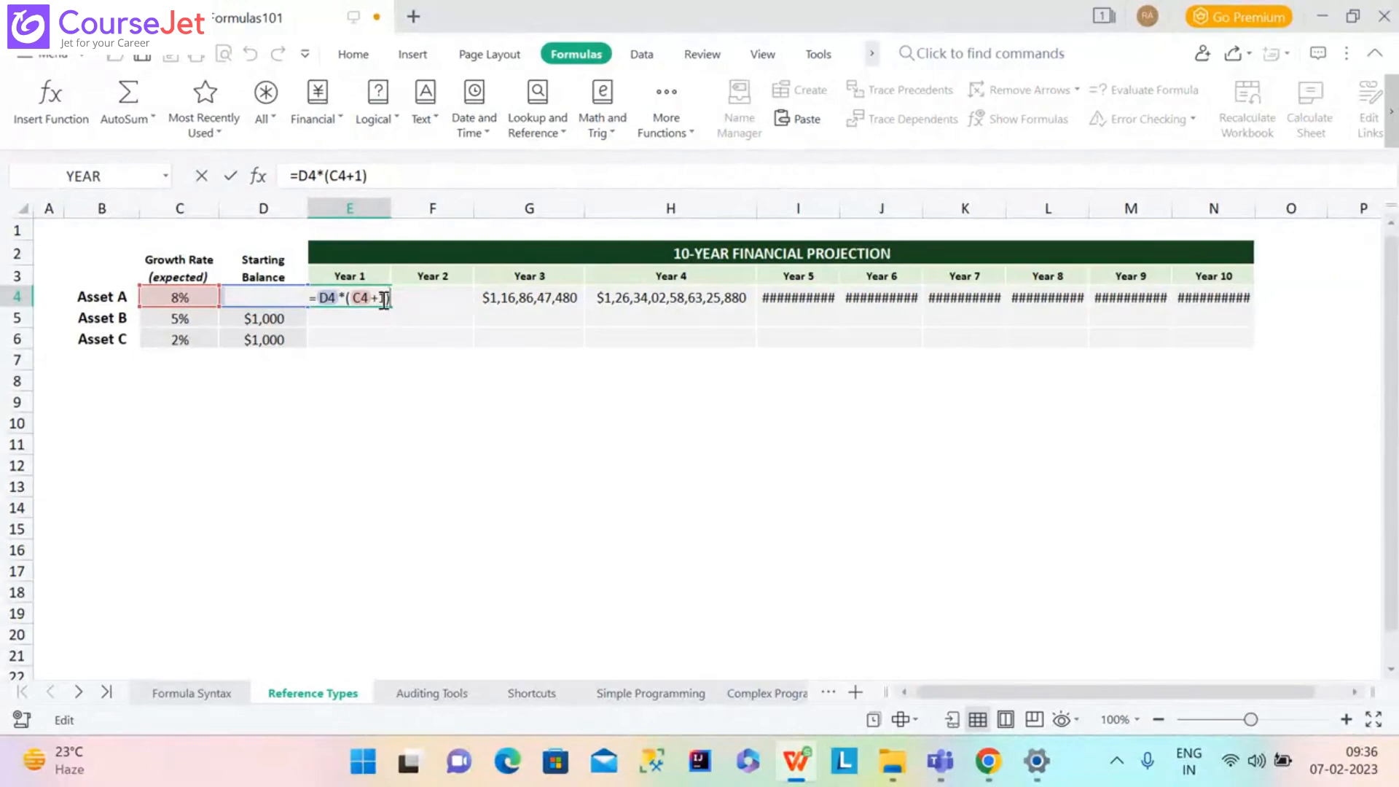
{"action": "left_click", "coordinate": [478, 481]}
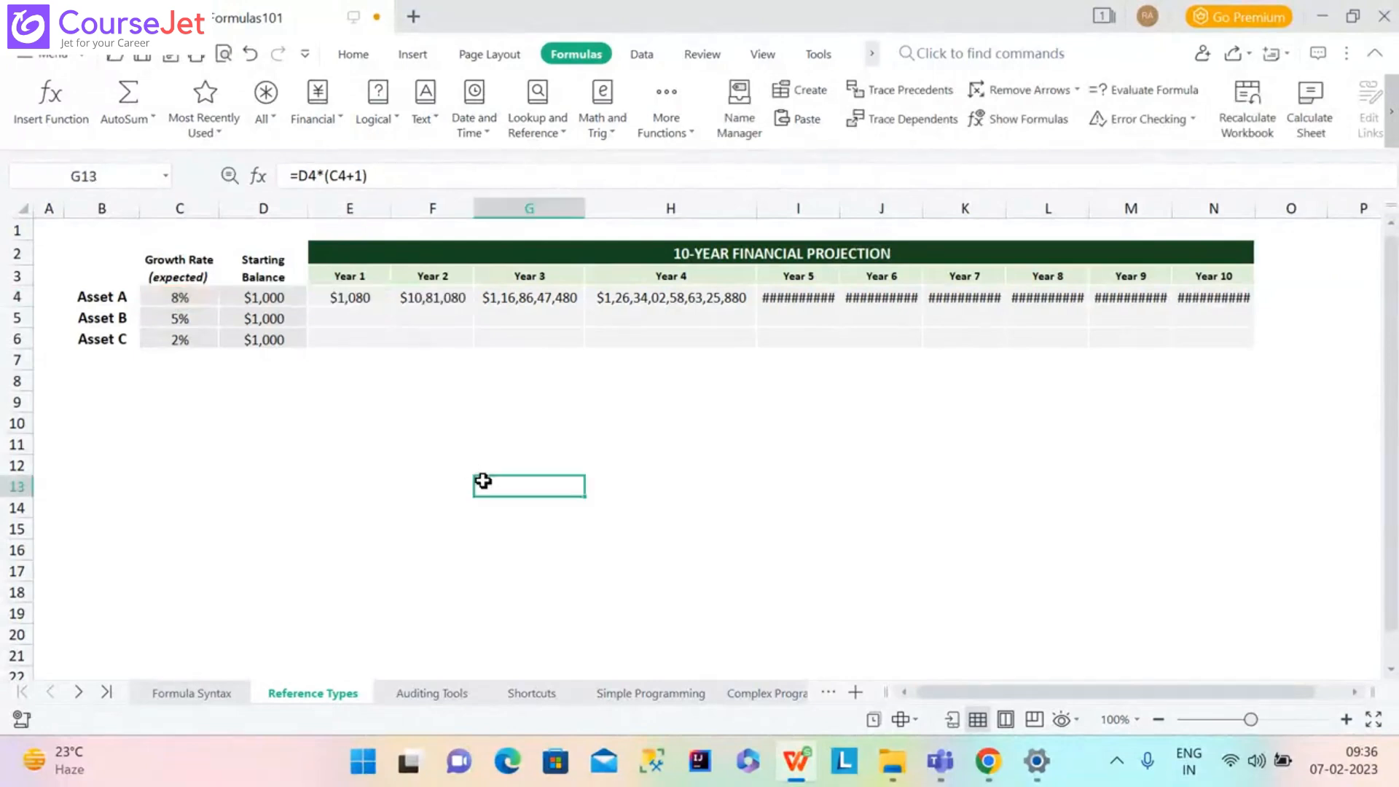
{"action": "double_click", "coordinate": [350, 296]}
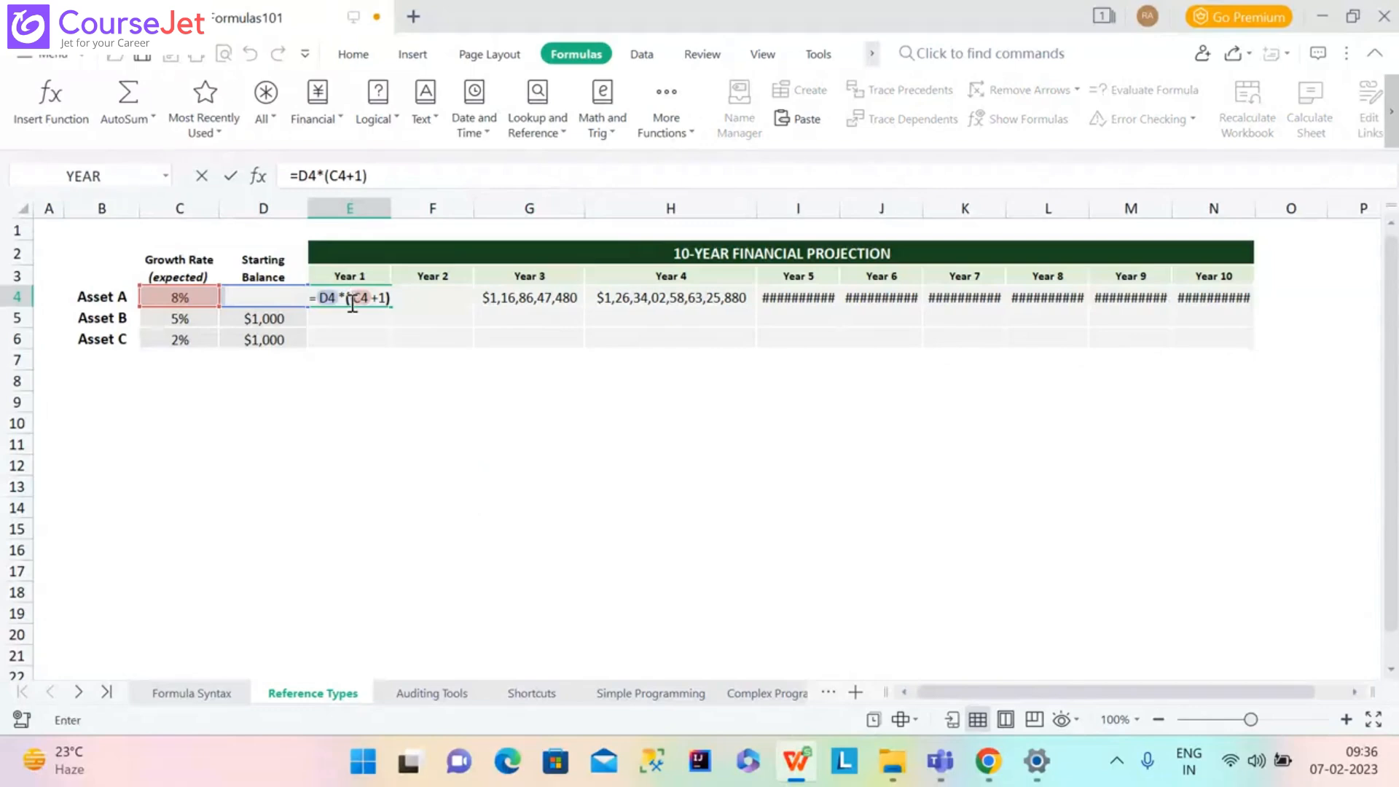
{"action": "left_click", "coordinate": [419, 403]}
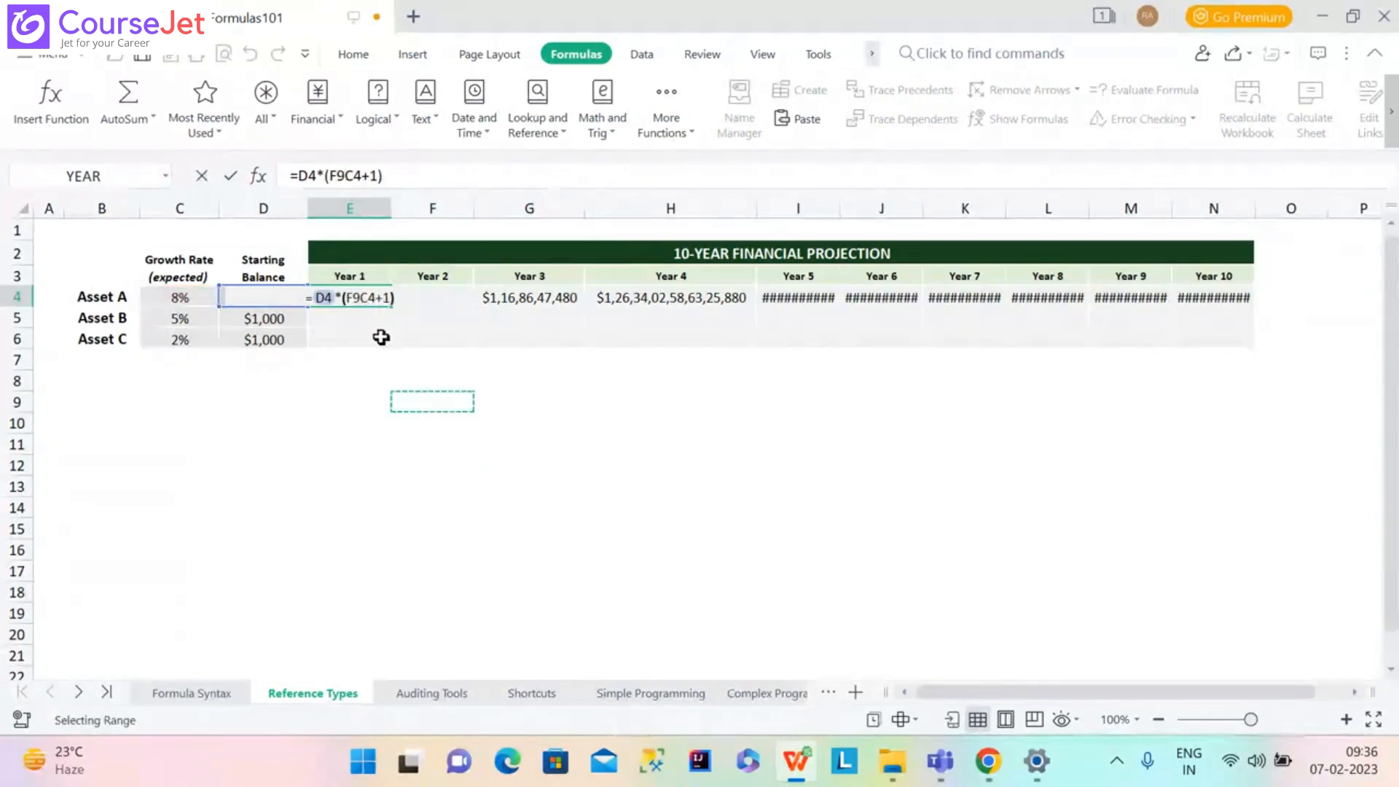
{"action": "left_click", "coordinate": [319, 505]}
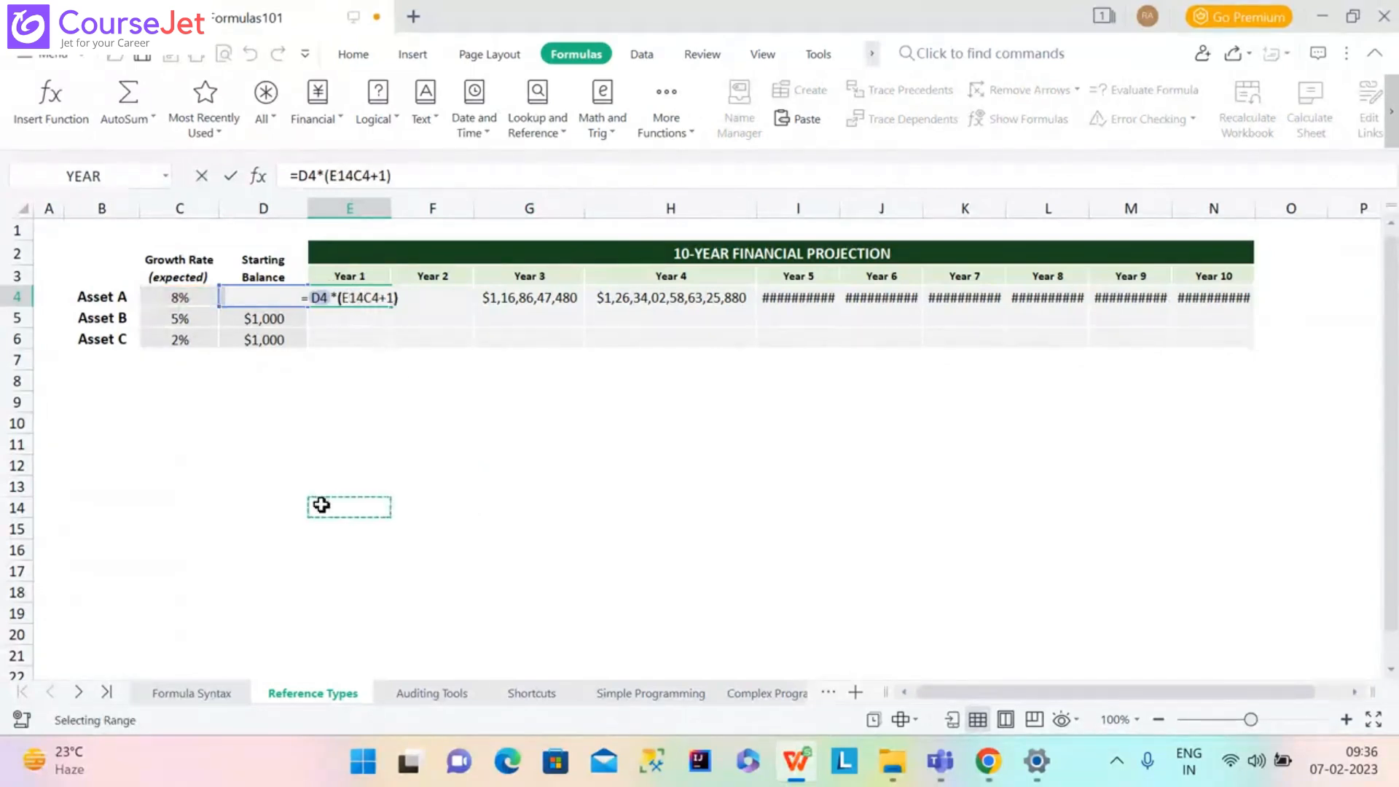
{"action": "key", "text": "BackSpace"}
{"action": "key", "text": "BackSpace"}
{"action": "key", "text": "BackSpace"}
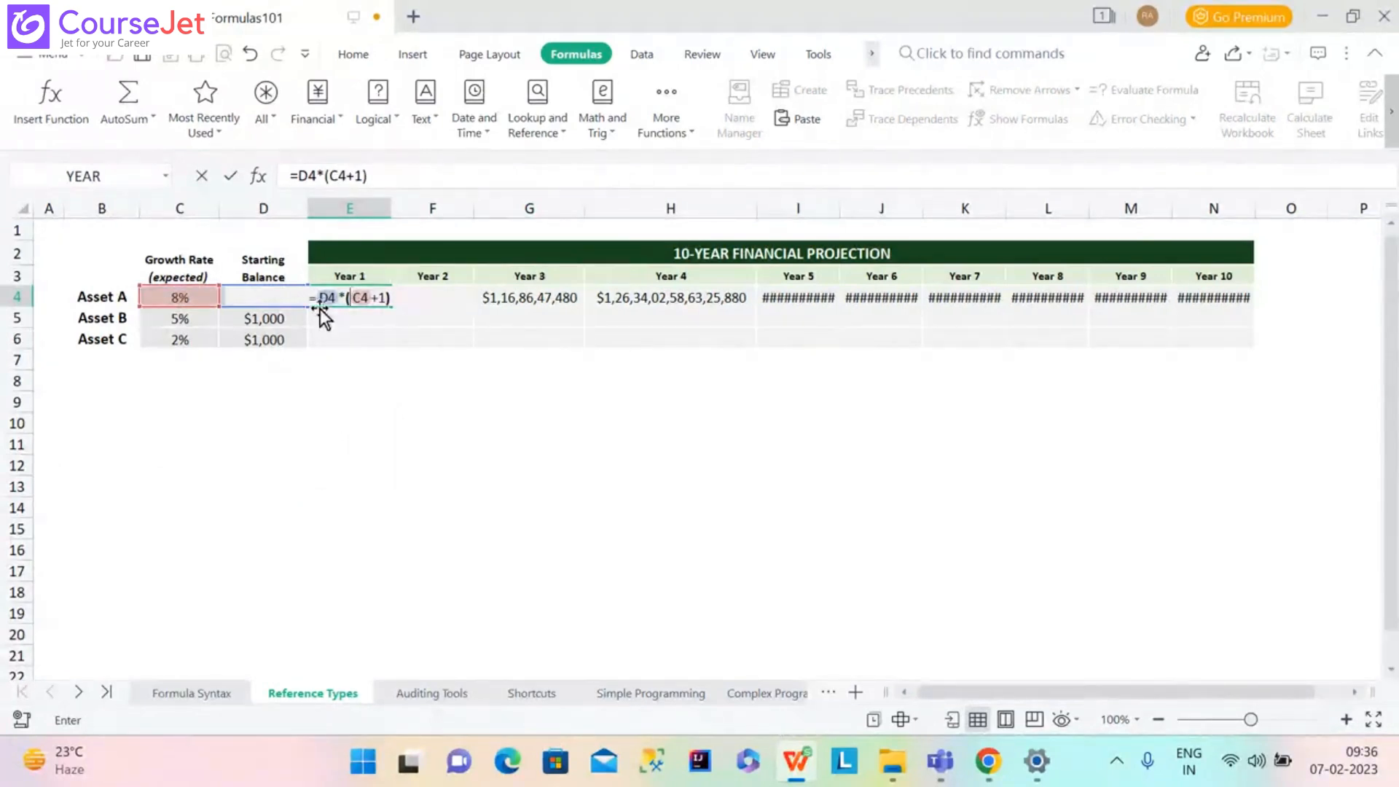
{"action": "left_click", "coordinate": [364, 299]}
{"action": "key", "text": "ctrl+Return"}
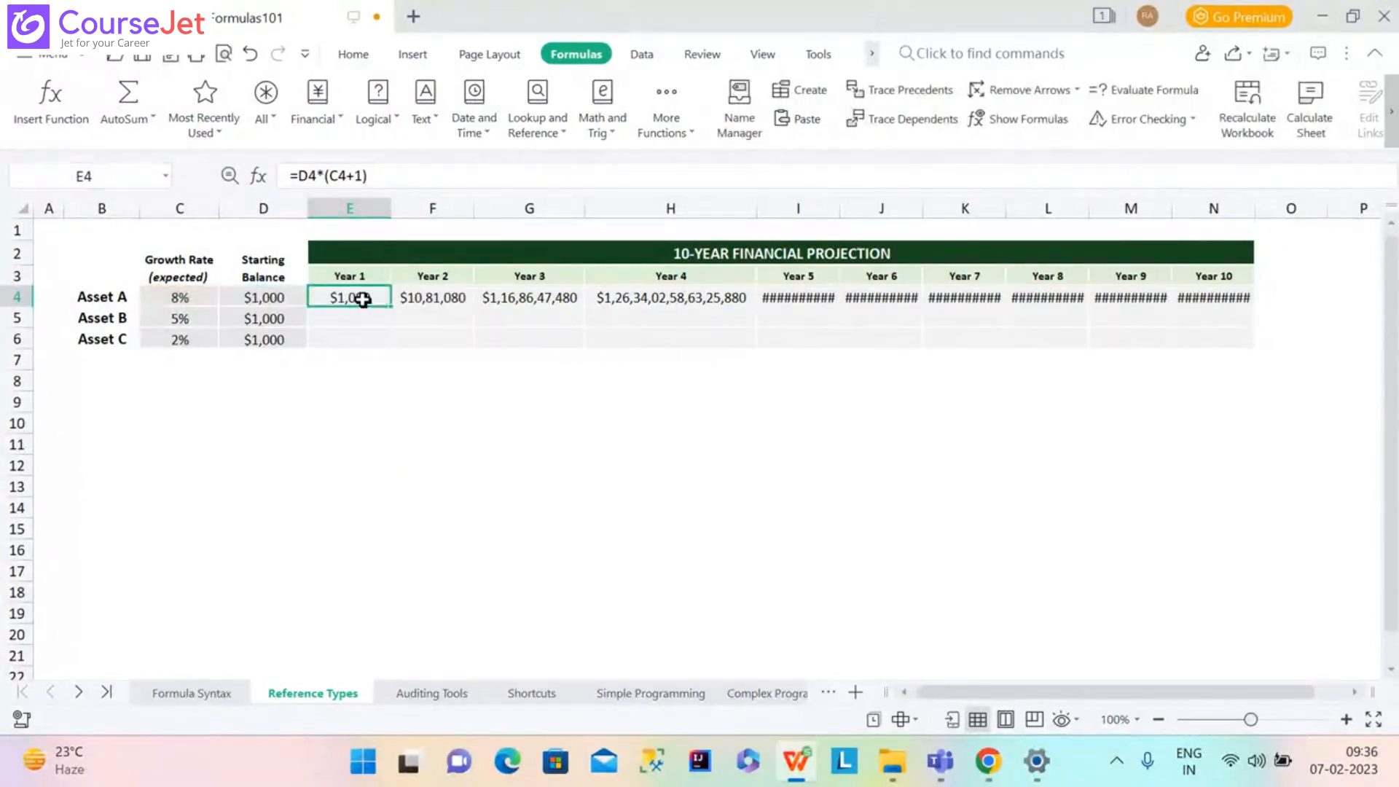
Examine the cell references in Asset A's Year 1 formula in E4 and its Year 2 formula in F4.
{"action": "double_click", "coordinate": [363, 299]}
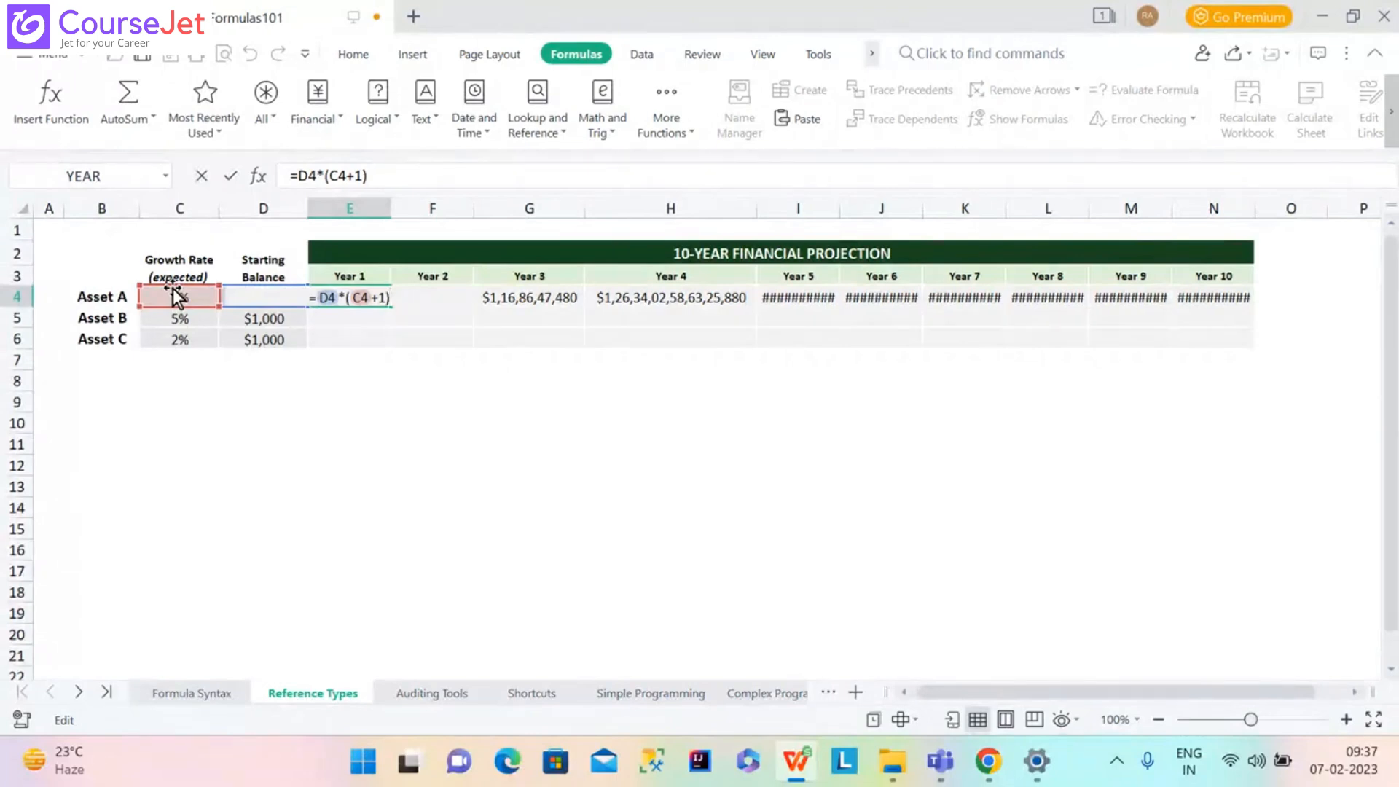
{"action": "left_click", "coordinate": [405, 378]}
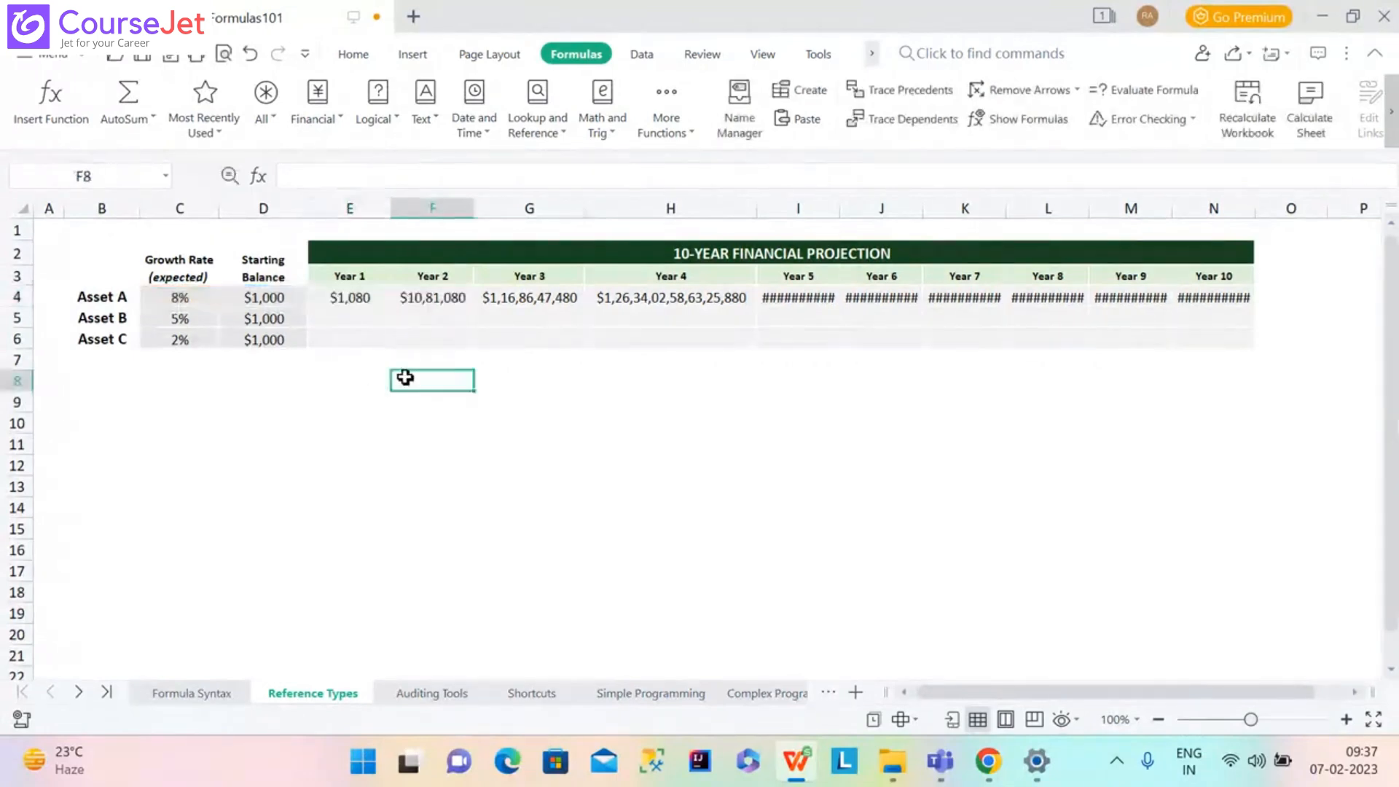
{"action": "left_click", "coordinate": [437, 296]}
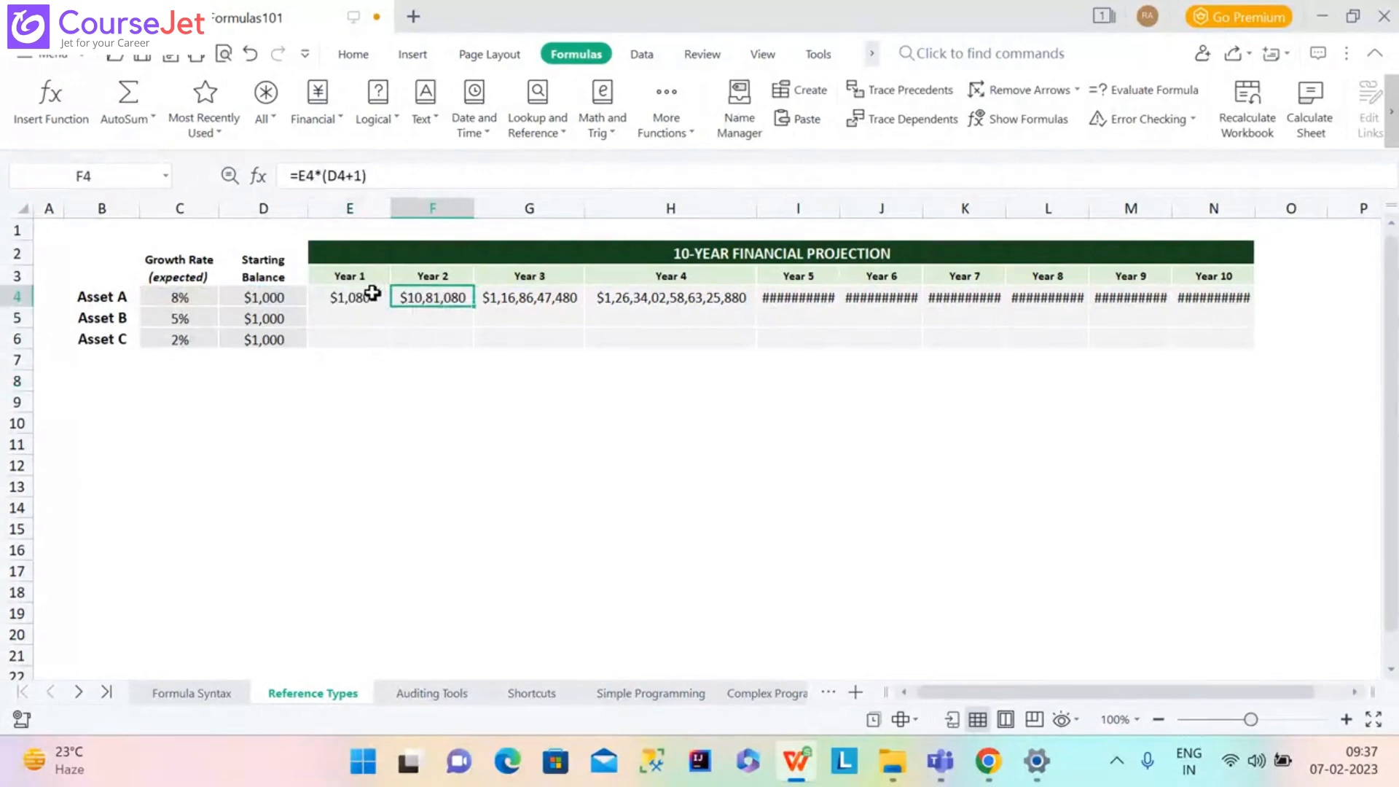
{"action": "double_click", "coordinate": [447, 297]}
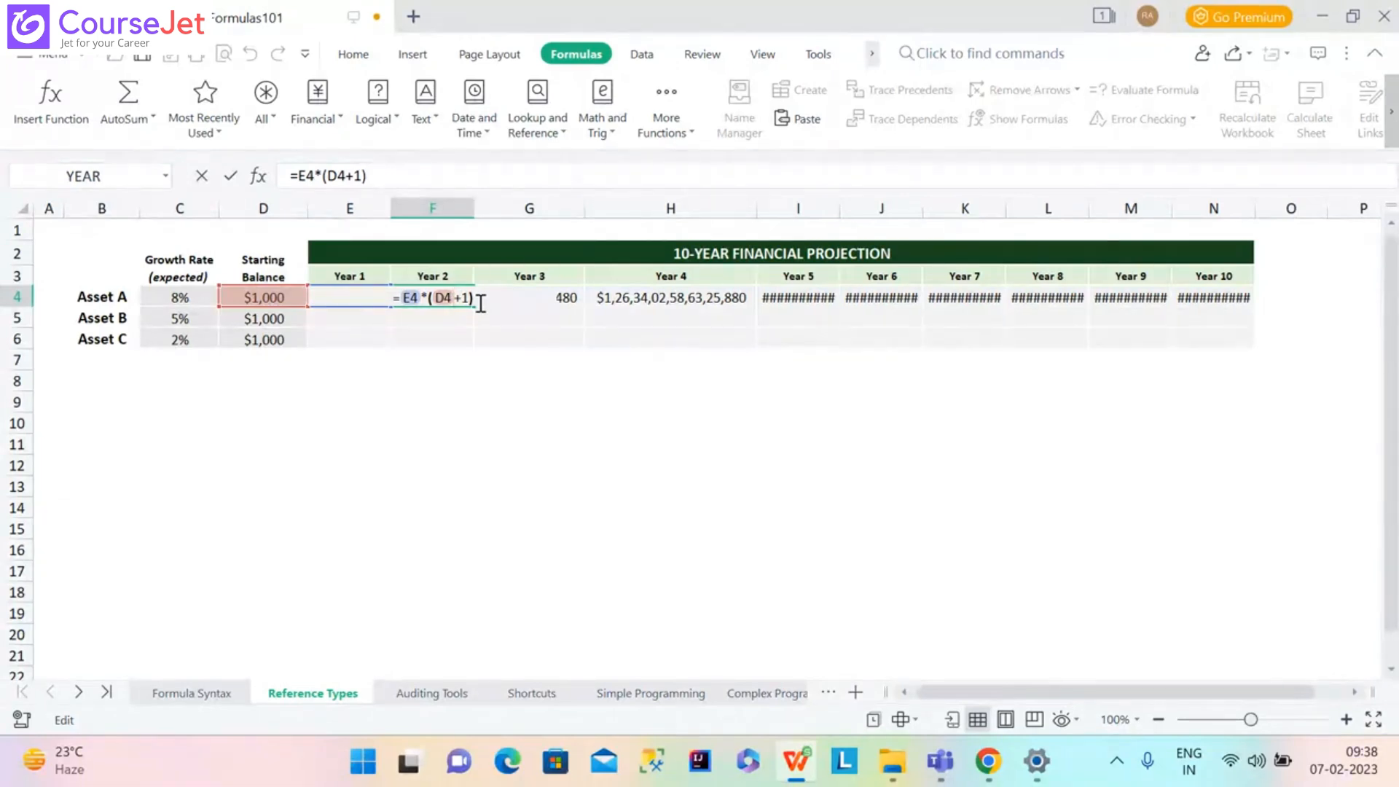
{"action": "left_click", "coordinate": [521, 420]}
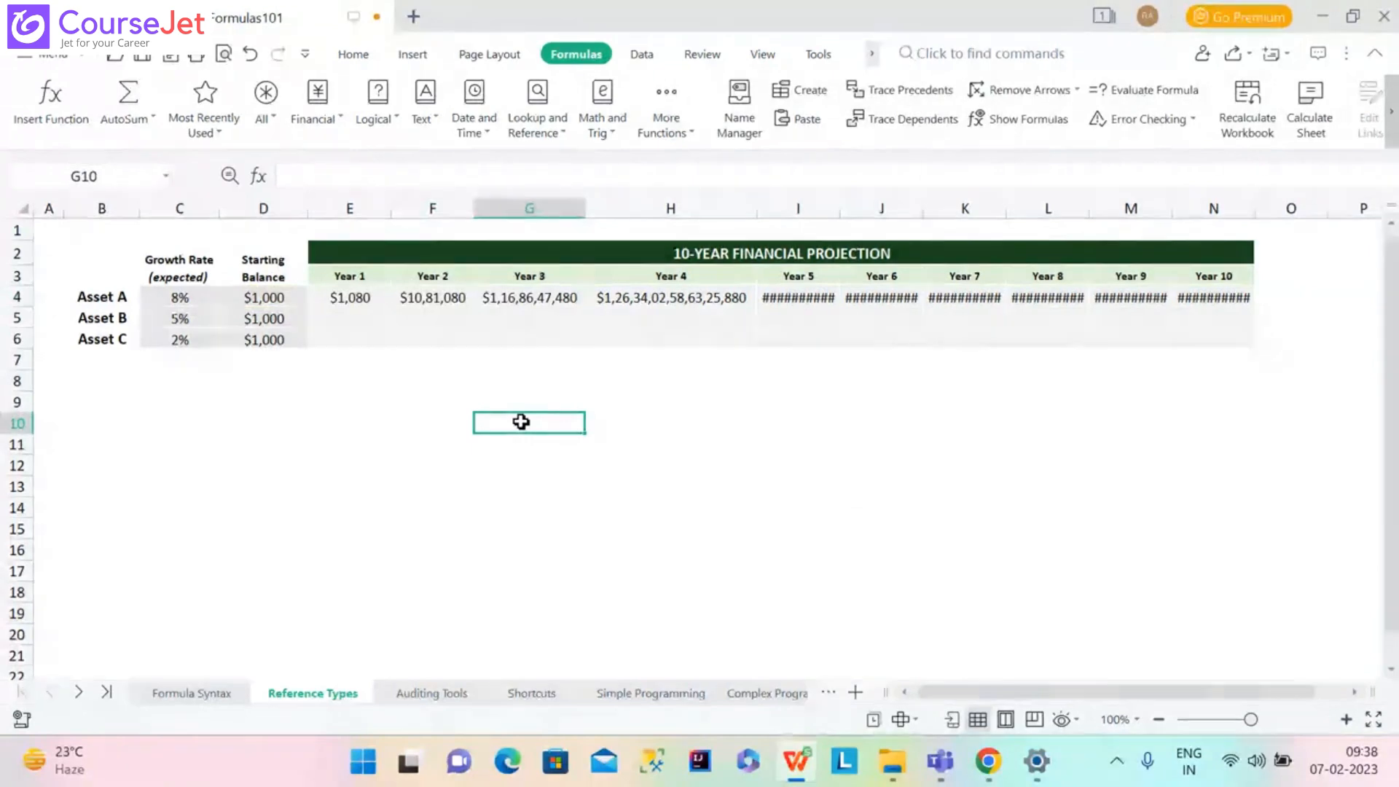
Compare the E4 and F4 formulas again, tracing the Year 2 growth reference to the starting balance in D4.
{"action": "left_click", "coordinate": [345, 294]}
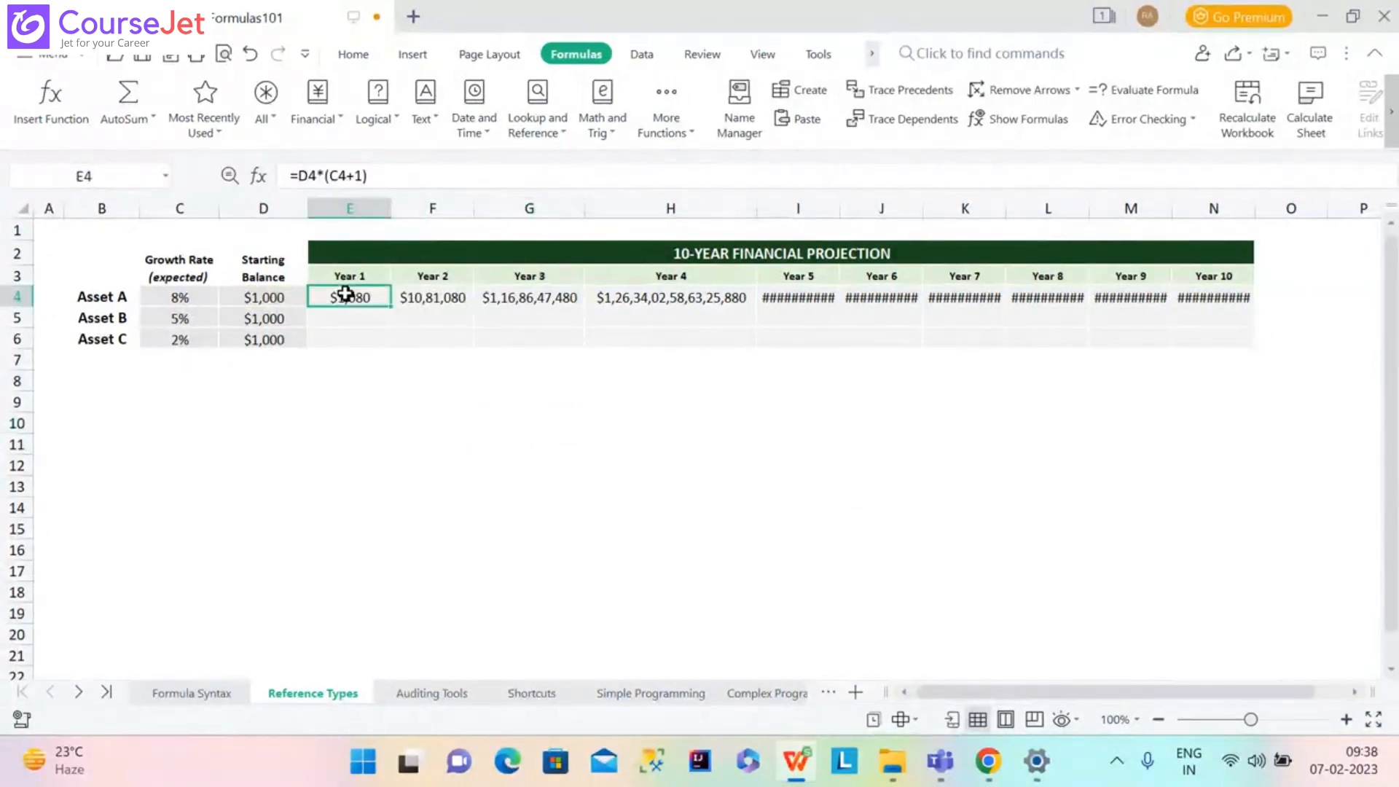
{"action": "double_click", "coordinate": [346, 294]}
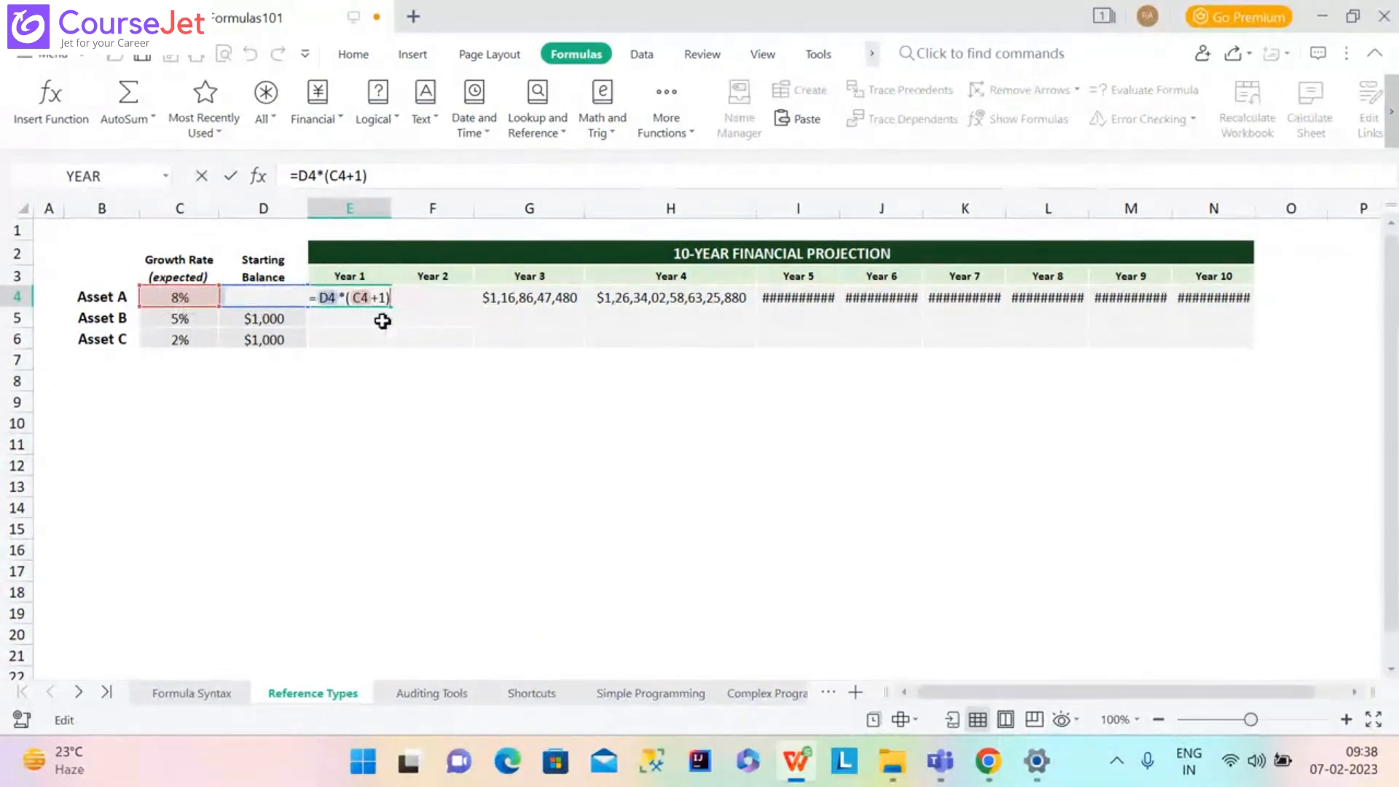
{"action": "left_click", "coordinate": [456, 404]}
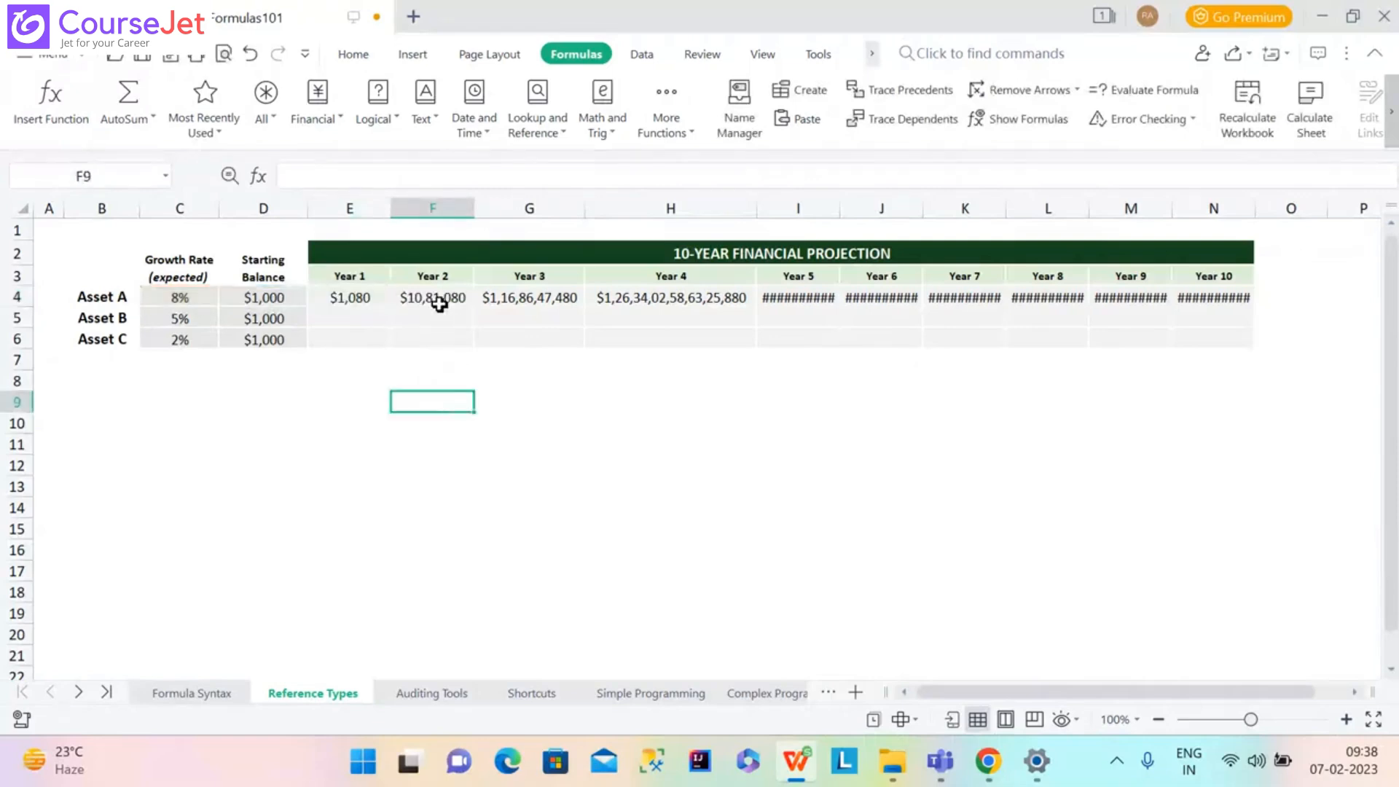
{"action": "left_click", "coordinate": [439, 305]}
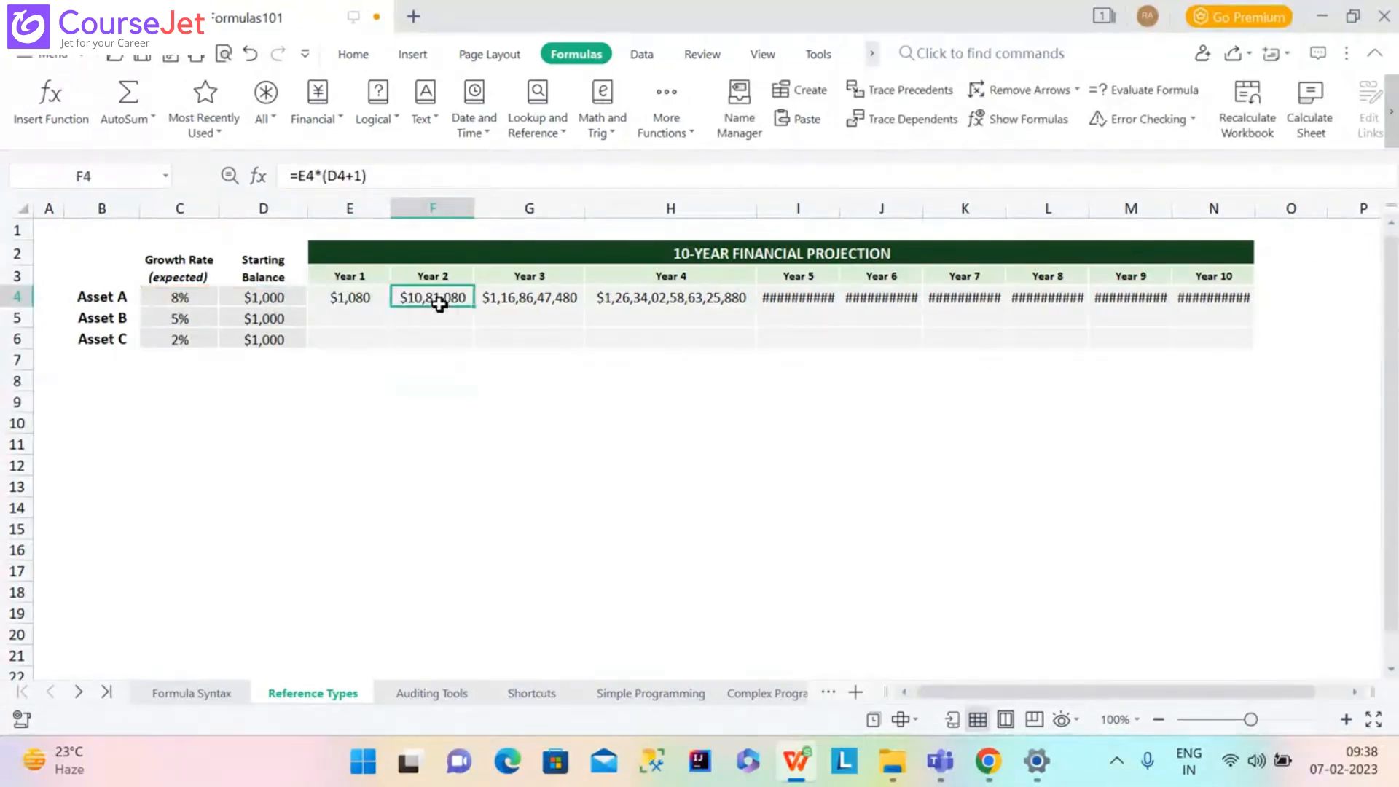
{"action": "double_click", "coordinate": [438, 304]}
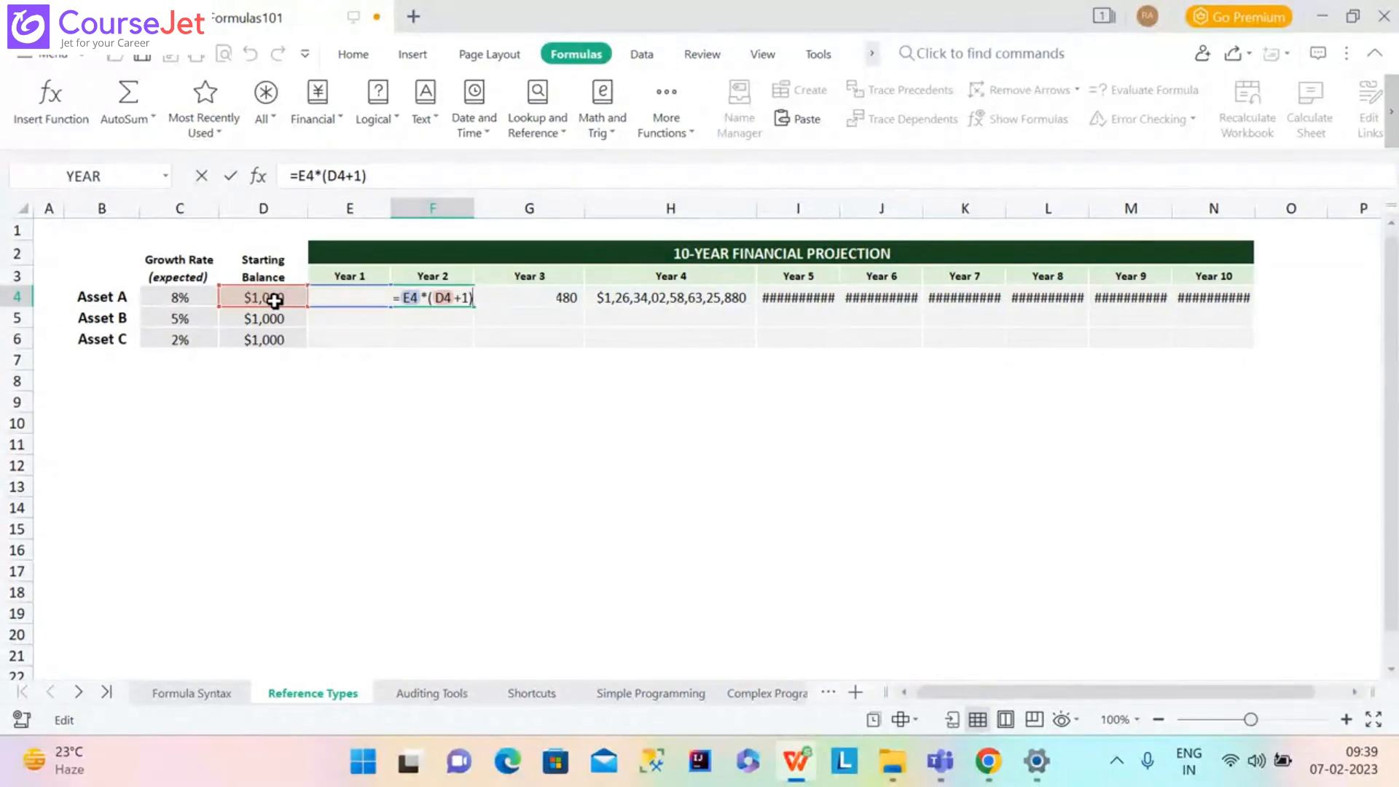
{"action": "left_click", "coordinate": [274, 301]}
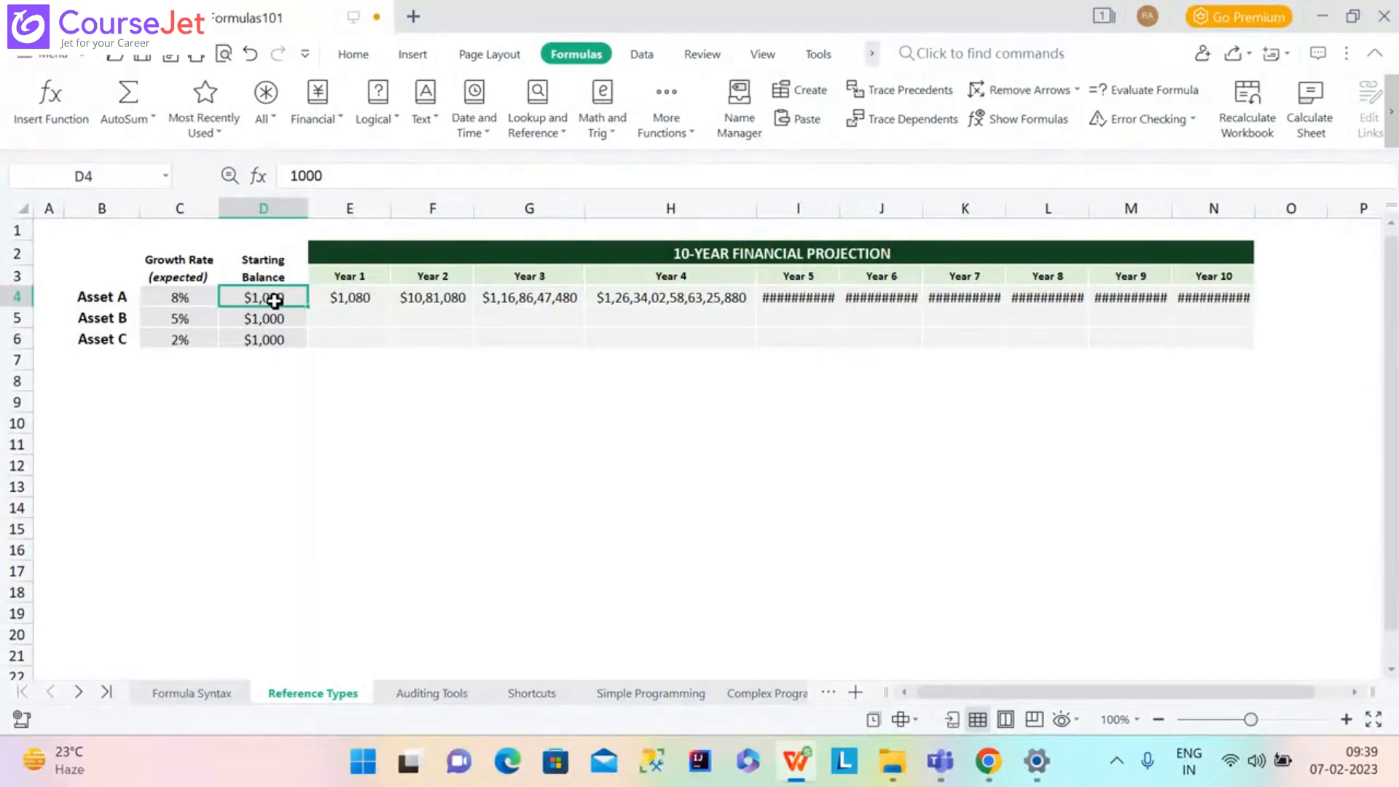
Compare Asset A's Year 1, Year 2 and Year 3 formulas in E4, F4 and G4 for shifts in their references.
{"action": "left_click", "coordinate": [371, 298]}
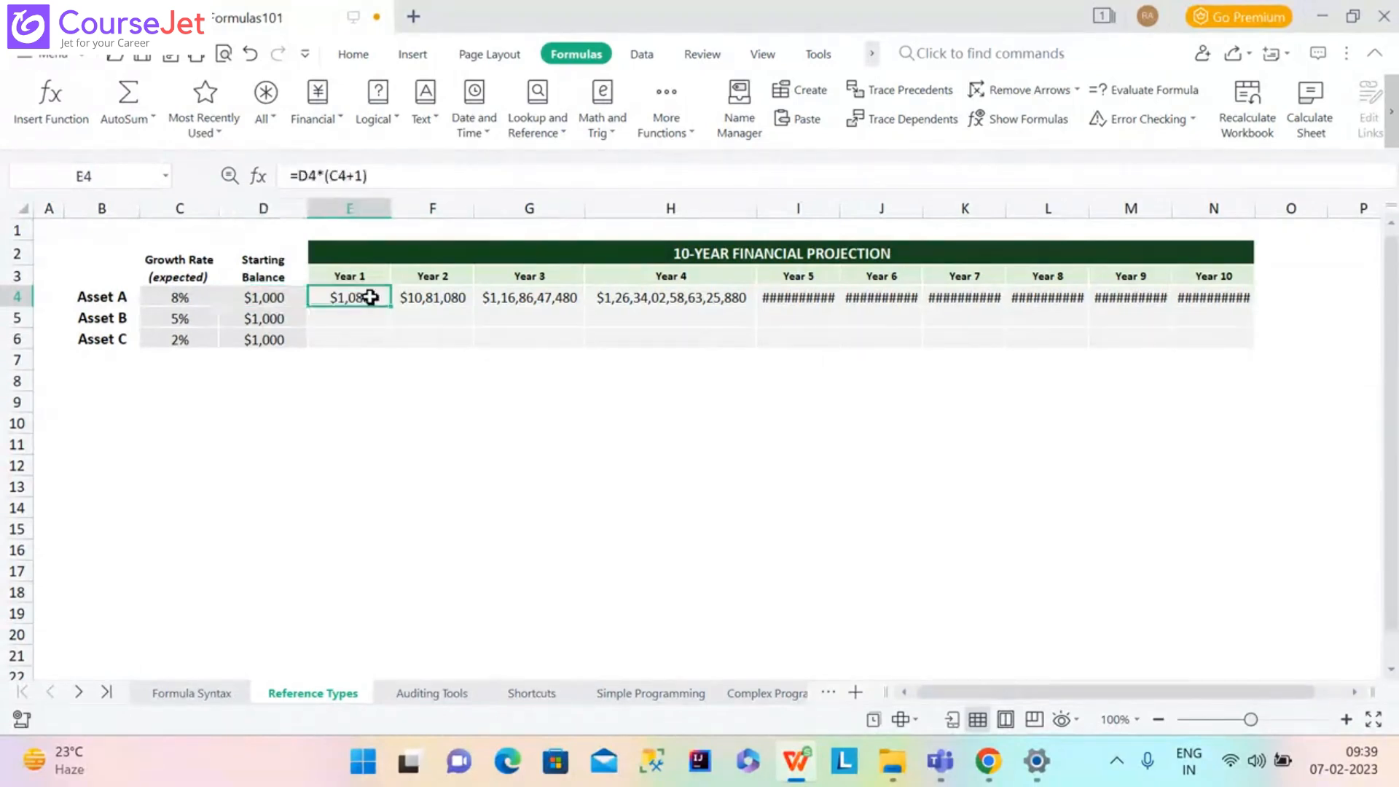
{"action": "double_click", "coordinate": [370, 298]}
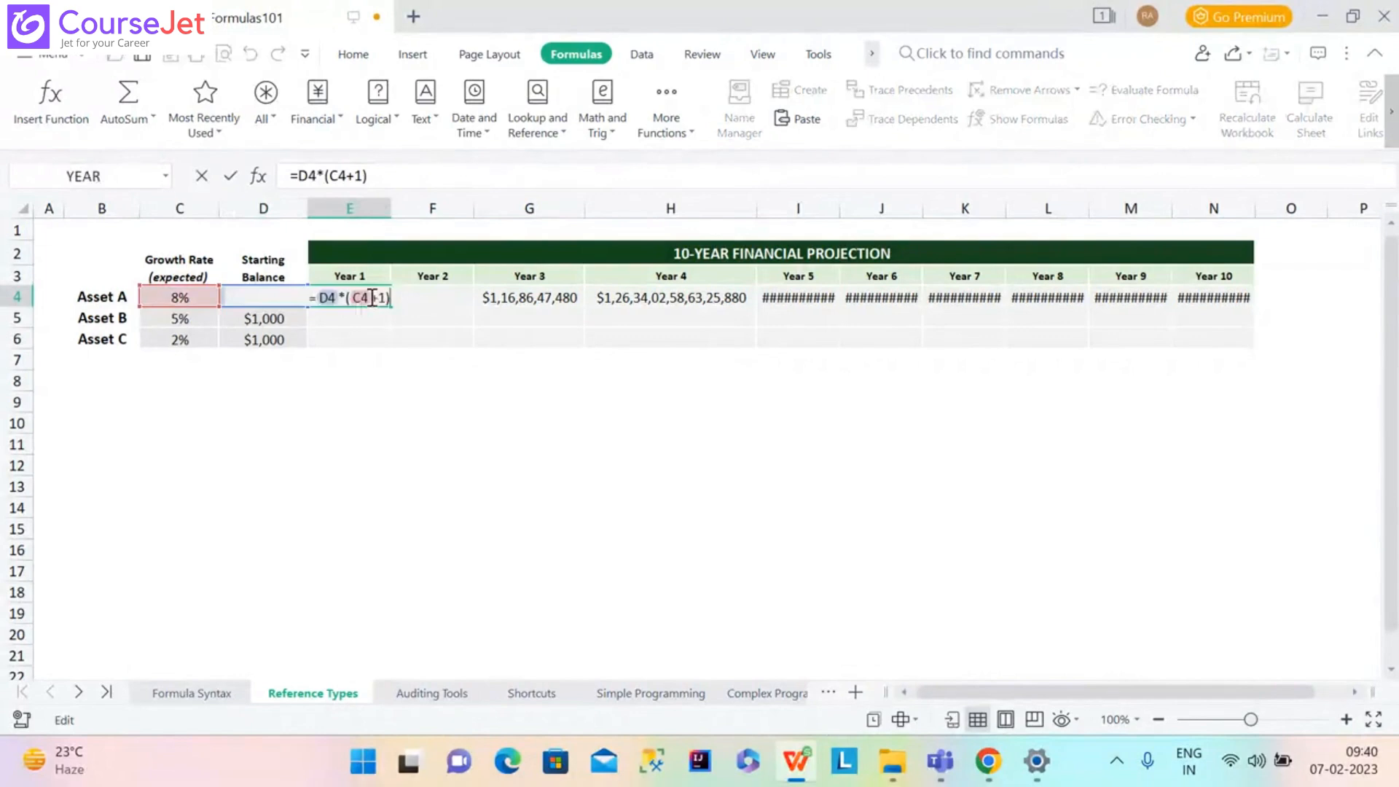
{"action": "left_click", "coordinate": [447, 359]}
{"action": "left_click", "coordinate": [446, 295]}
{"action": "double_click", "coordinate": [445, 294]}
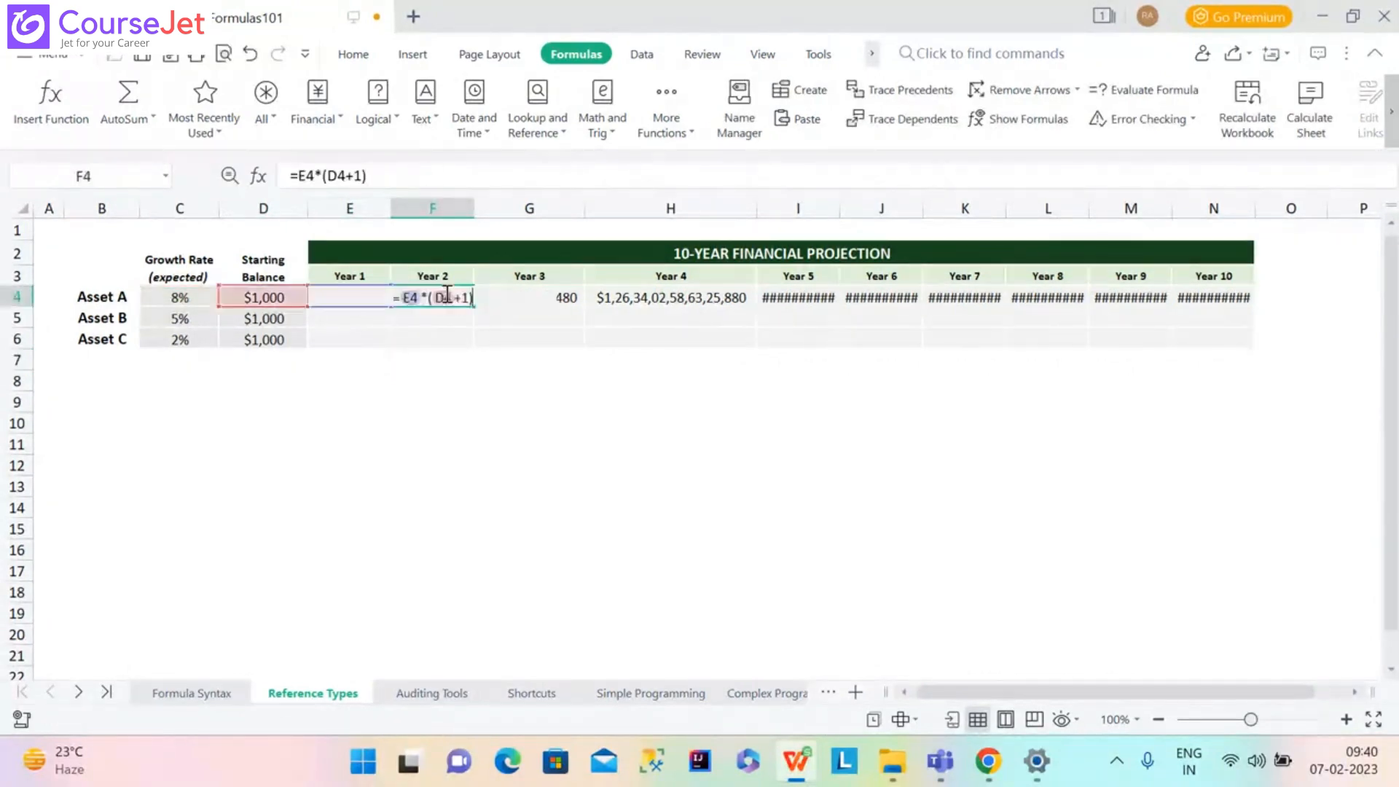
{"action": "left_click", "coordinate": [579, 373]}
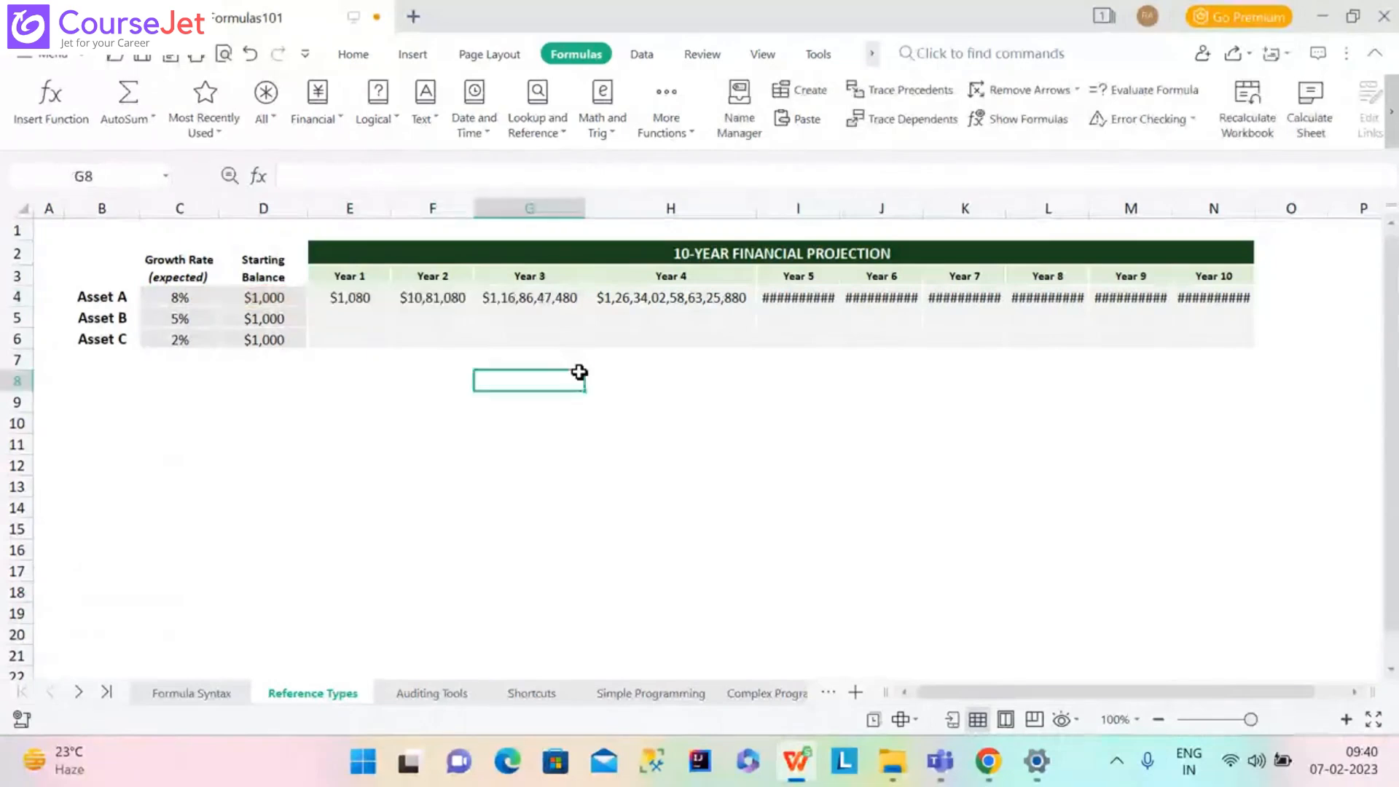
{"action": "left_click", "coordinate": [556, 299]}
{"action": "double_click", "coordinate": [559, 301]}
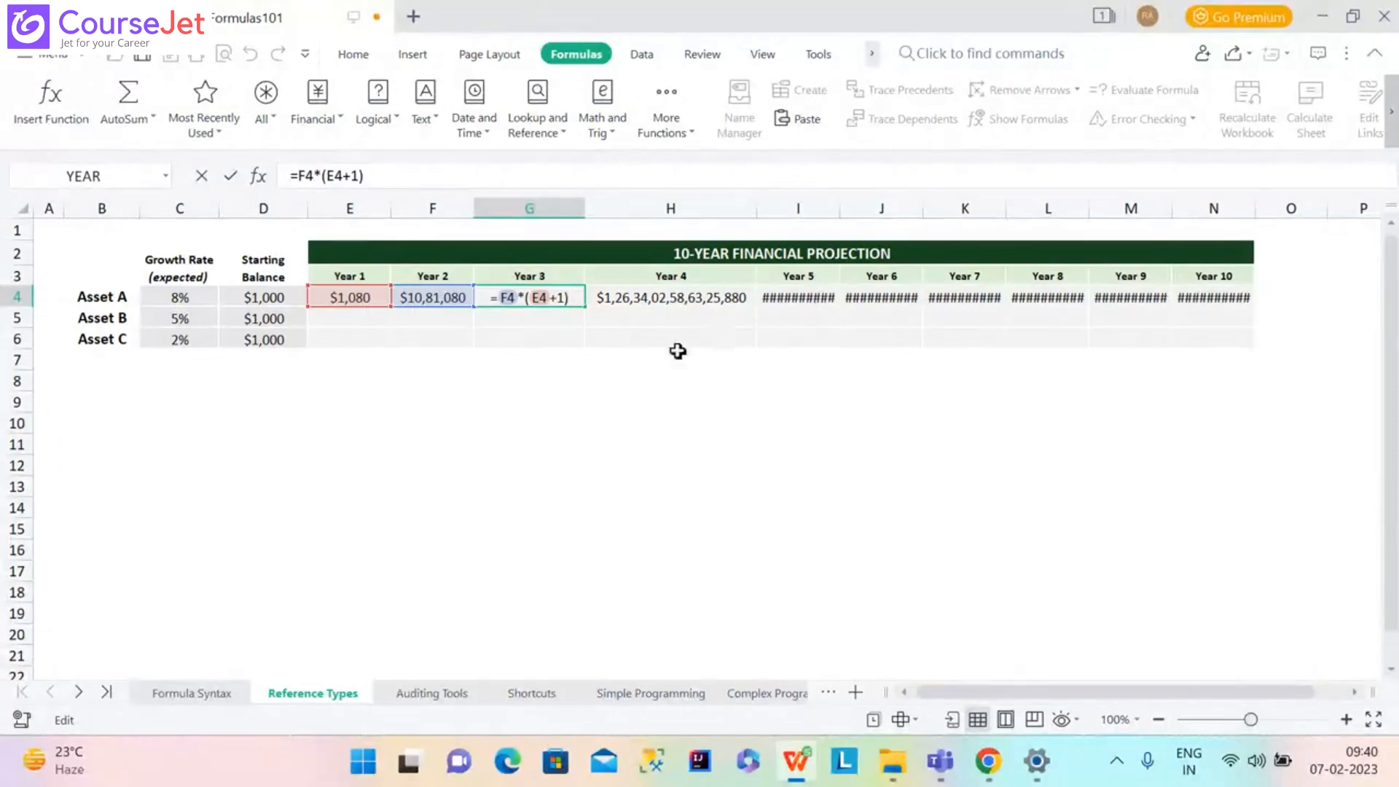
{"action": "left_click", "coordinate": [547, 439]}
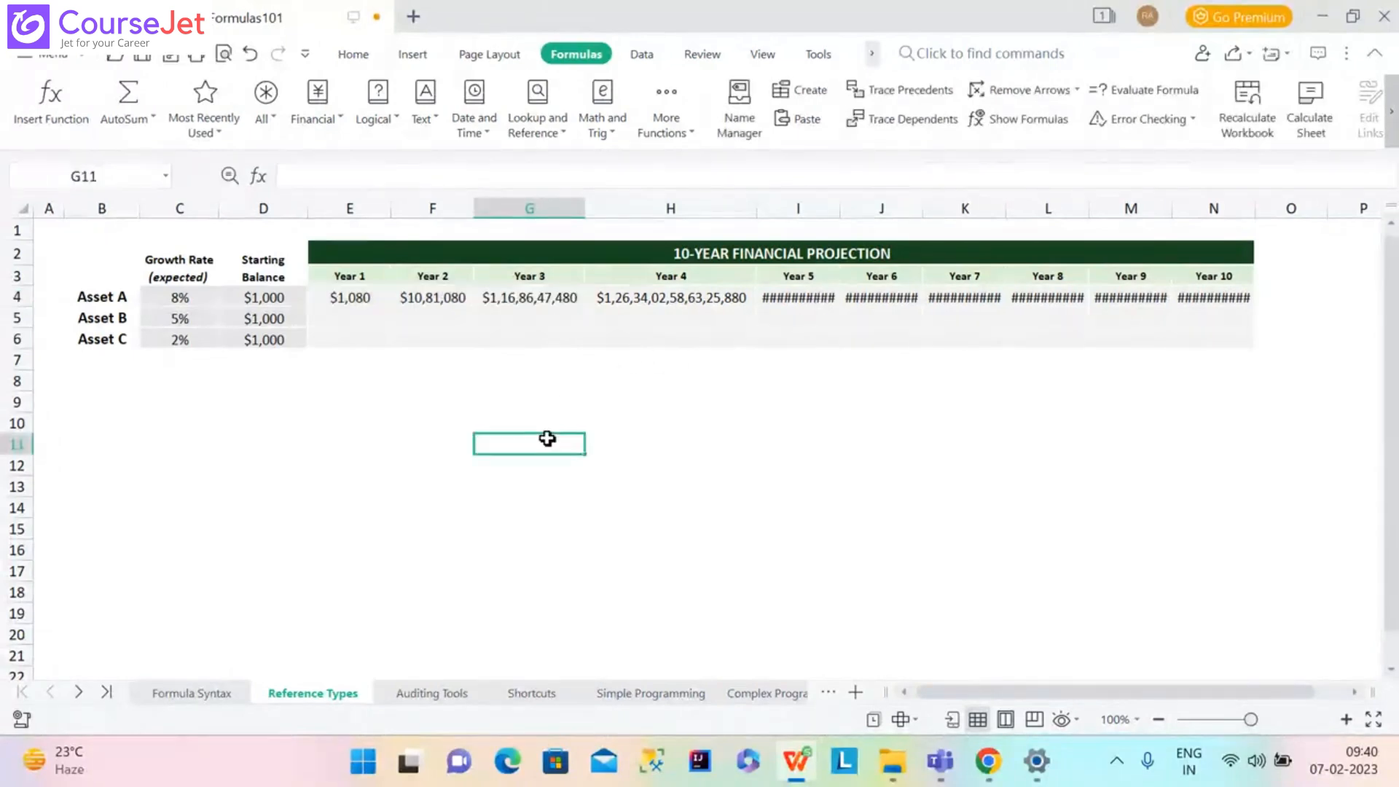
{"action": "left_click", "coordinate": [351, 301]}
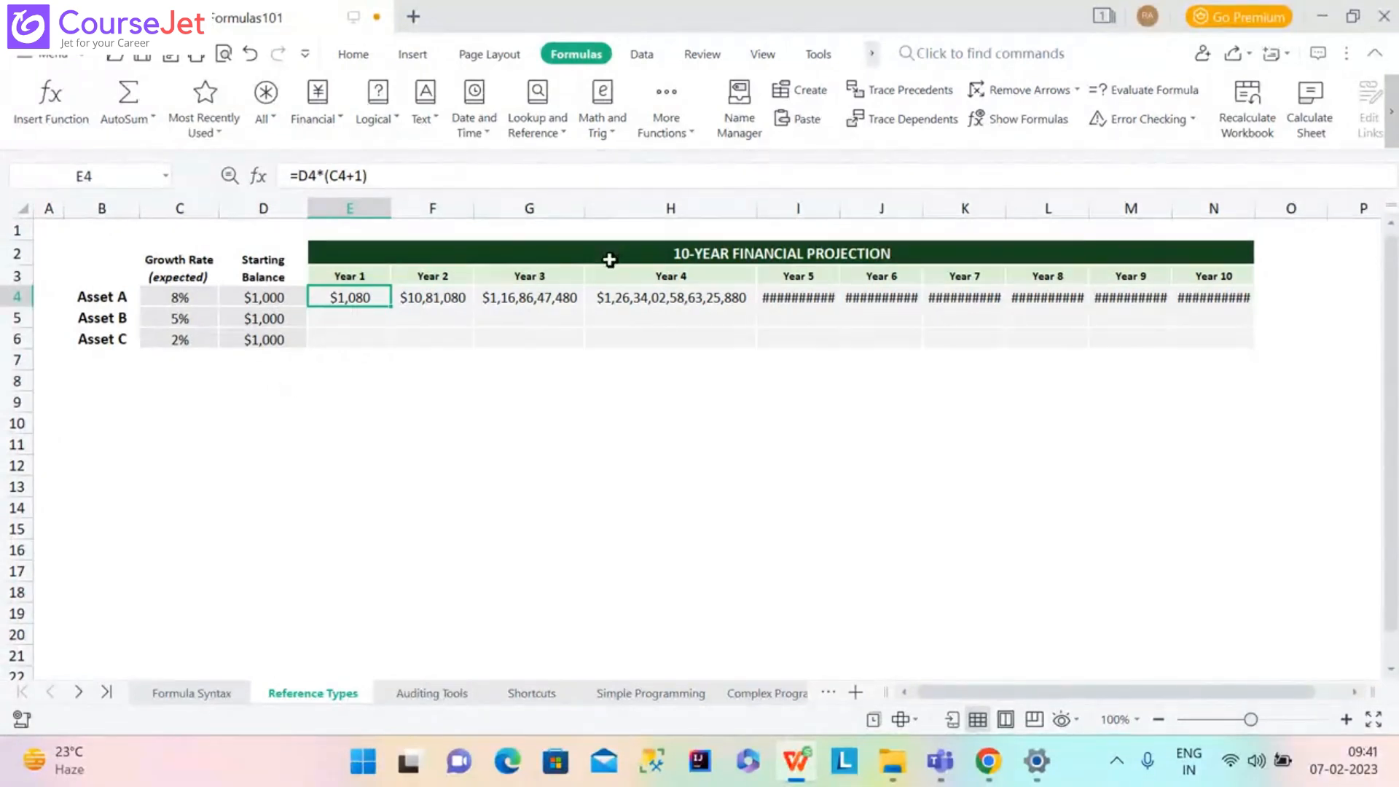
{"action": "left_click", "coordinate": [966, 453]}
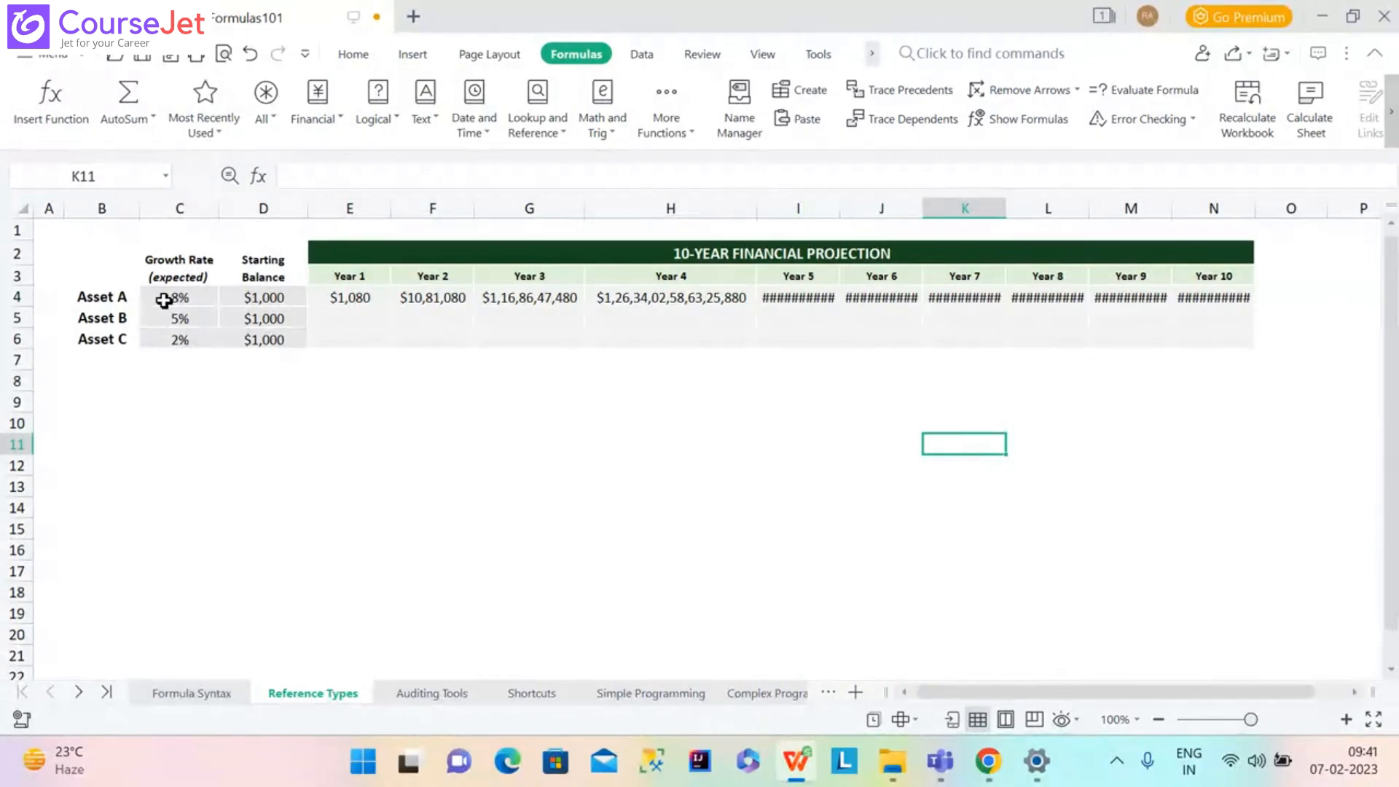
{"action": "left_click", "coordinate": [264, 303]}
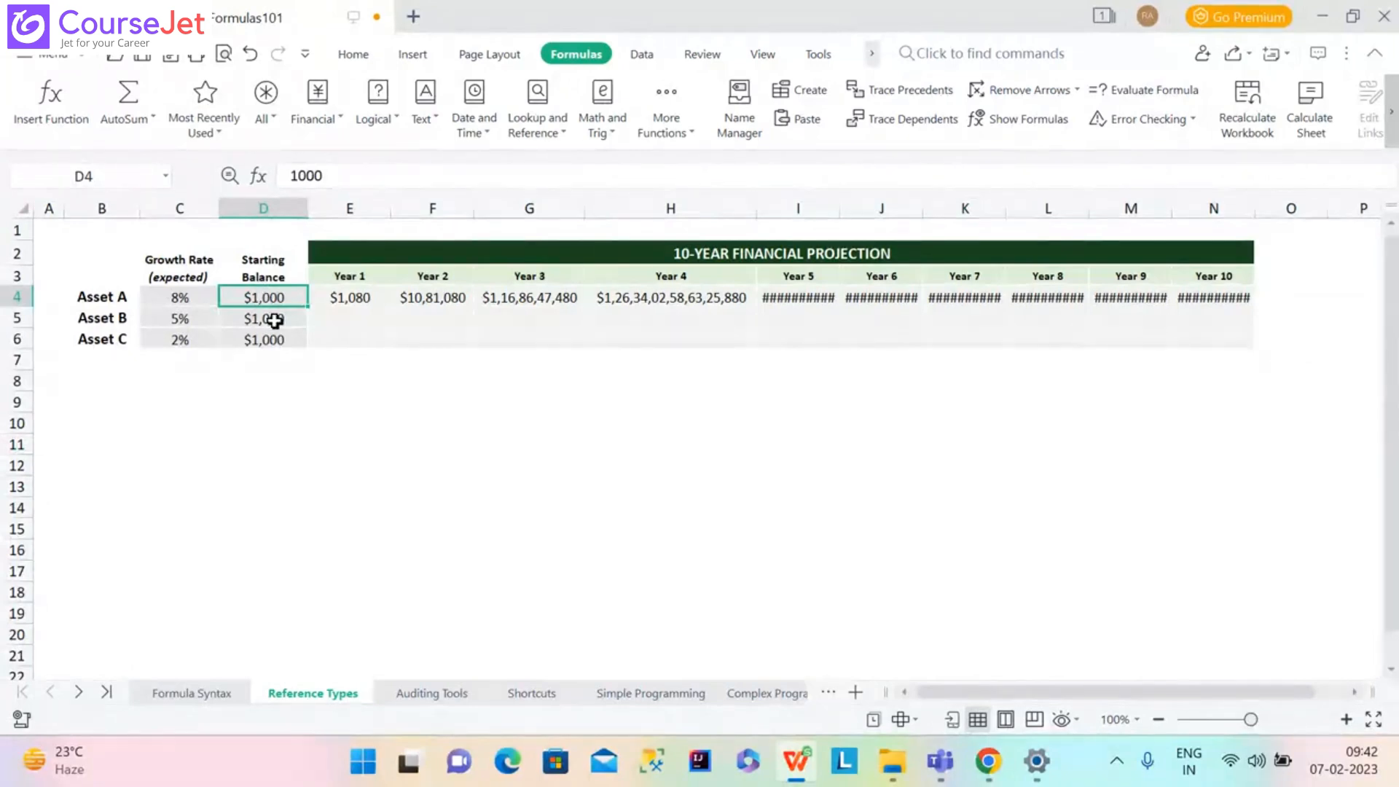
Fix the growth rate reference in E4 so the formula is =D4*($C$4+1), and fill it across row 4 through O4.
{"action": "left_click", "coordinate": [344, 293]}
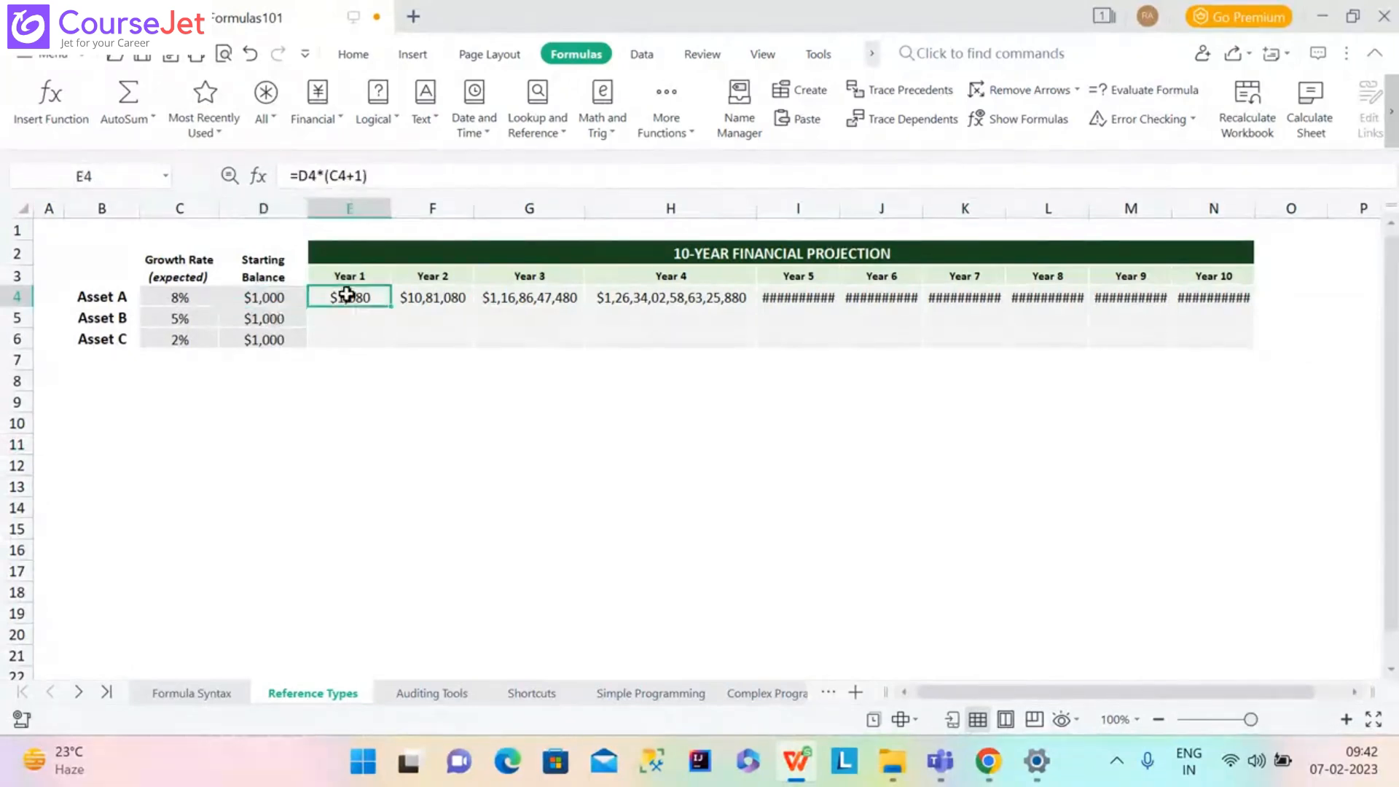
{"action": "left_click", "coordinate": [331, 177]}
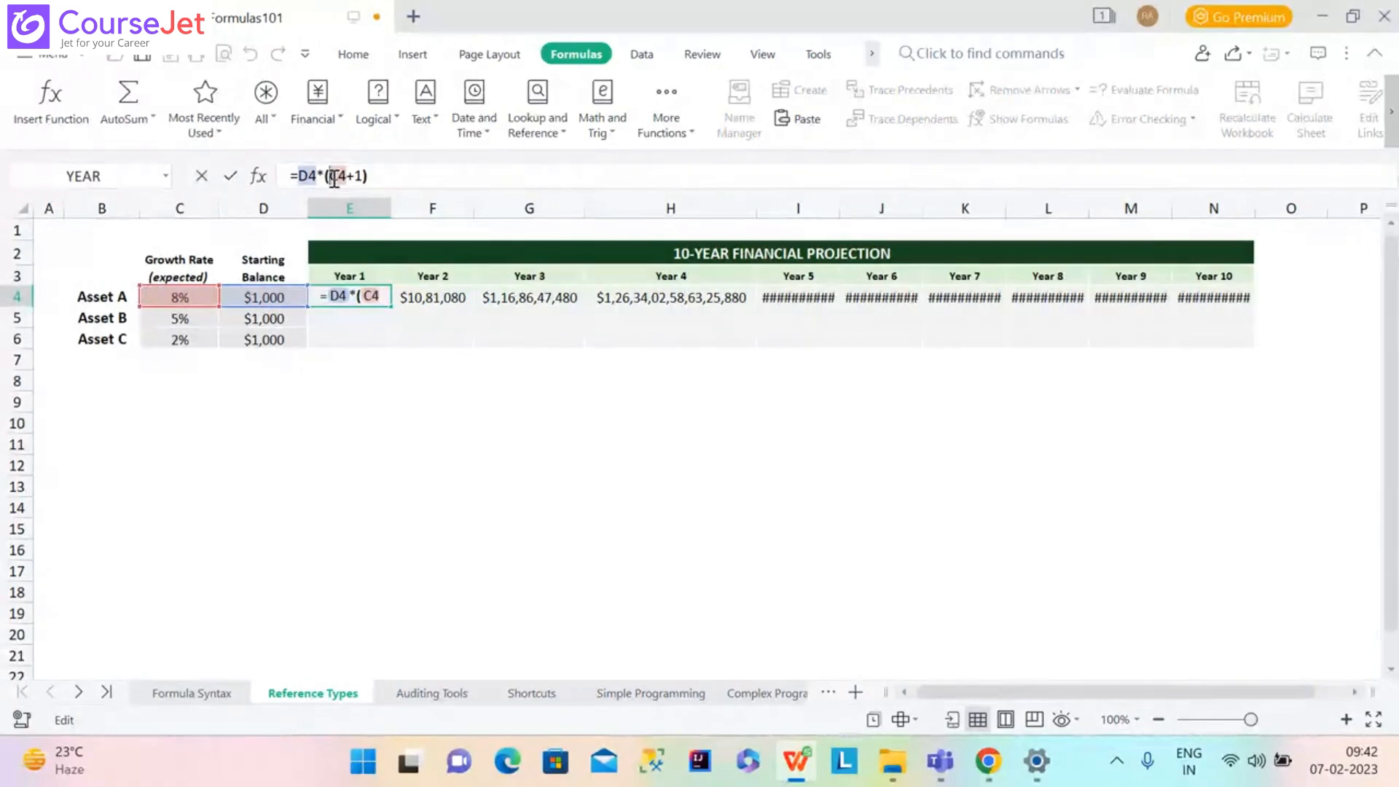
{"action": "type", "text": "$"}
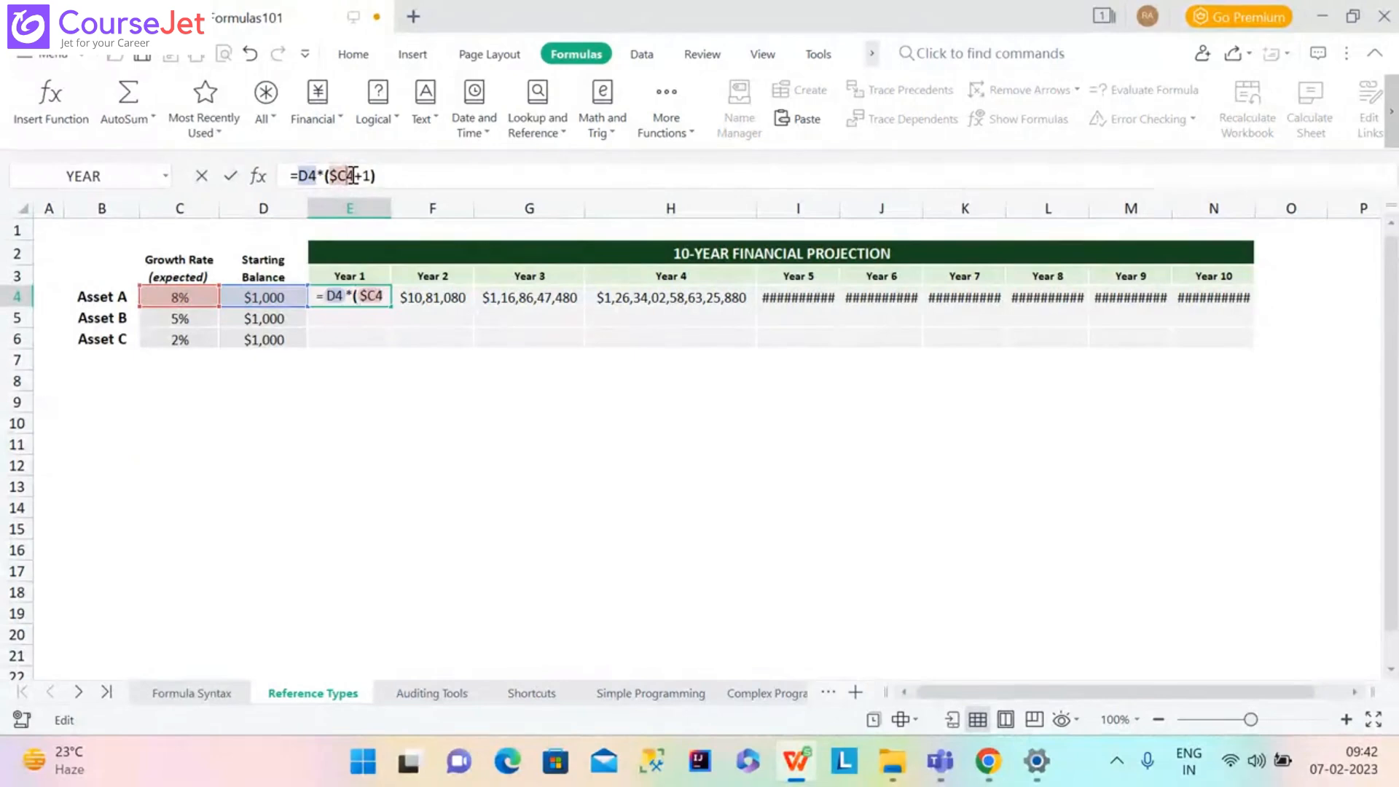
{"action": "left_click", "coordinate": [349, 175]}
{"action": "type", "text": "$"}
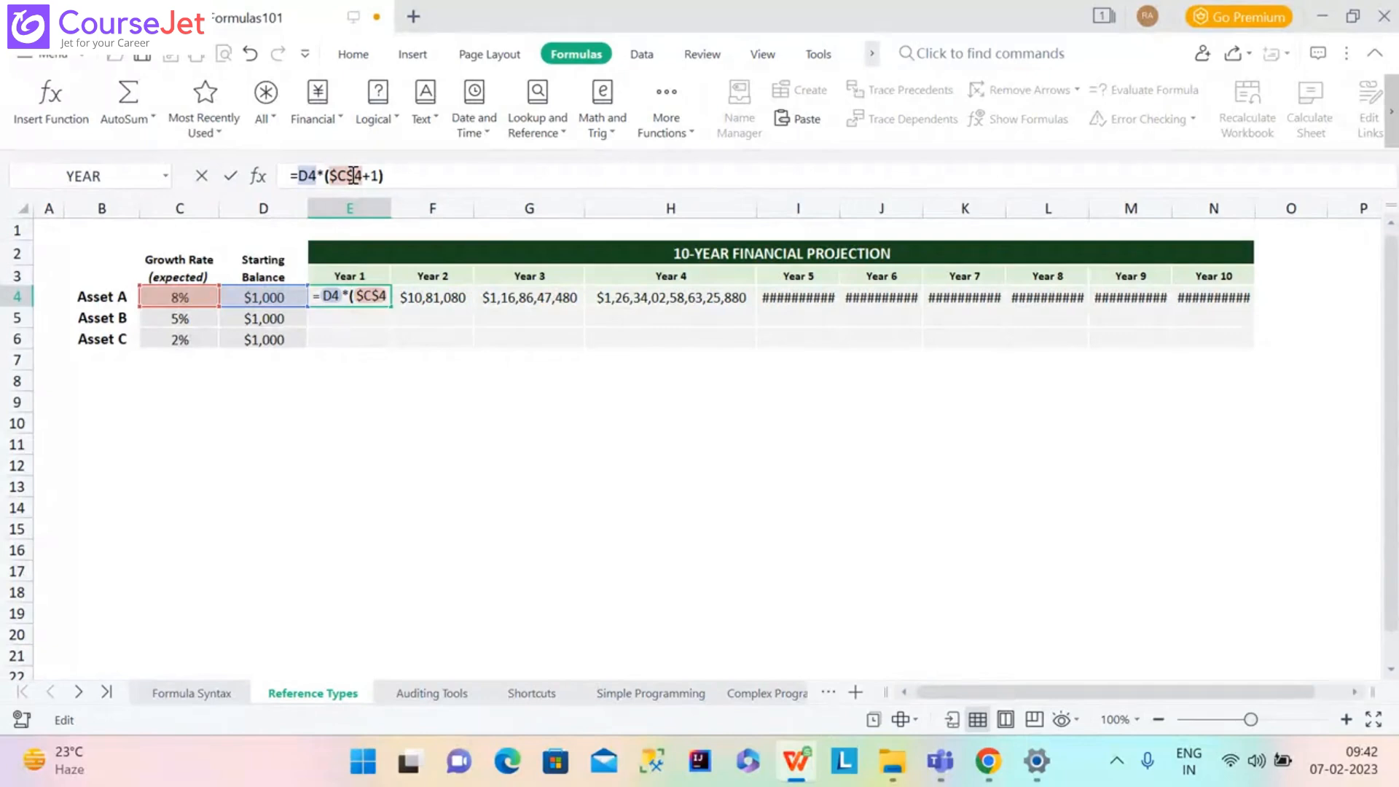
{"action": "key", "text": "Return"}
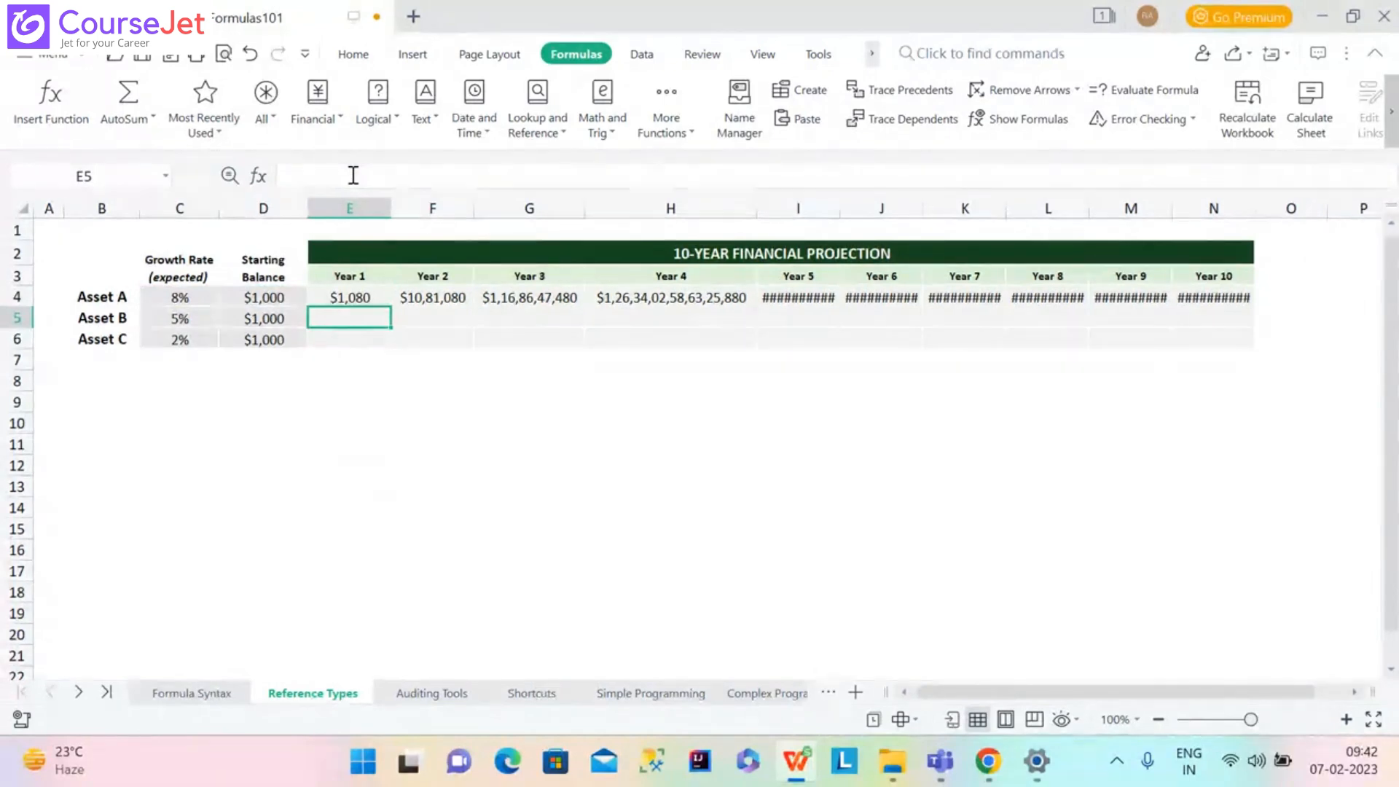
{"action": "left_click", "coordinate": [353, 301]}
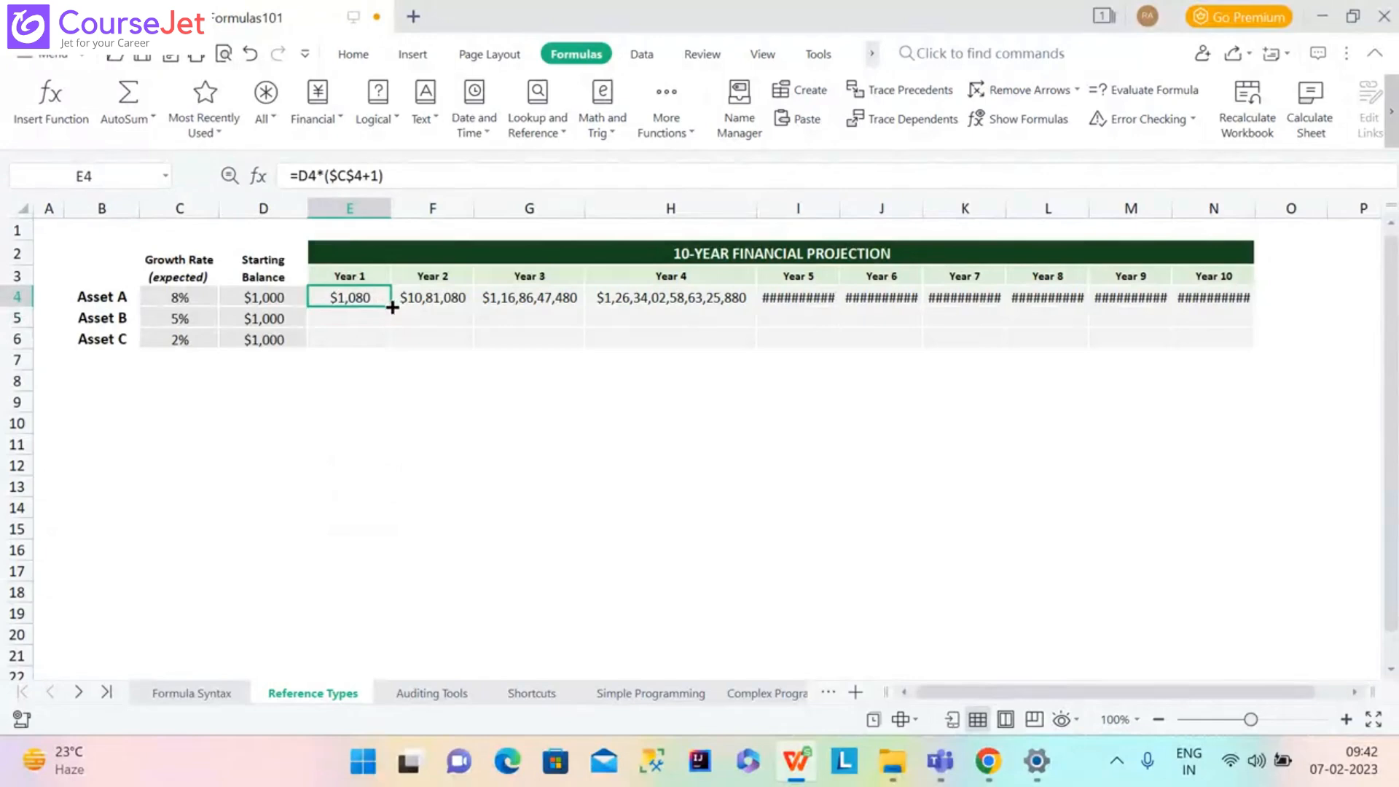
{"action": "left_click_drag", "start_coordinate": [392, 306], "coordinate": [1294, 298]}
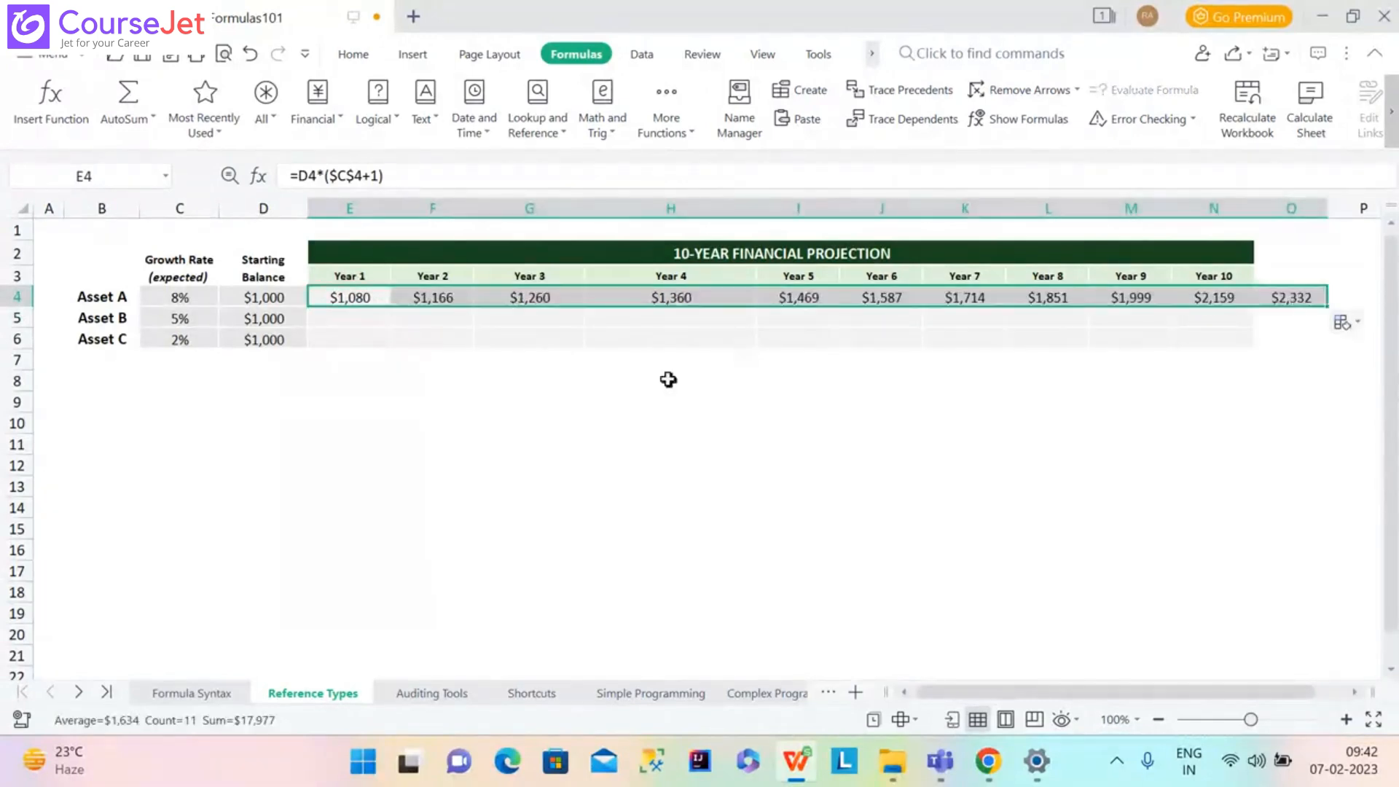
Compare Asset A's Year 1 through Year 6 formulas in E4:J4, checking the previous-balance reference against the fixed growth rate reference.
{"action": "left_click", "coordinate": [430, 300]}
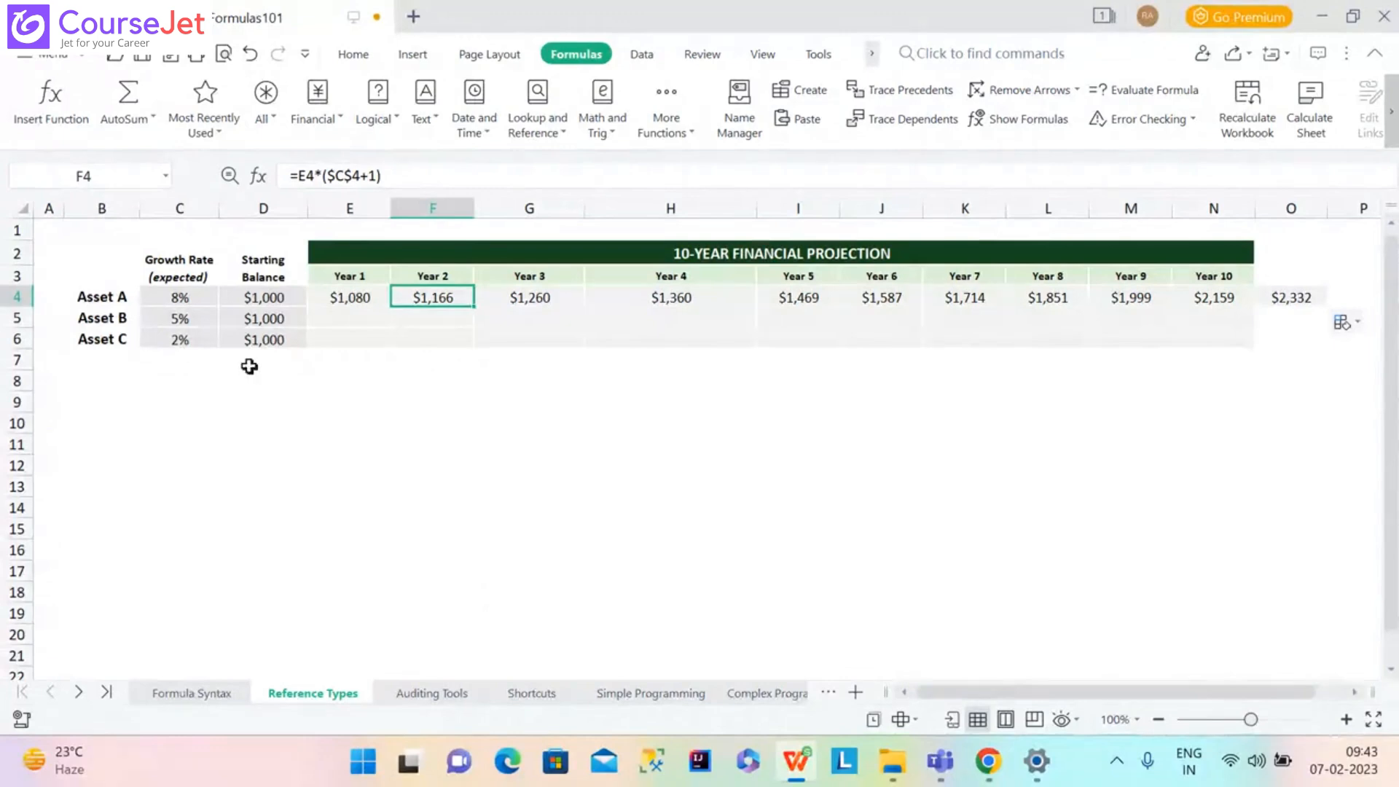
{"action": "left_click", "coordinate": [534, 308]}
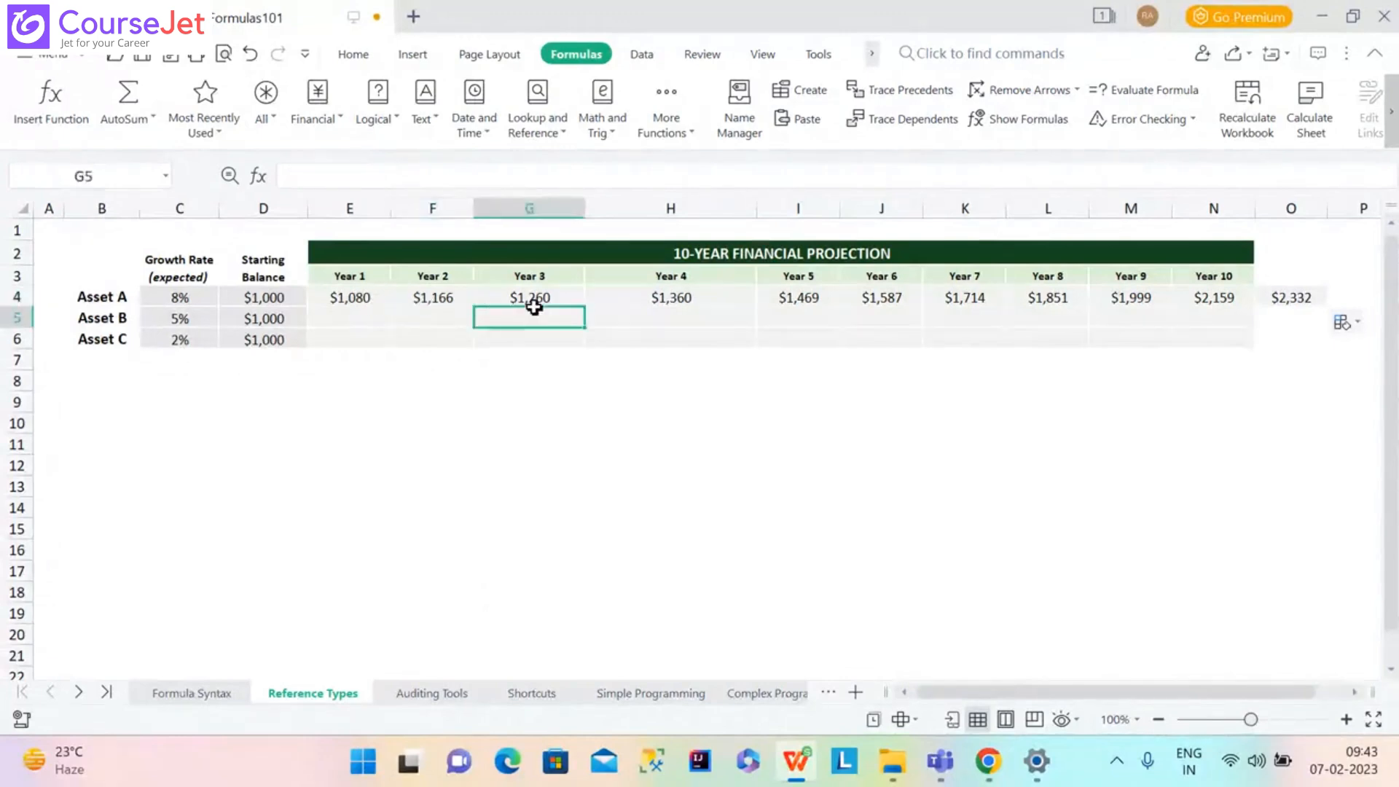
{"action": "left_click", "coordinate": [531, 296]}
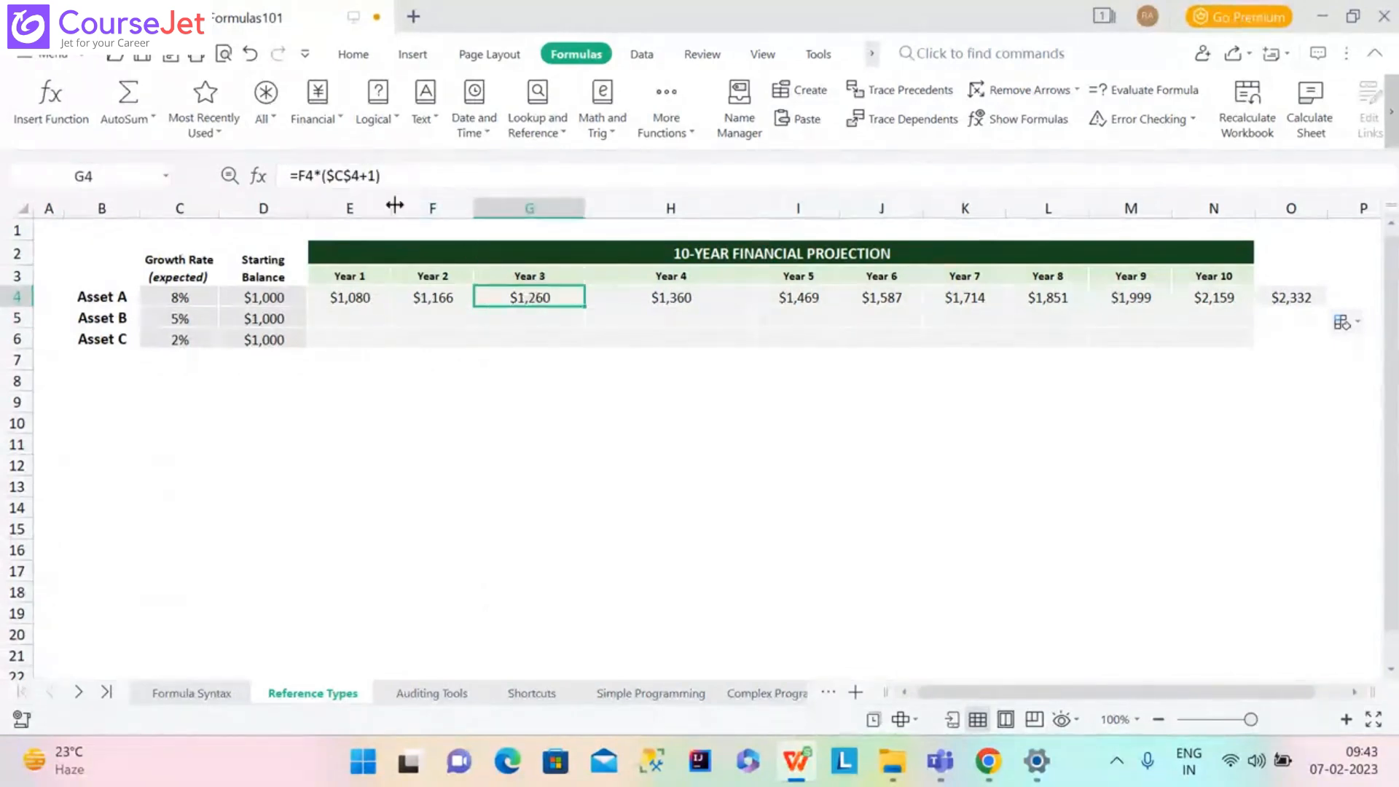
{"action": "left_click", "coordinate": [352, 297]}
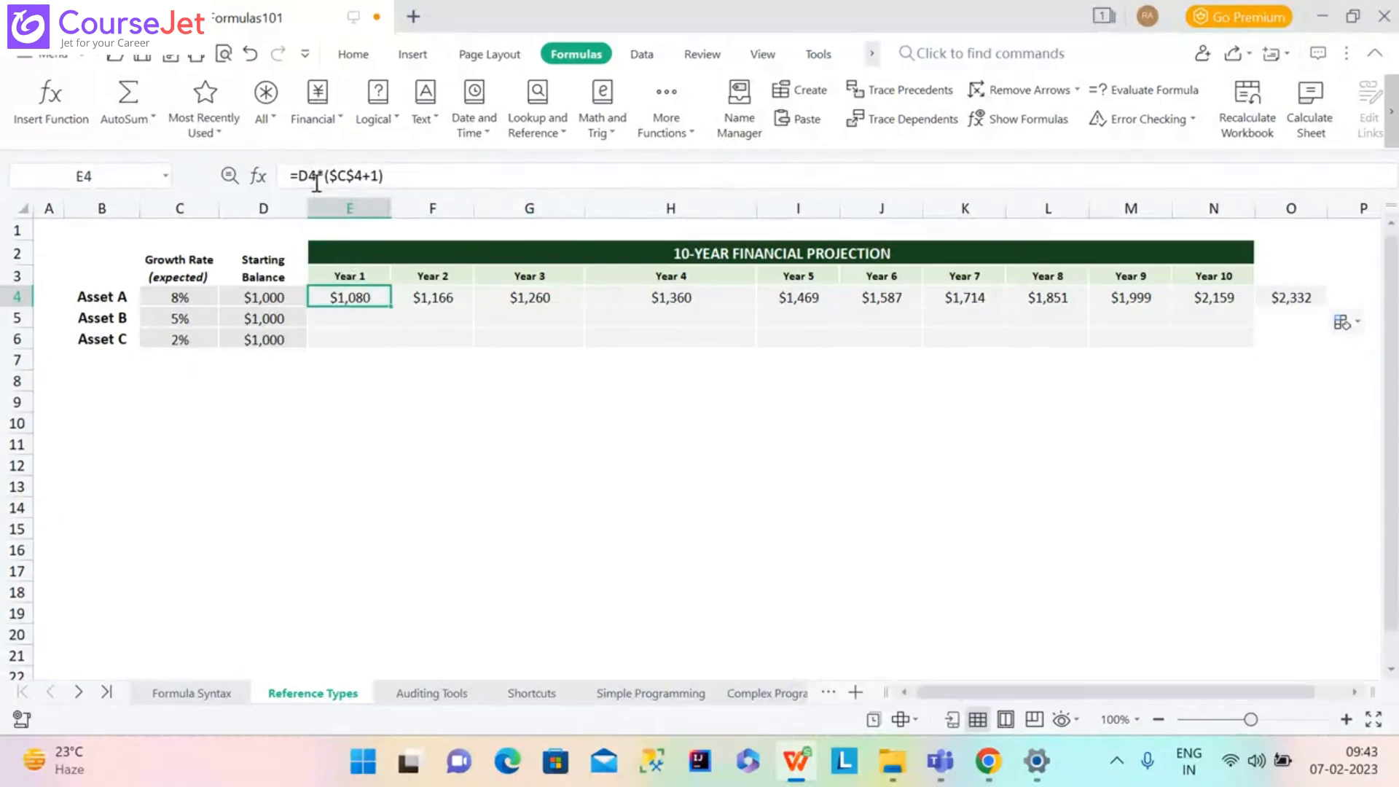
{"action": "left_click", "coordinate": [434, 298]}
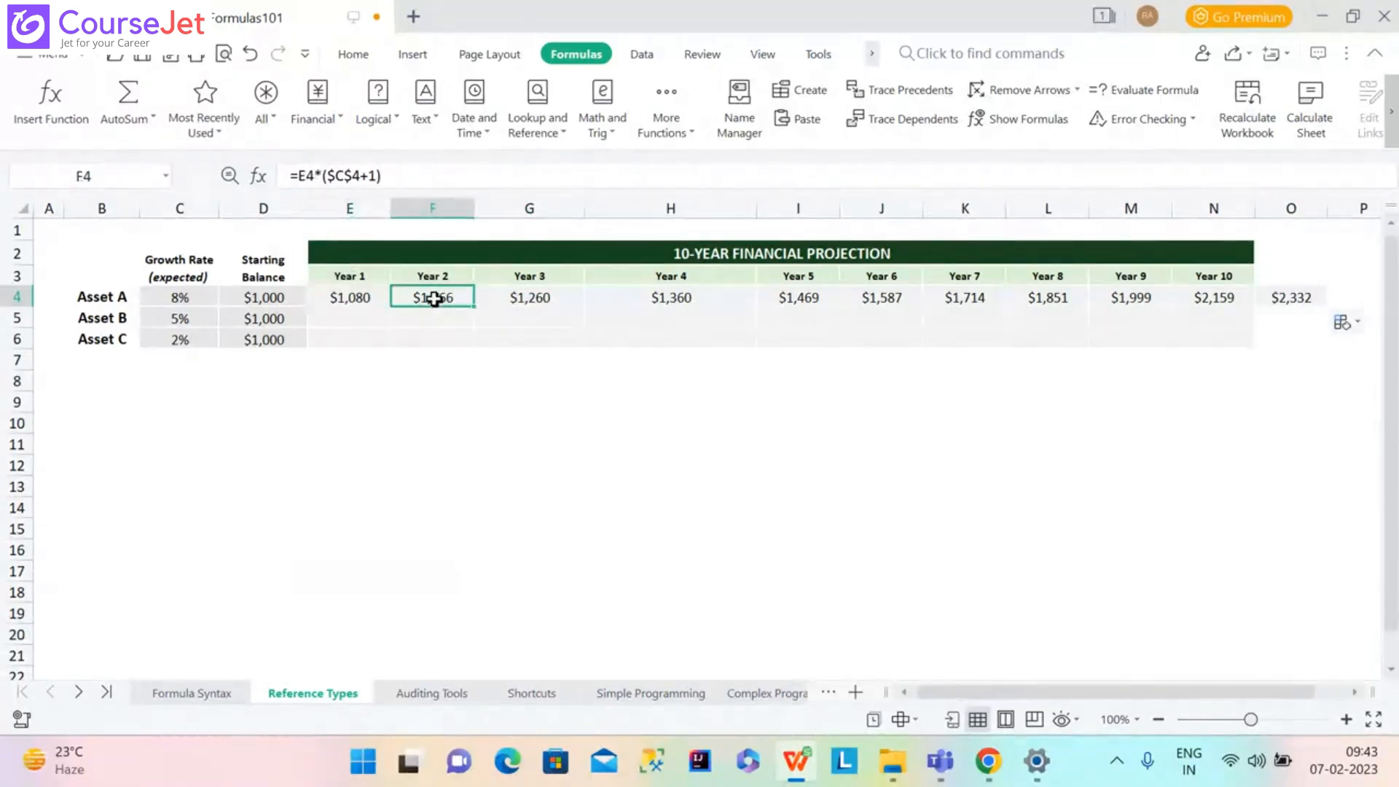
{"action": "left_click", "coordinate": [542, 303]}
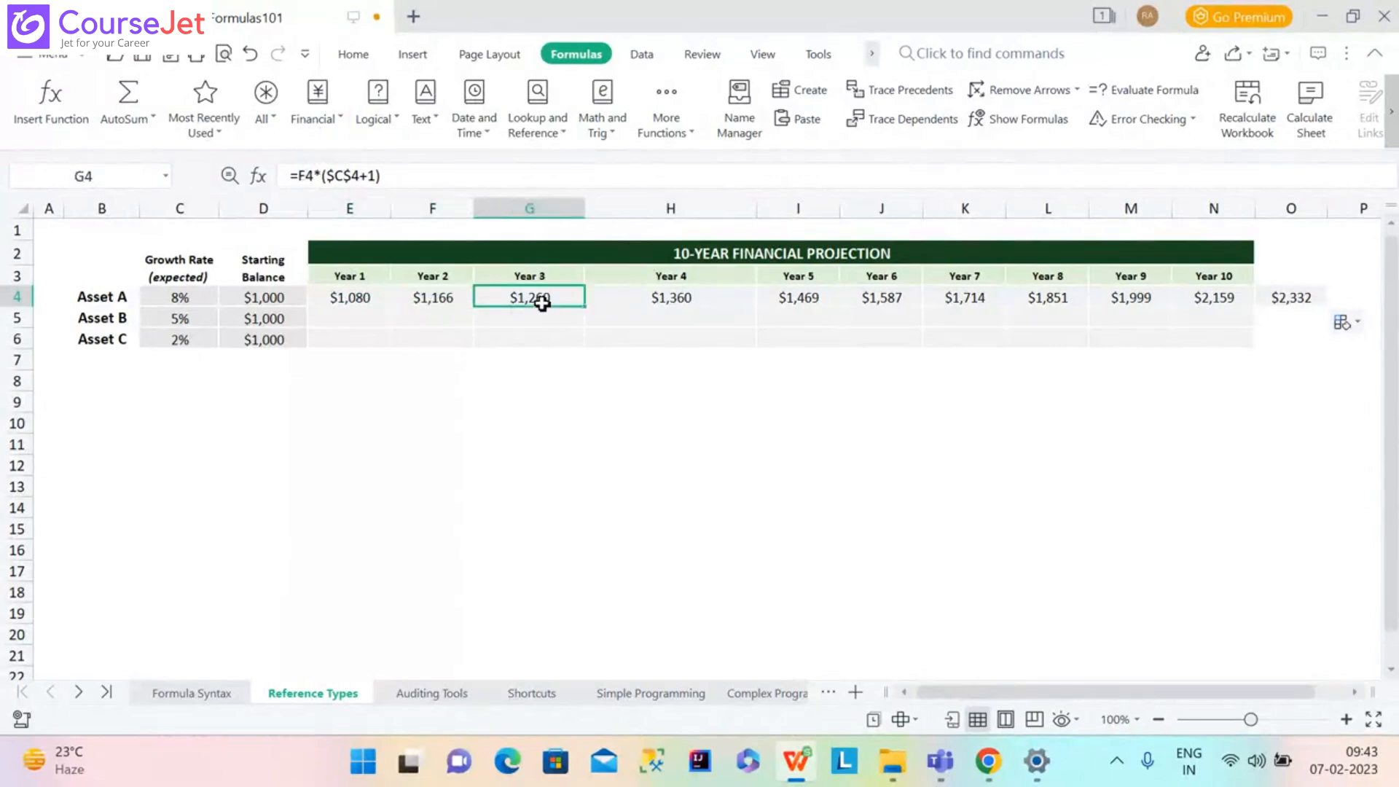
{"action": "left_click", "coordinate": [669, 305]}
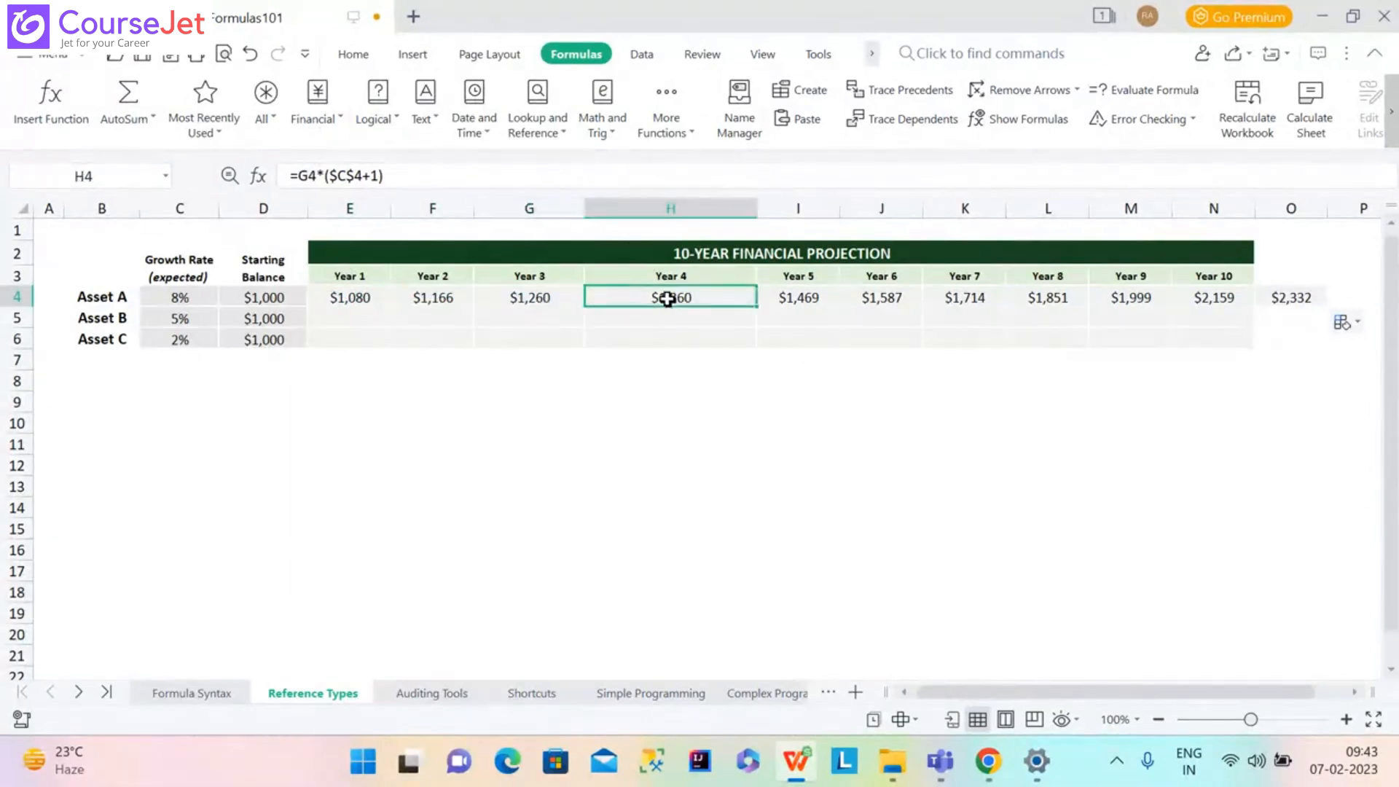
{"action": "left_click", "coordinate": [808, 297]}
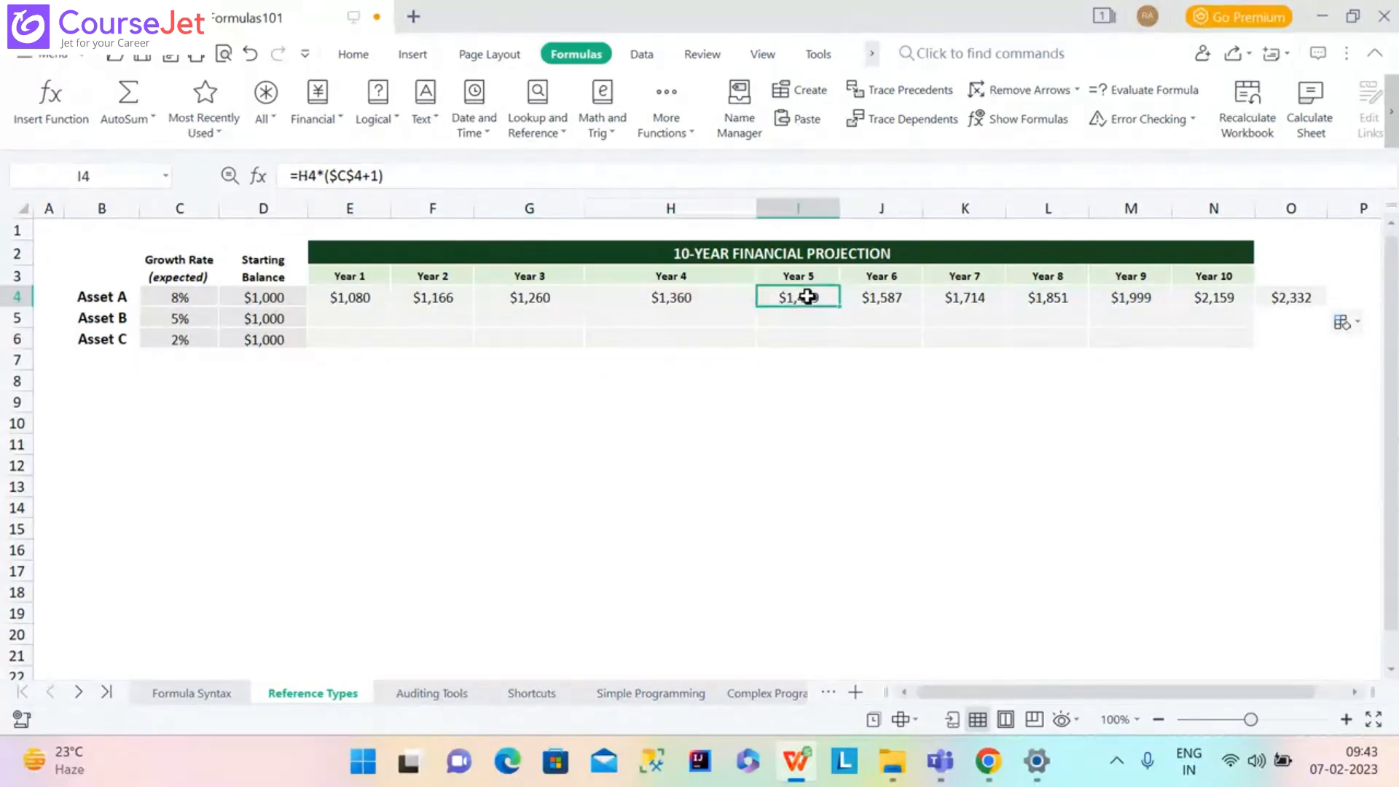
{"action": "left_click", "coordinate": [878, 294]}
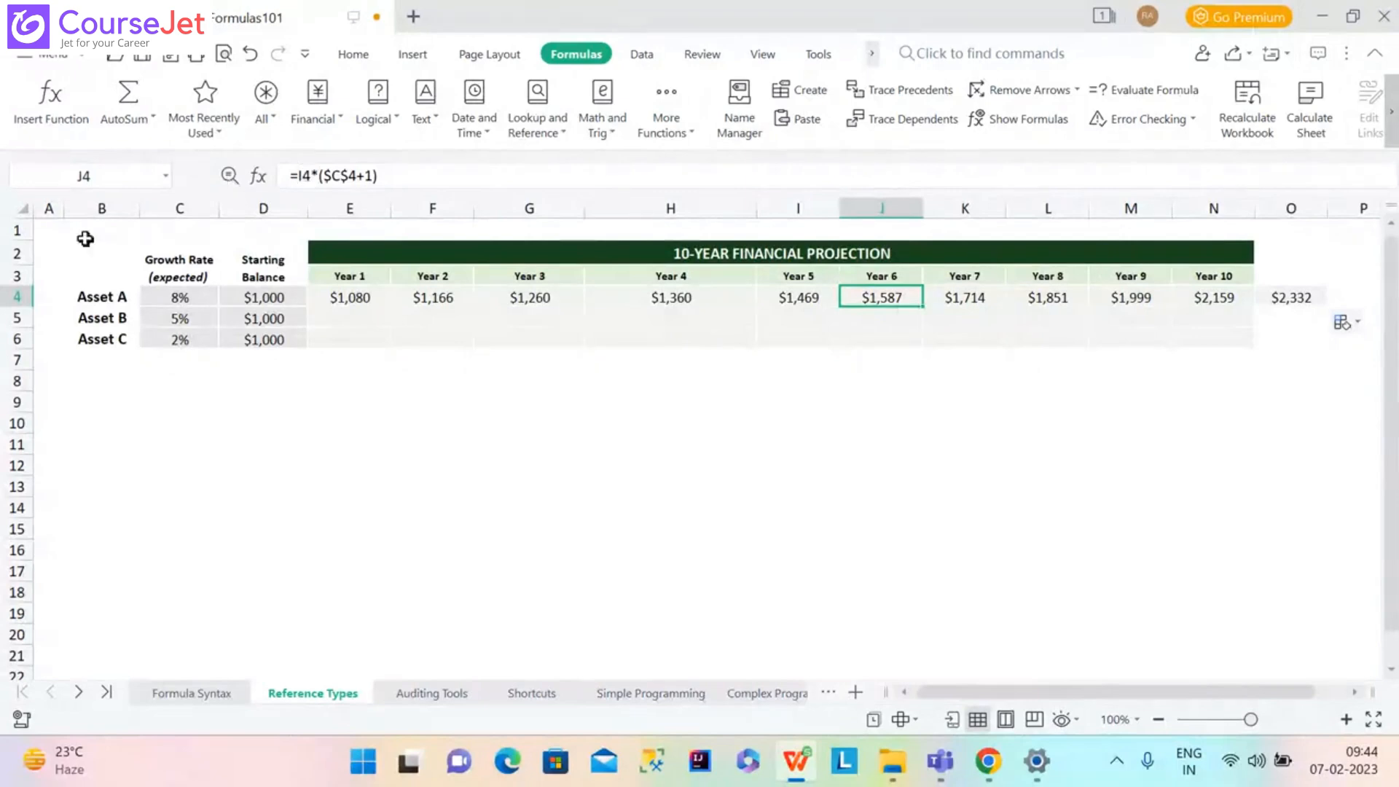
Fill Asset A's ten yearly formulas in E4:N4 down through row 6 for Assets B and C.
{"action": "left_click", "coordinate": [324, 300]}
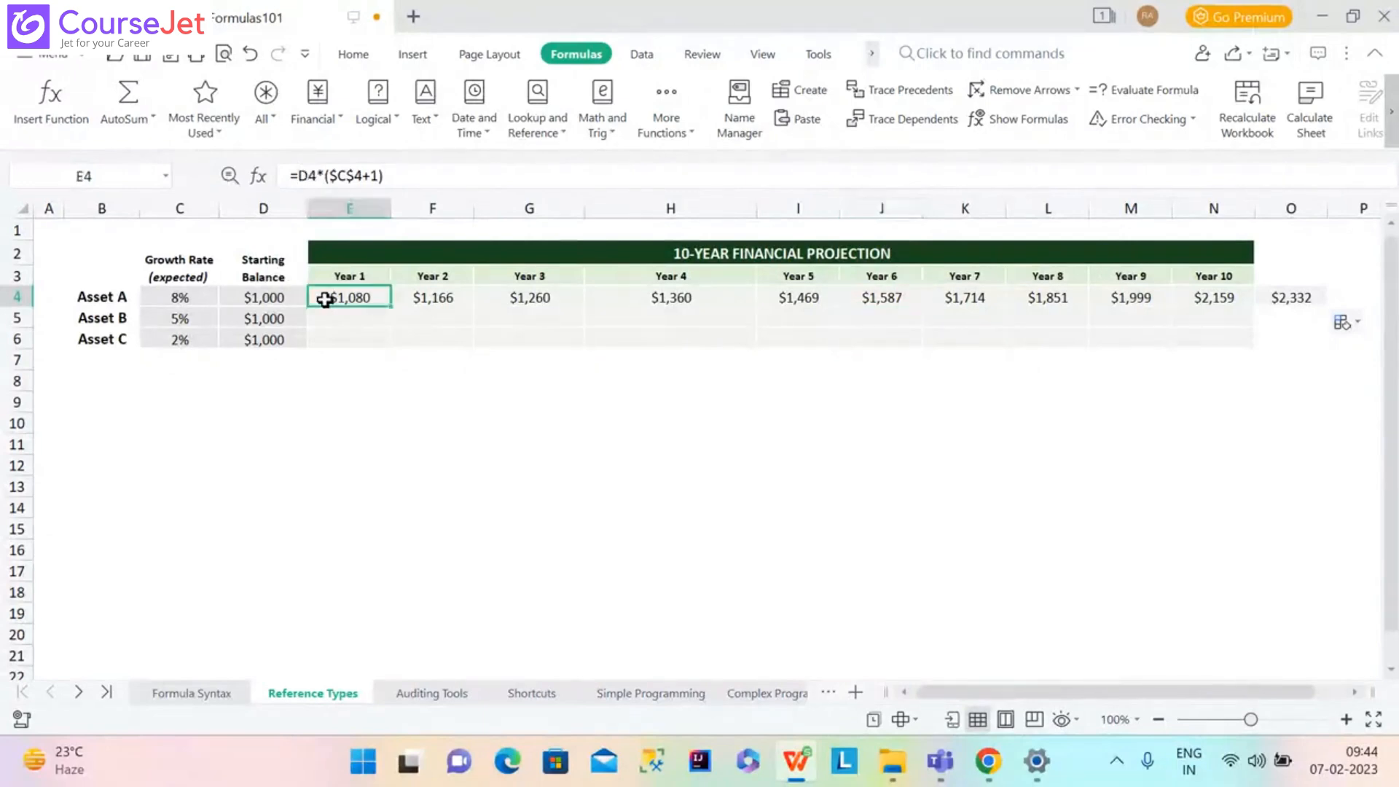
{"action": "key", "text": "shift+Right"}
{"action": "key", "text": "shift+Right"}
{"action": "key", "text": "shift+Right"}
{"action": "key", "text": "shift+Right"}
{"action": "key", "text": "shift+Right"}
{"action": "key", "text": "shift+Right"}
{"action": "key", "text": "shift+Right"}
{"action": "key", "text": "shift+Right"}
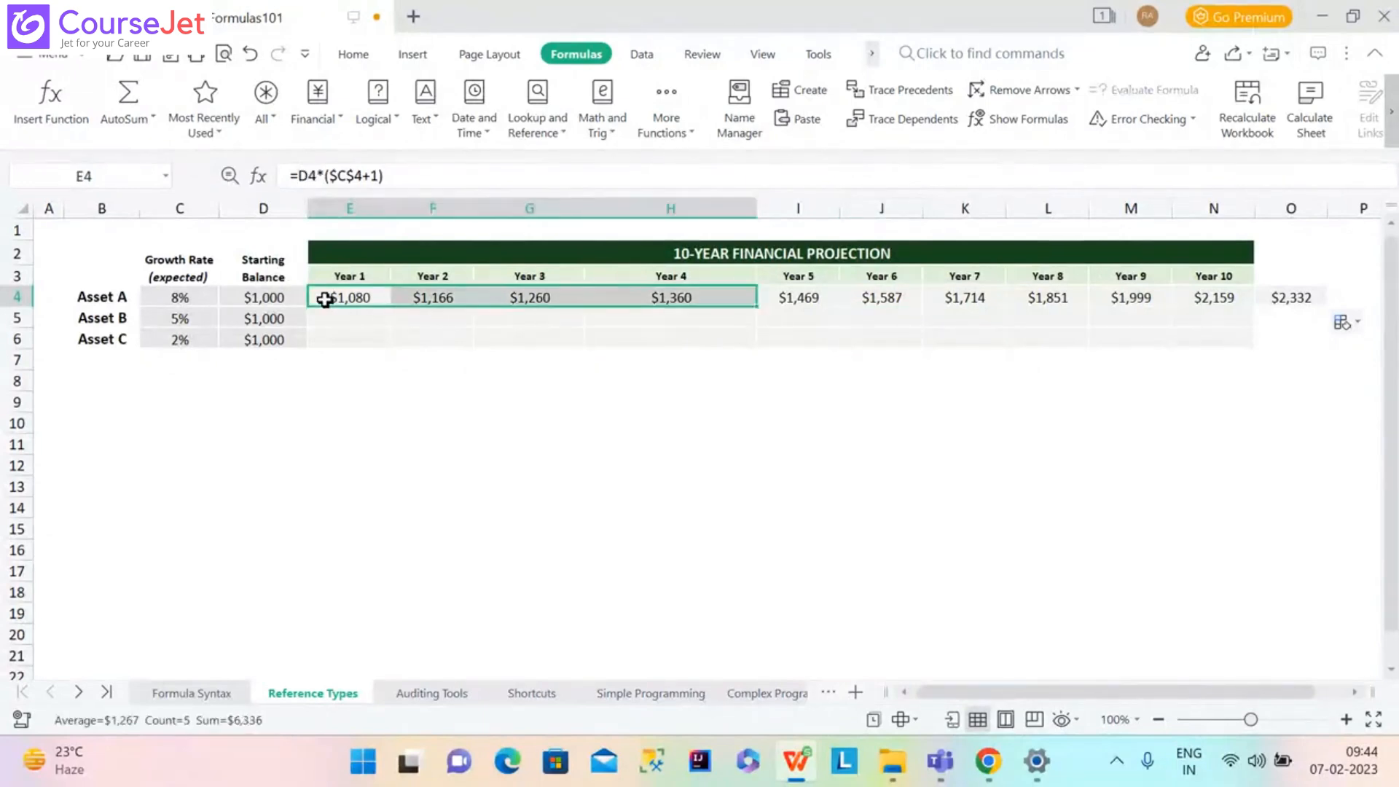
{"action": "key", "text": "shift+Right"}
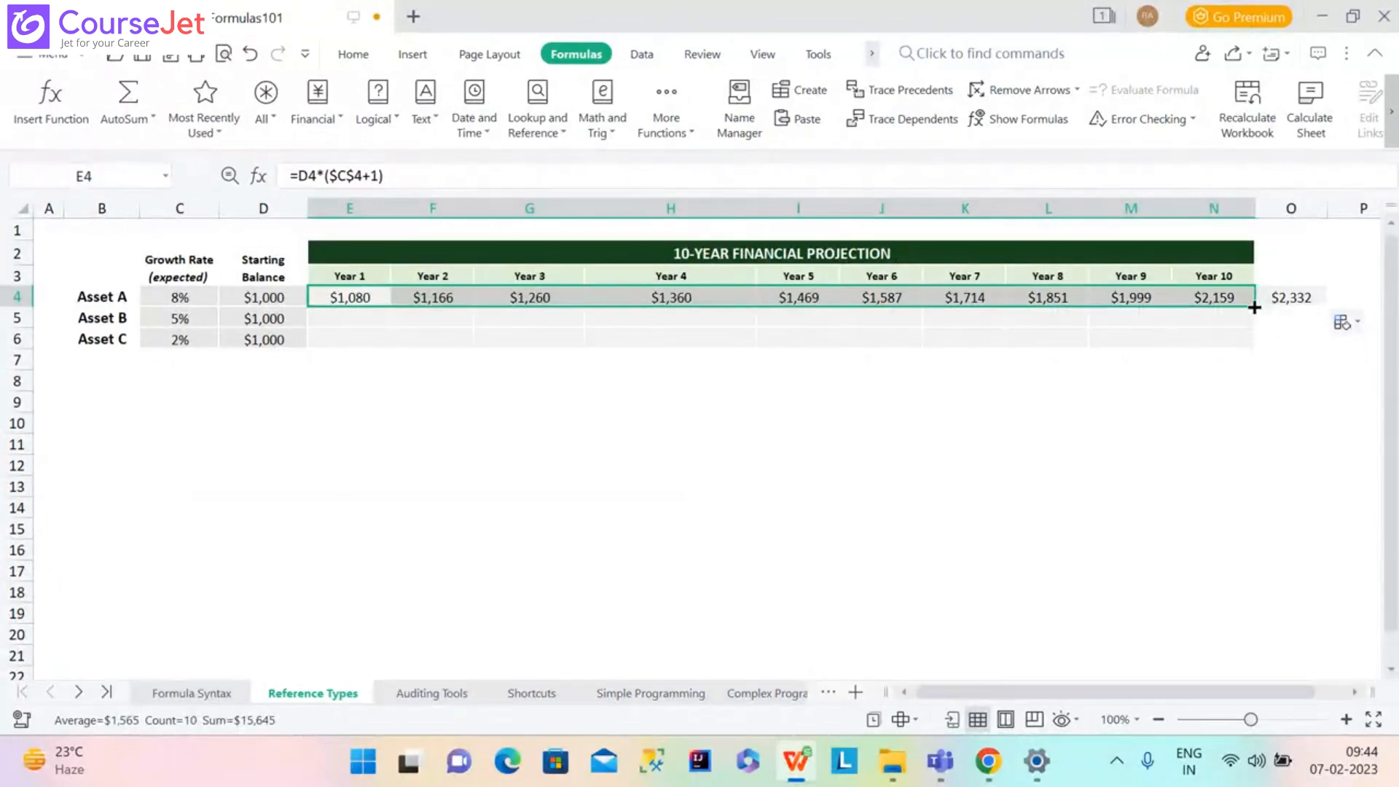
{"action": "left_click_drag", "start_coordinate": [1253, 307], "coordinate": [1244, 343]}
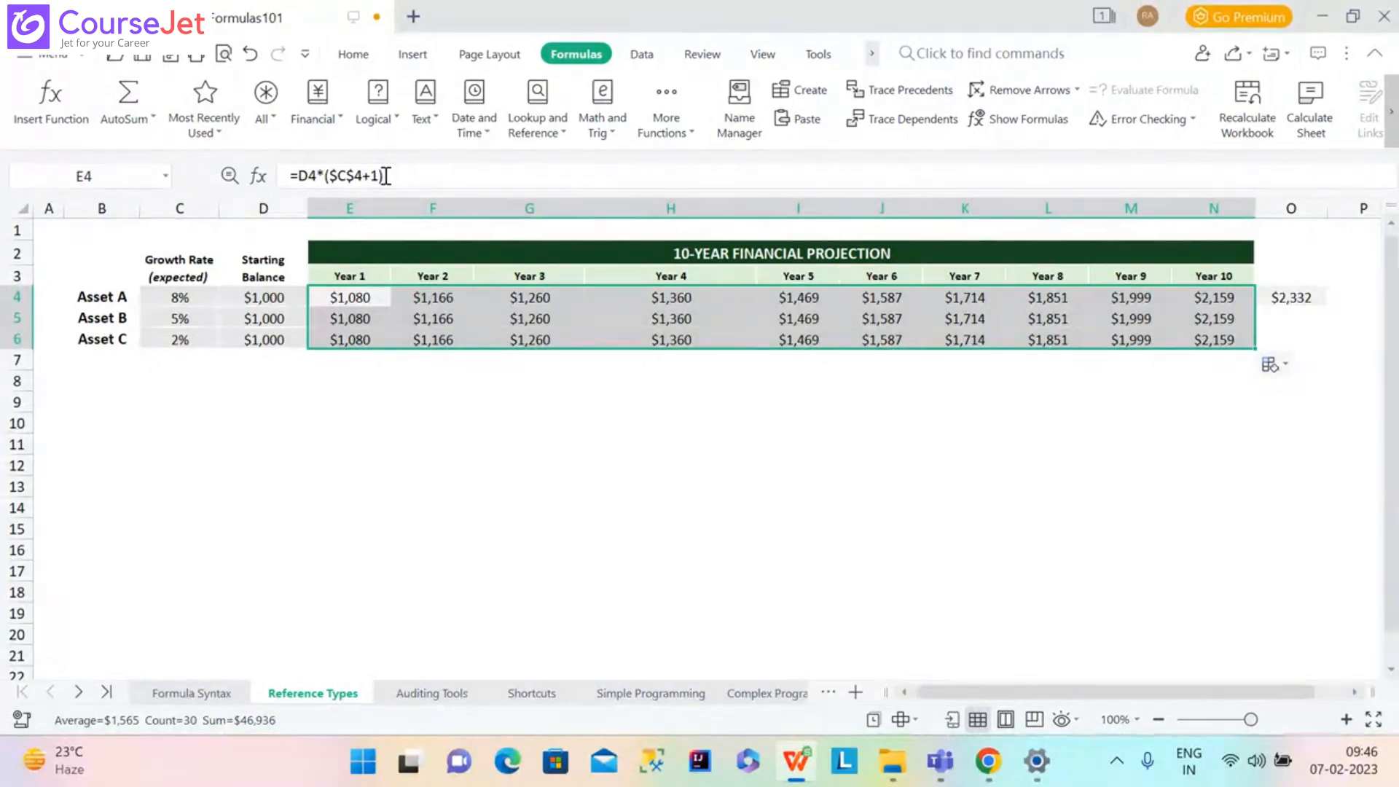
Remove the row lock from the growth rate reference in Asset C's Year 1 cell E6, making the formula =D6*($C4+1).
{"action": "left_click", "coordinate": [377, 344]}
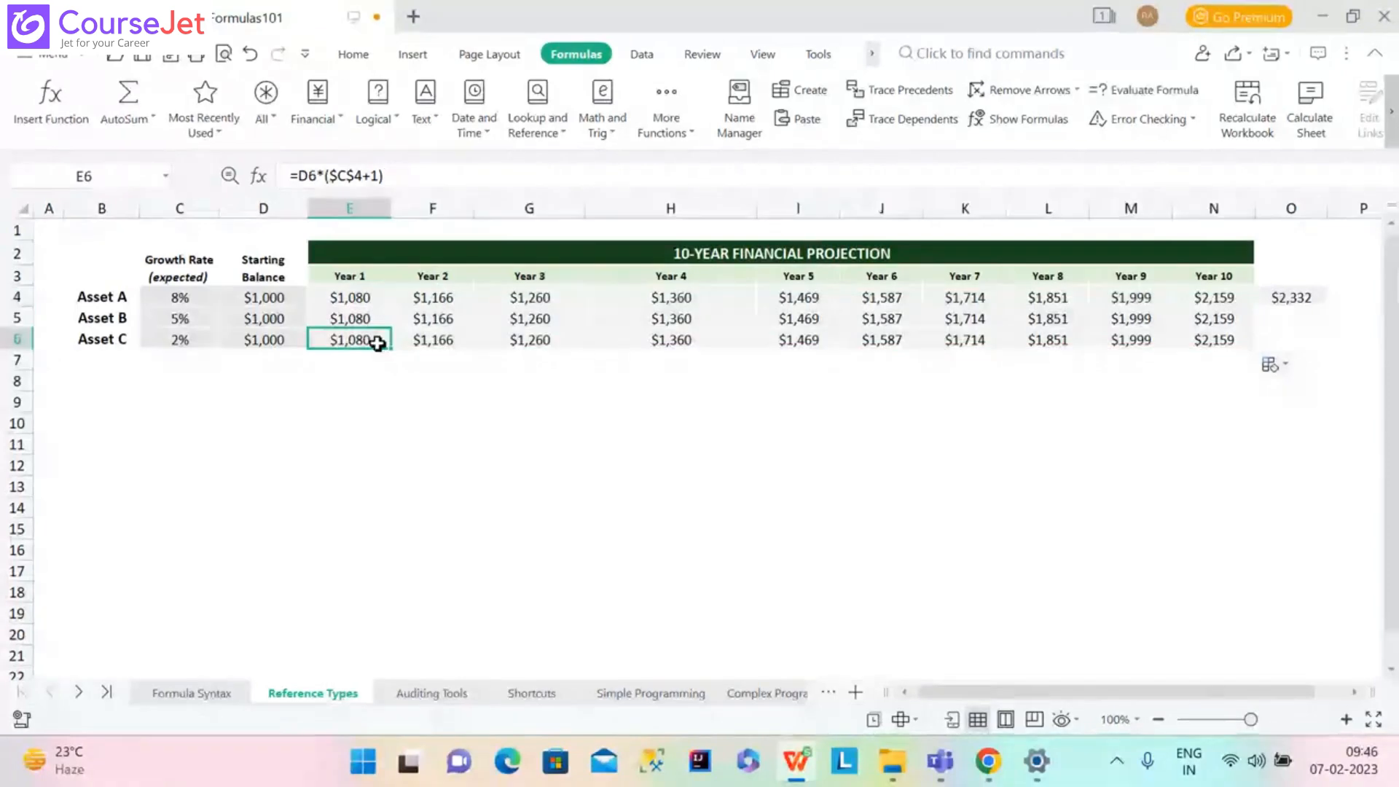
{"action": "double_click", "coordinate": [377, 343]}
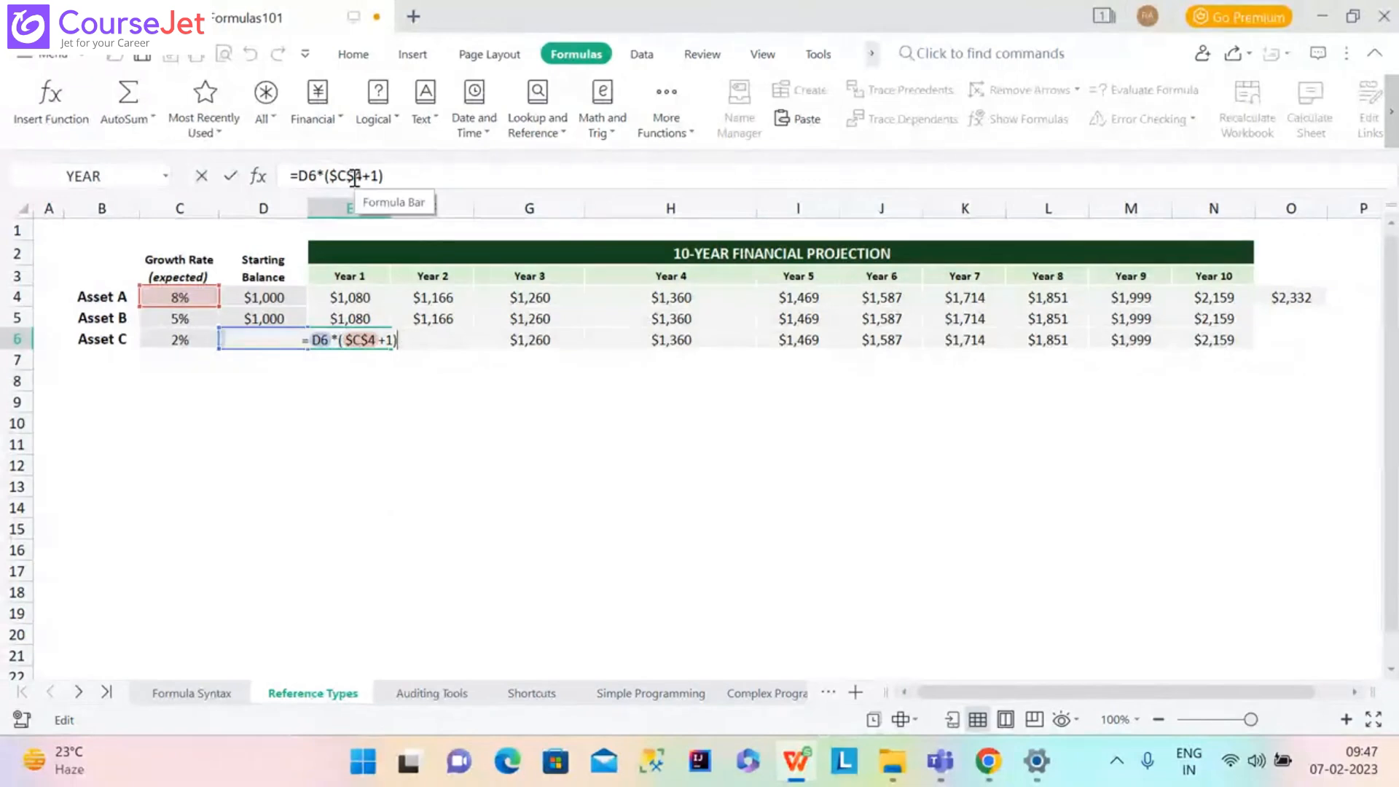
{"action": "left_click", "coordinate": [393, 177]}
{"action": "key", "text": "BackSpace"}
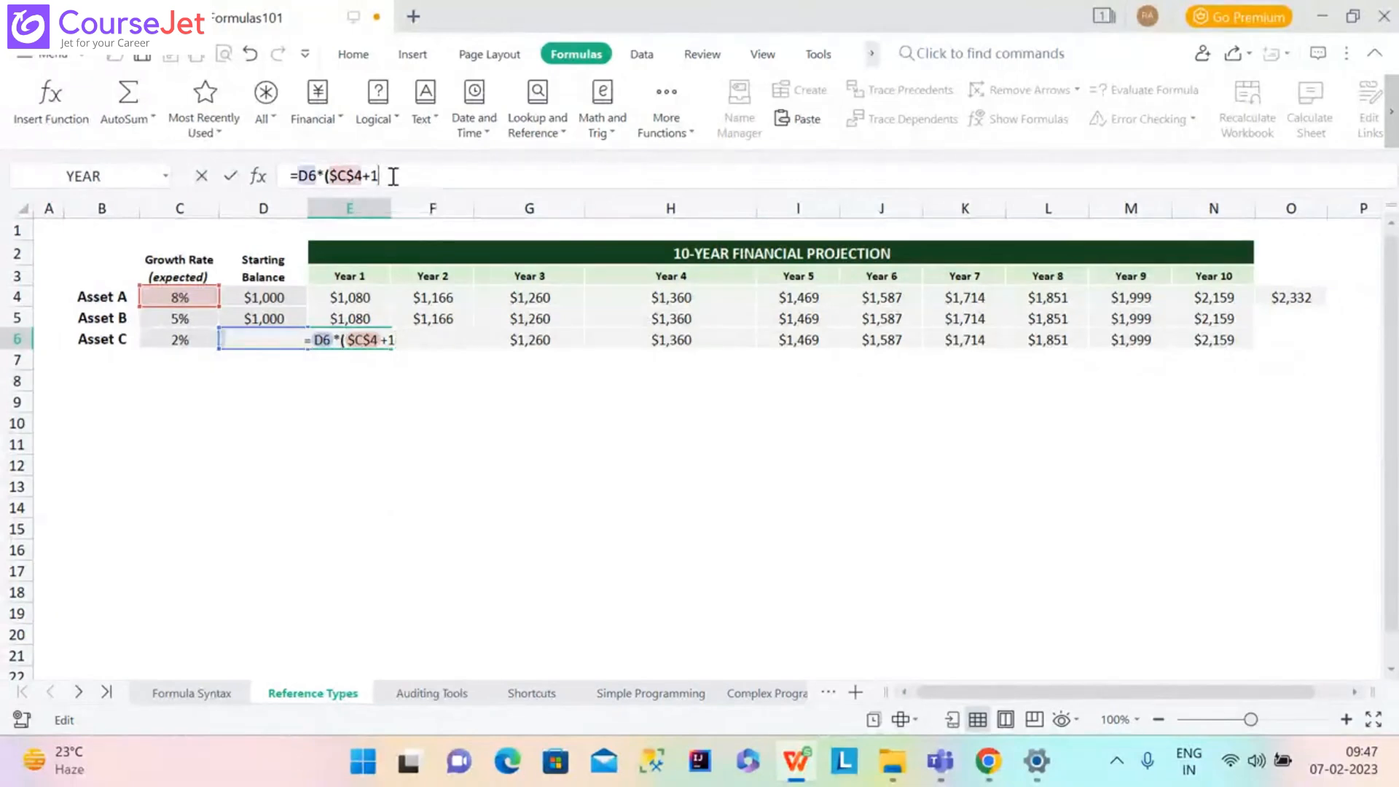
{"action": "type", "text": ")"}
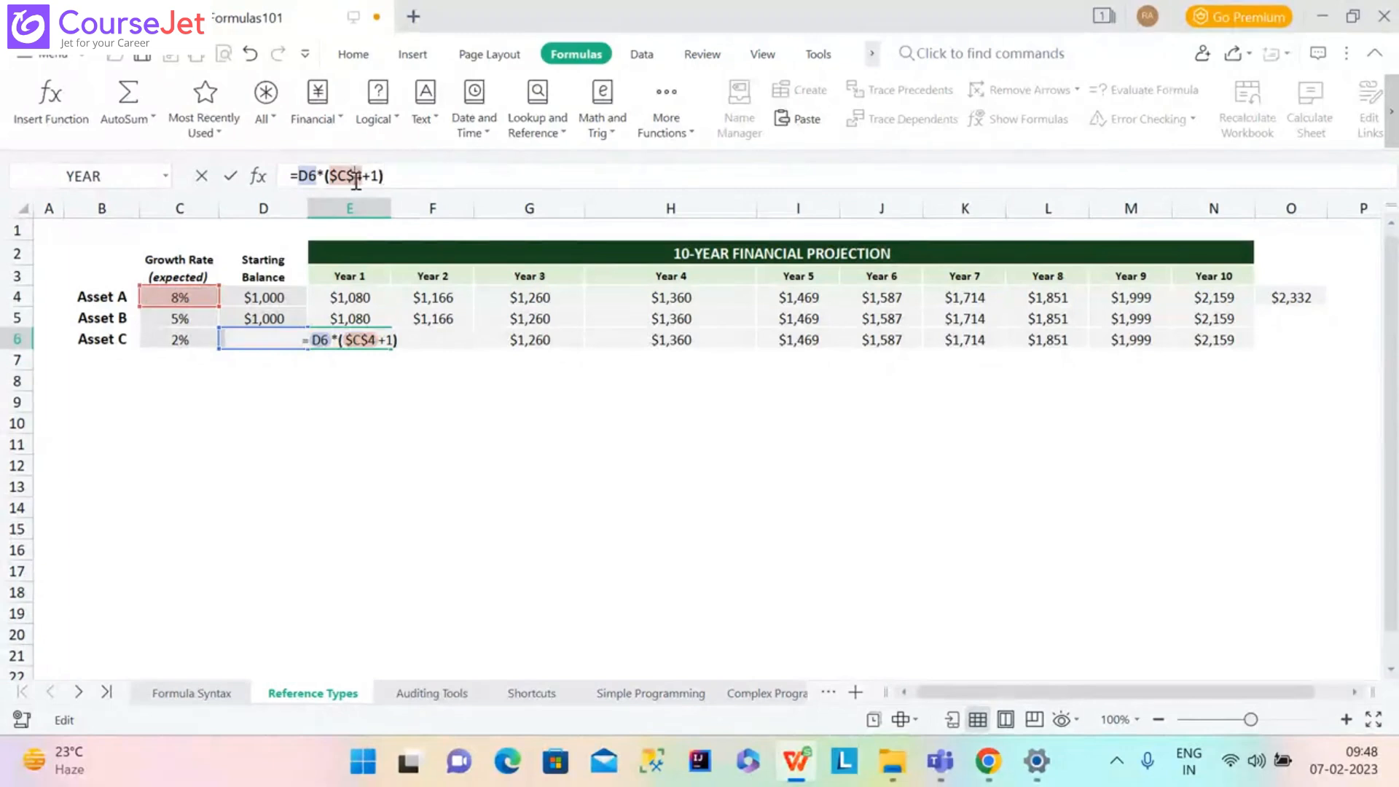
{"action": "key", "text": "BackSpace"}
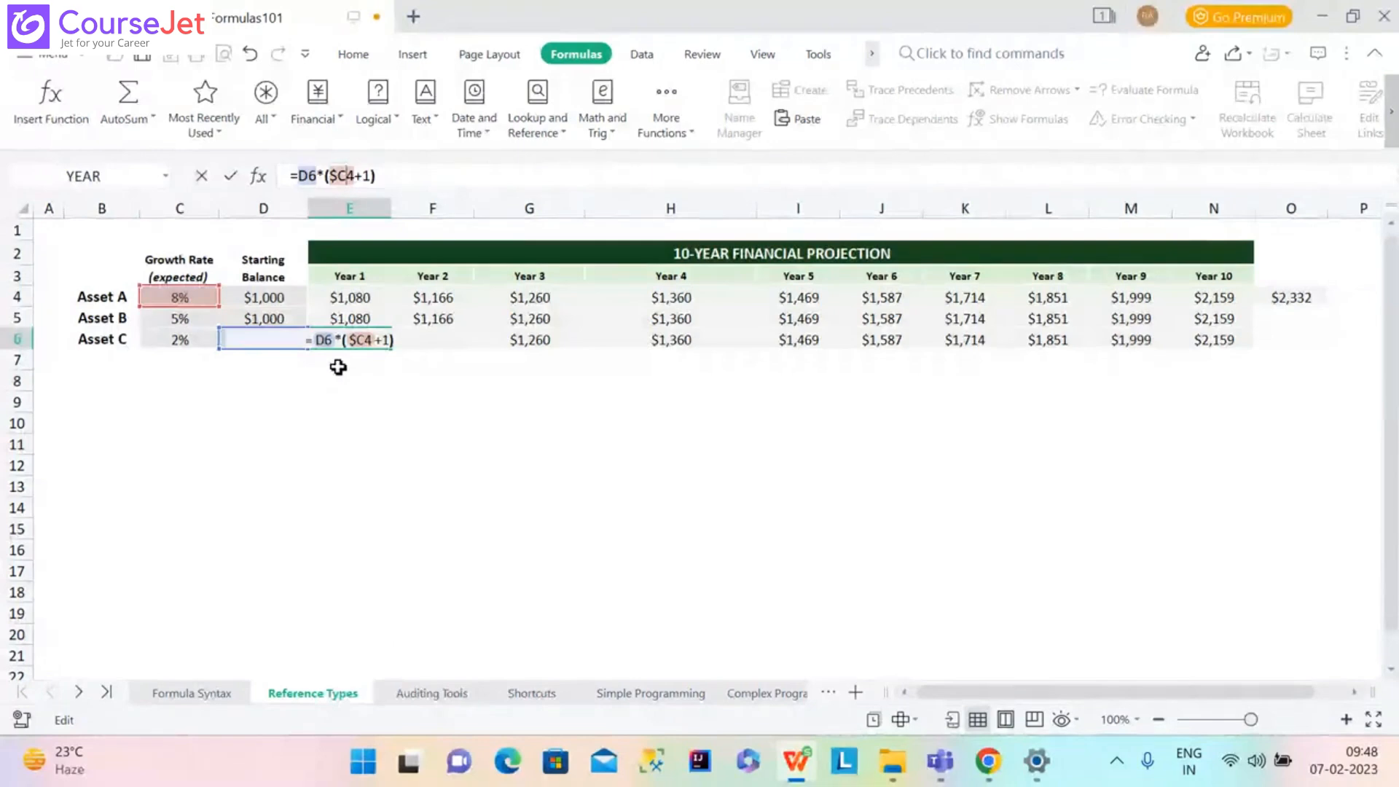
{"action": "key", "text": "Return"}
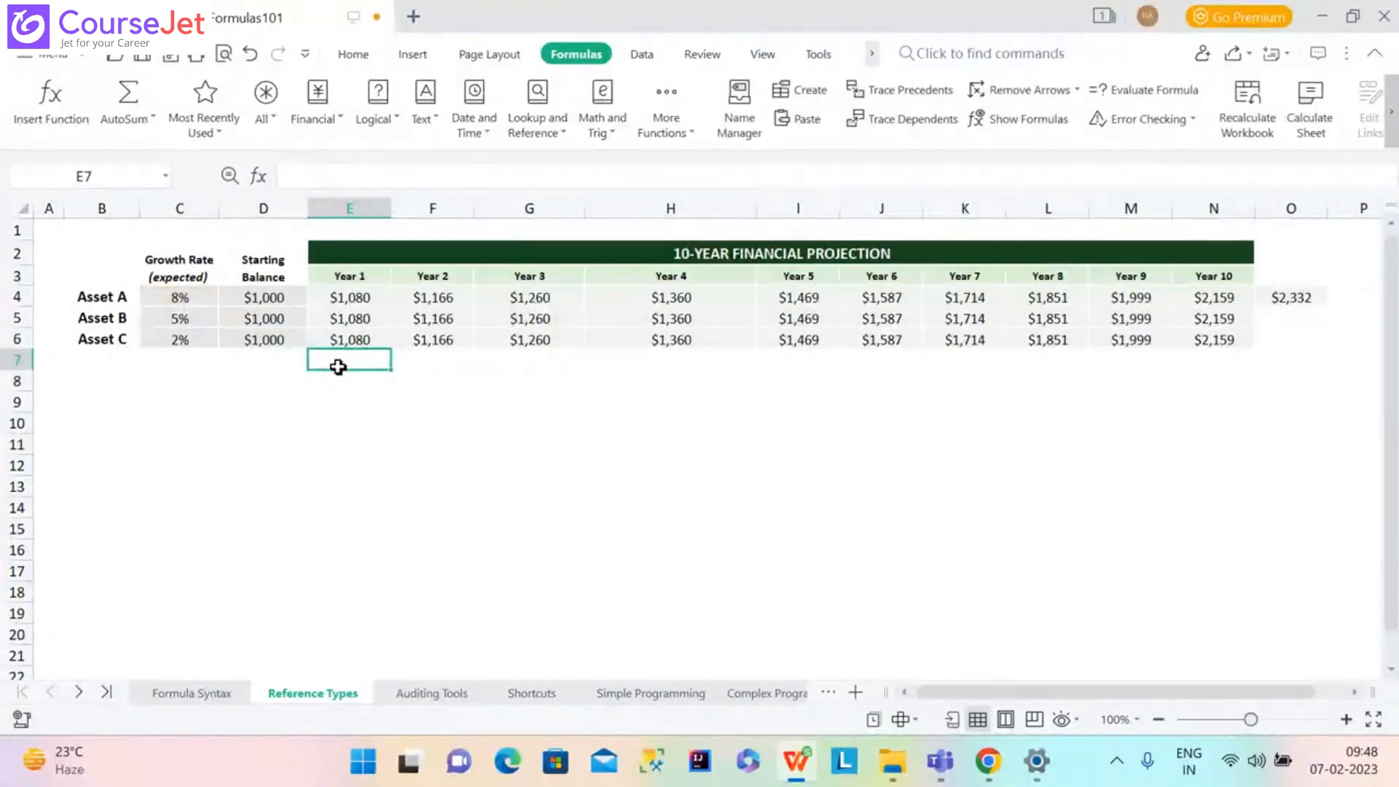
{"action": "left_click", "coordinate": [357, 335]}
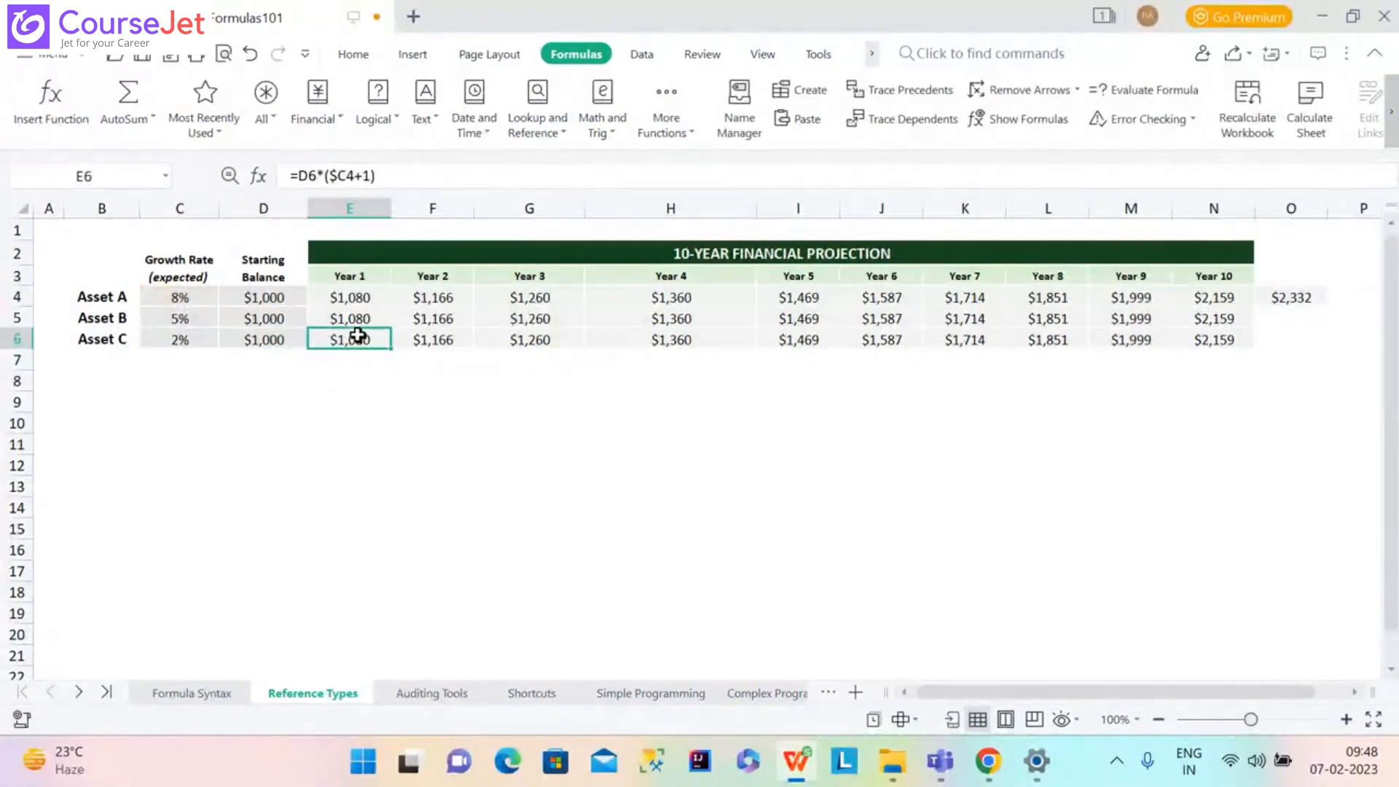
Change Asset A's Year 1 formula in E4 to =D4*($C4+1), and fill it across to N4 and down through row 6.
{"action": "left_click", "coordinate": [351, 299]}
{"action": "left_click", "coordinate": [355, 177]}
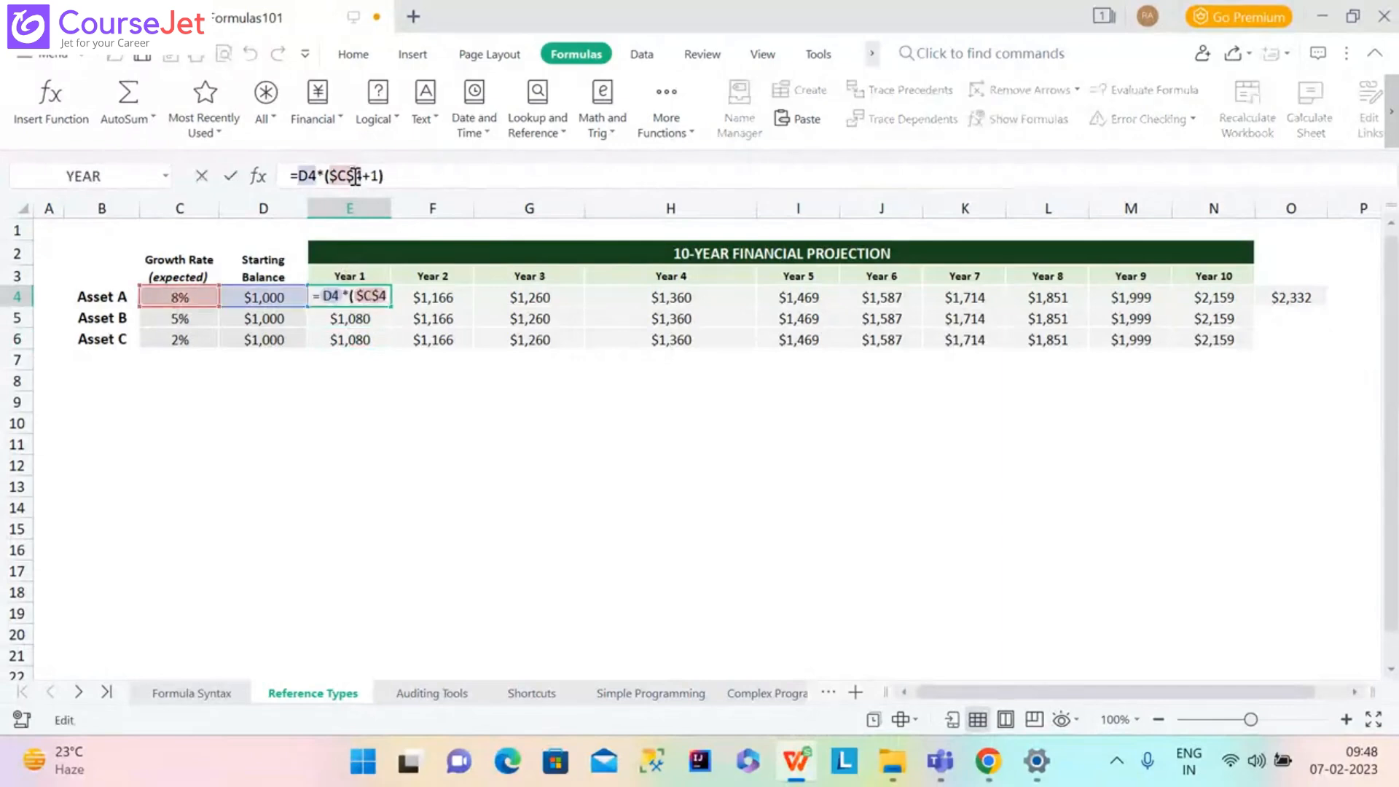
{"action": "key", "text": "Return"}
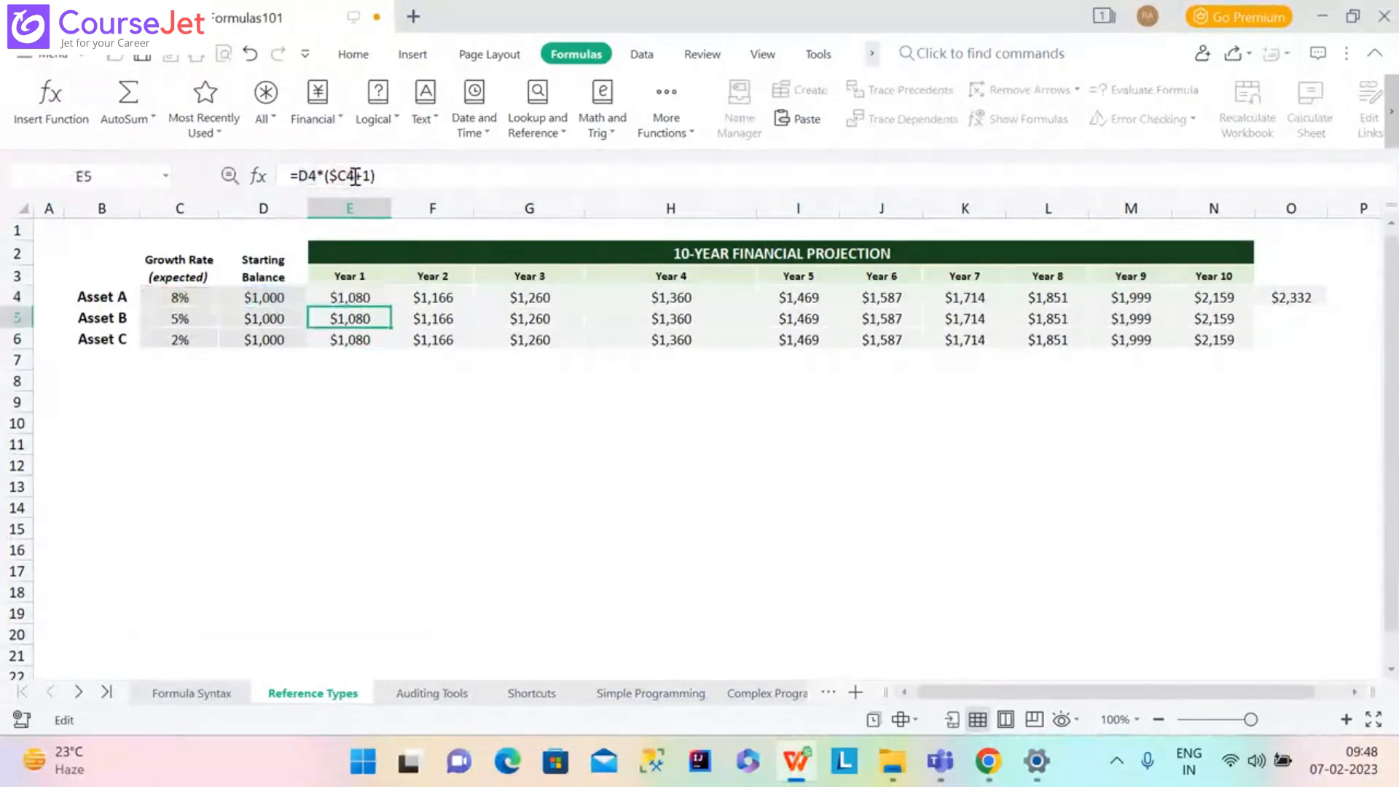
{"action": "left_click", "coordinate": [362, 294]}
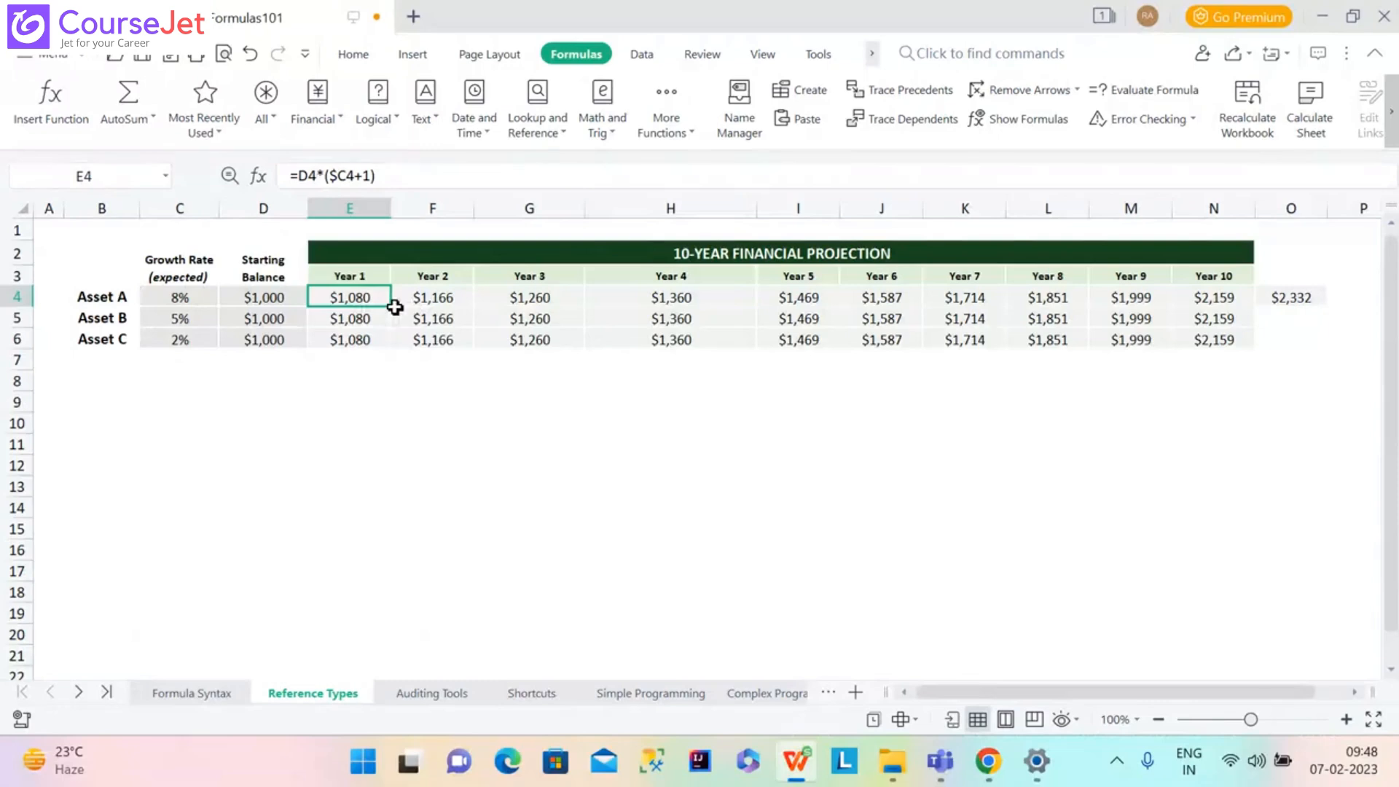
{"action": "left_click_drag", "start_coordinate": [390, 306], "coordinate": [1232, 293]}
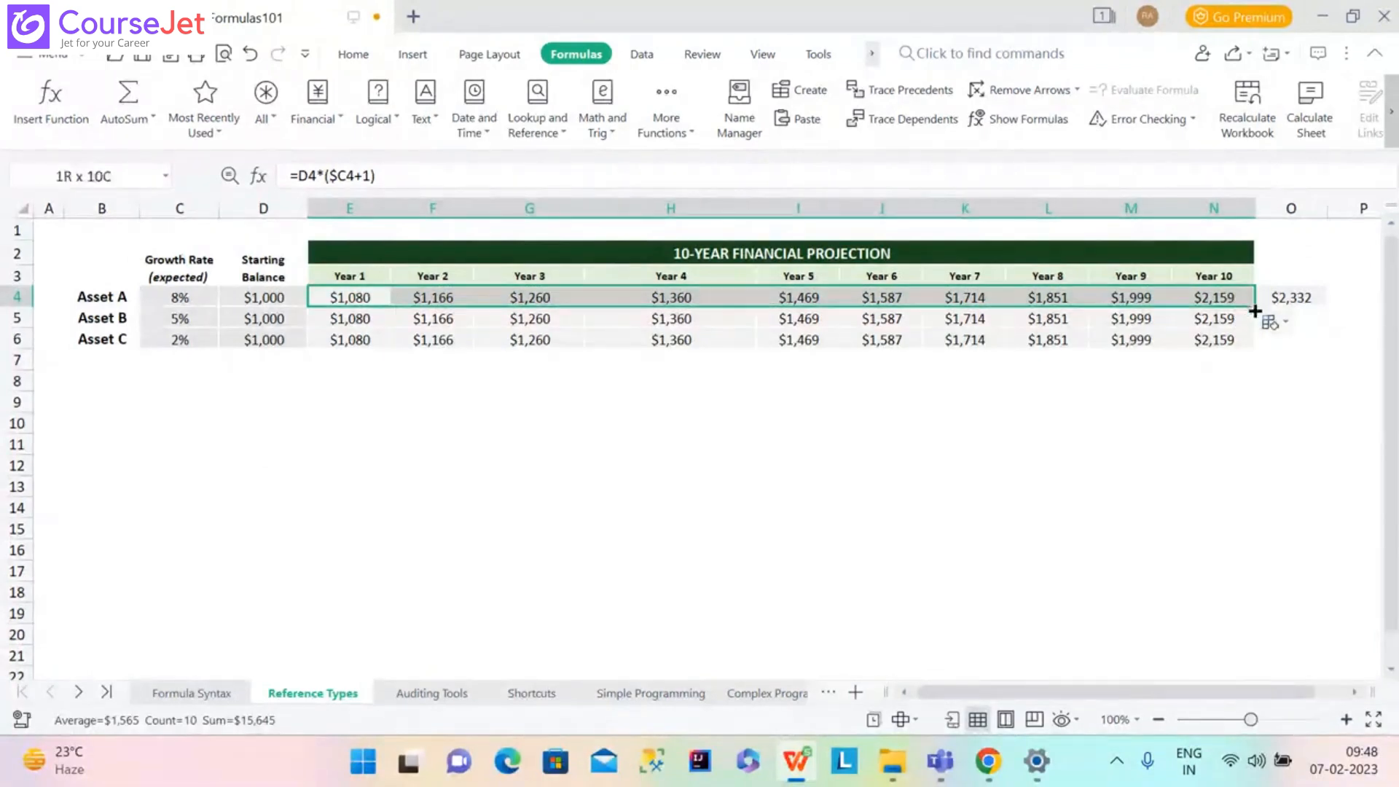
{"action": "left_click_drag", "start_coordinate": [1254, 306], "coordinate": [1255, 341]}
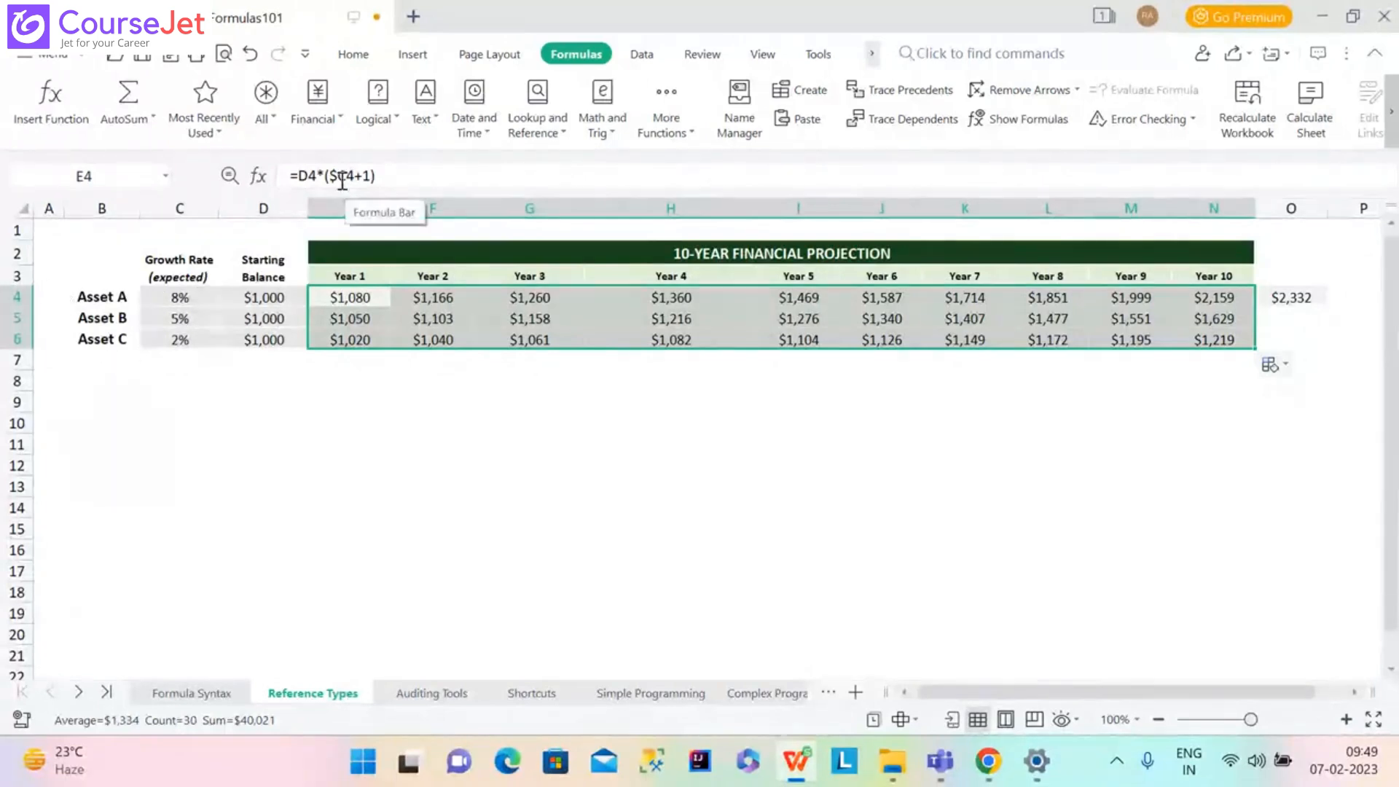
Compare the Year 1 formulas of Assets A, B and C in E4, E5 and E6 for shifts in the growth rate row.
{"action": "left_click", "coordinate": [8, 298]}
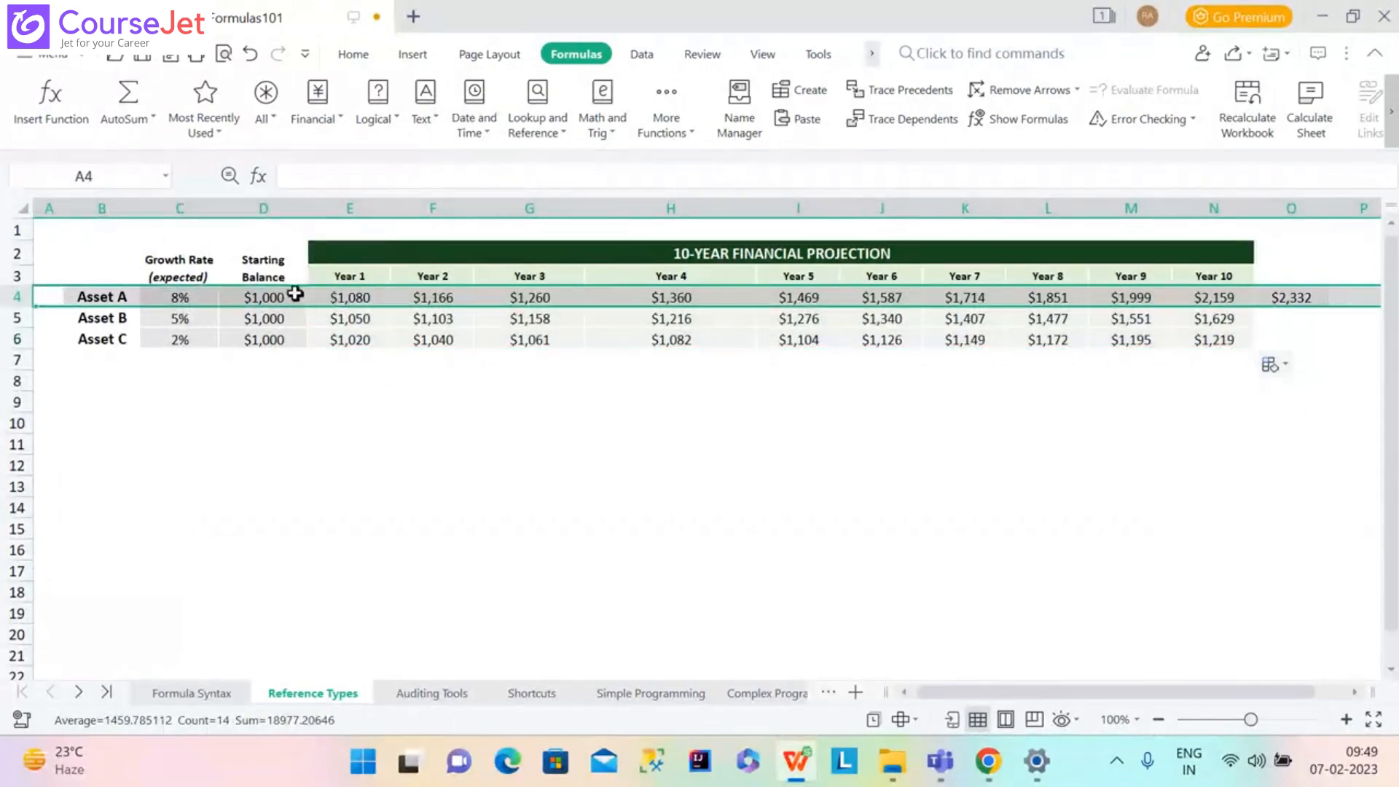
{"action": "left_click", "coordinate": [320, 296]}
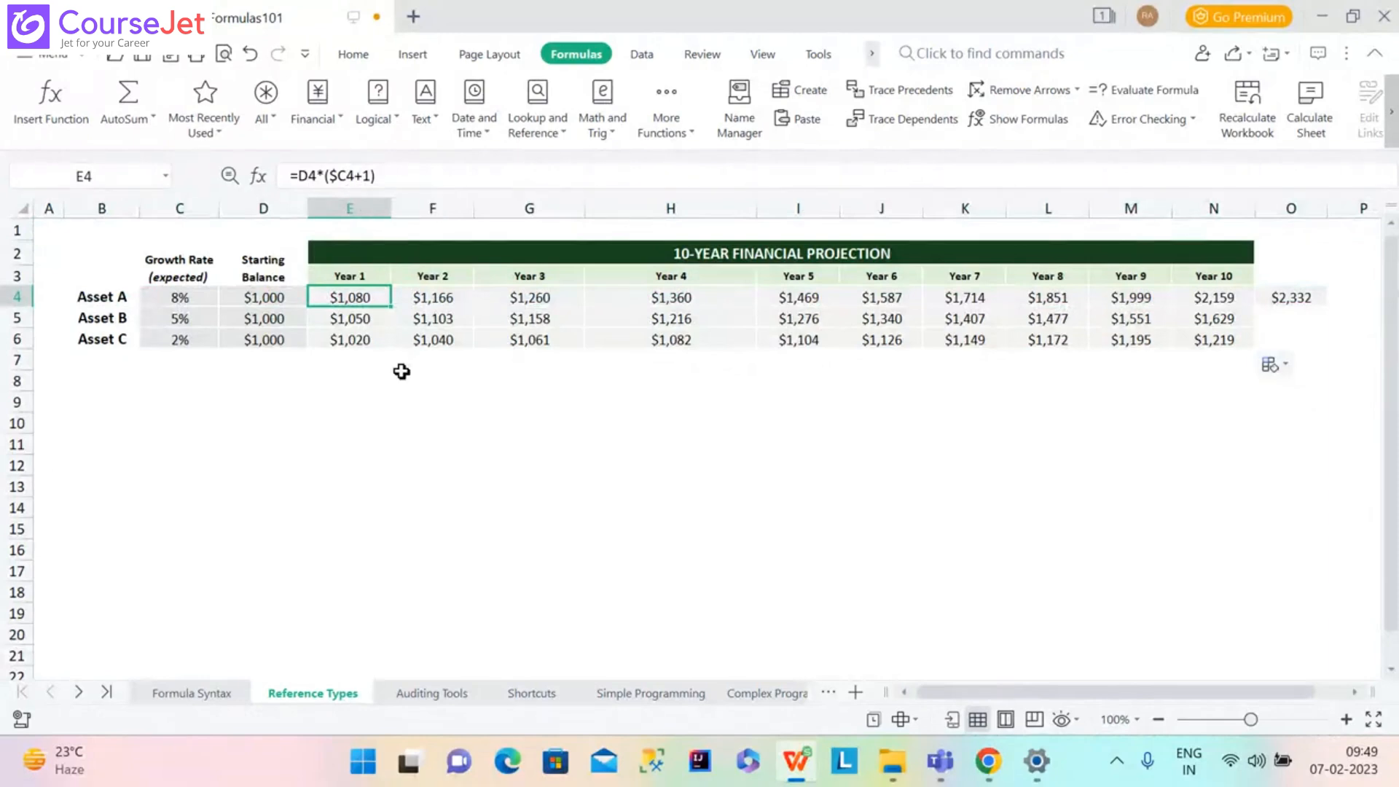
{"action": "left_click", "coordinate": [360, 319]}
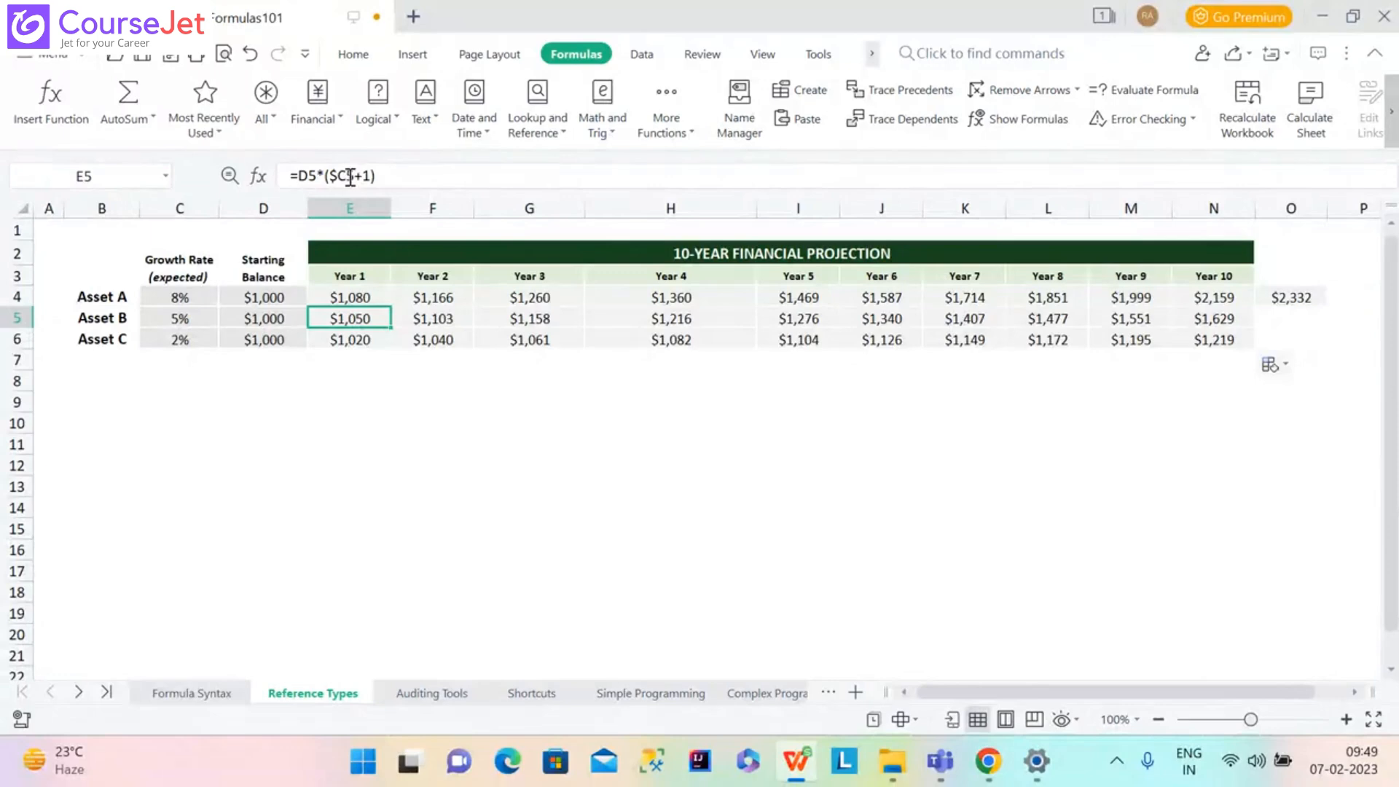
{"action": "left_click", "coordinate": [361, 339]}
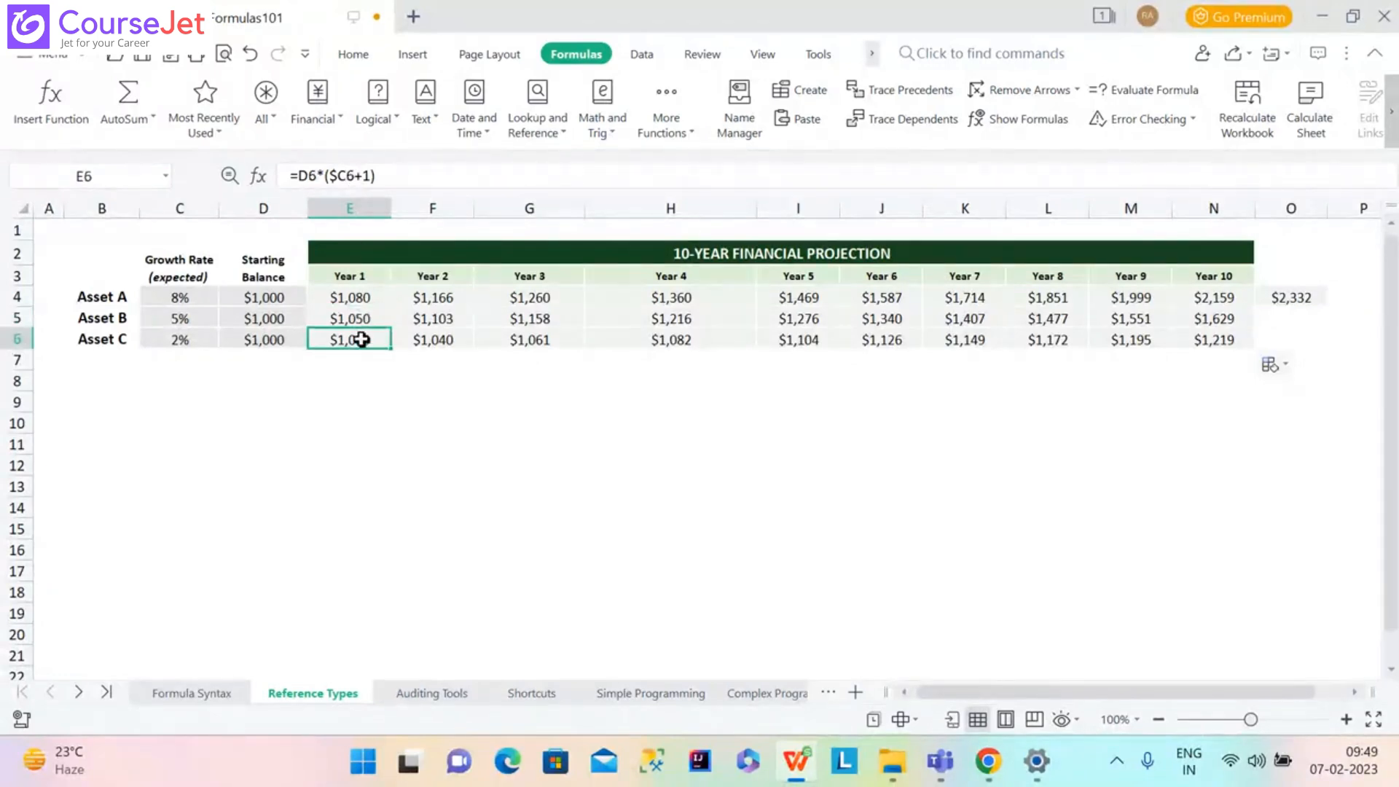
{"action": "left_click", "coordinate": [359, 177]}
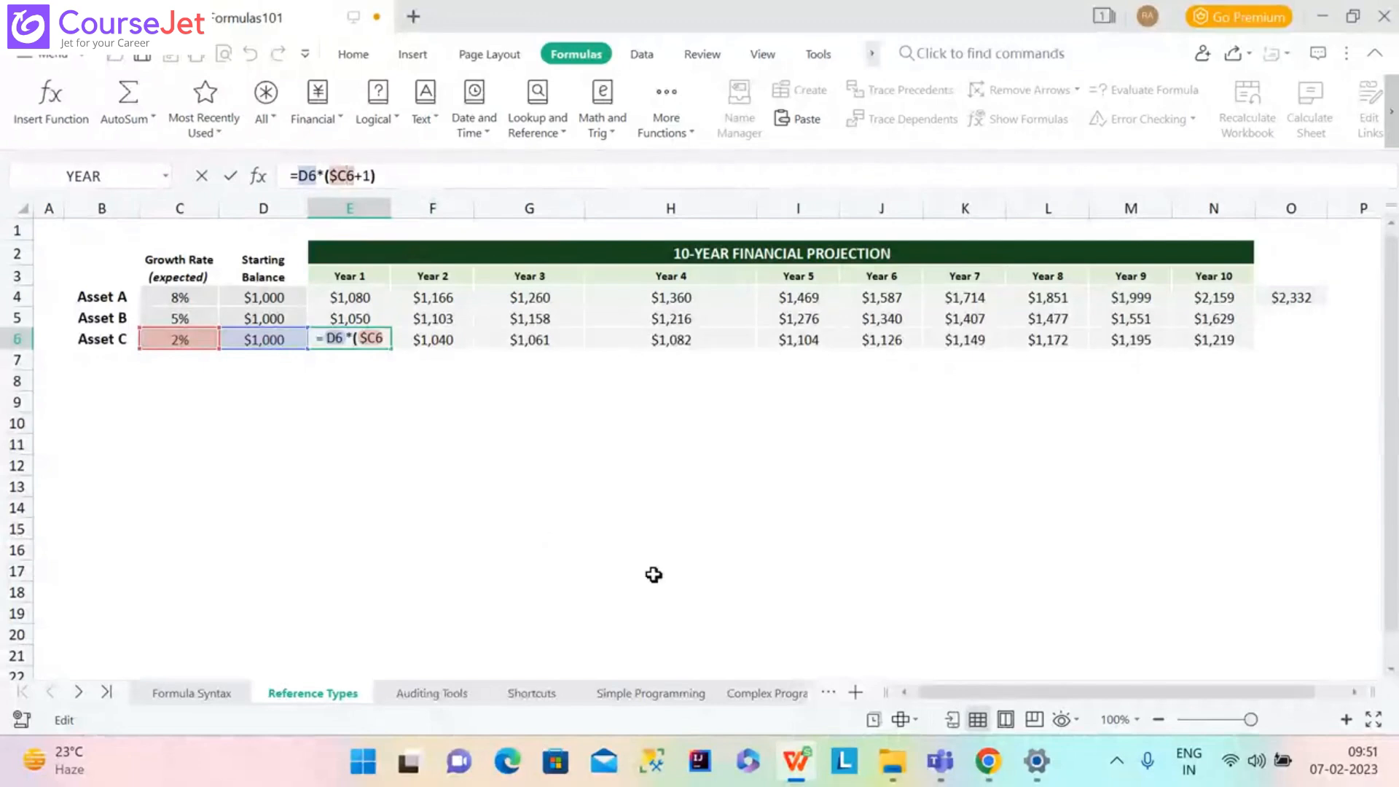
{"action": "left_click", "coordinate": [797, 776]}
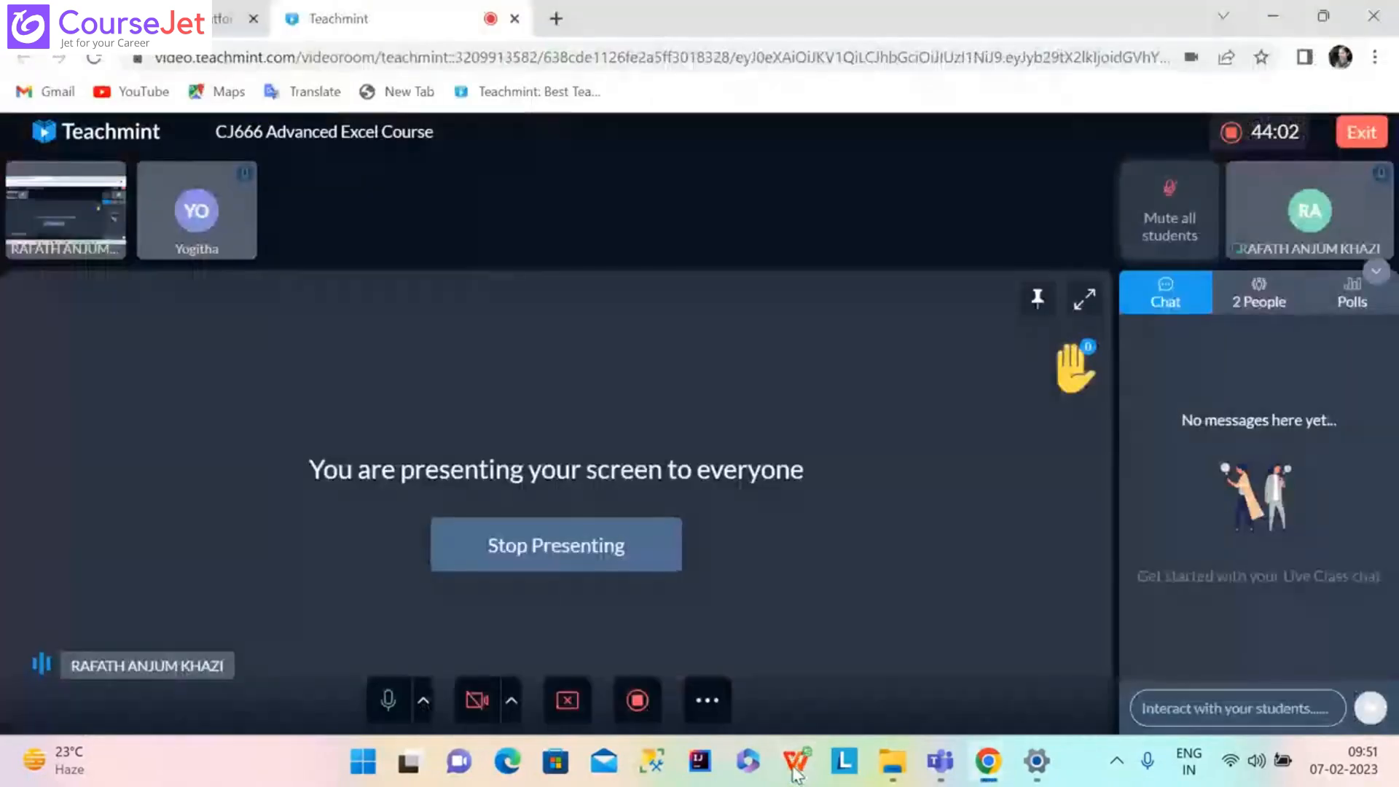
{"action": "left_click", "coordinate": [797, 776]}
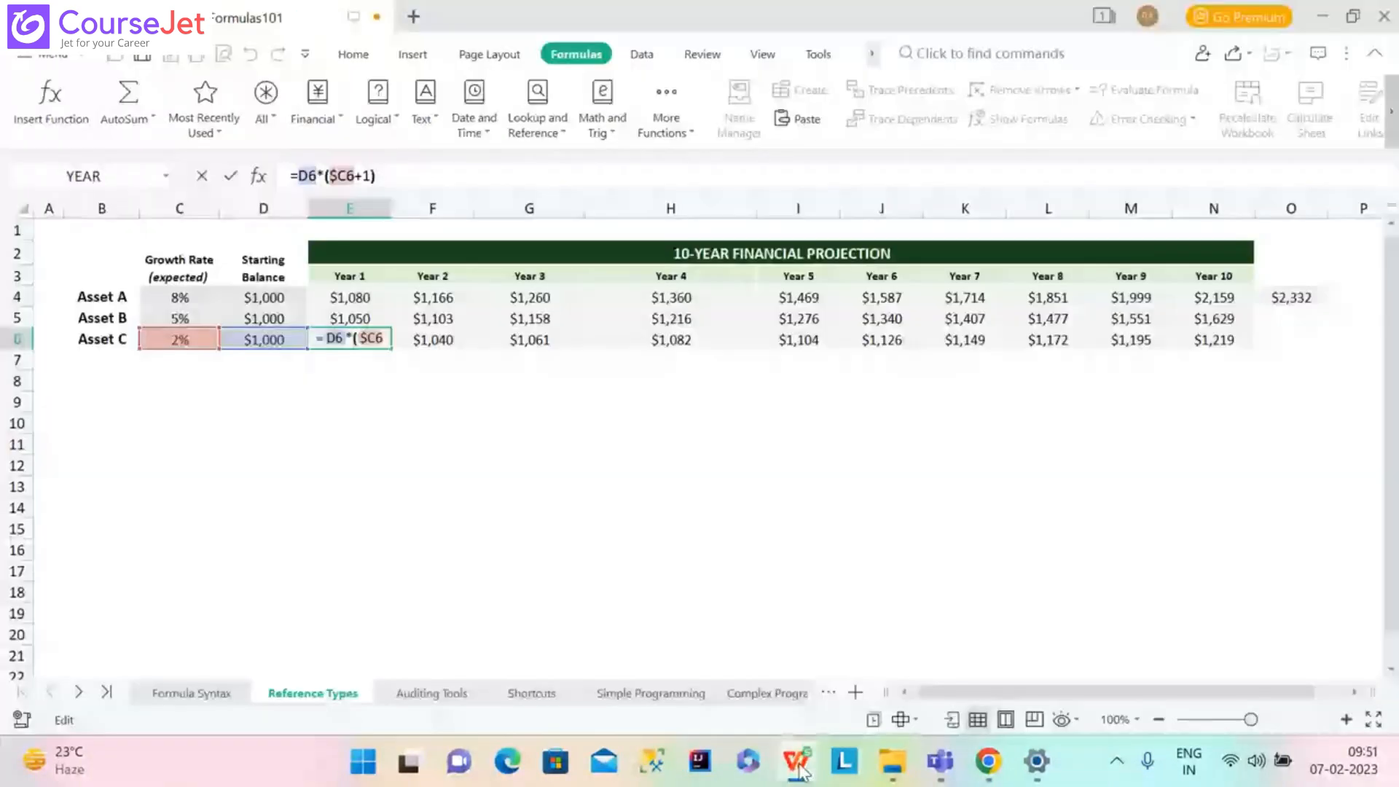
{"action": "left_click", "coordinate": [797, 773]}
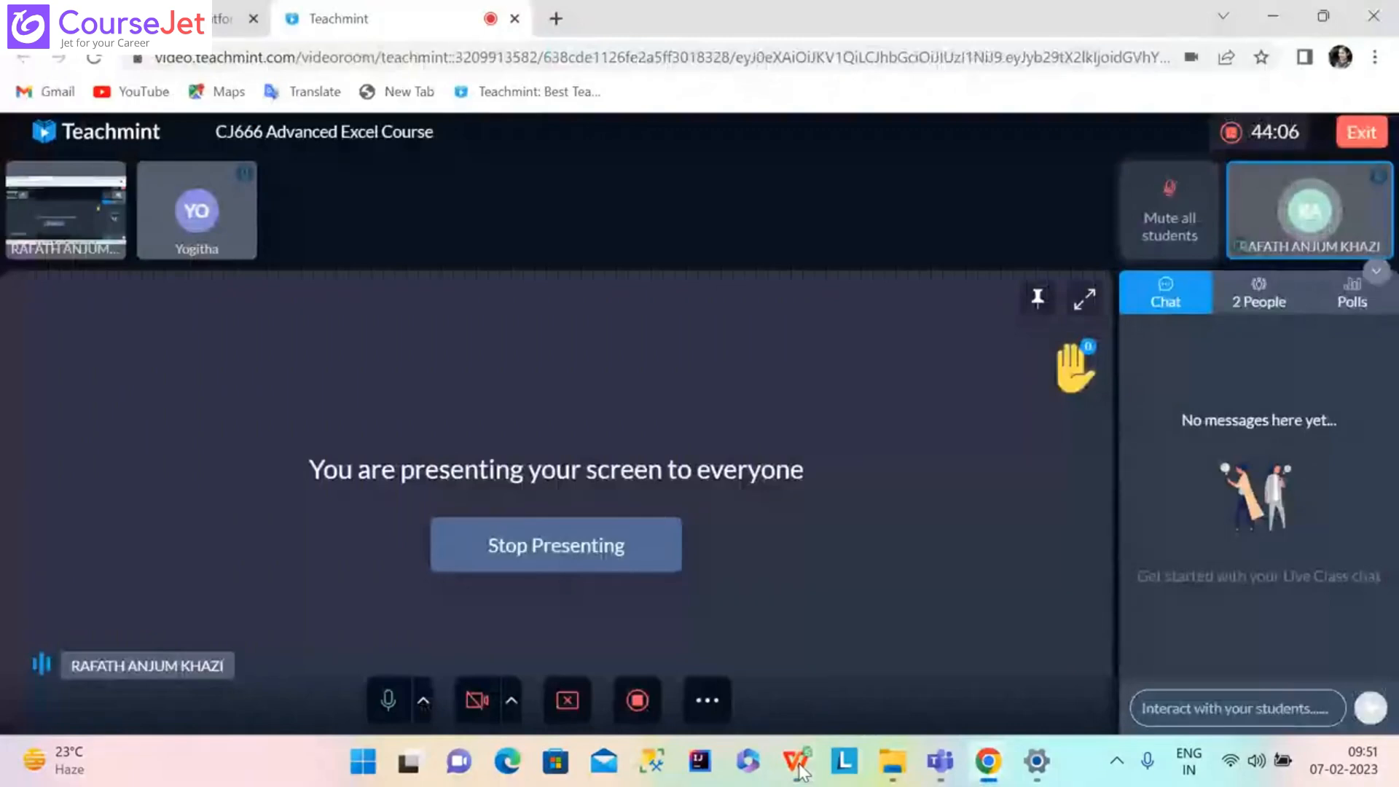
{"action": "left_click", "coordinate": [798, 772]}
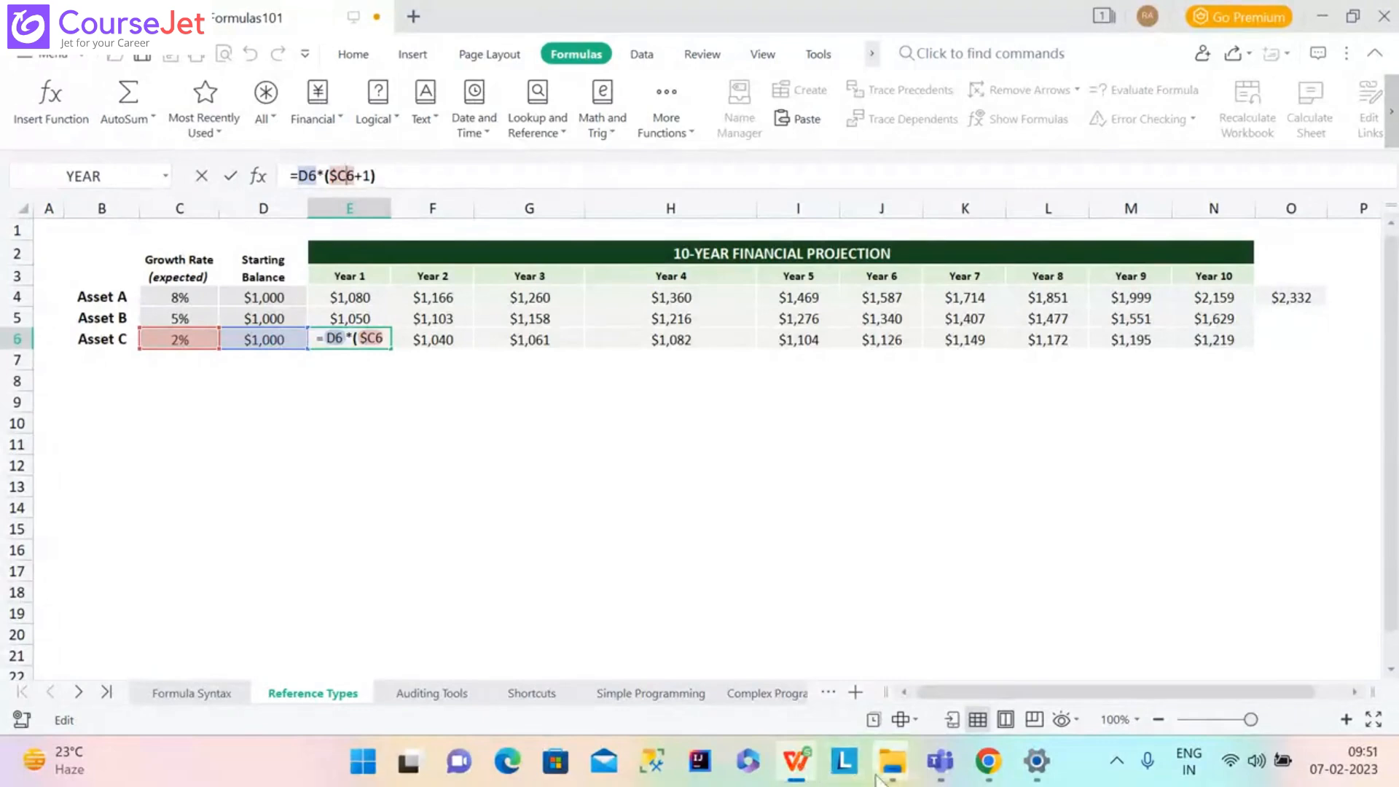
{"action": "mouse_move", "coordinate": [878, 779]}
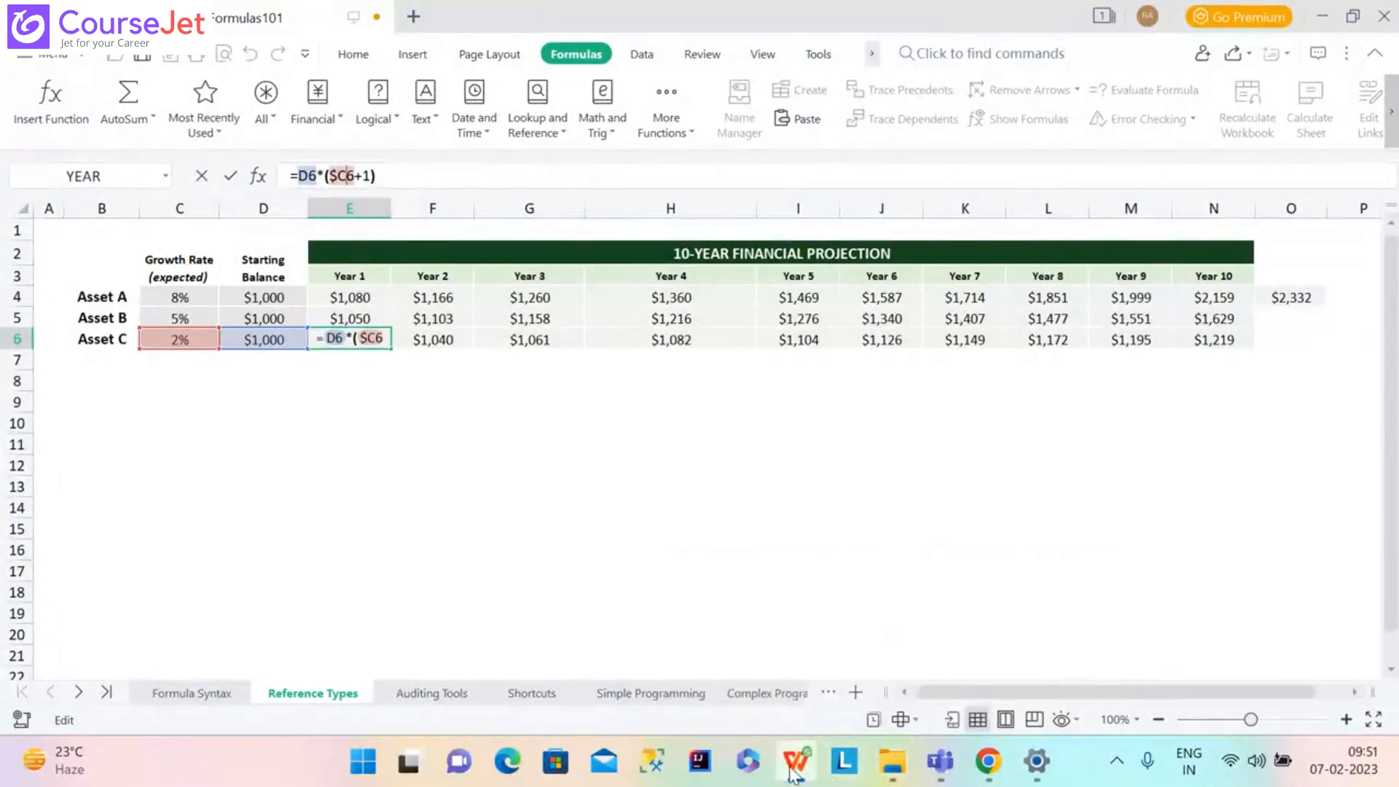
Switch to Excel_Formulas_&_Functions.pdf and review the Common Errors page for each error type, its meaning and its fix.
{"action": "mouse_move", "coordinate": [795, 776]}
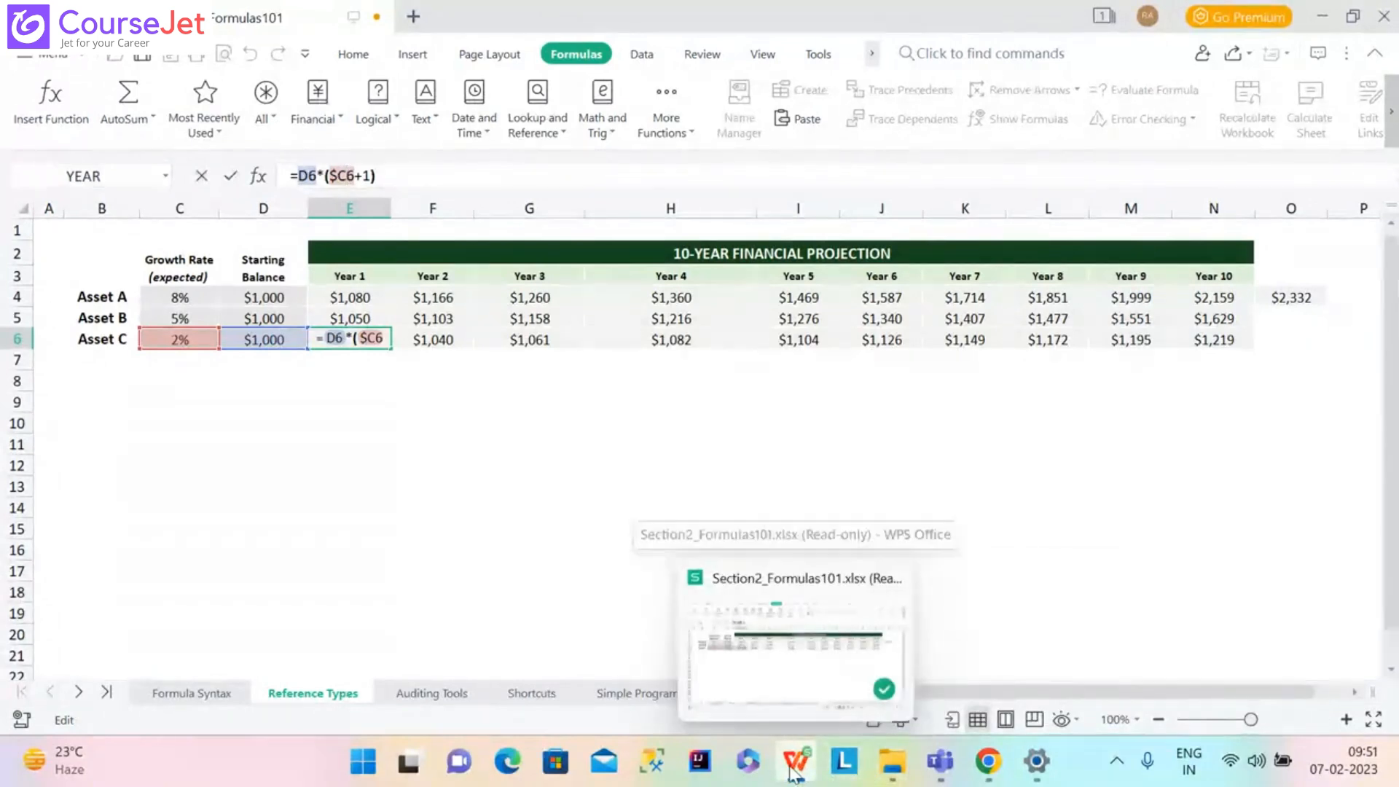
{"action": "mouse_move", "coordinate": [988, 764]}
{"action": "left_click", "coordinate": [855, 628]}
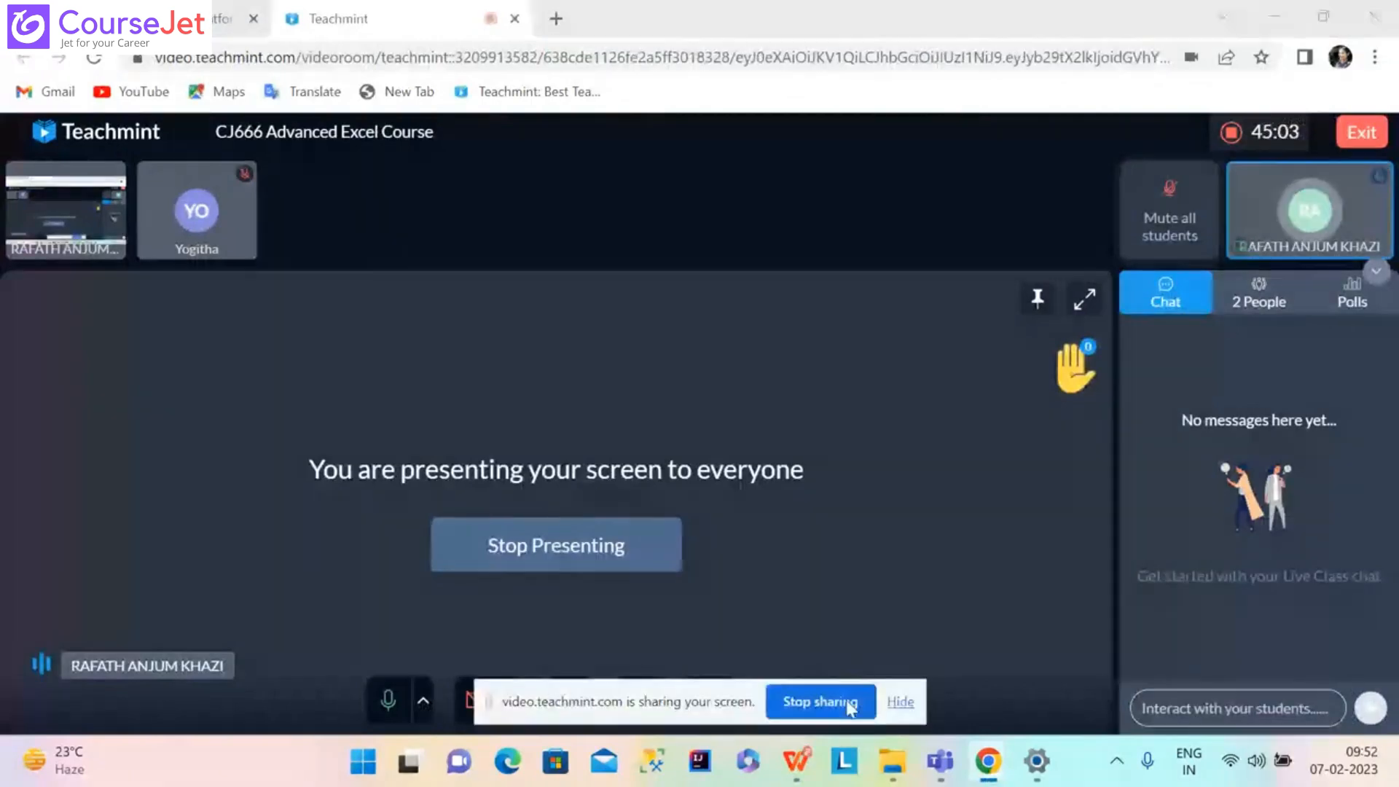
{"action": "mouse_move", "coordinate": [798, 771]}
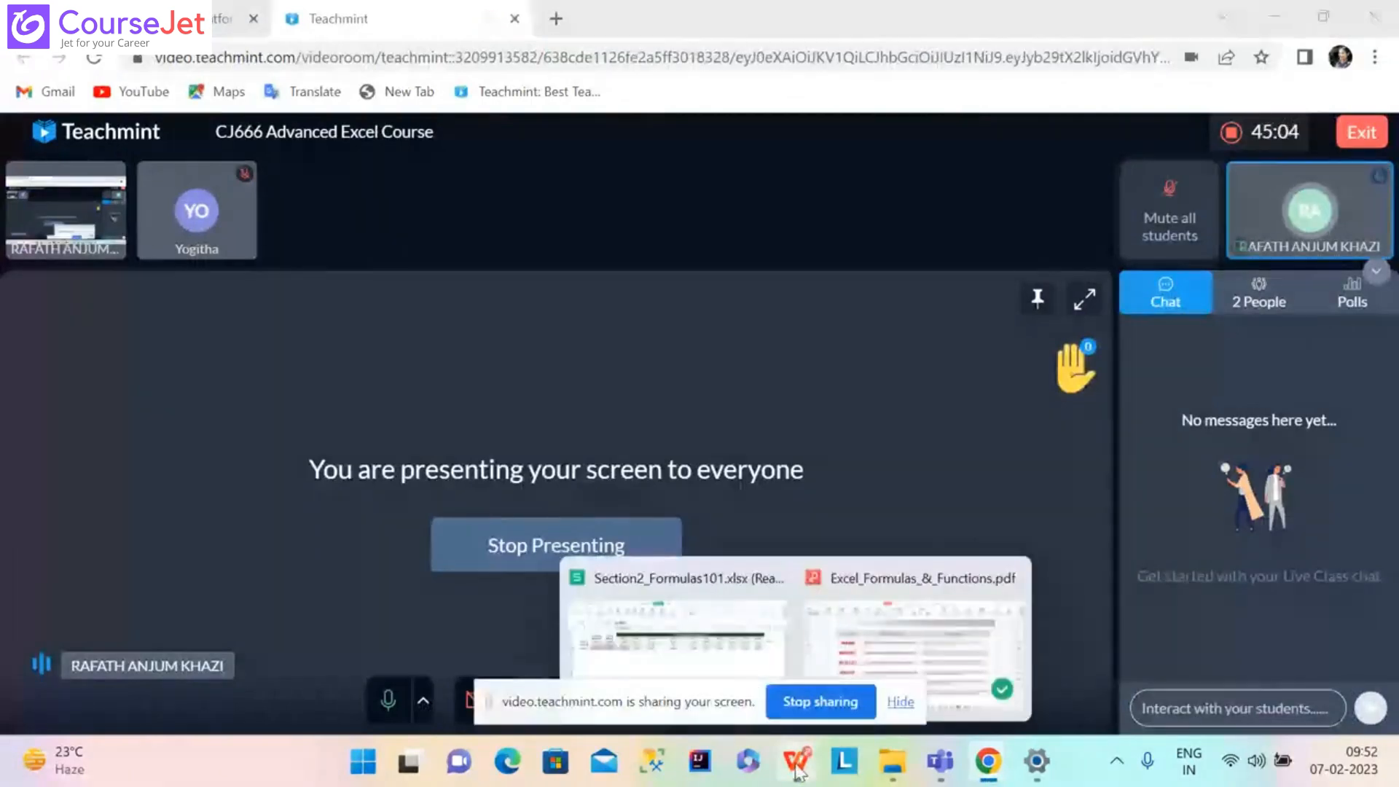
{"action": "left_click", "coordinate": [925, 652]}
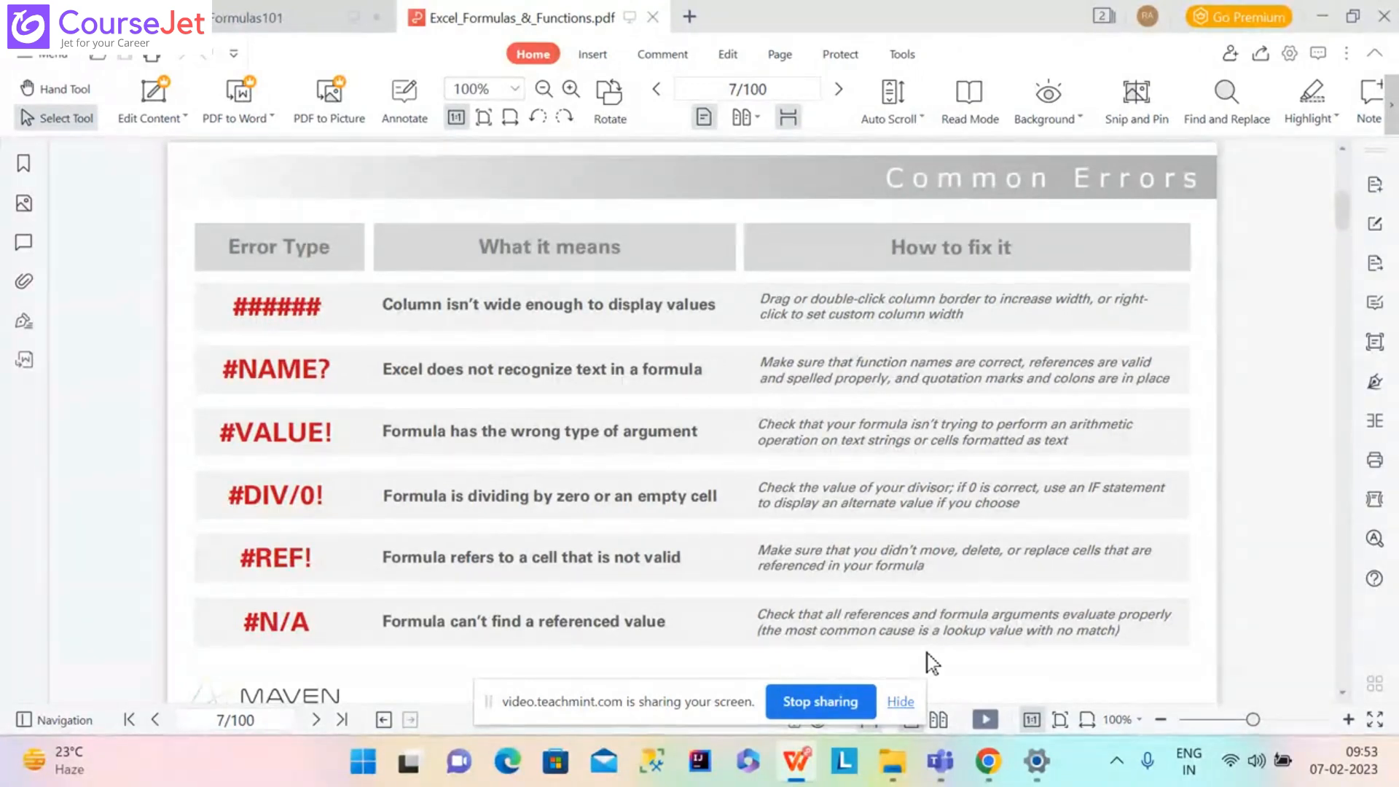
{"action": "mouse_move", "coordinate": [796, 761]}
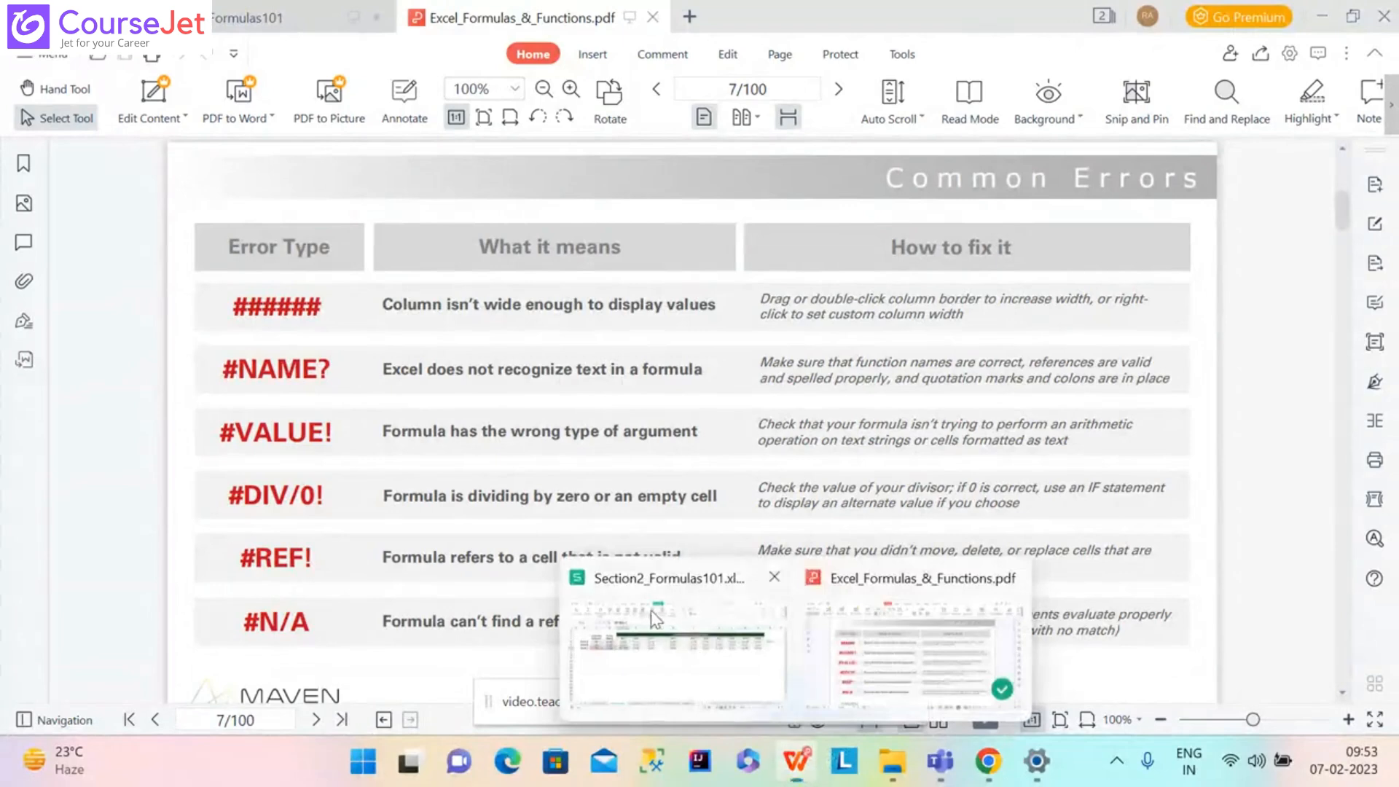
{"action": "left_click", "coordinate": [650, 610]}
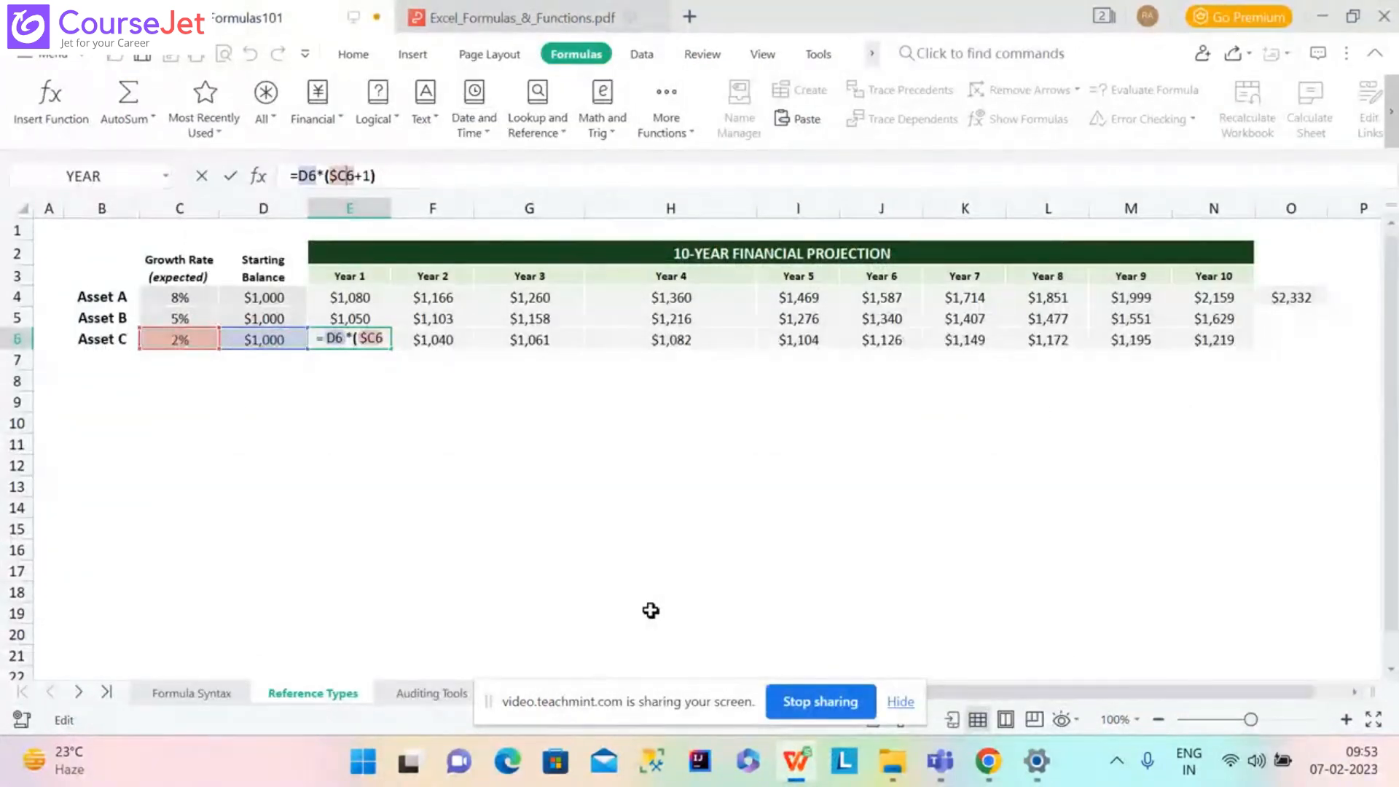
{"action": "mouse_move", "coordinate": [794, 758]}
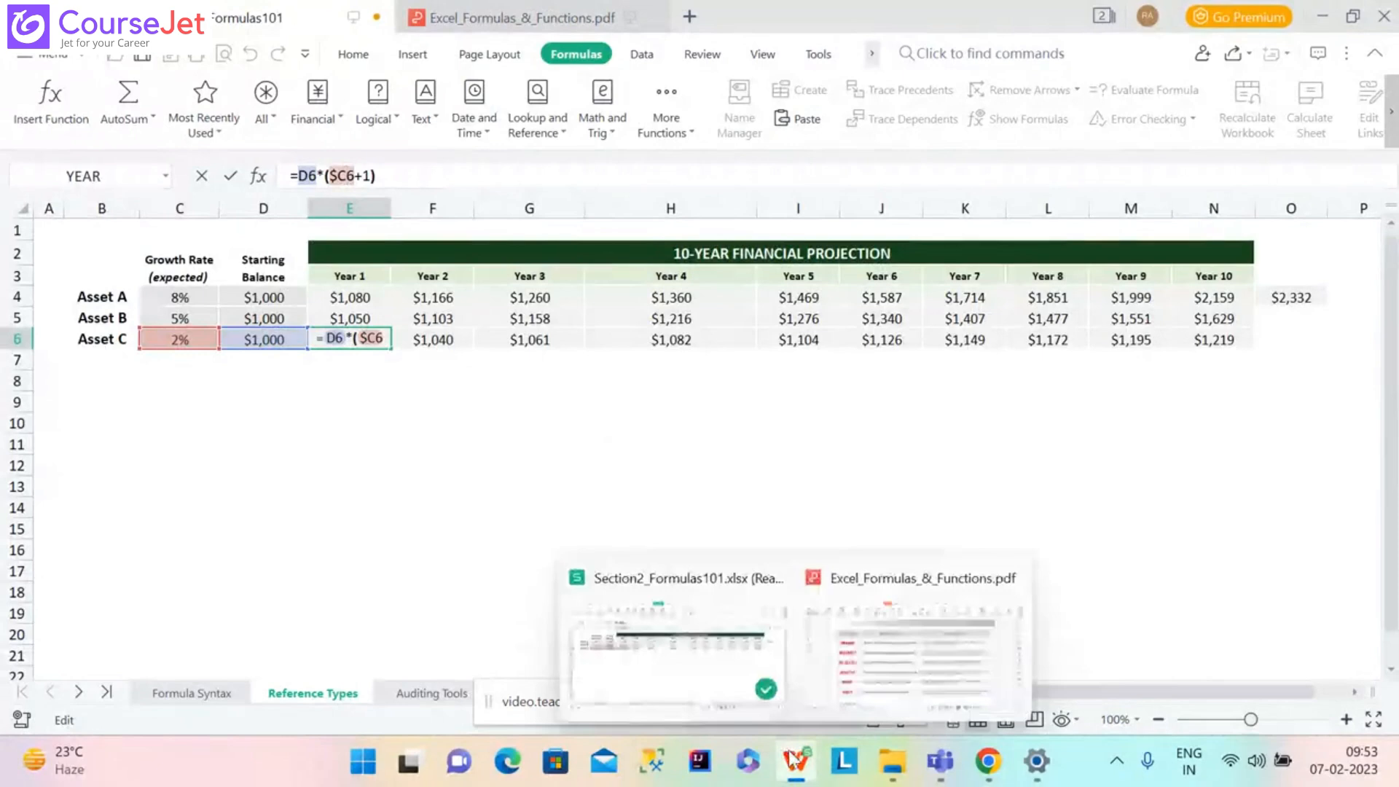
{"action": "left_click", "coordinate": [850, 676]}
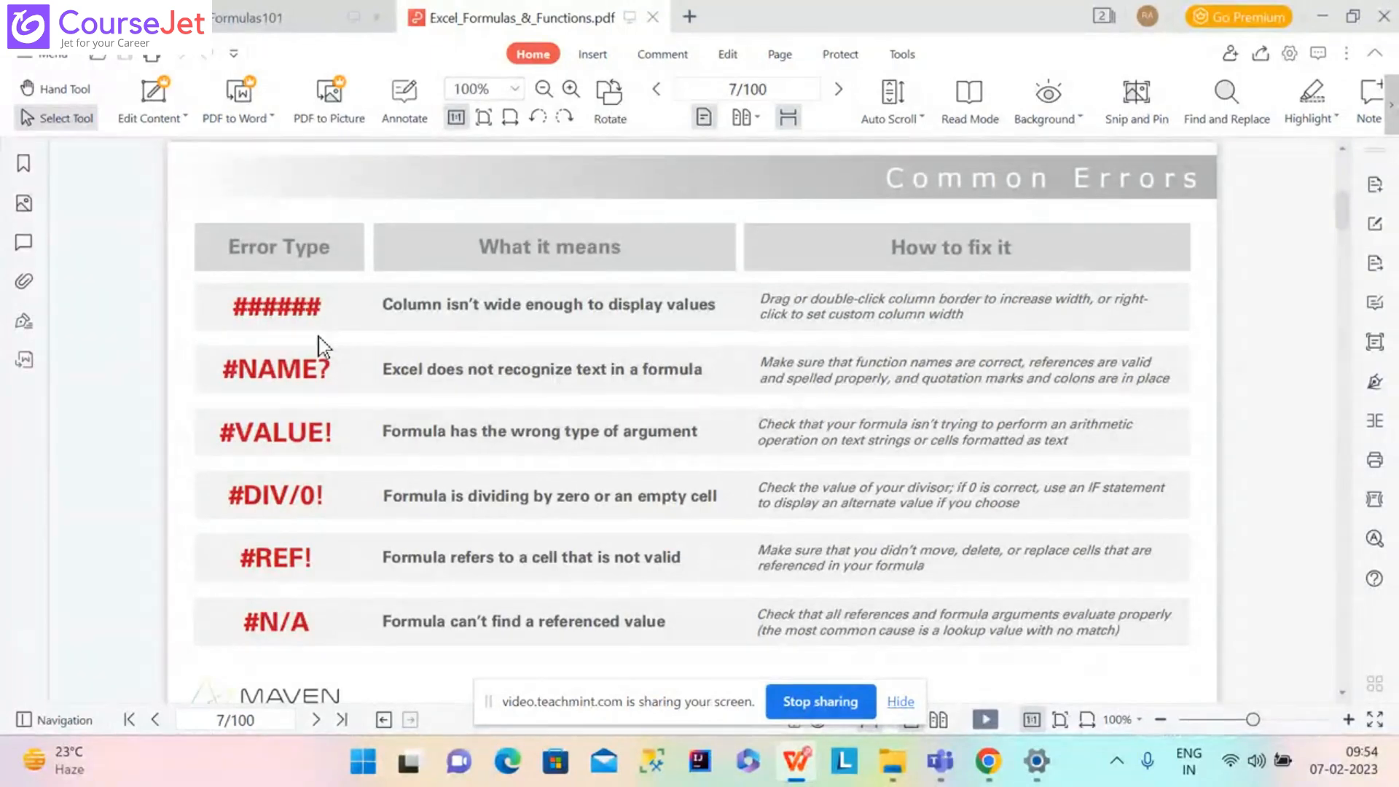
In Section2_Formulas101.xlsx, change Asset A's Year 1 formula in E4 to =D4*(C4+1), fill it across to N4, and auto-fit column I.
{"action": "mouse_move", "coordinate": [807, 755]}
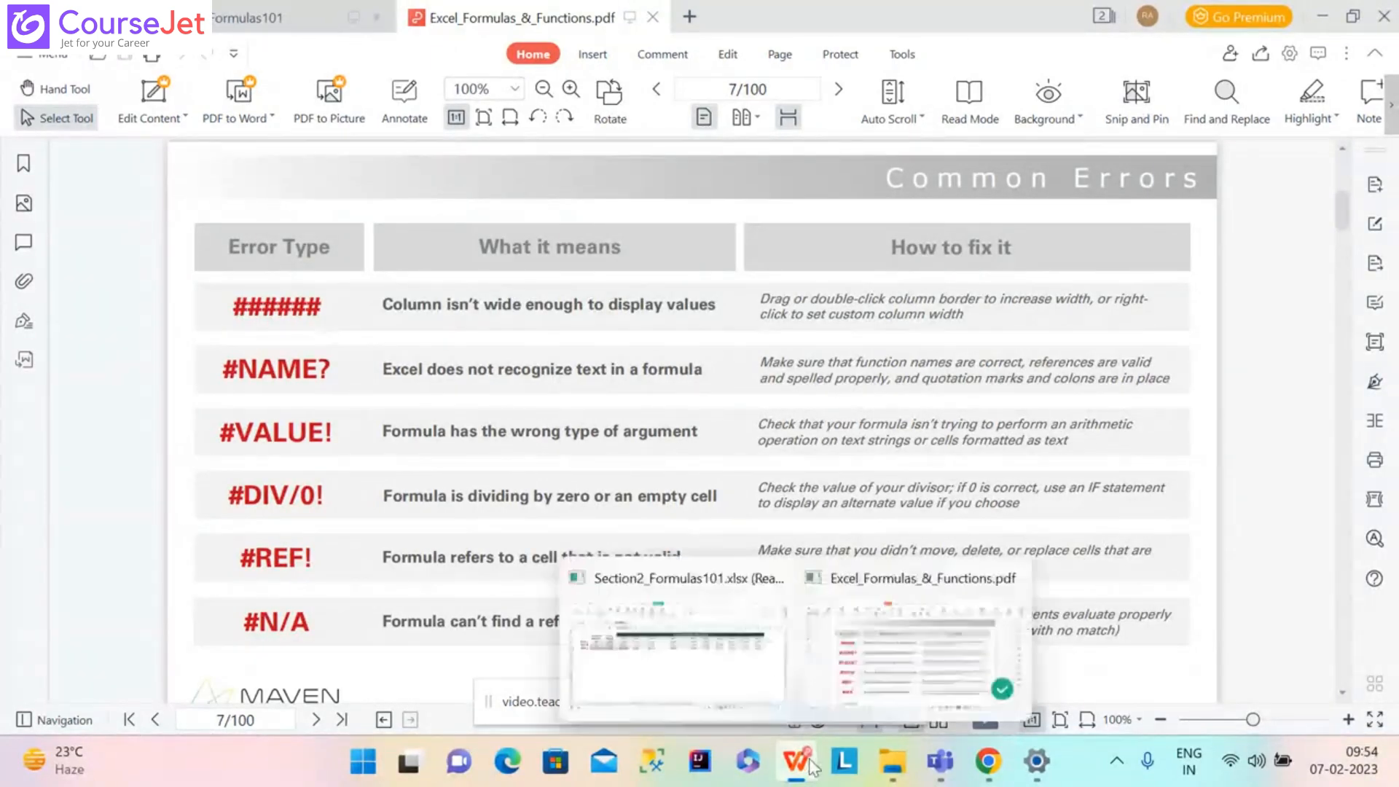
{"action": "left_click", "coordinate": [737, 667]}
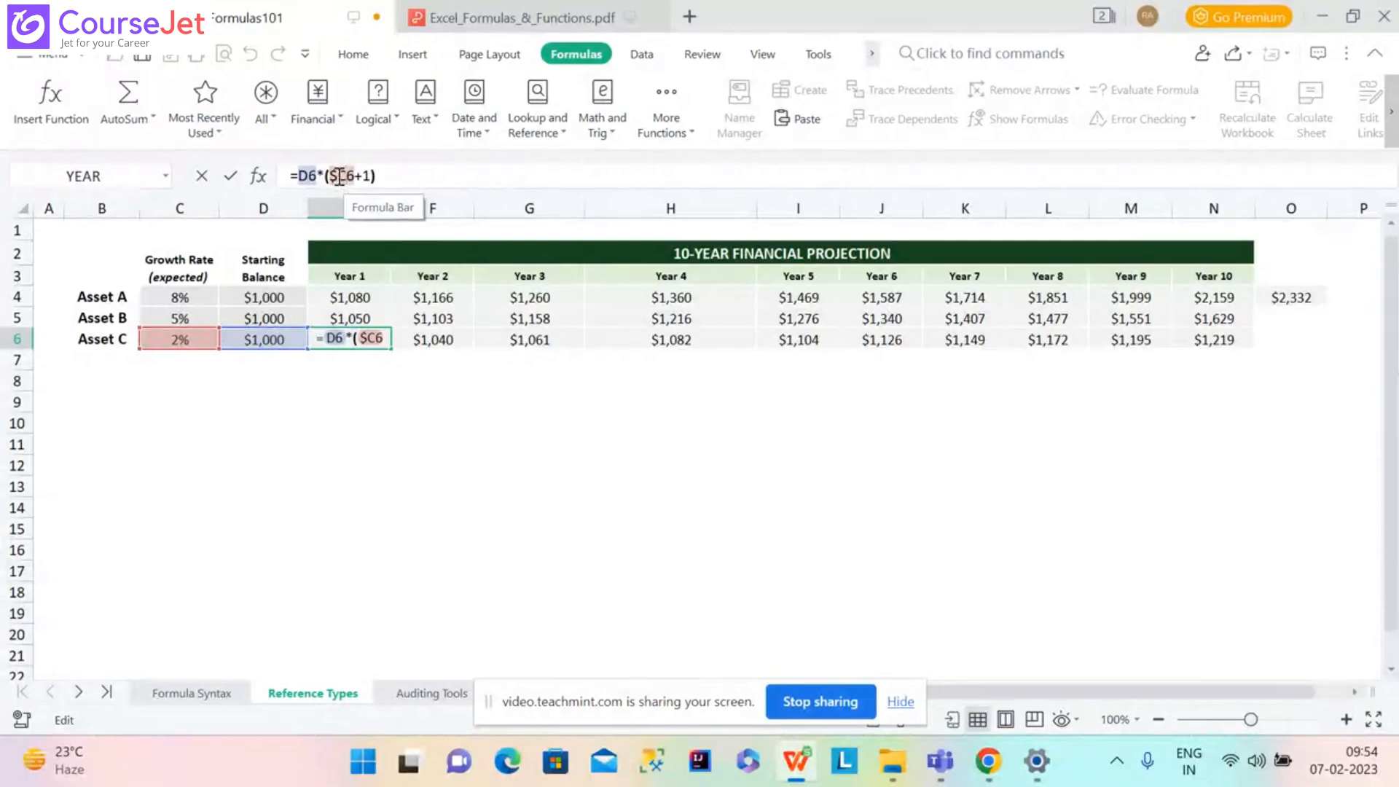
{"action": "left_click", "coordinate": [367, 297]}
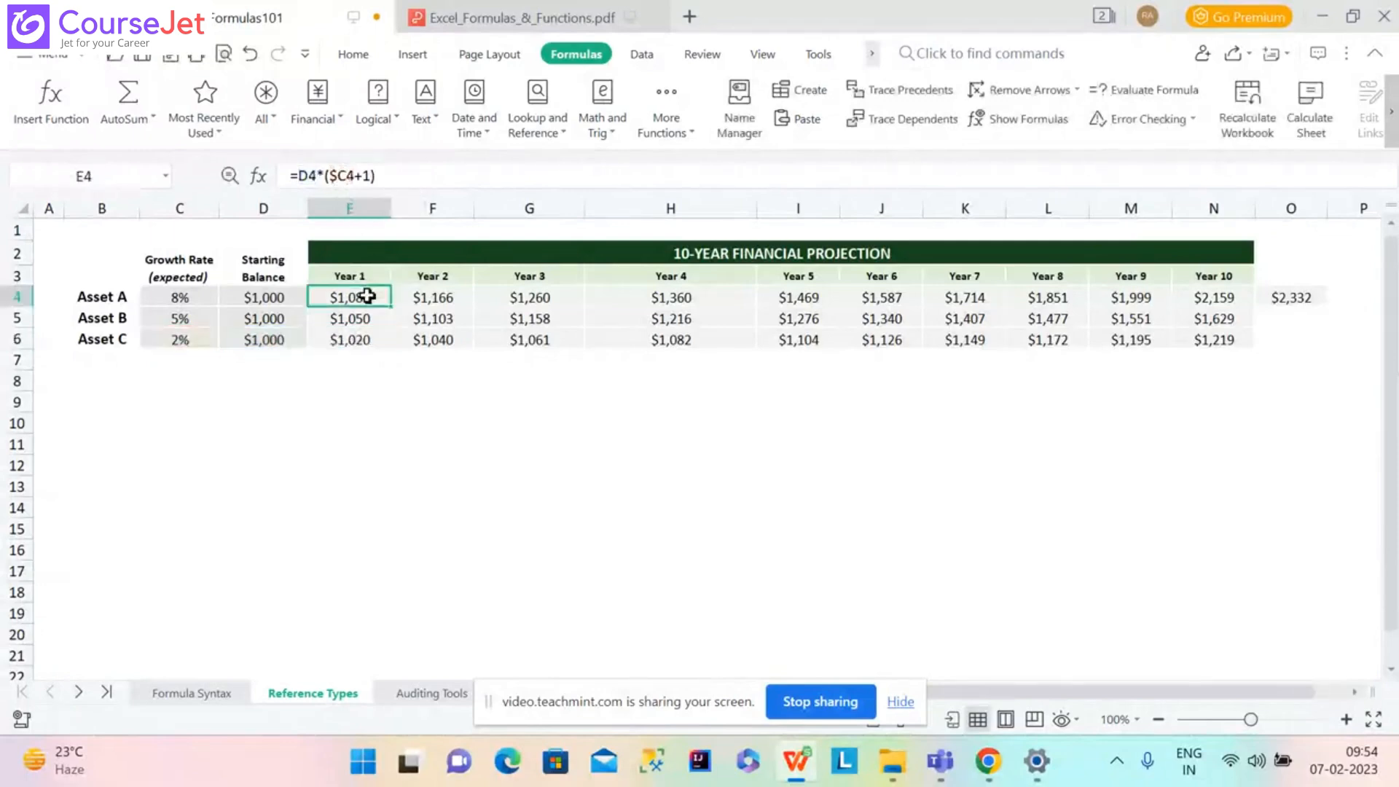
{"action": "left_click", "coordinate": [340, 178]}
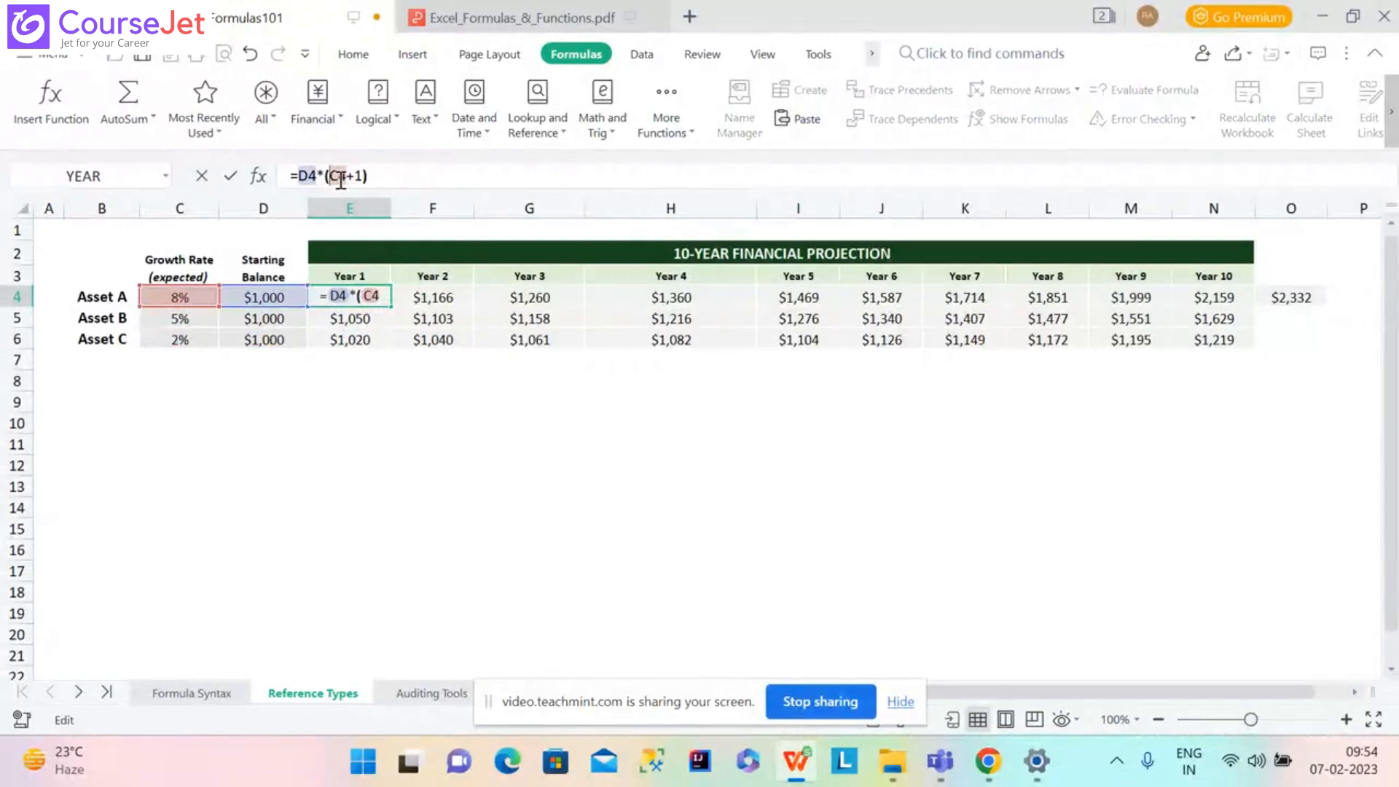
{"action": "key", "text": "Return"}
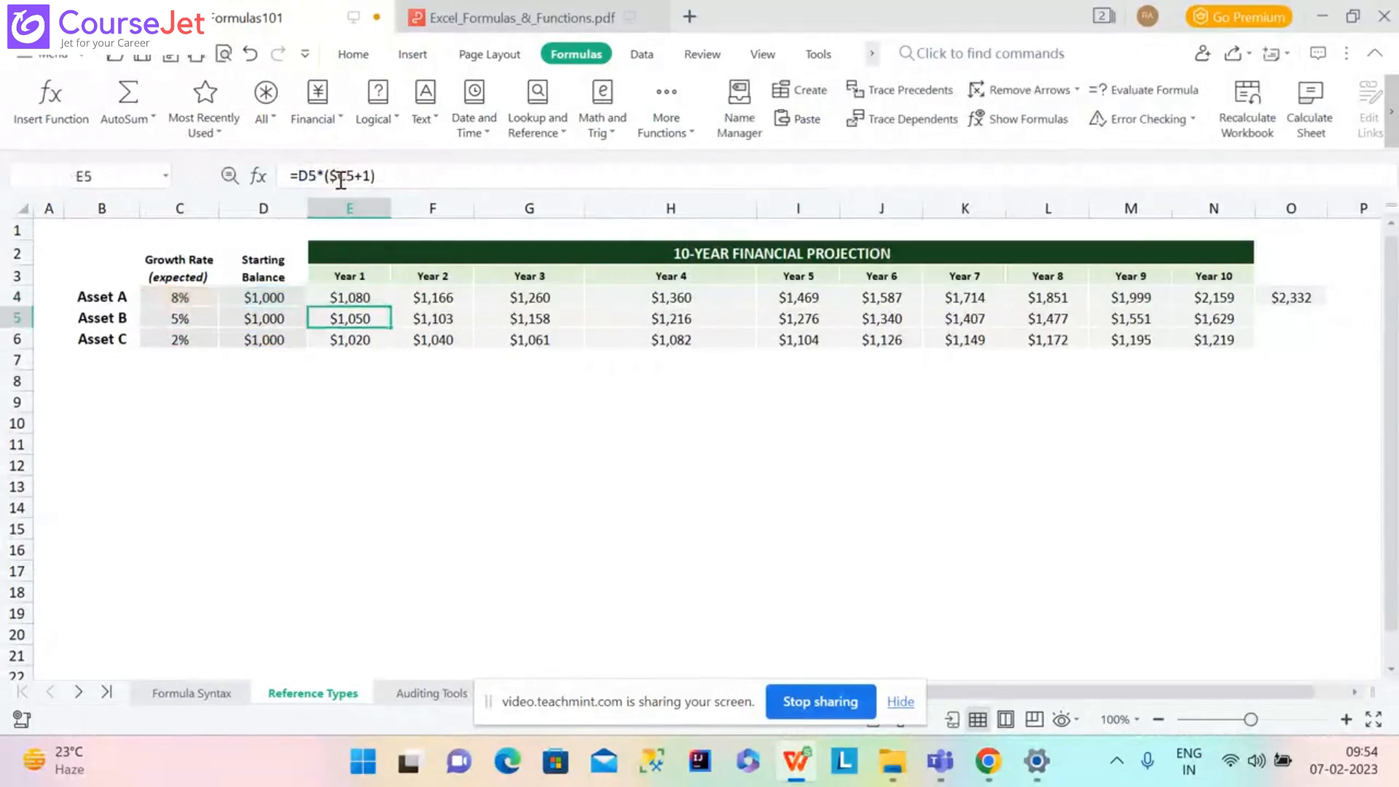
{"action": "left_click", "coordinate": [364, 299]}
{"action": "left_click_drag", "start_coordinate": [392, 307], "coordinate": [1273, 297]}
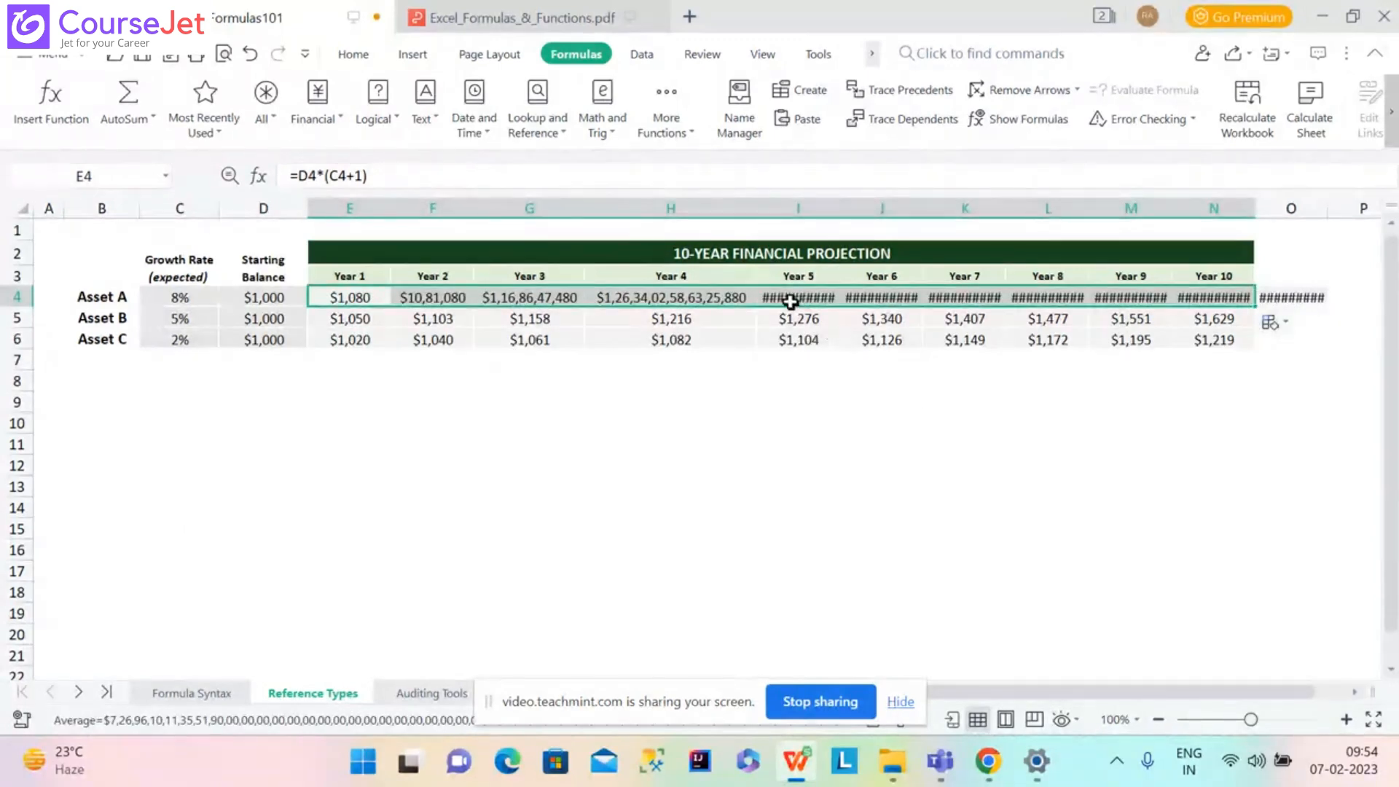
{"action": "double_click", "coordinate": [838, 208]}
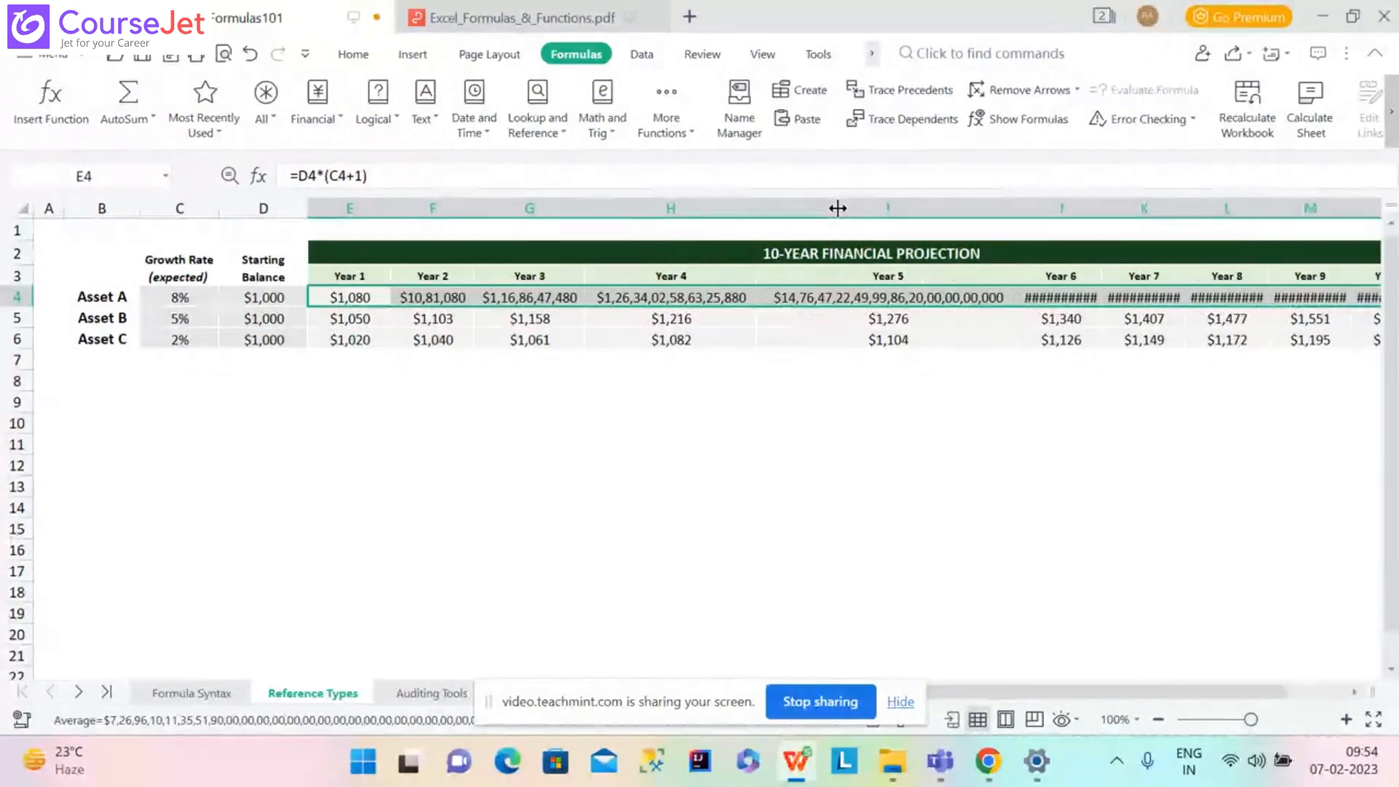
Lock the growth rate column in E4 again, making the formula =D4*($C4+1), and fill it down to E6.
{"action": "left_click", "coordinate": [341, 295]}
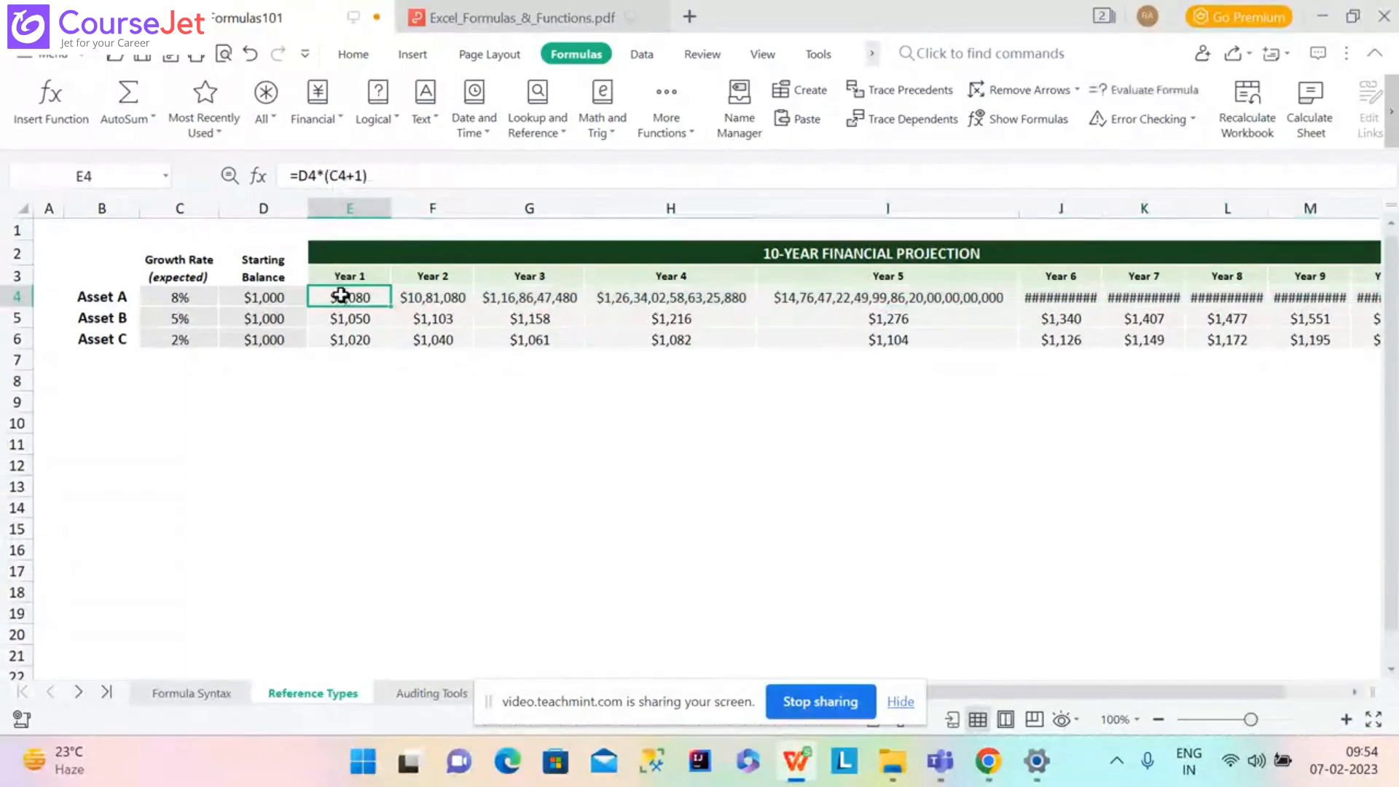
{"action": "left_click", "coordinate": [332, 175]}
{"action": "type", "text": "$"}
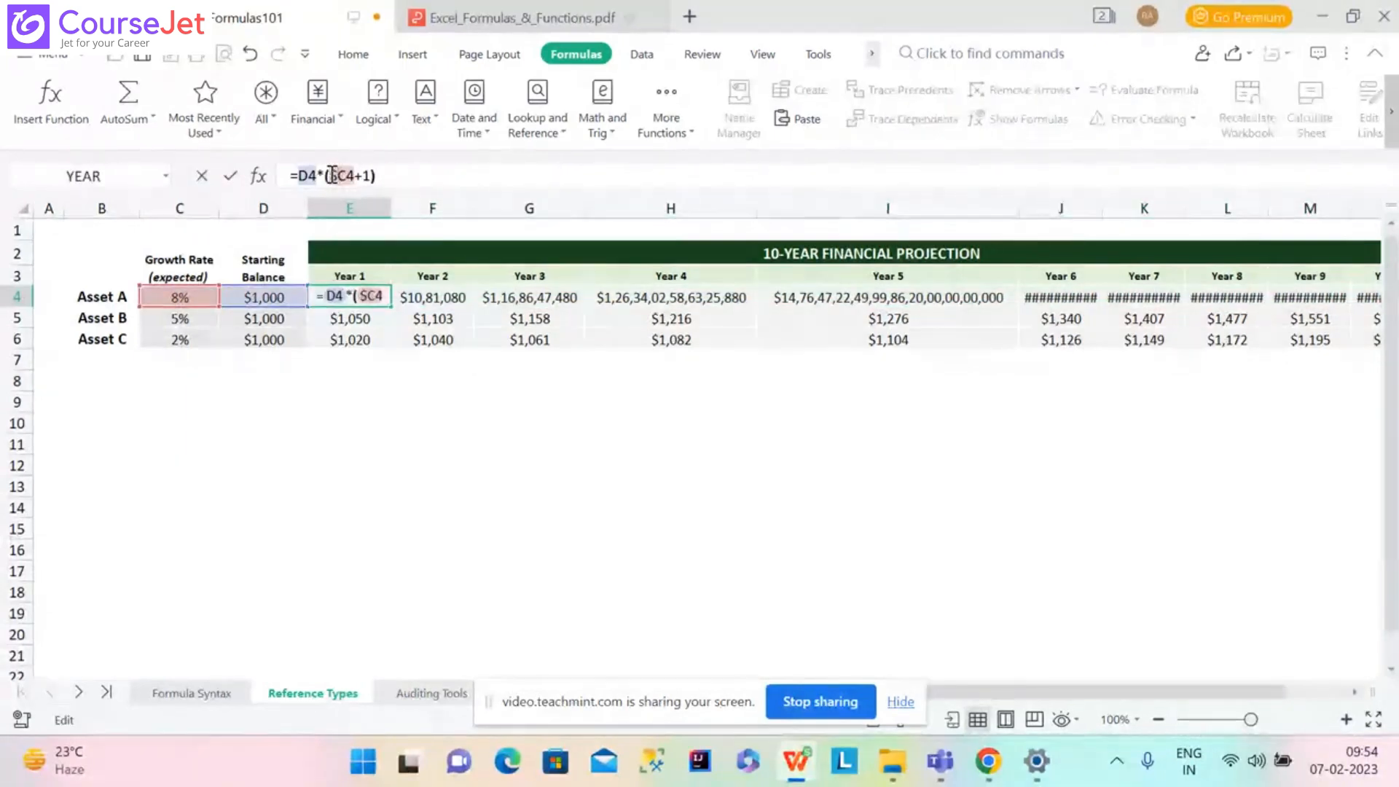
{"action": "key", "text": "Return"}
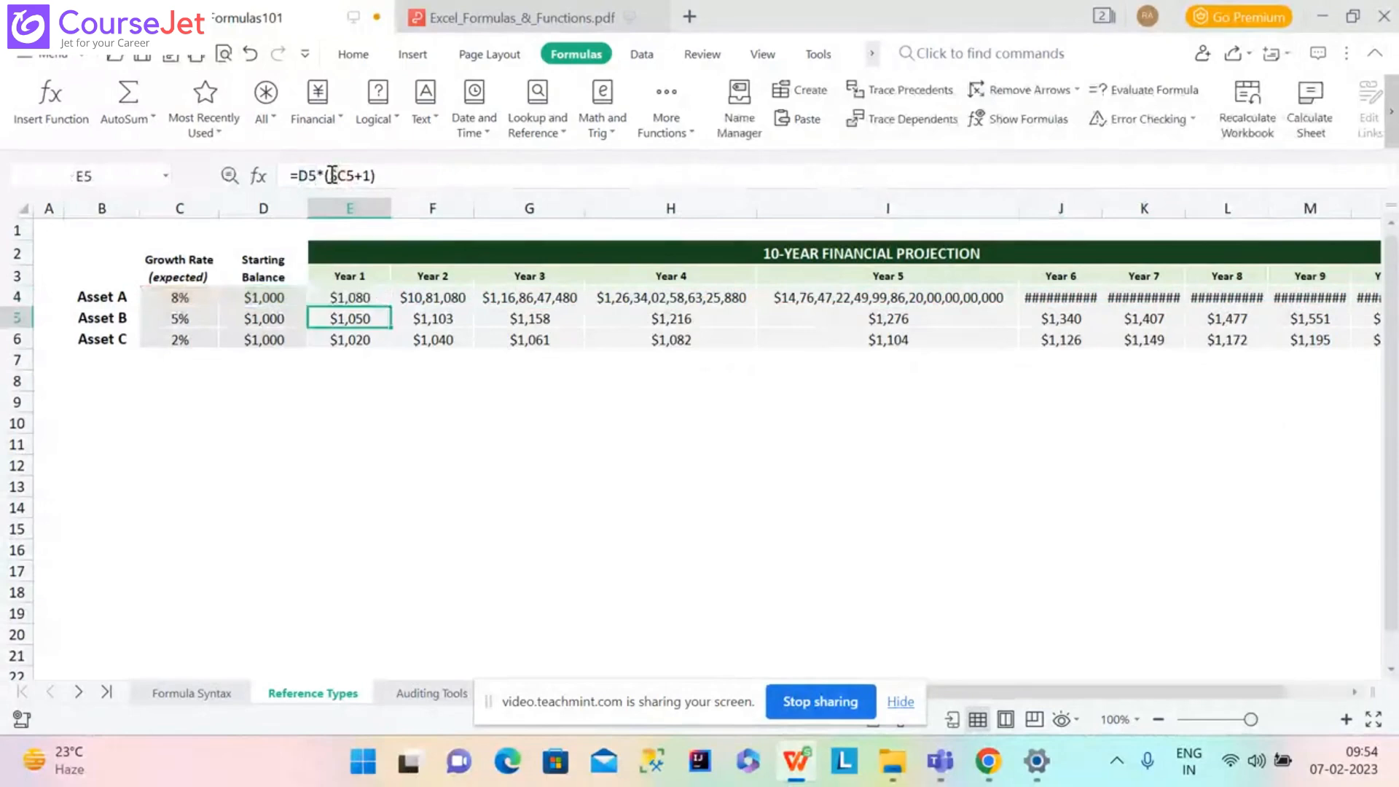
{"action": "left_click", "coordinate": [355, 295]}
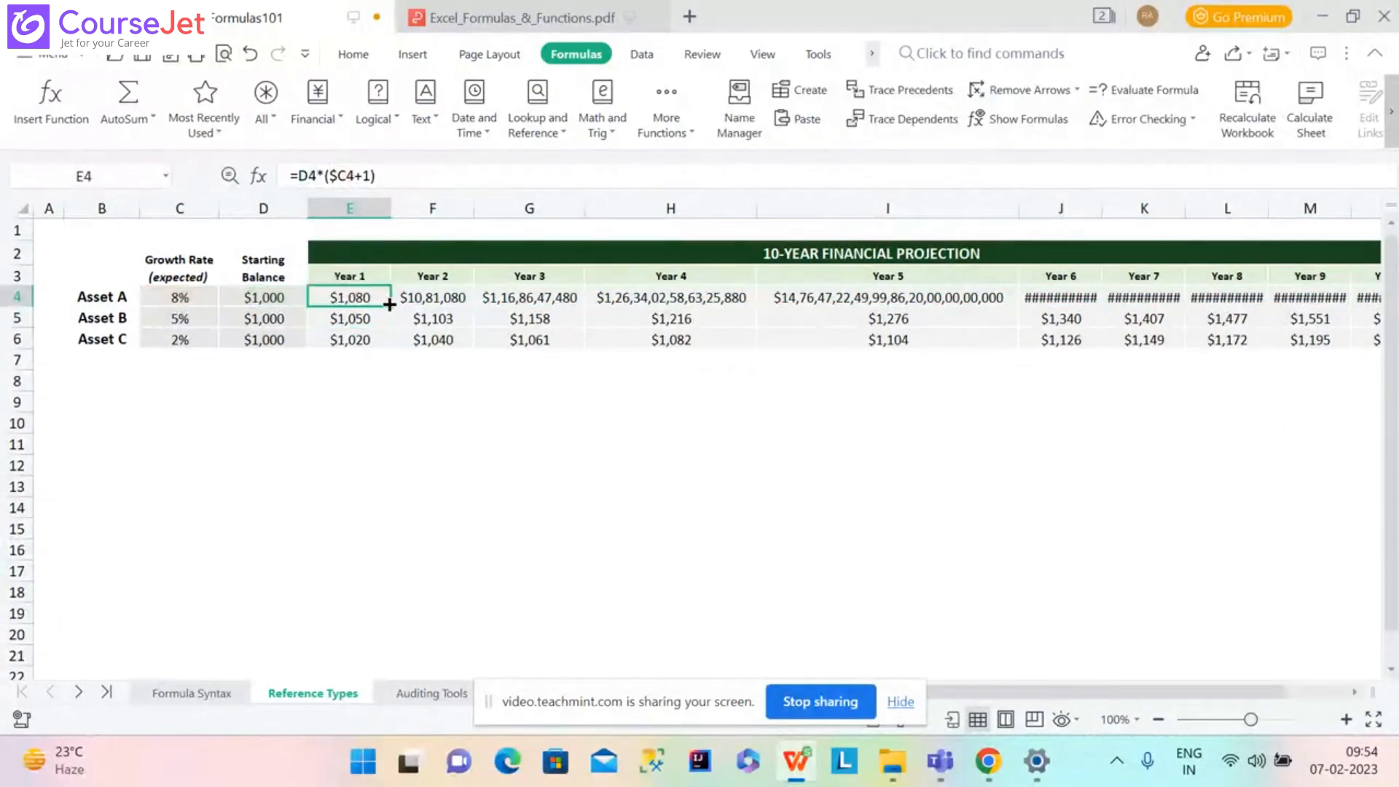
{"action": "double_click", "coordinate": [390, 307]}
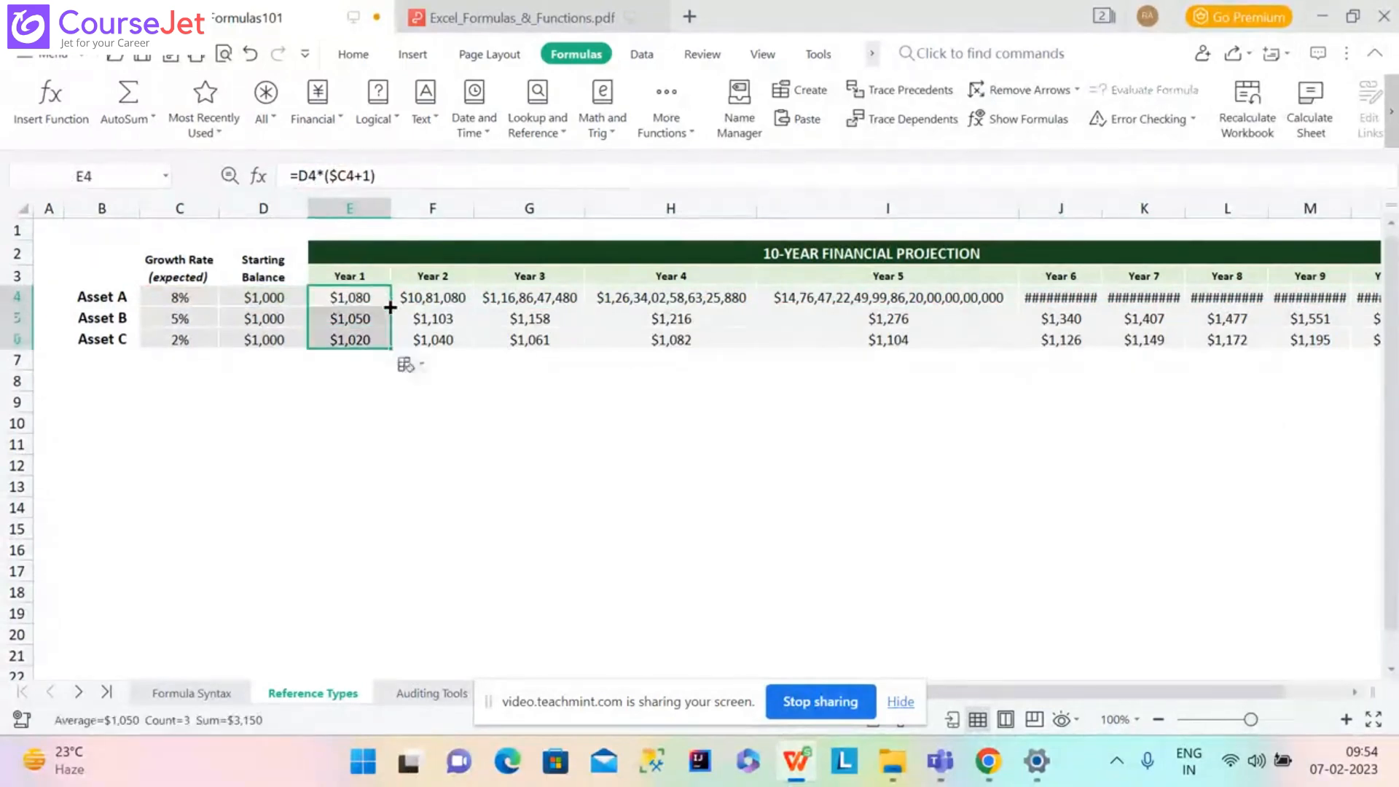
Fill Asset A's Year 1 formula from E4 across to Year 10 in N4.
{"action": "key", "text": "Down"}
{"action": "key", "text": "ctrl+Right"}
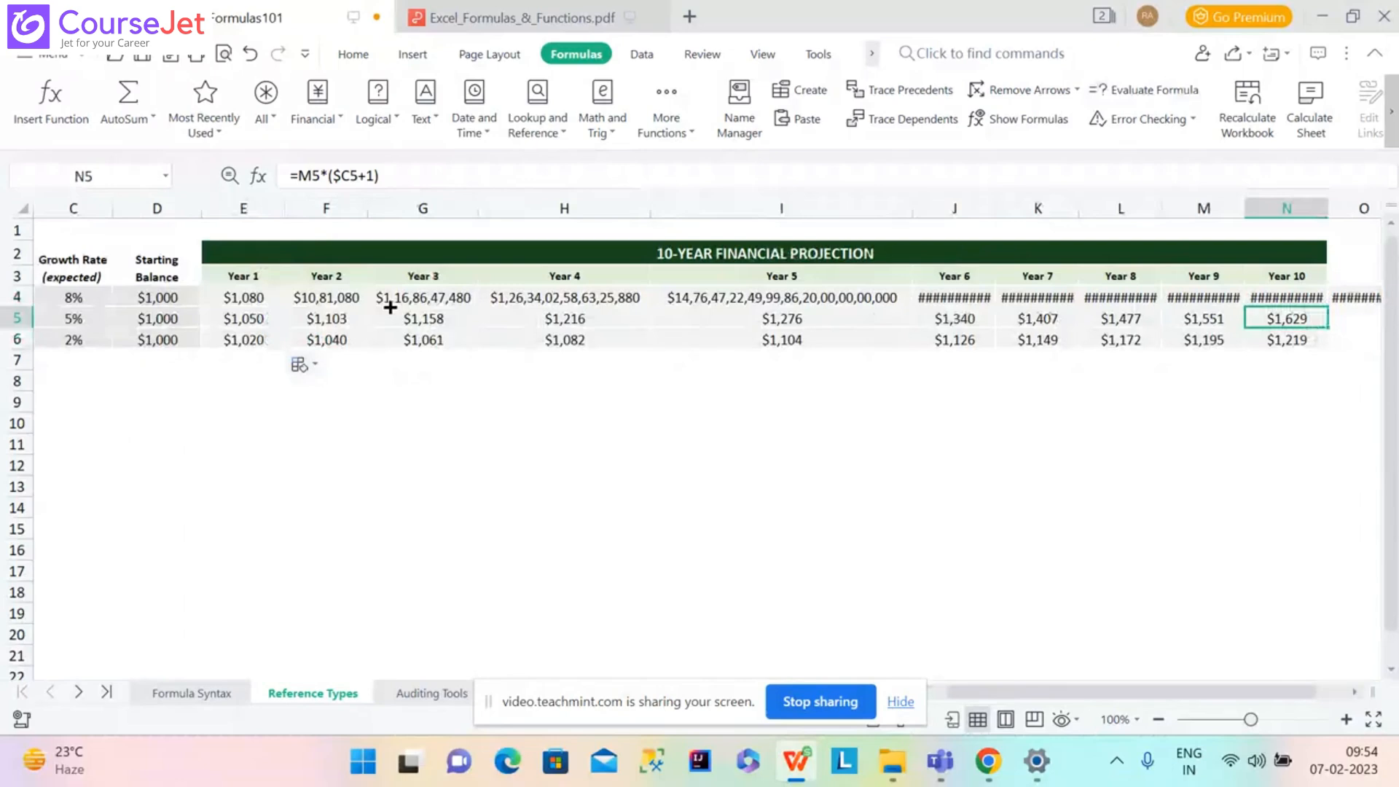
{"action": "left_click", "coordinate": [270, 299]}
{"action": "left_click_drag", "start_coordinate": [283, 305], "coordinate": [1289, 298]}
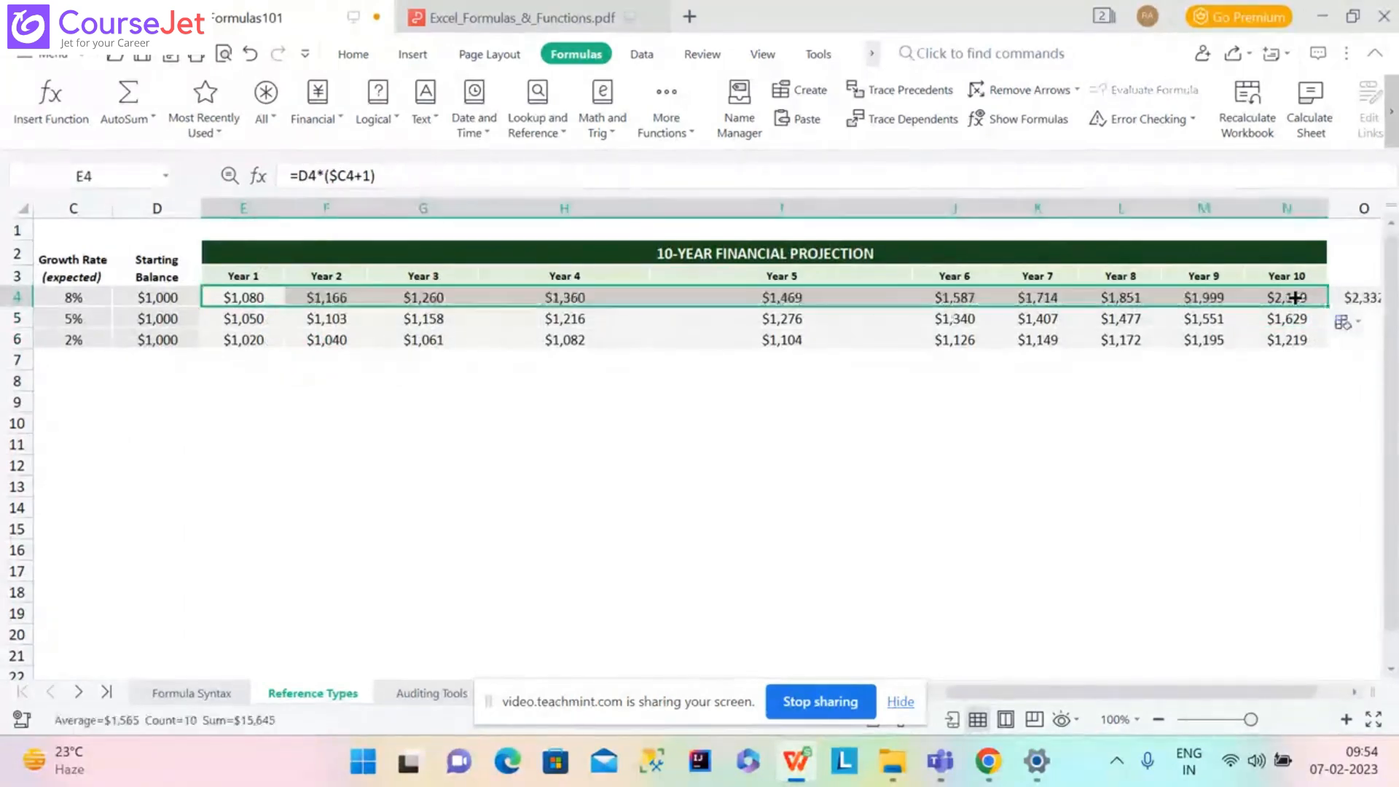
Return to the Common Errors table in Excel_Formulas_&_Functions.pdf and read the remaining error explanations.
{"action": "left_click", "coordinate": [934, 608]}
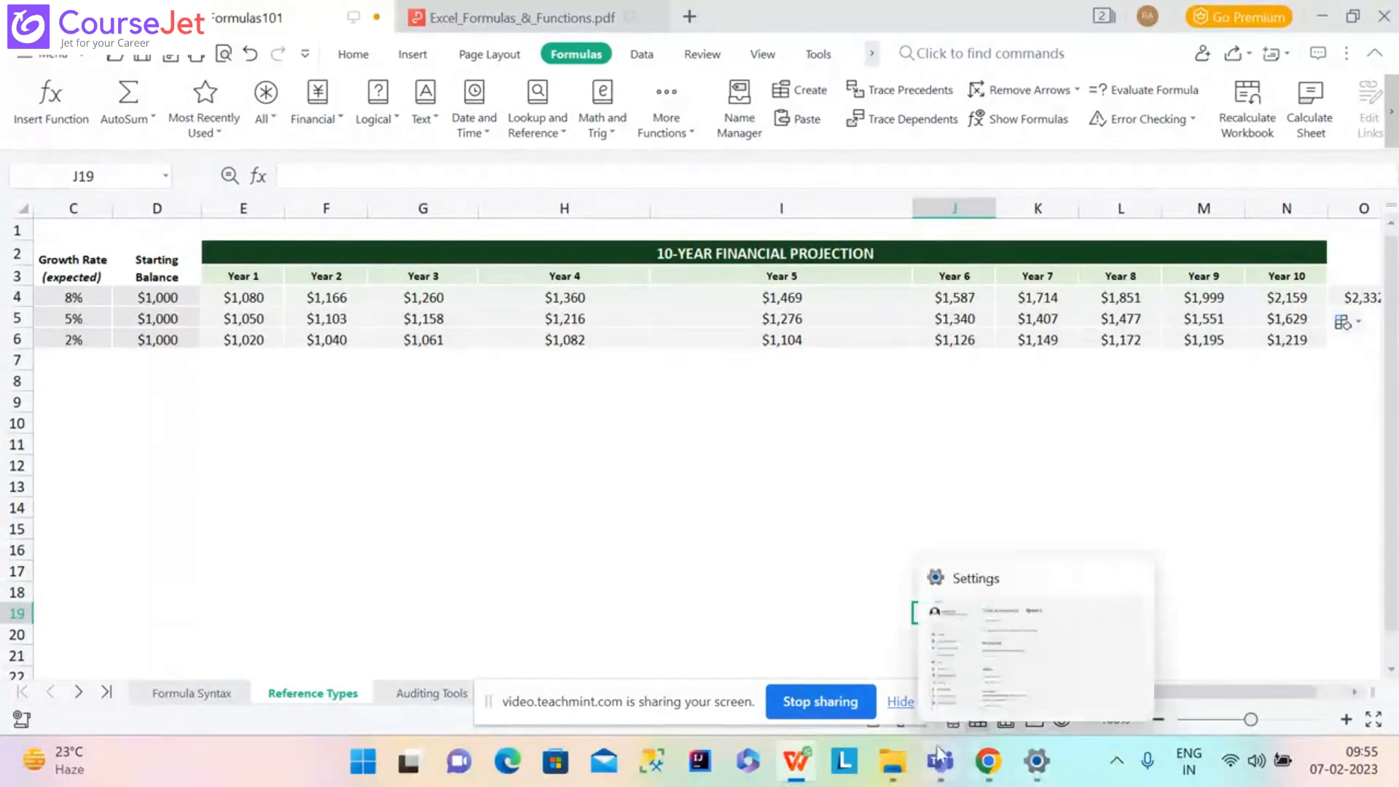
{"action": "mouse_move", "coordinate": [805, 762]}
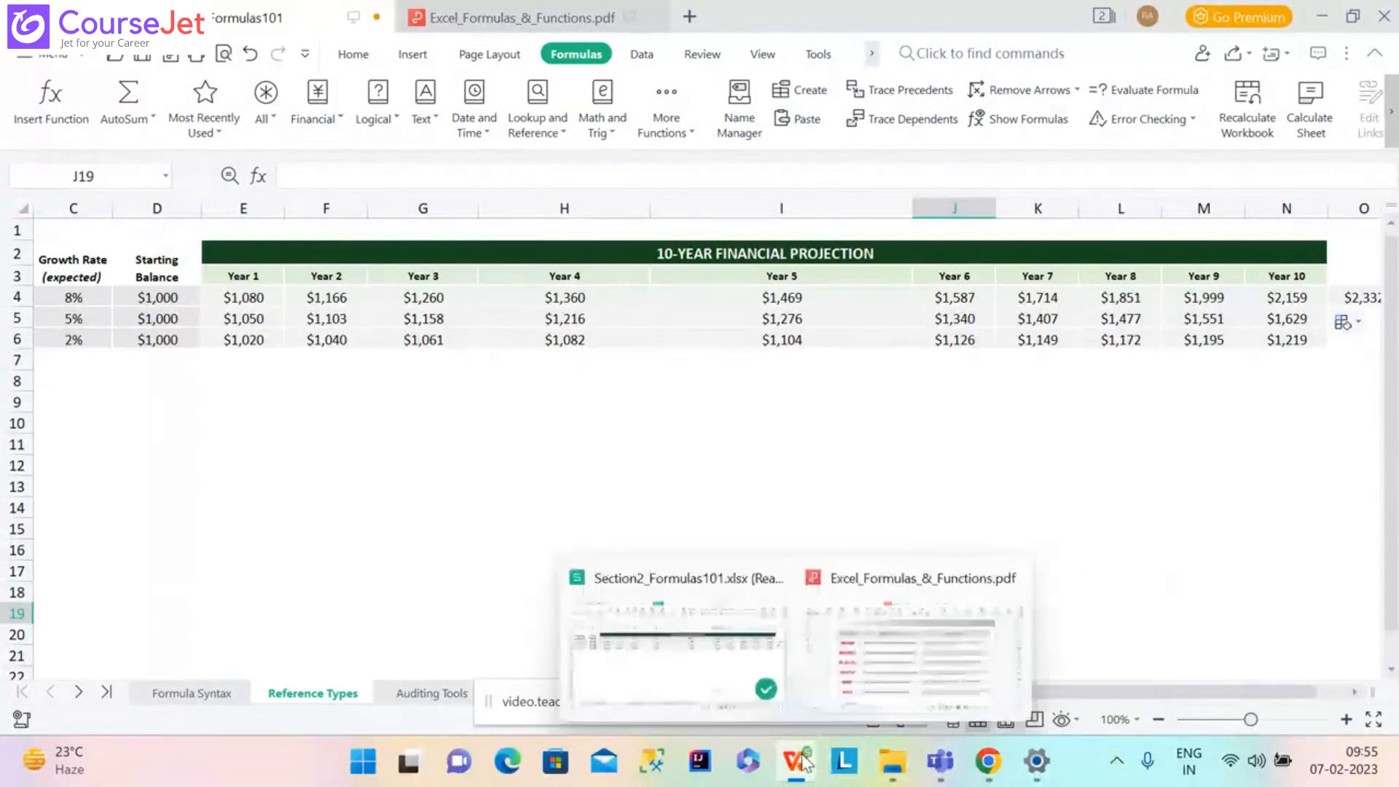
{"action": "left_click", "coordinate": [889, 666]}
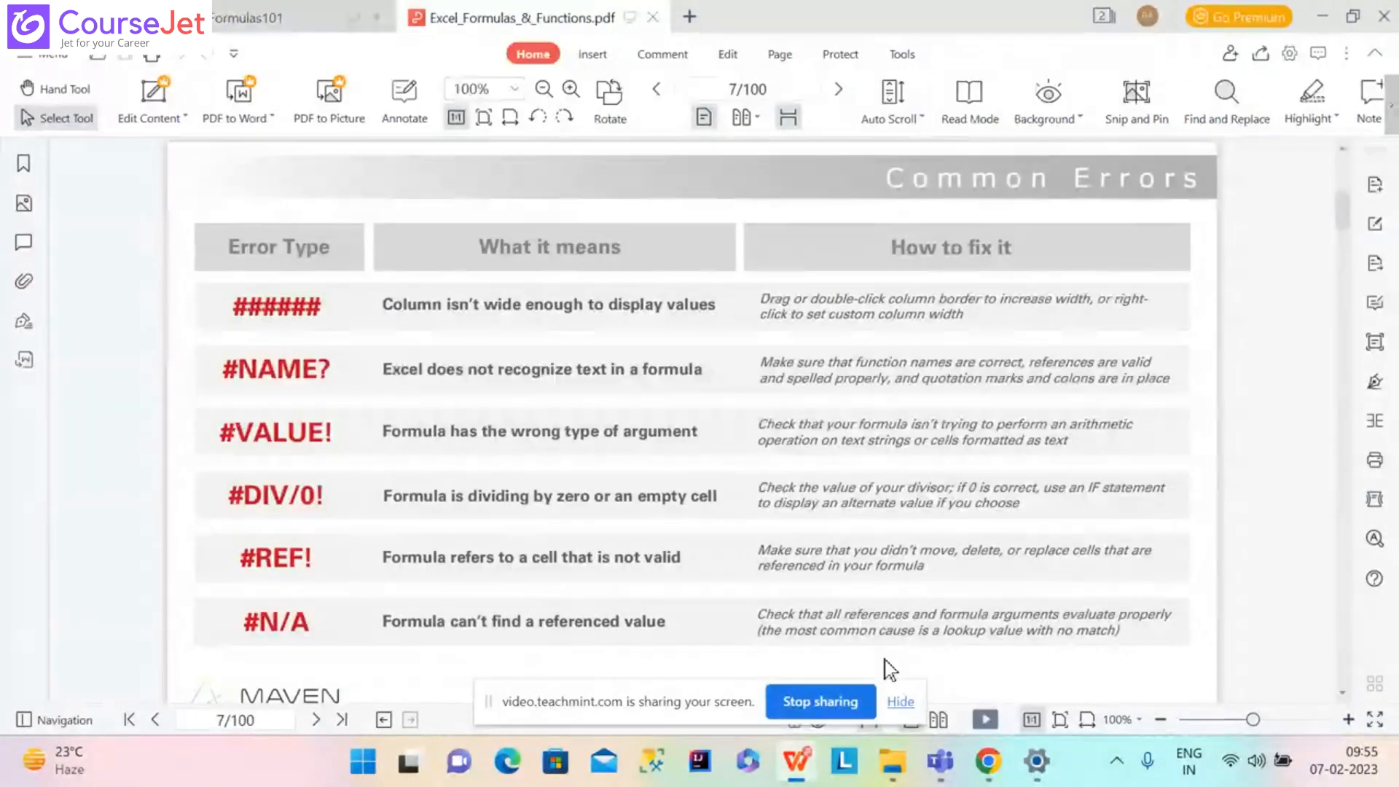
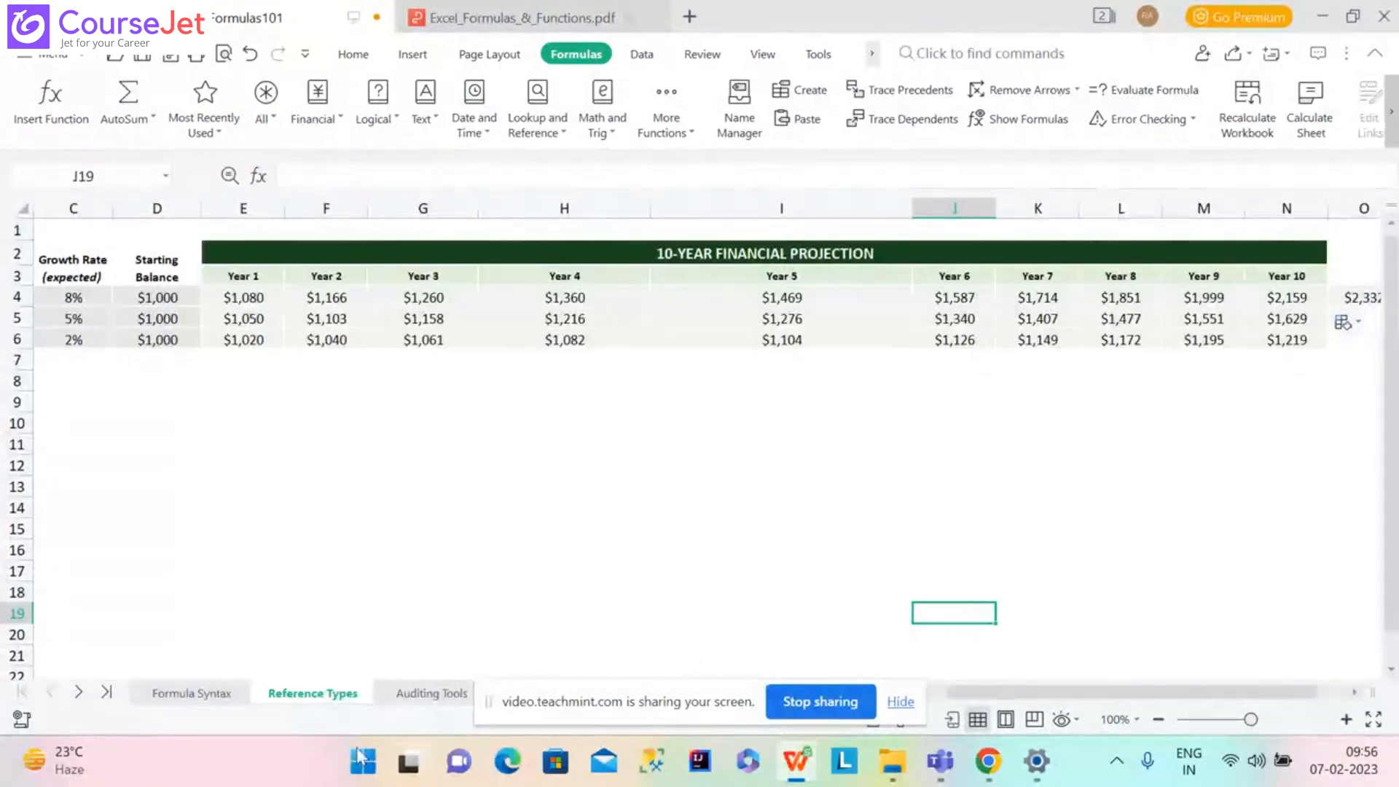
Hide the screen-sharing notice and enter =MATCH("Asset A",B4:B6,0) in cell B8 of the Reference Types sheet.
{"action": "left_click", "coordinate": [904, 703]}
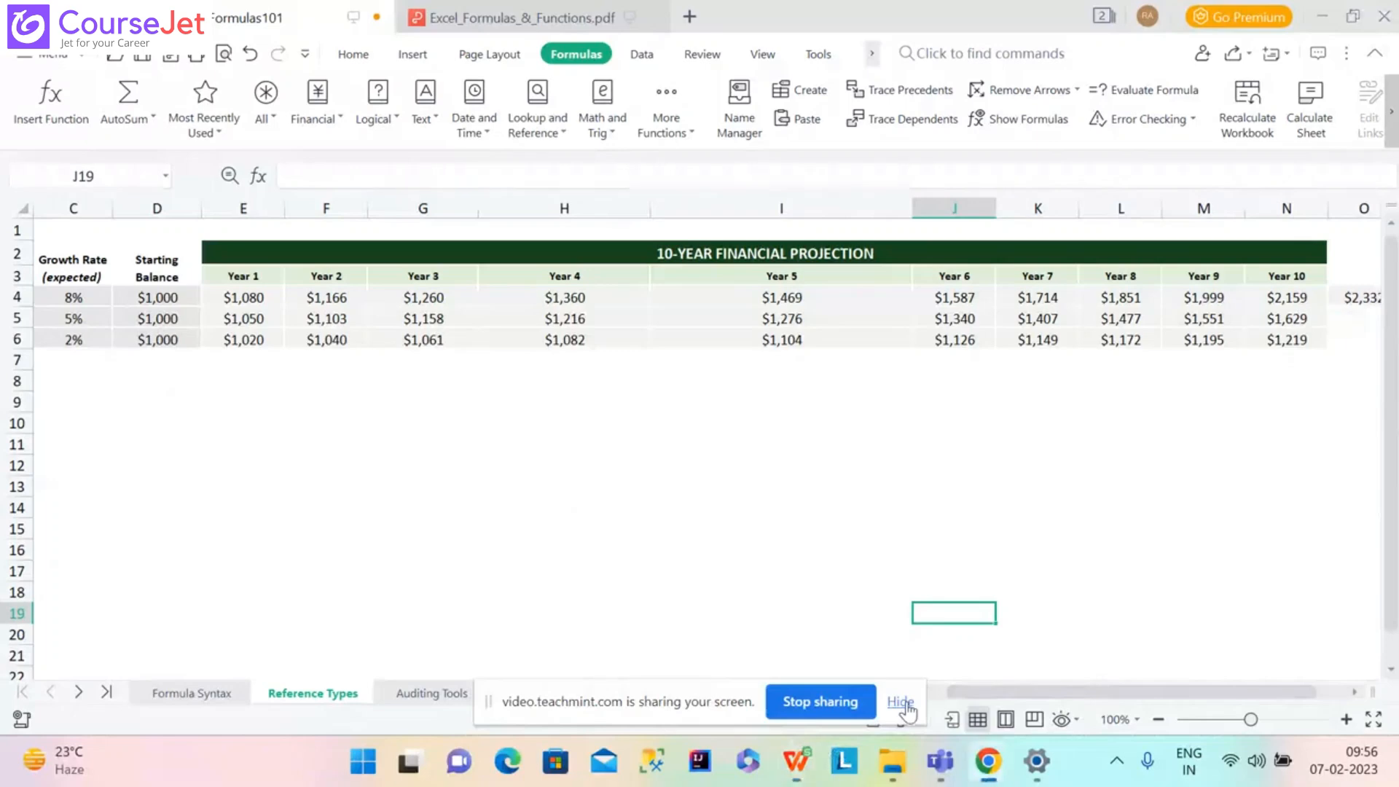
{"action": "left_click_drag", "start_coordinate": [985, 696], "coordinate": [880, 711]}
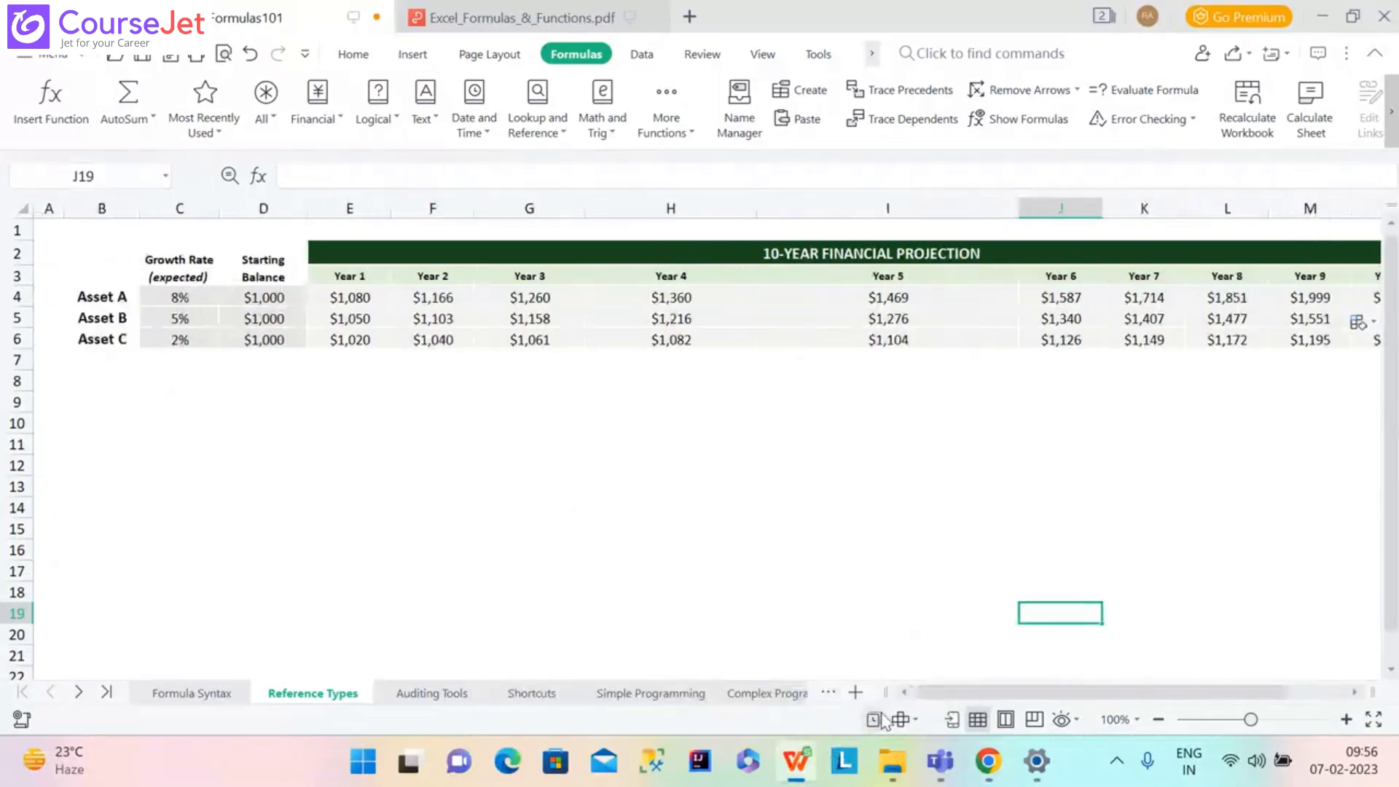
{"action": "left_click", "coordinate": [107, 371]}
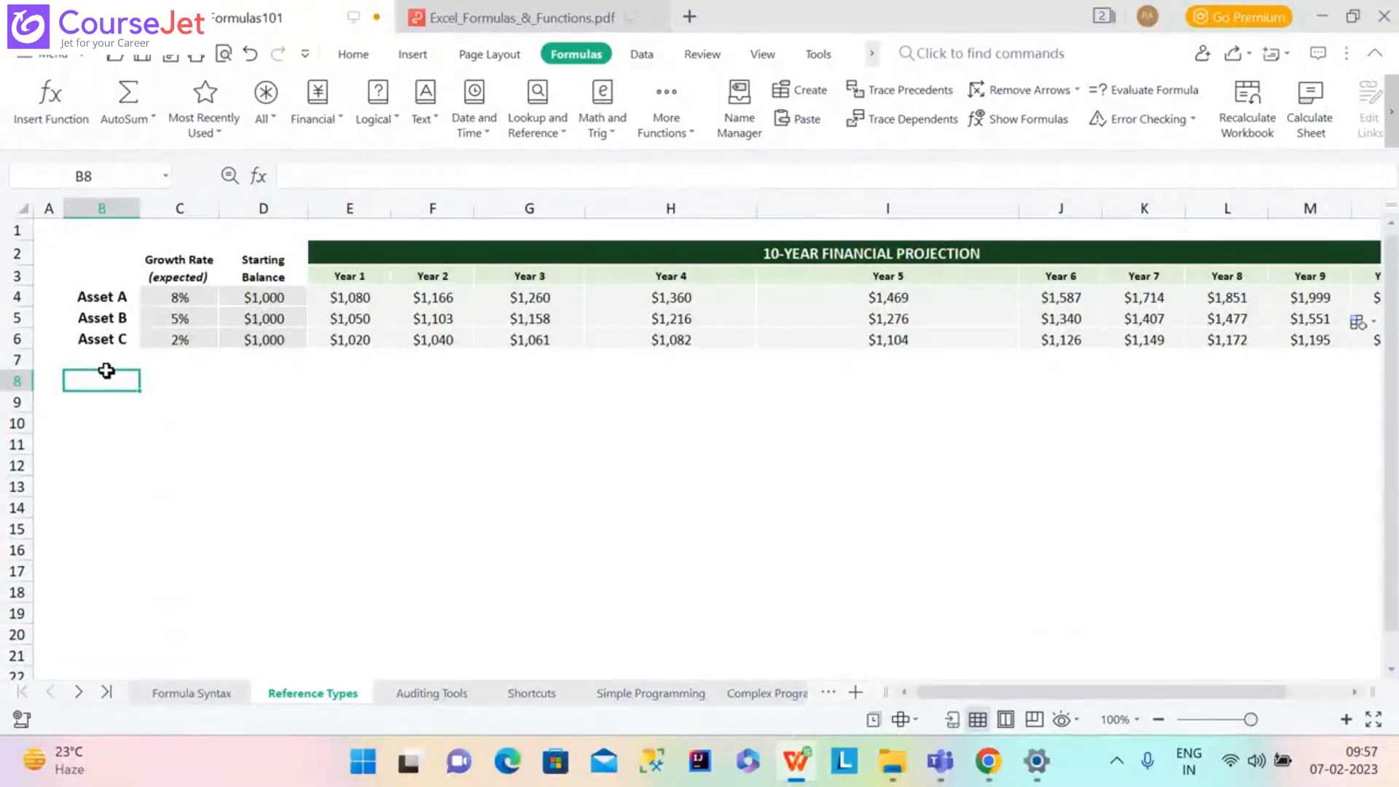
{"action": "type", "text": "="}
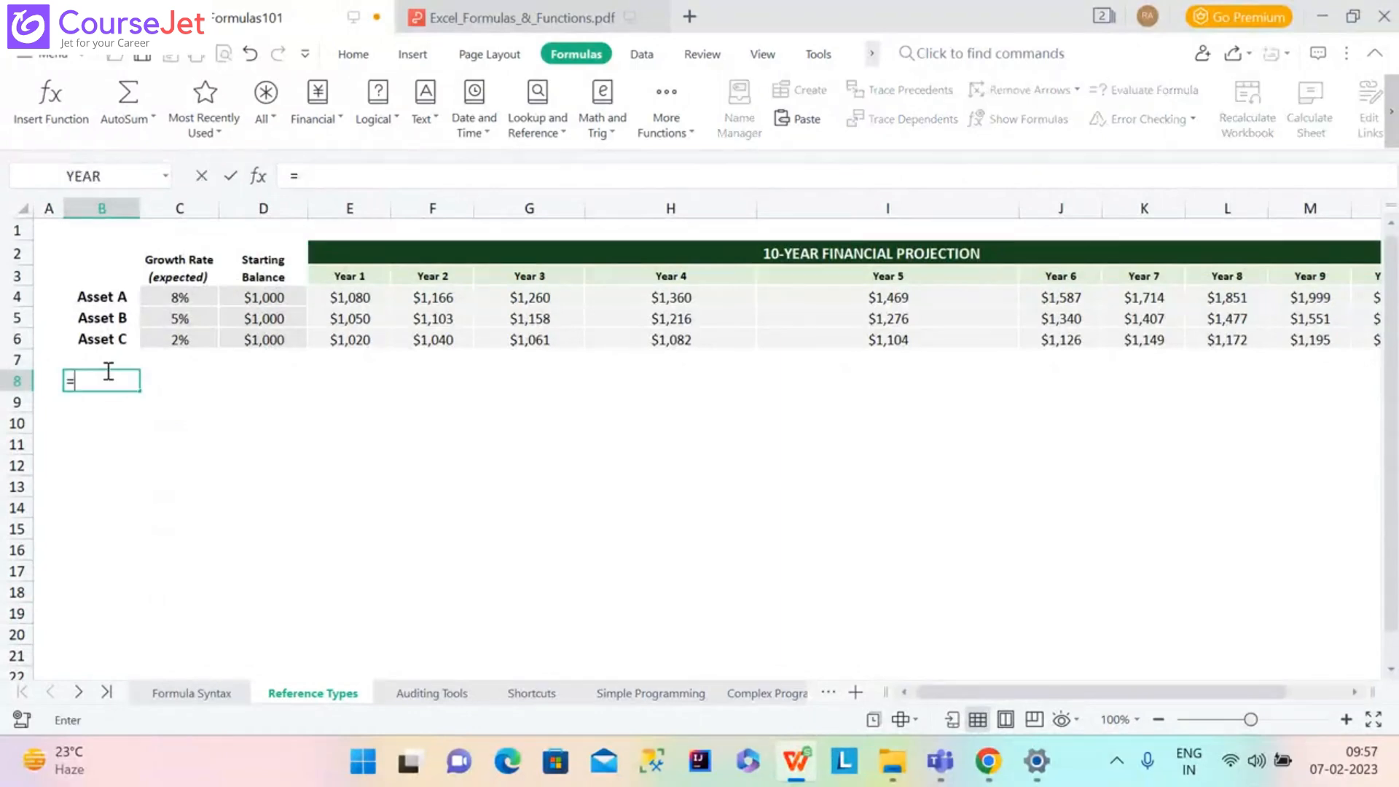
{"action": "type", "text": "MATCH"}
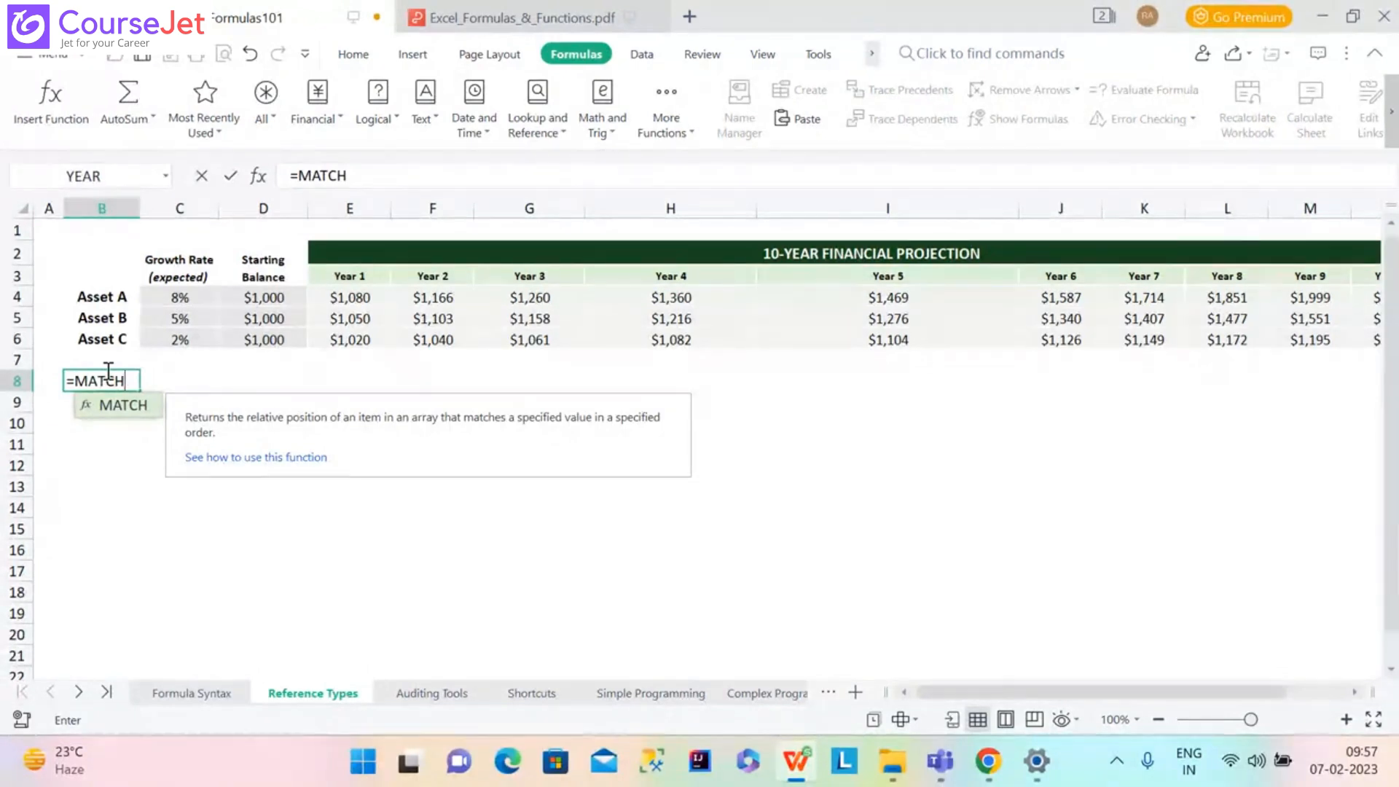
{"action": "type", "text": "(\""}
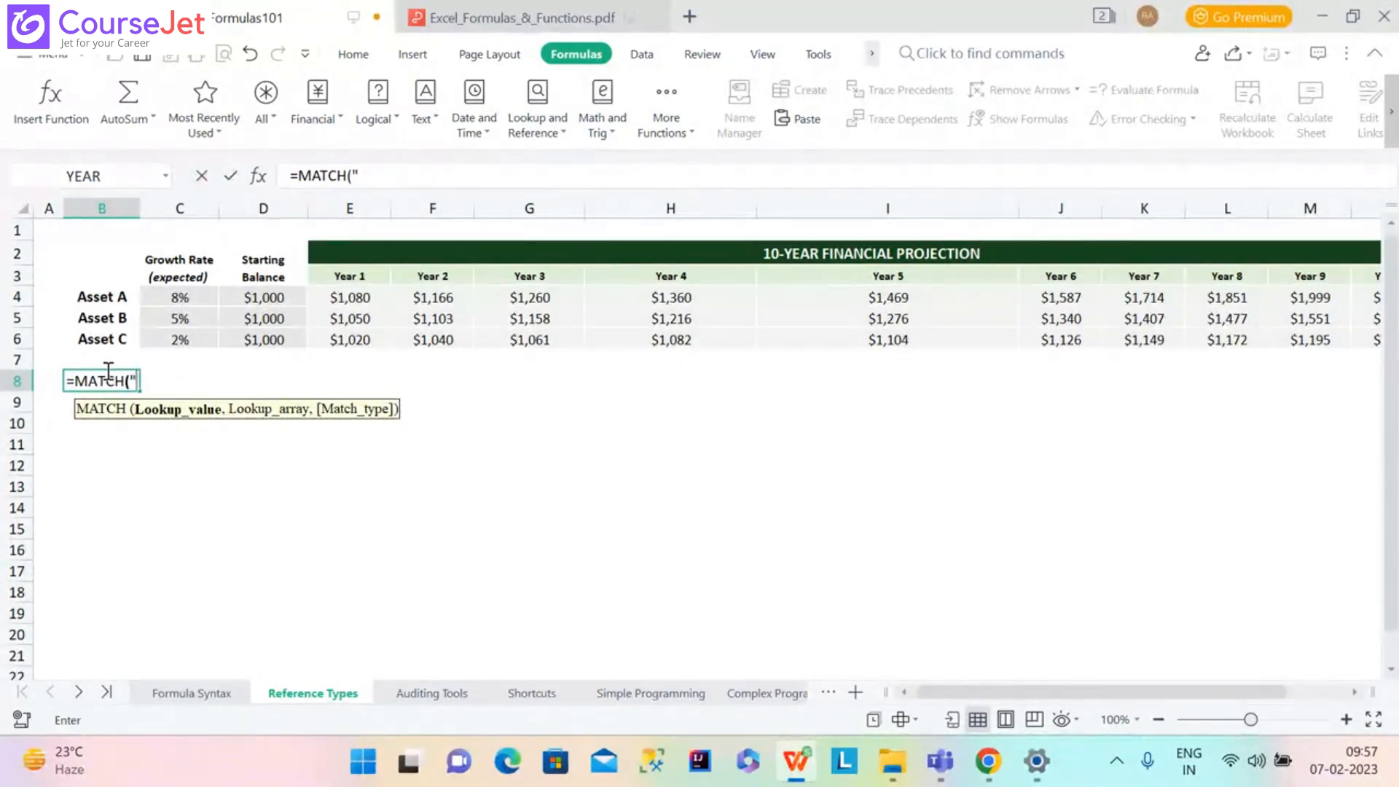
{"action": "type", "text": "Asset A\""}
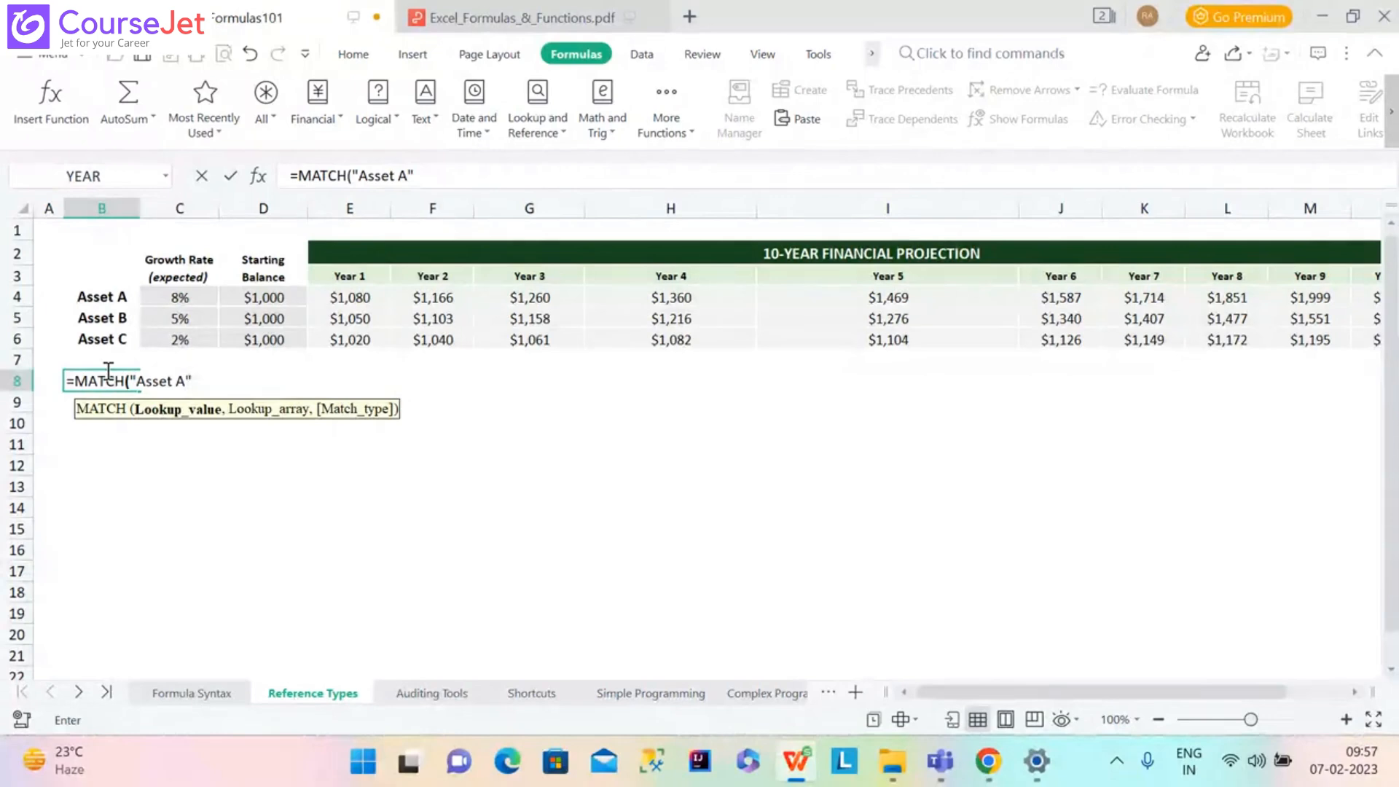
{"action": "type", "text": ","}
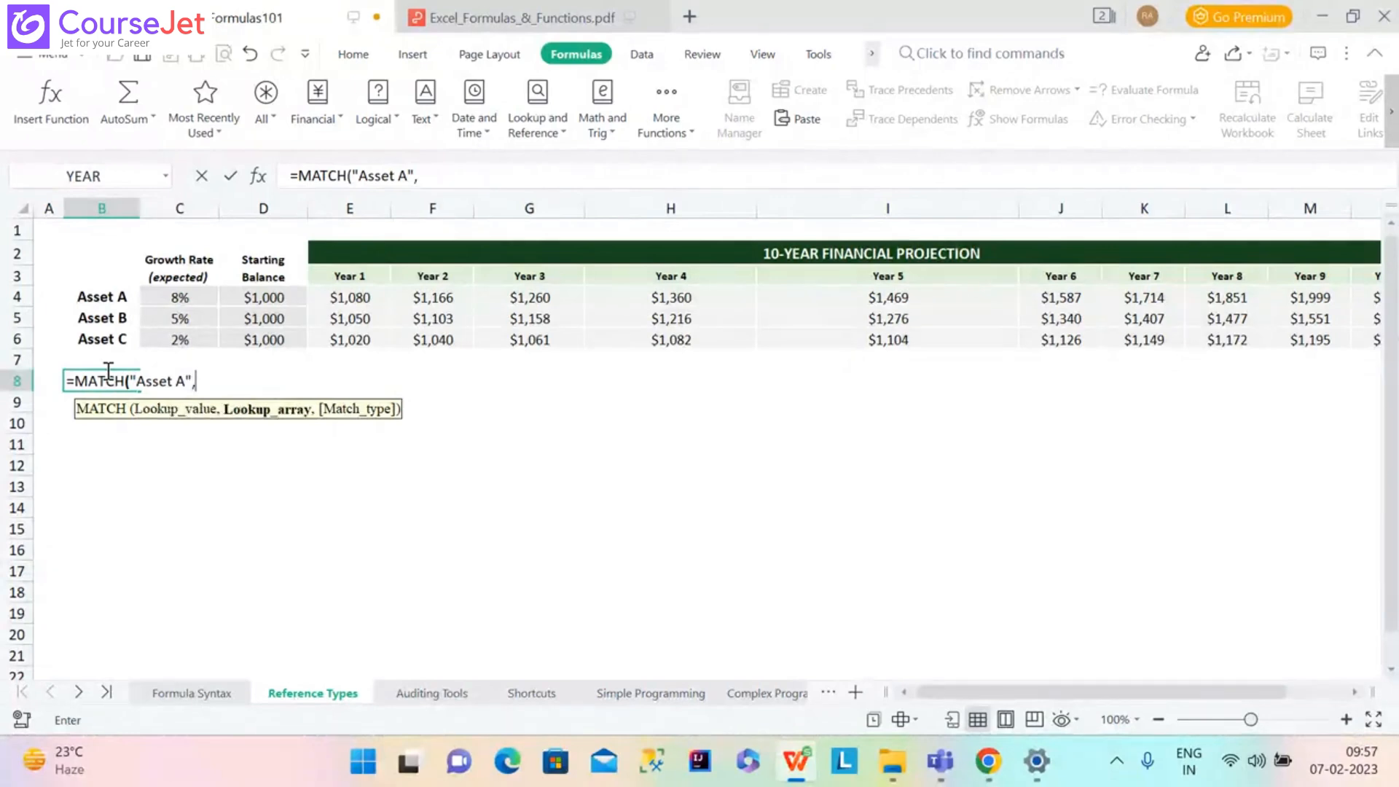
{"action": "type", "text": "B"}
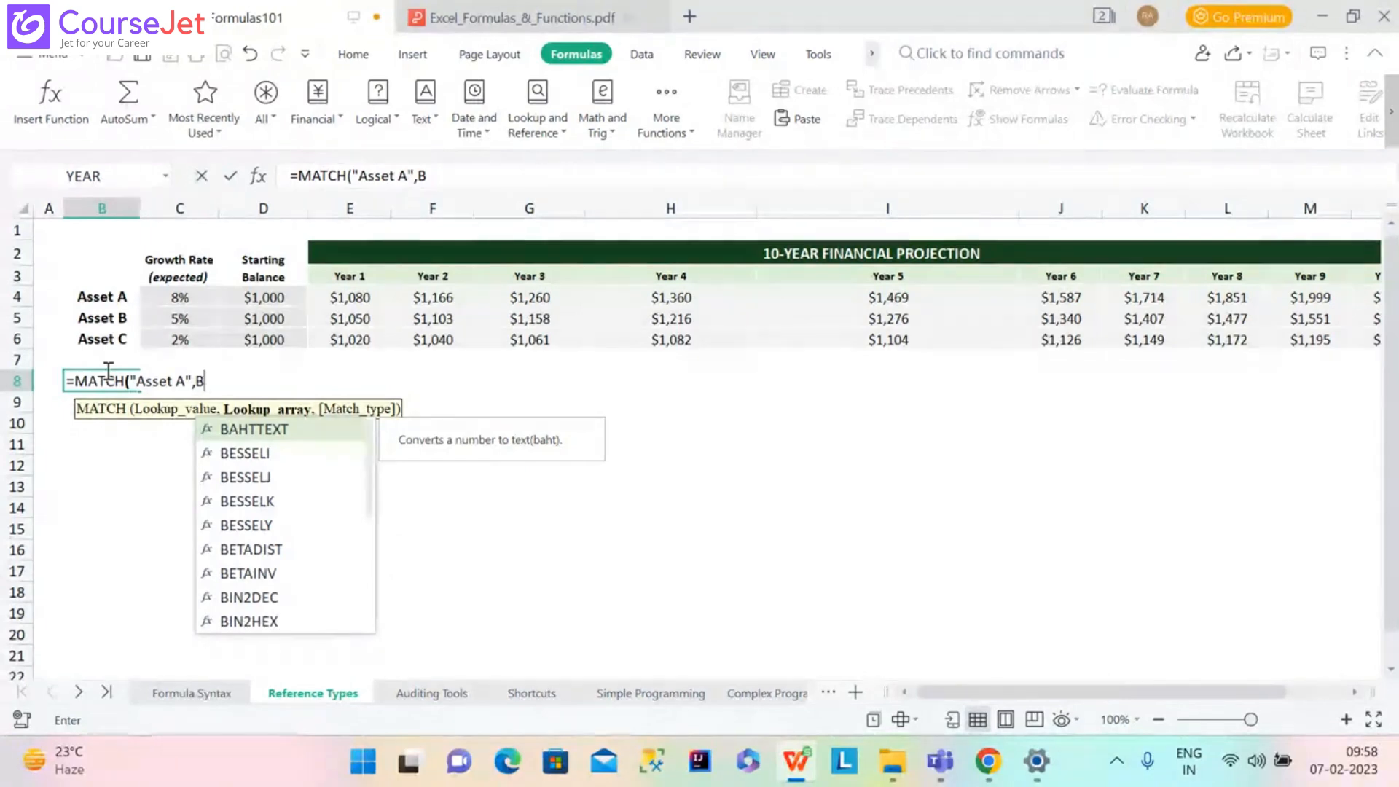
{"action": "type", "text": "4"}
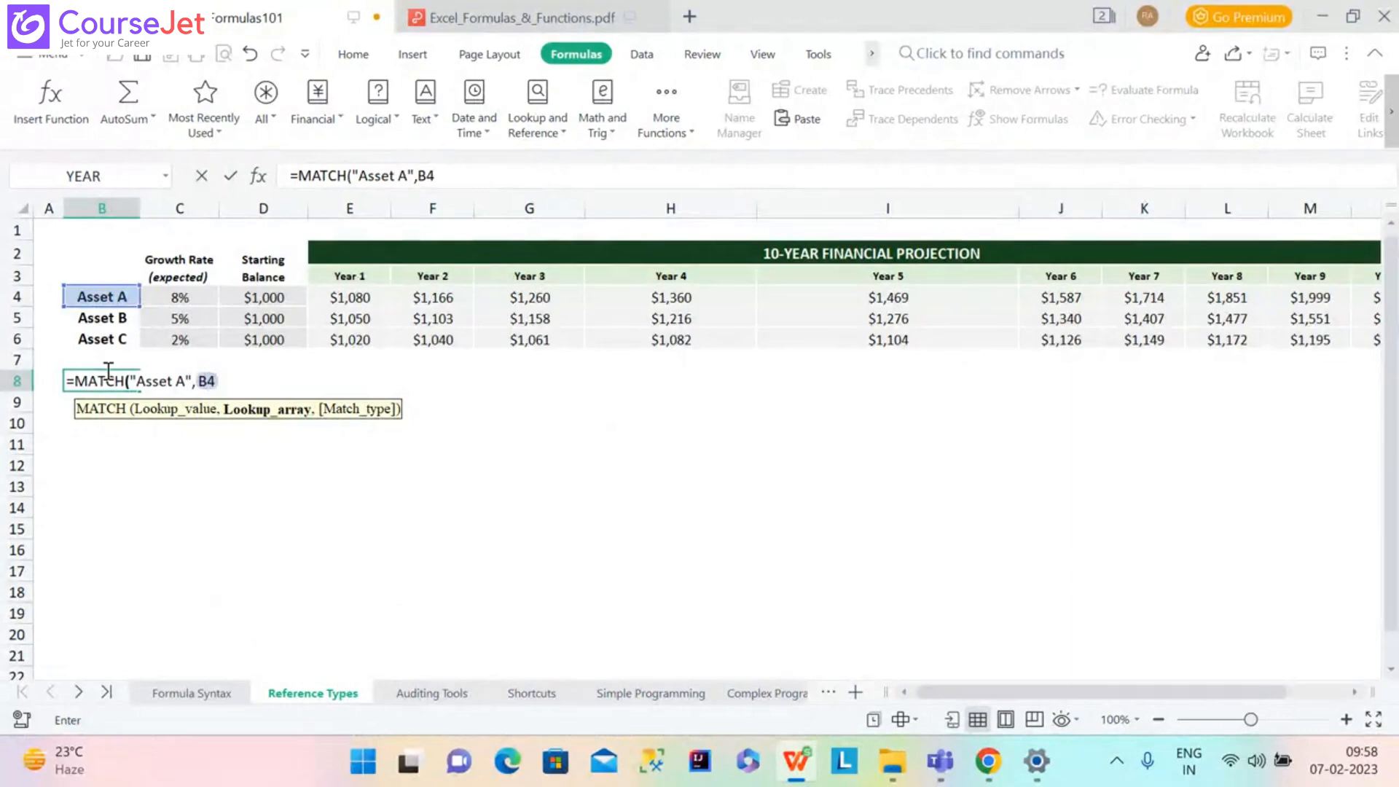
{"action": "type", "text": ":B"}
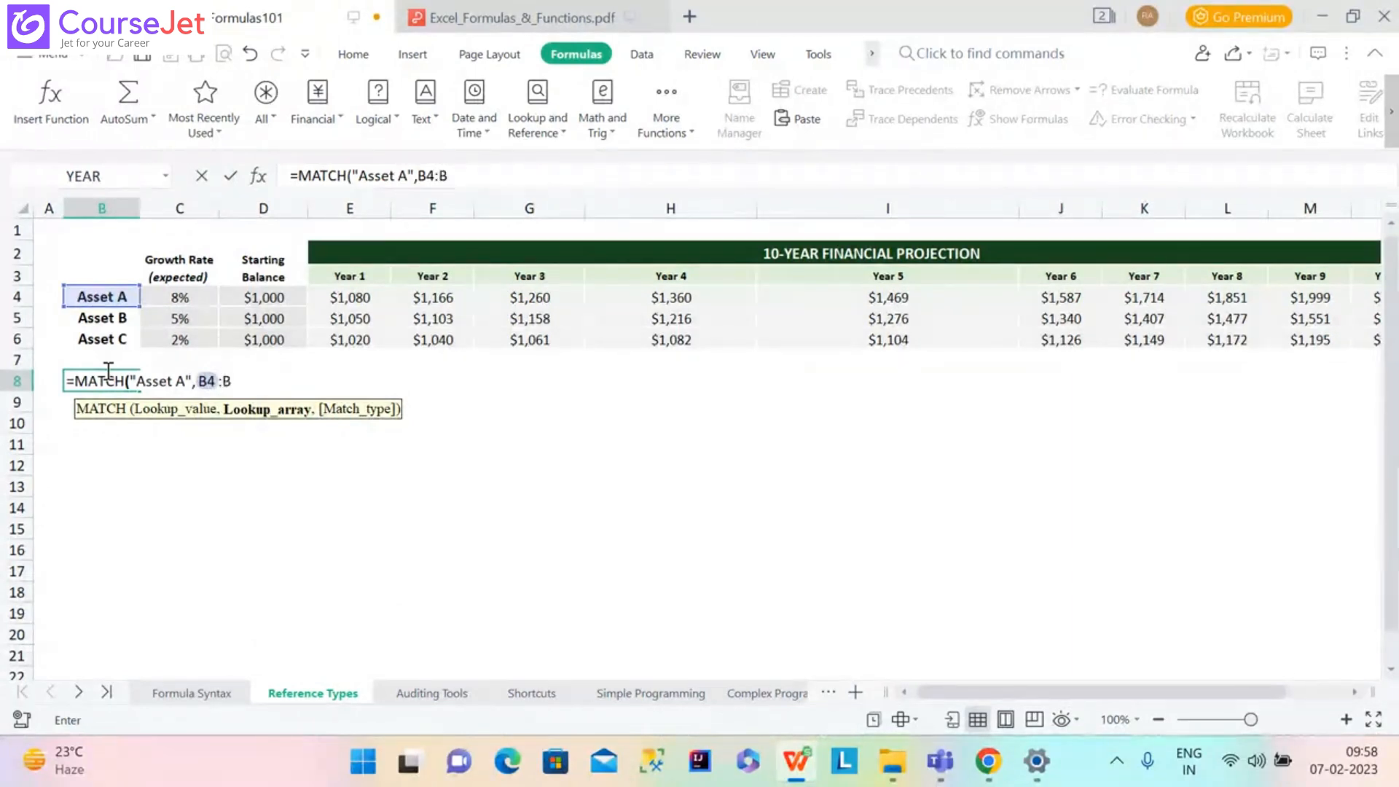
{"action": "type", "text": "6"}
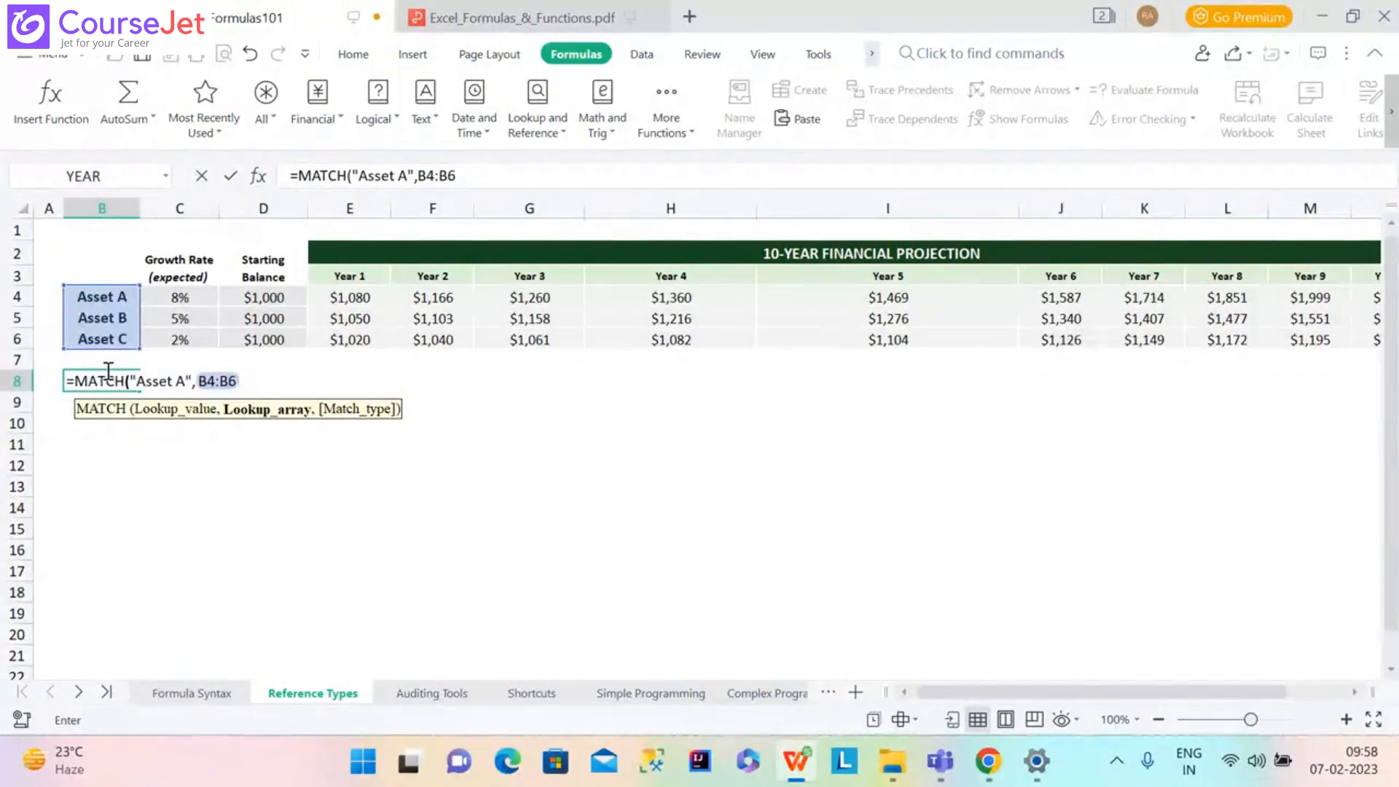
{"action": "type", "text": ",0"}
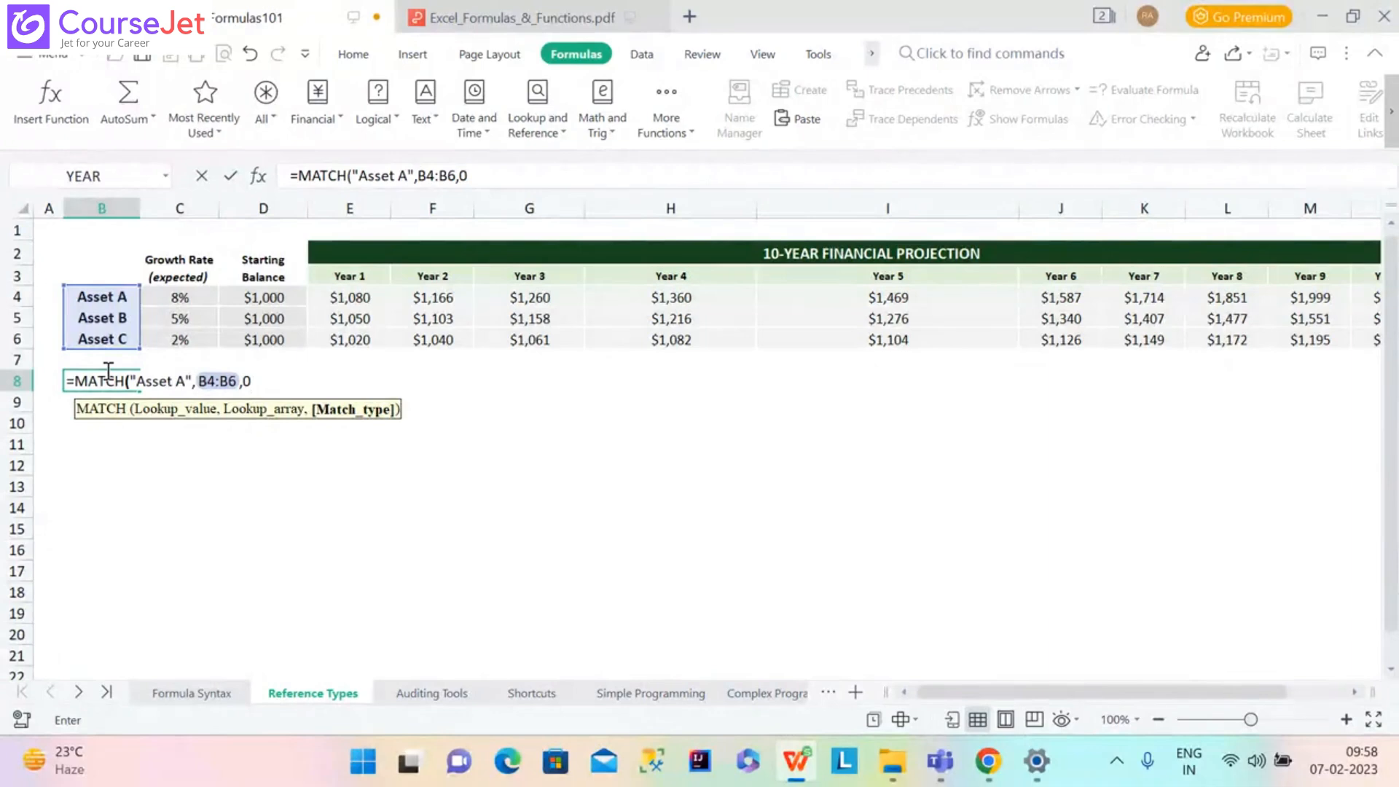
{"action": "type", "text": ")"}
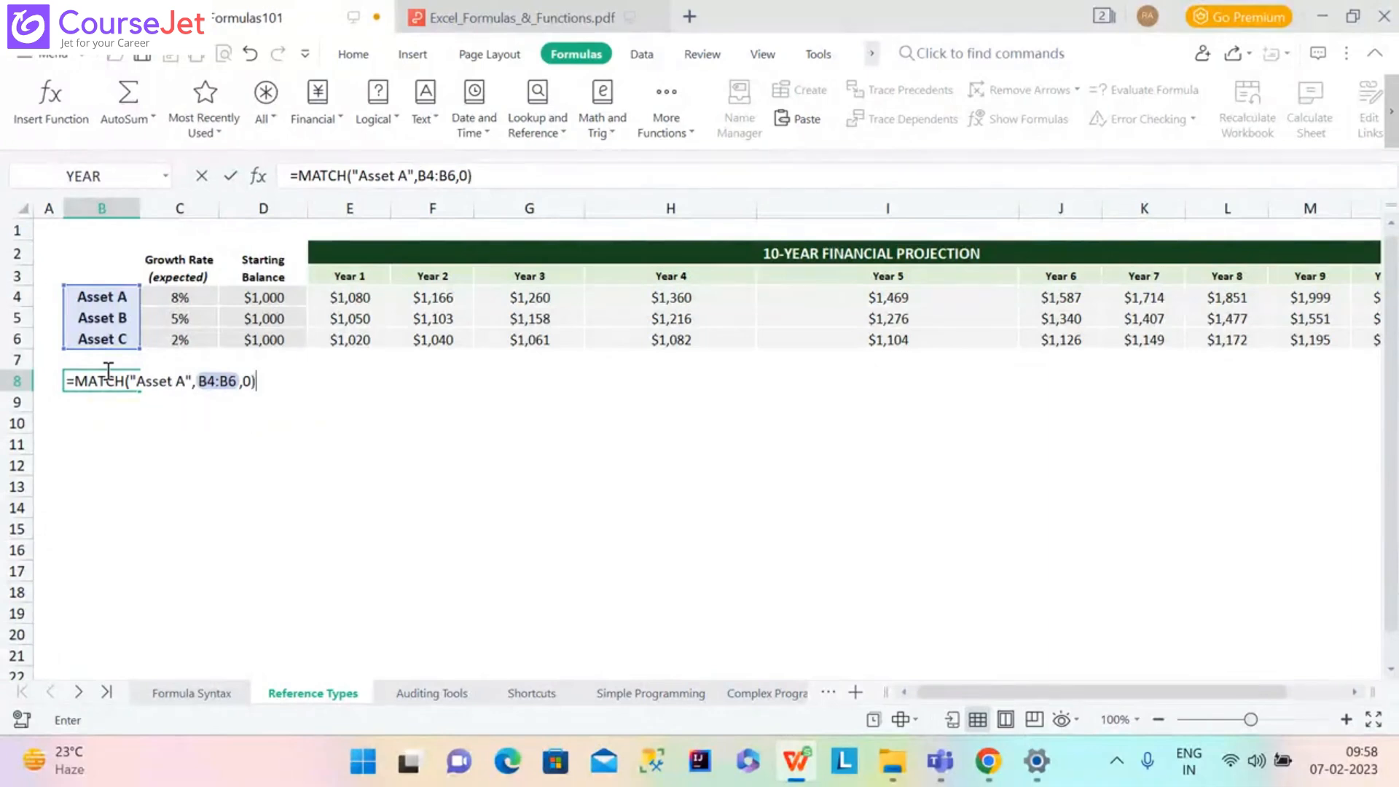
{"action": "key", "text": "Return"}
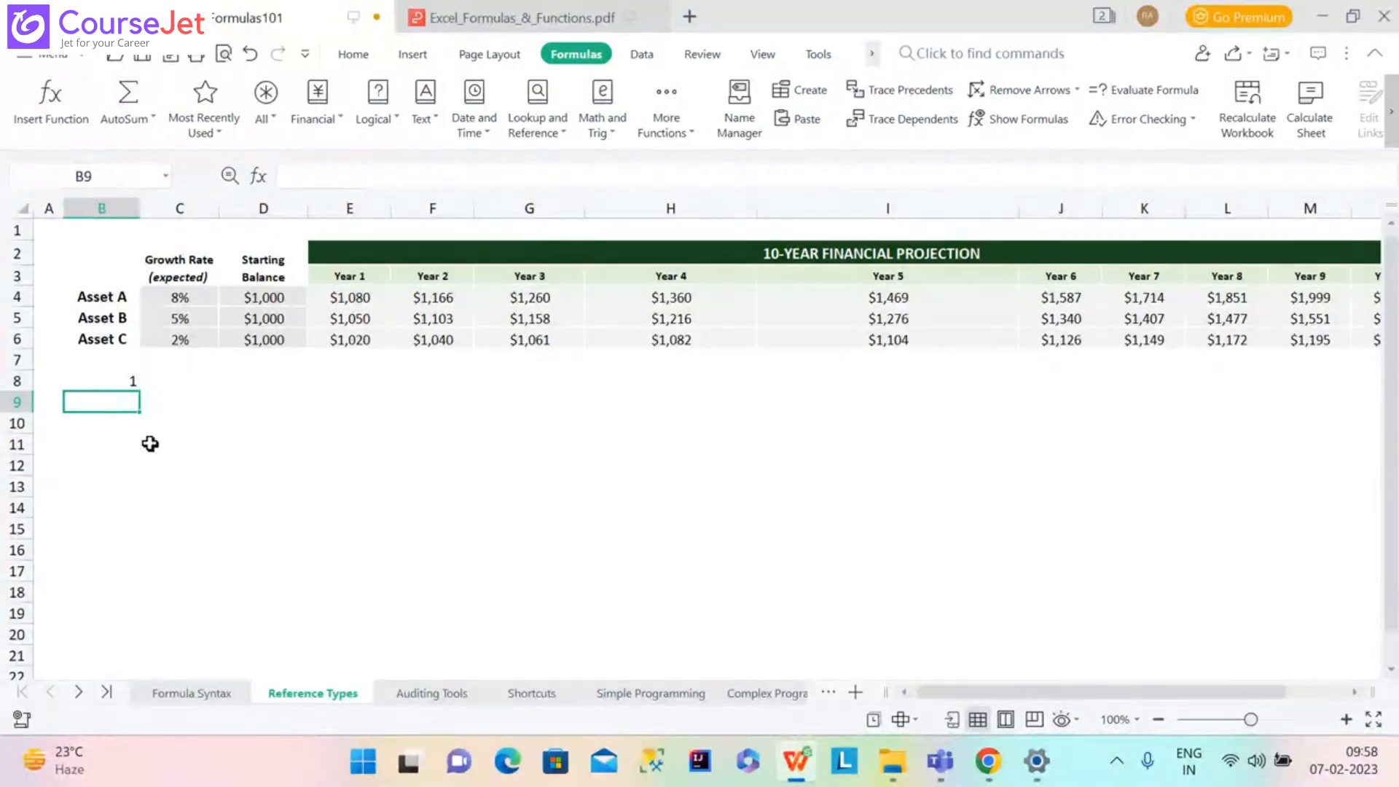
Misspell the function name in B8 so the formula reads =MTCH("Asset A",B4:B6,0).
{"action": "left_click", "coordinate": [120, 387]}
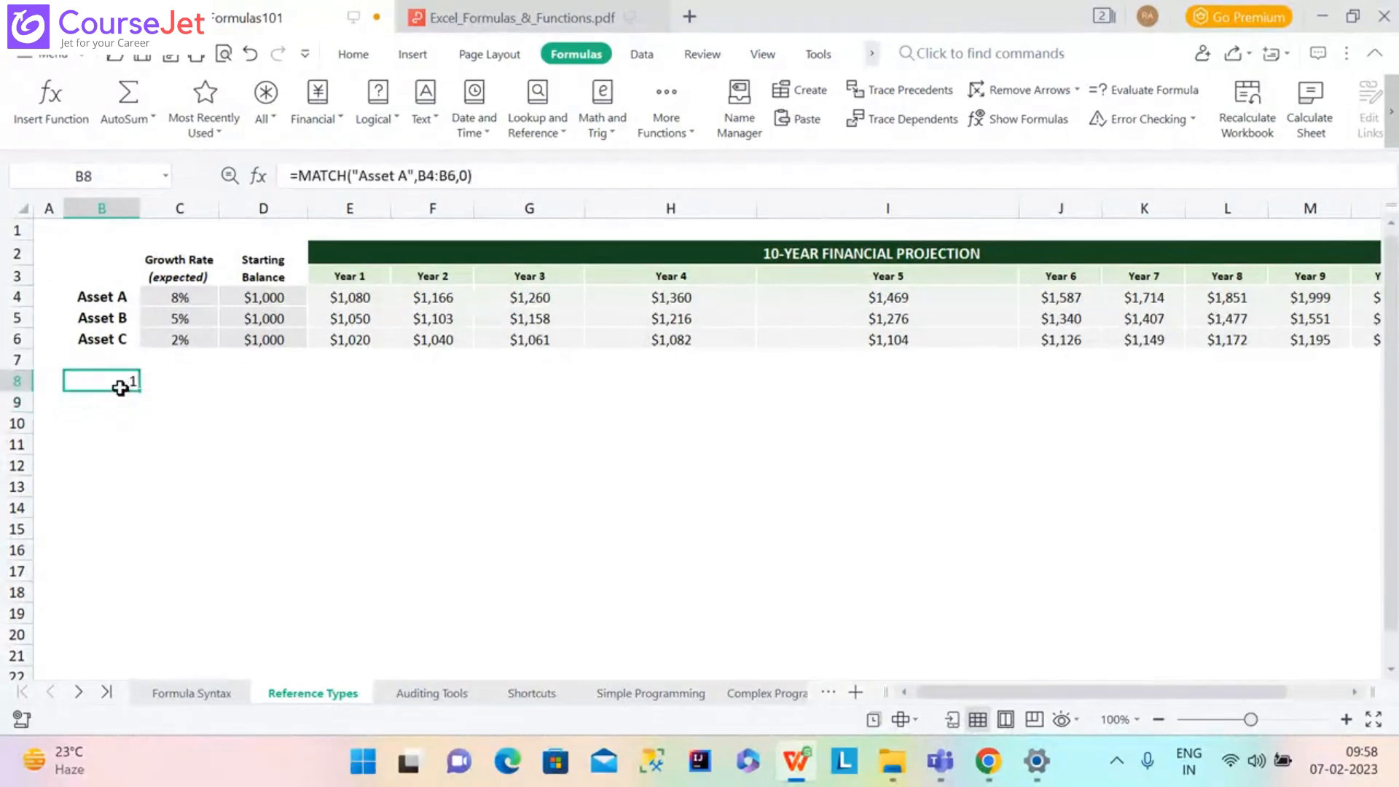
{"action": "left_click", "coordinate": [319, 177]}
{"action": "key", "text": "BackSpace"}
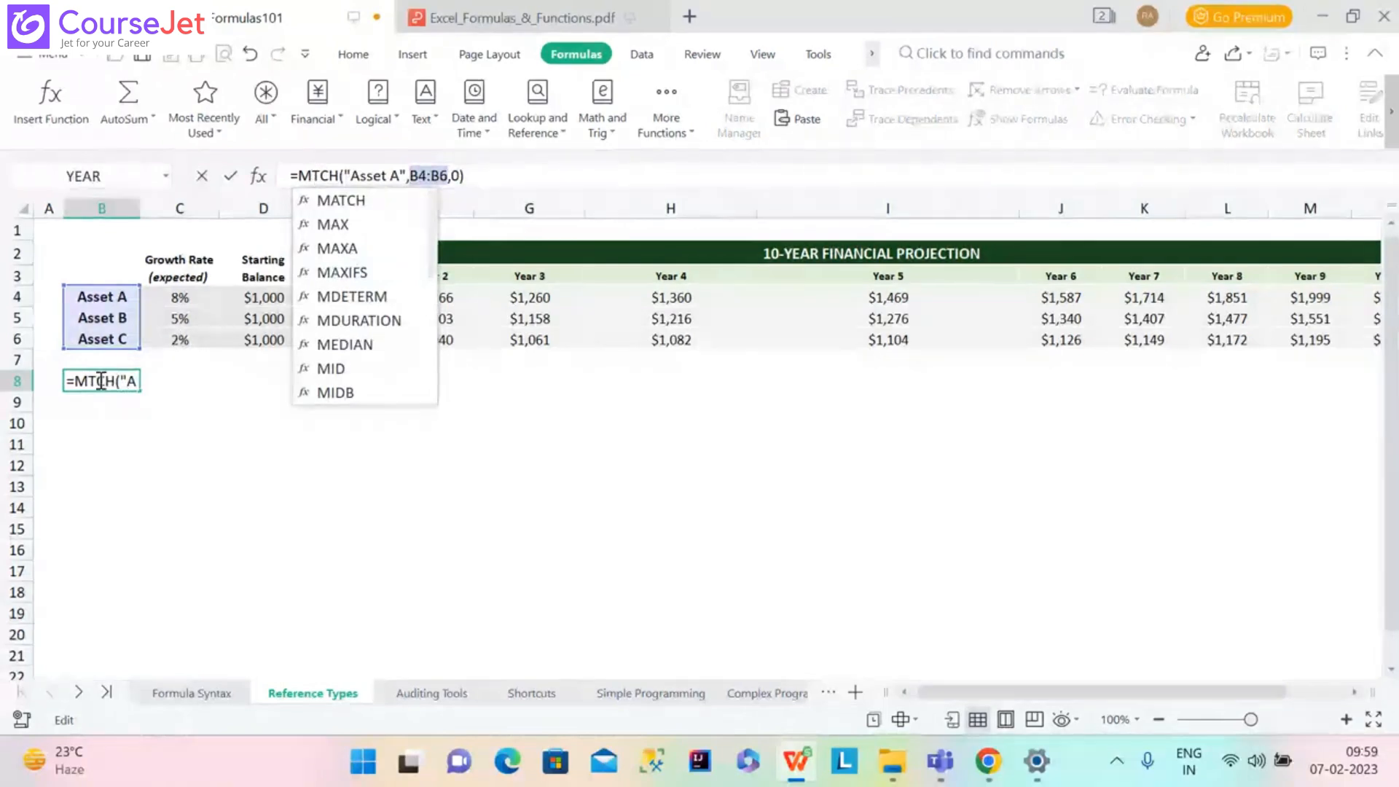
{"action": "key", "text": "Return"}
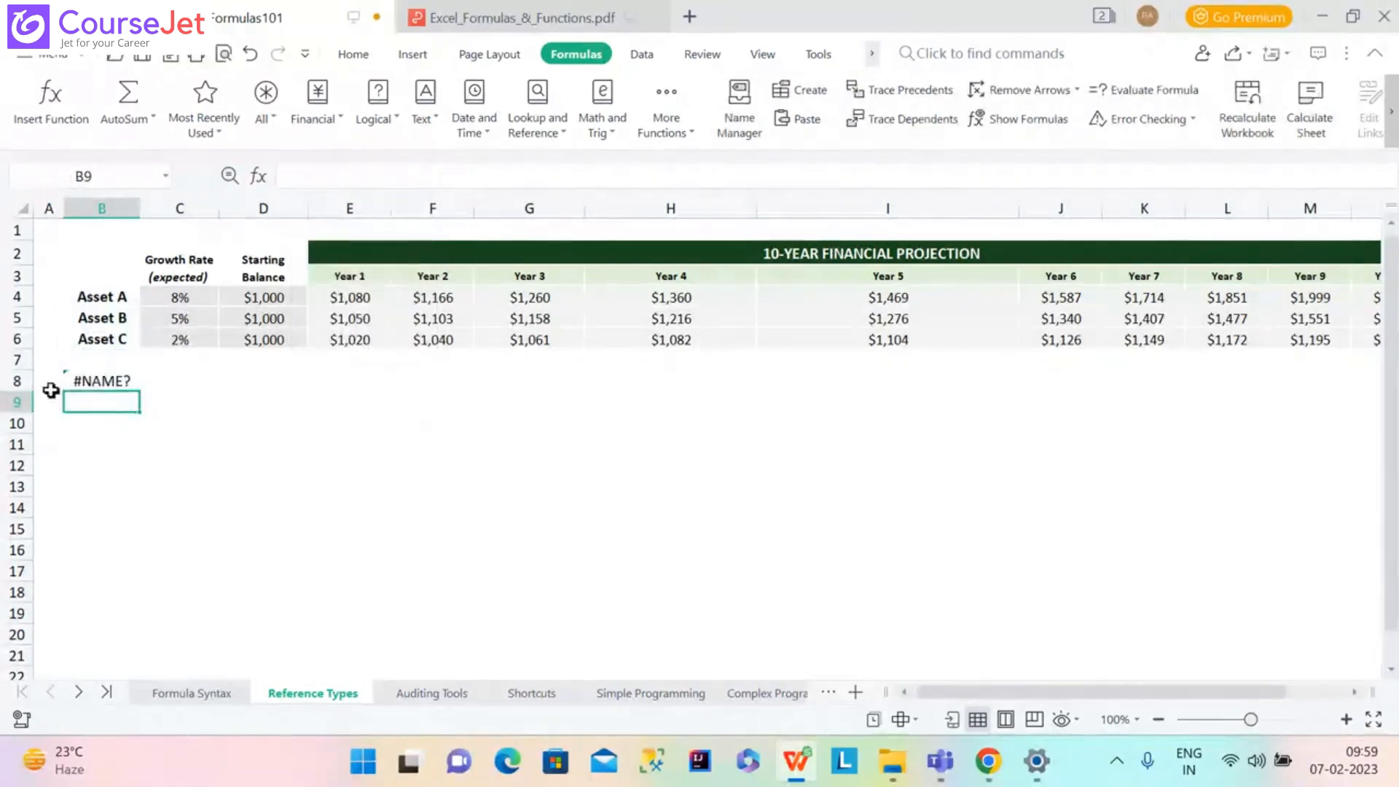
Examine the error explanation for B8 and its error checking options, and close the options without changes.
{"action": "left_click", "coordinate": [113, 382]}
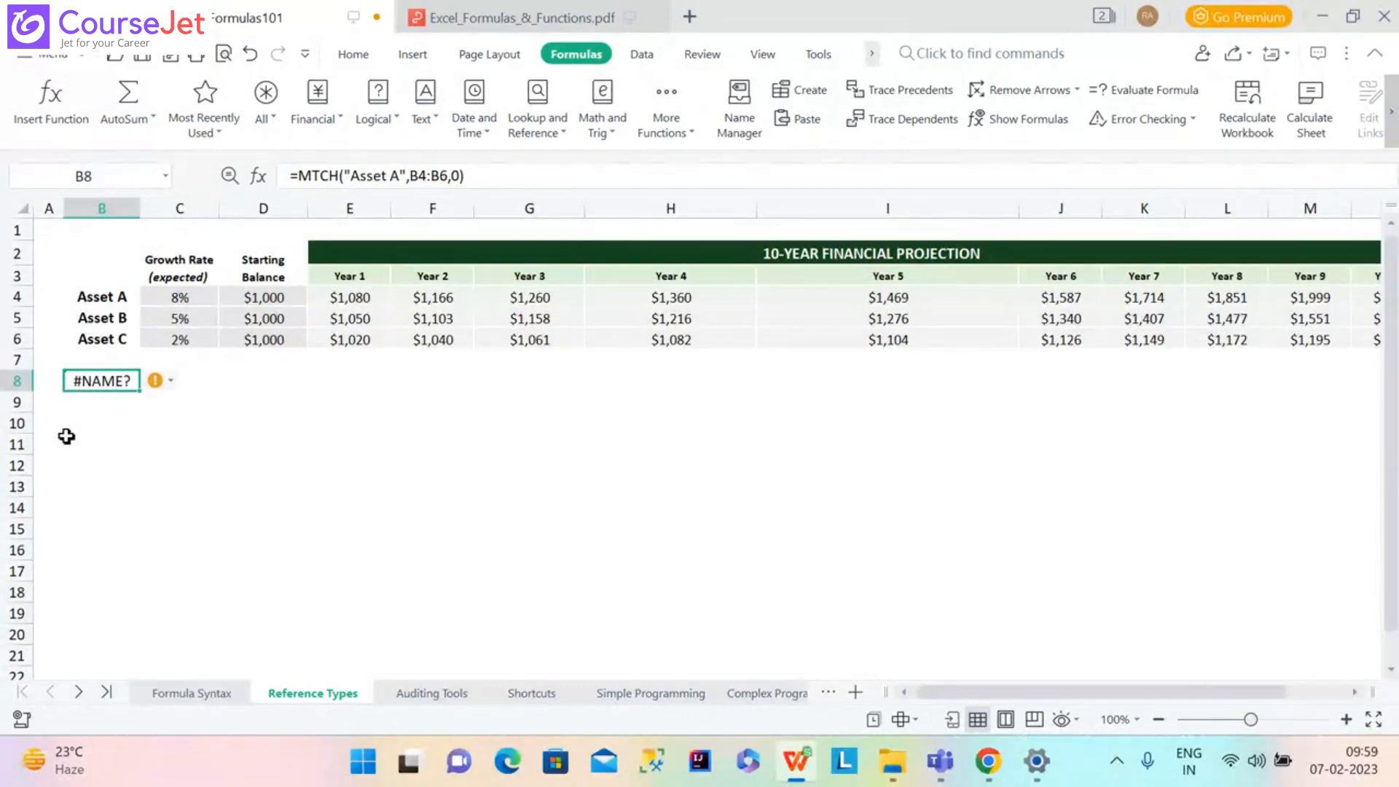
{"action": "left_click", "coordinate": [159, 382]}
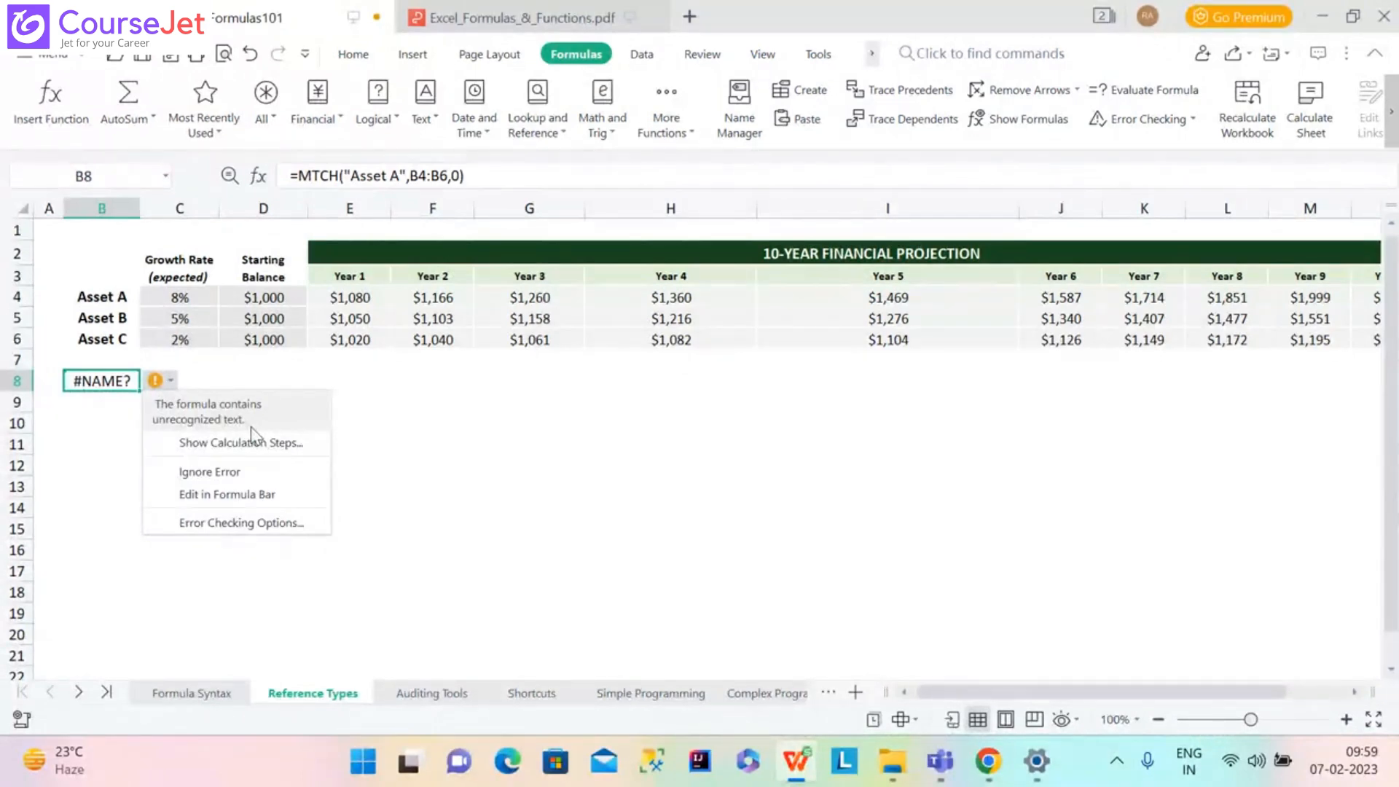
{"action": "left_click", "coordinate": [282, 525]}
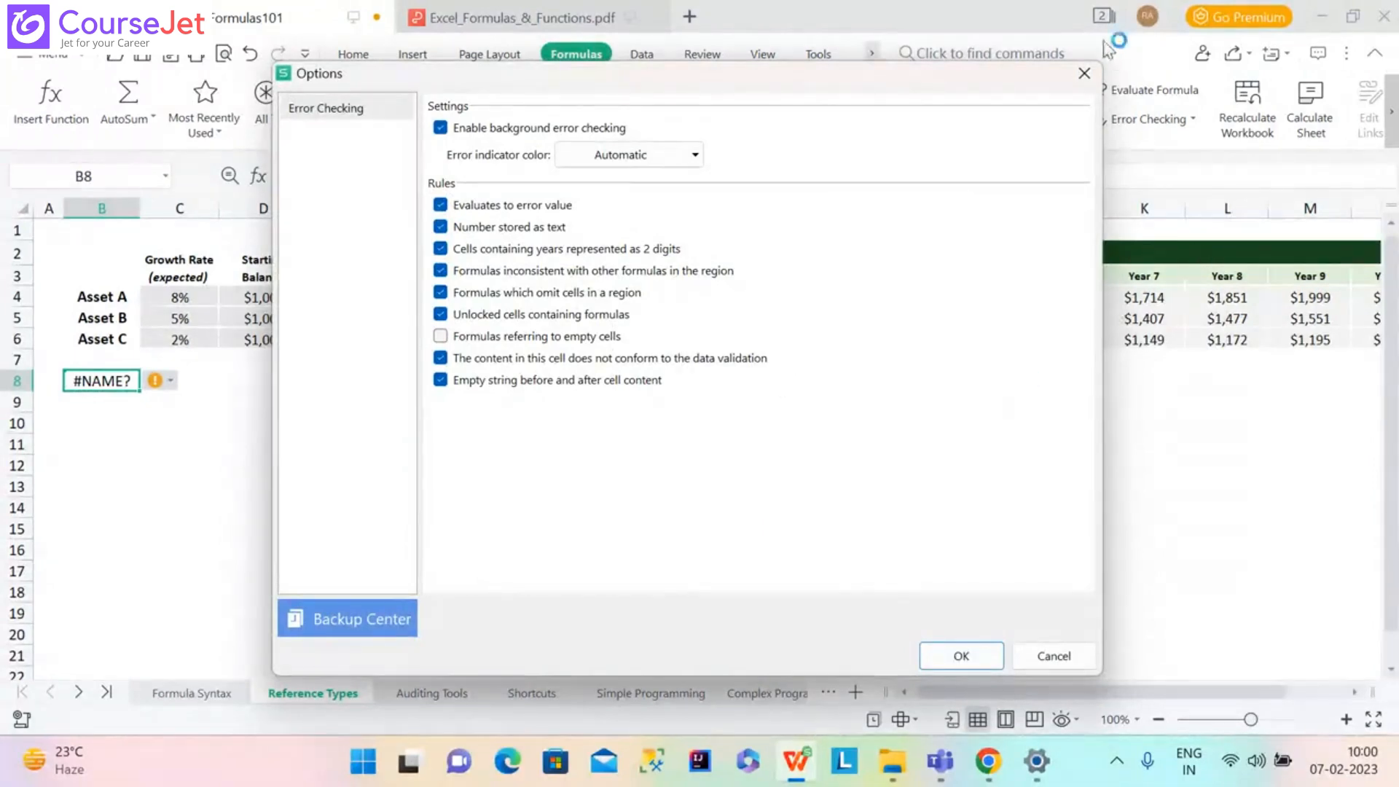
{"action": "left_click", "coordinate": [1080, 73]}
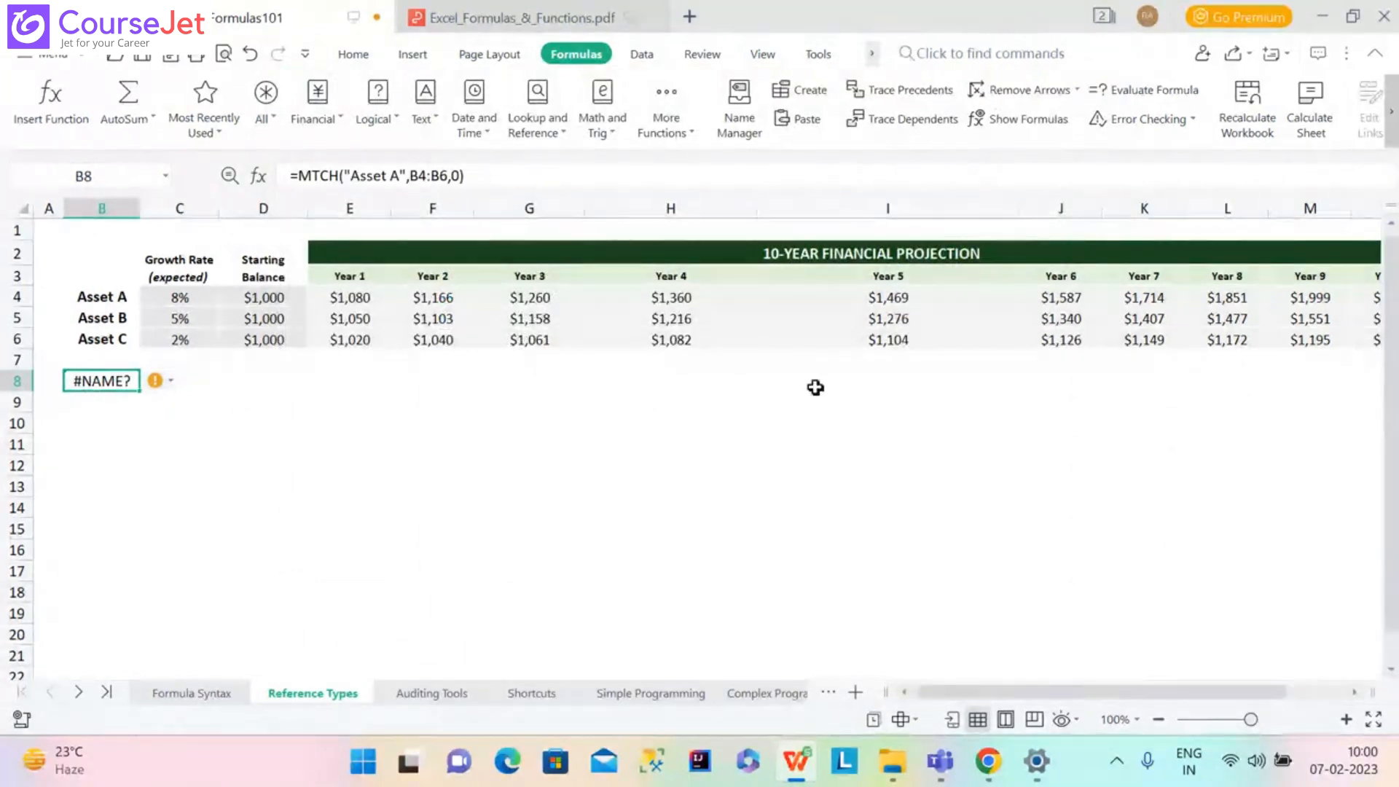
Switch to Teachmint in Chrome, open the study material file upload form for CJ666 Advanced Excel Course, and return to the live class.
{"action": "mouse_move", "coordinate": [987, 782]}
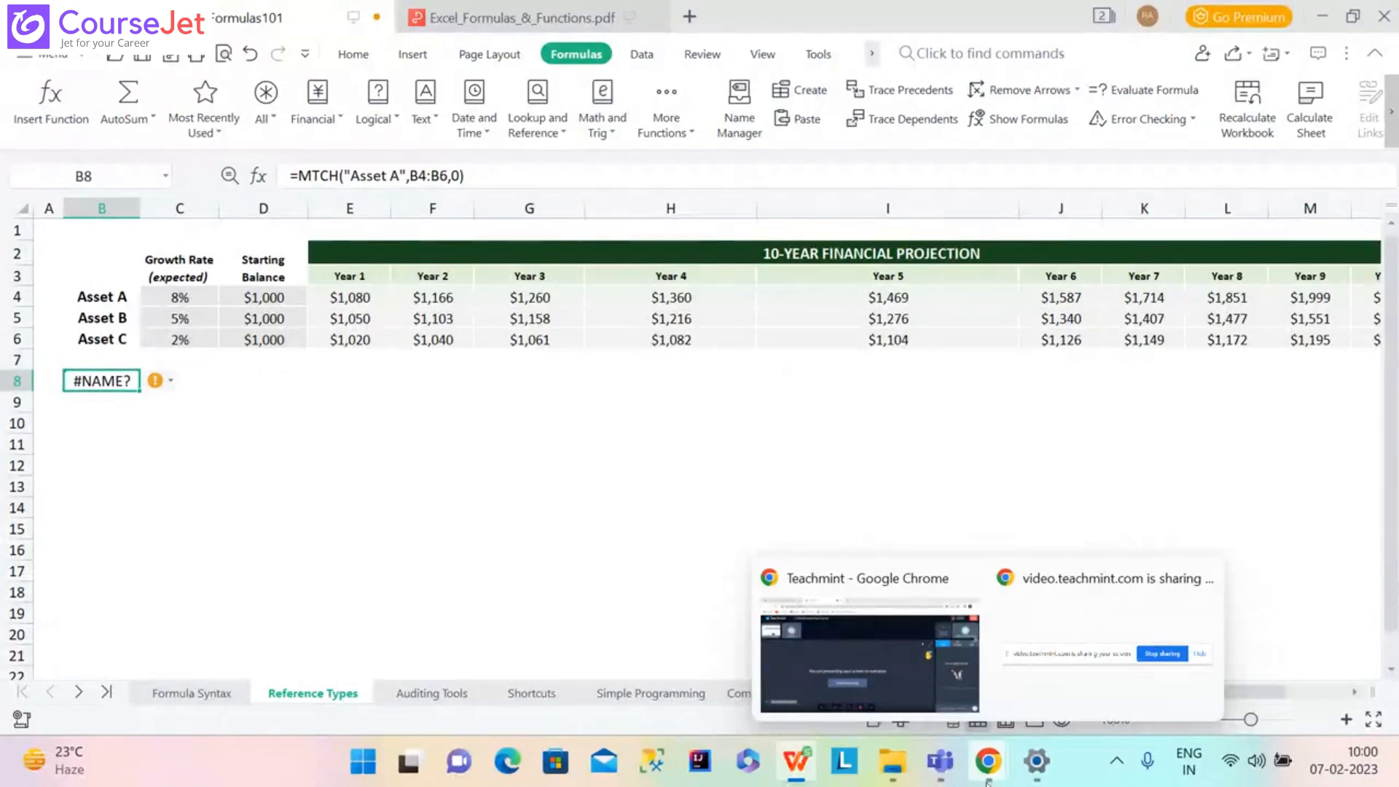
{"action": "left_click", "coordinate": [900, 669]}
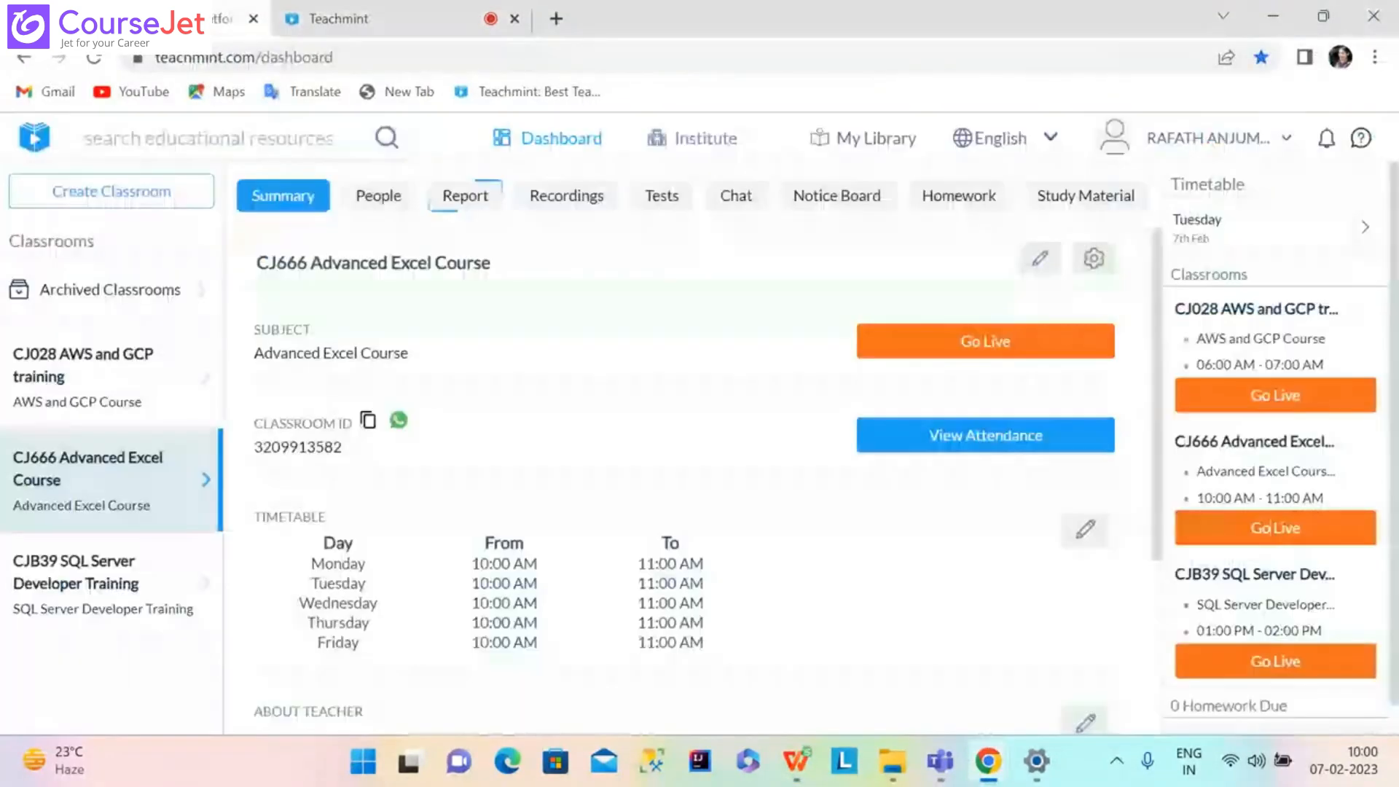
{"action": "left_click", "coordinate": [1086, 195]}
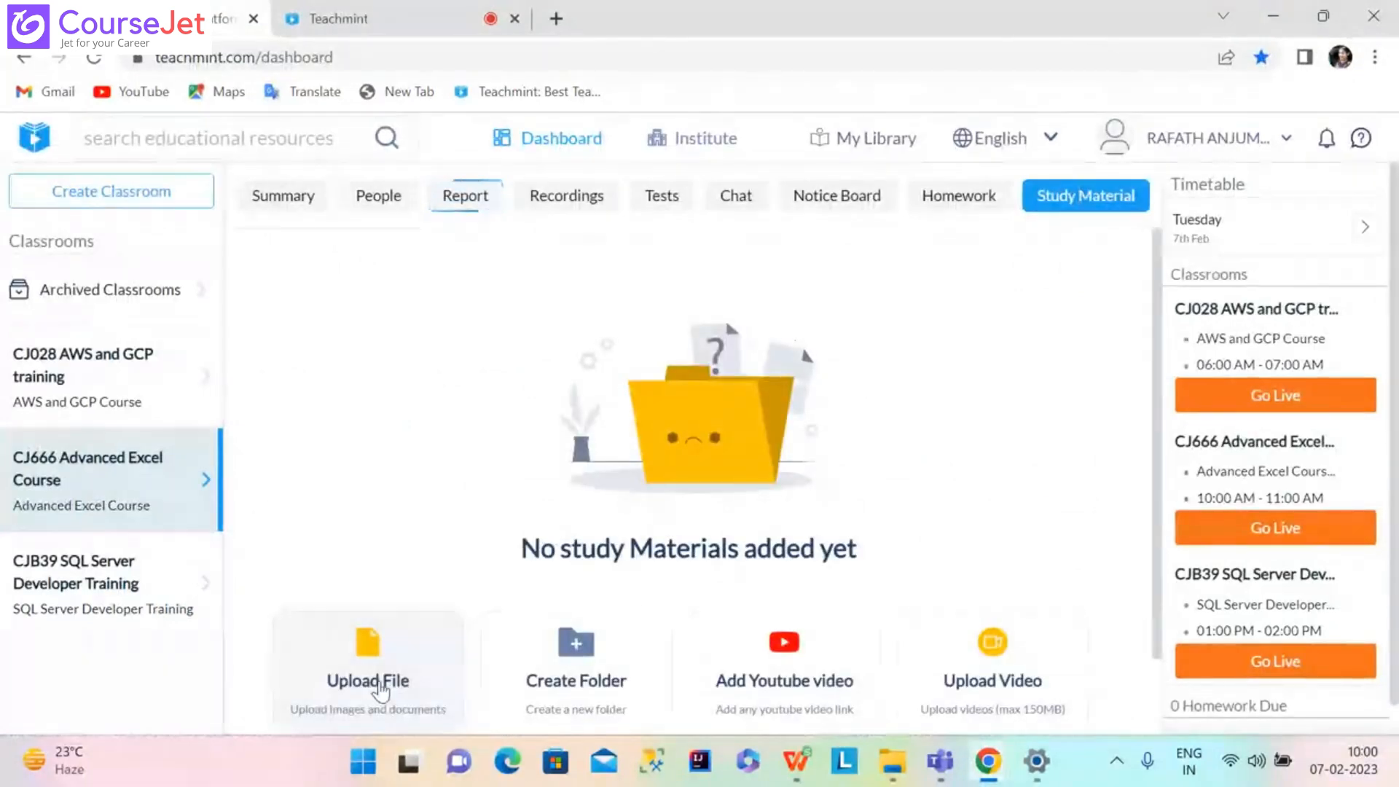
{"action": "left_click", "coordinate": [382, 687]}
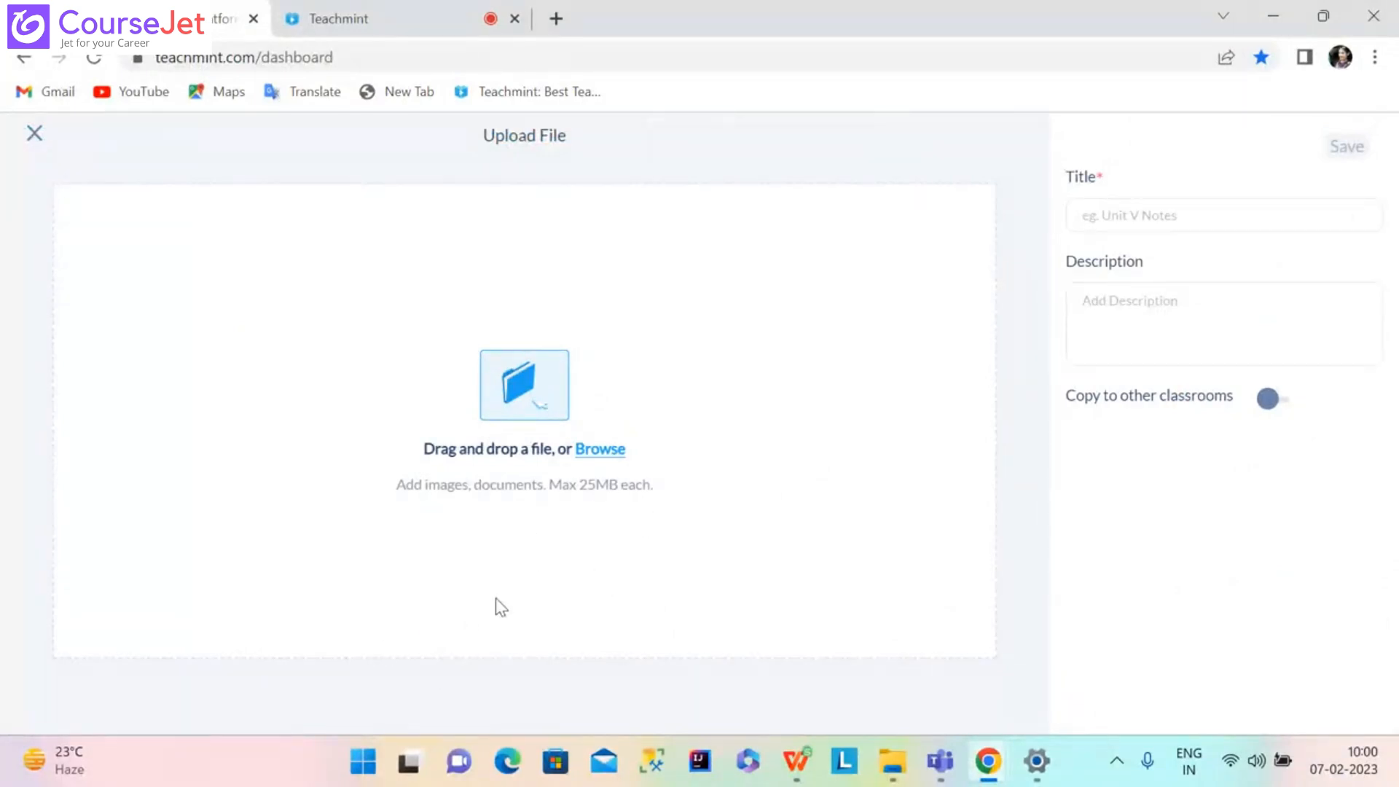
{"action": "left_click", "coordinate": [324, 4]}
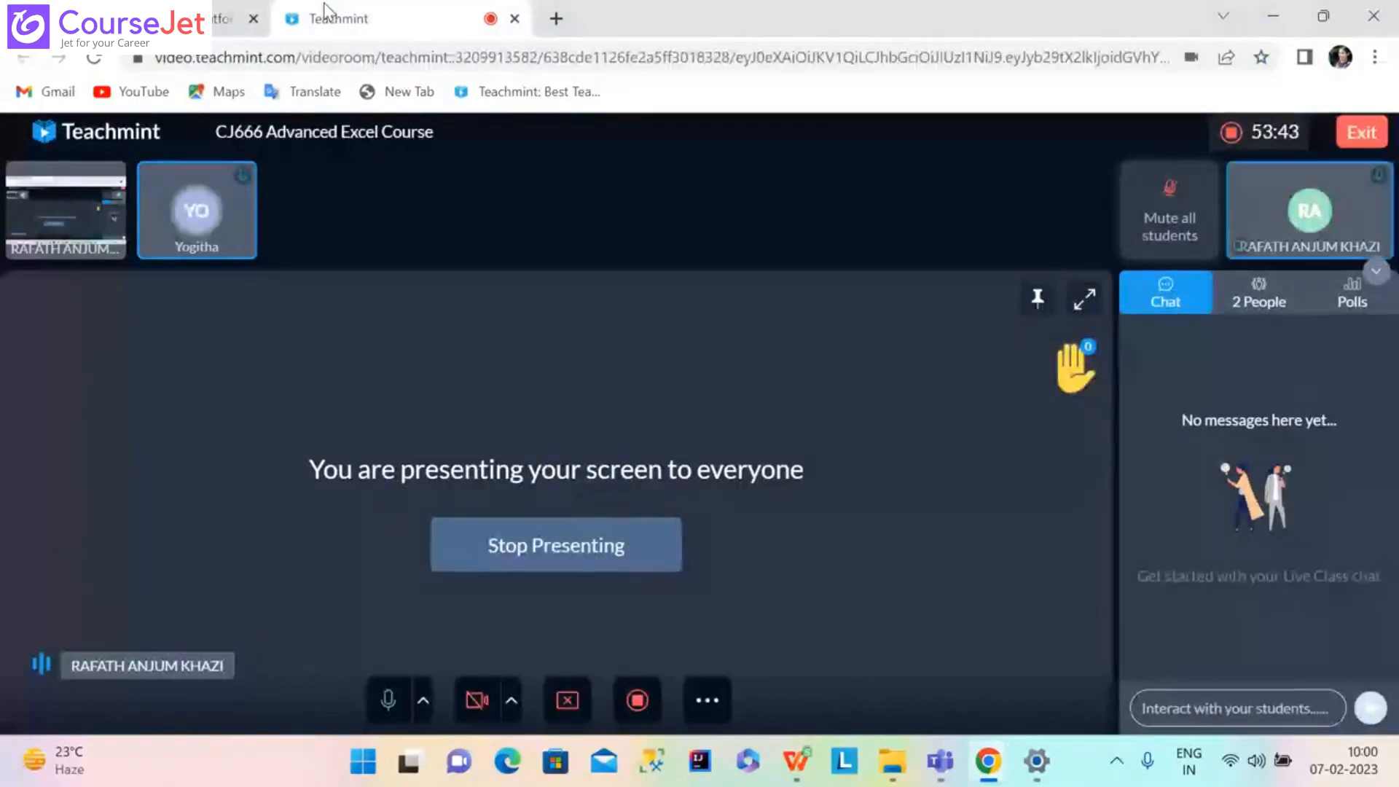